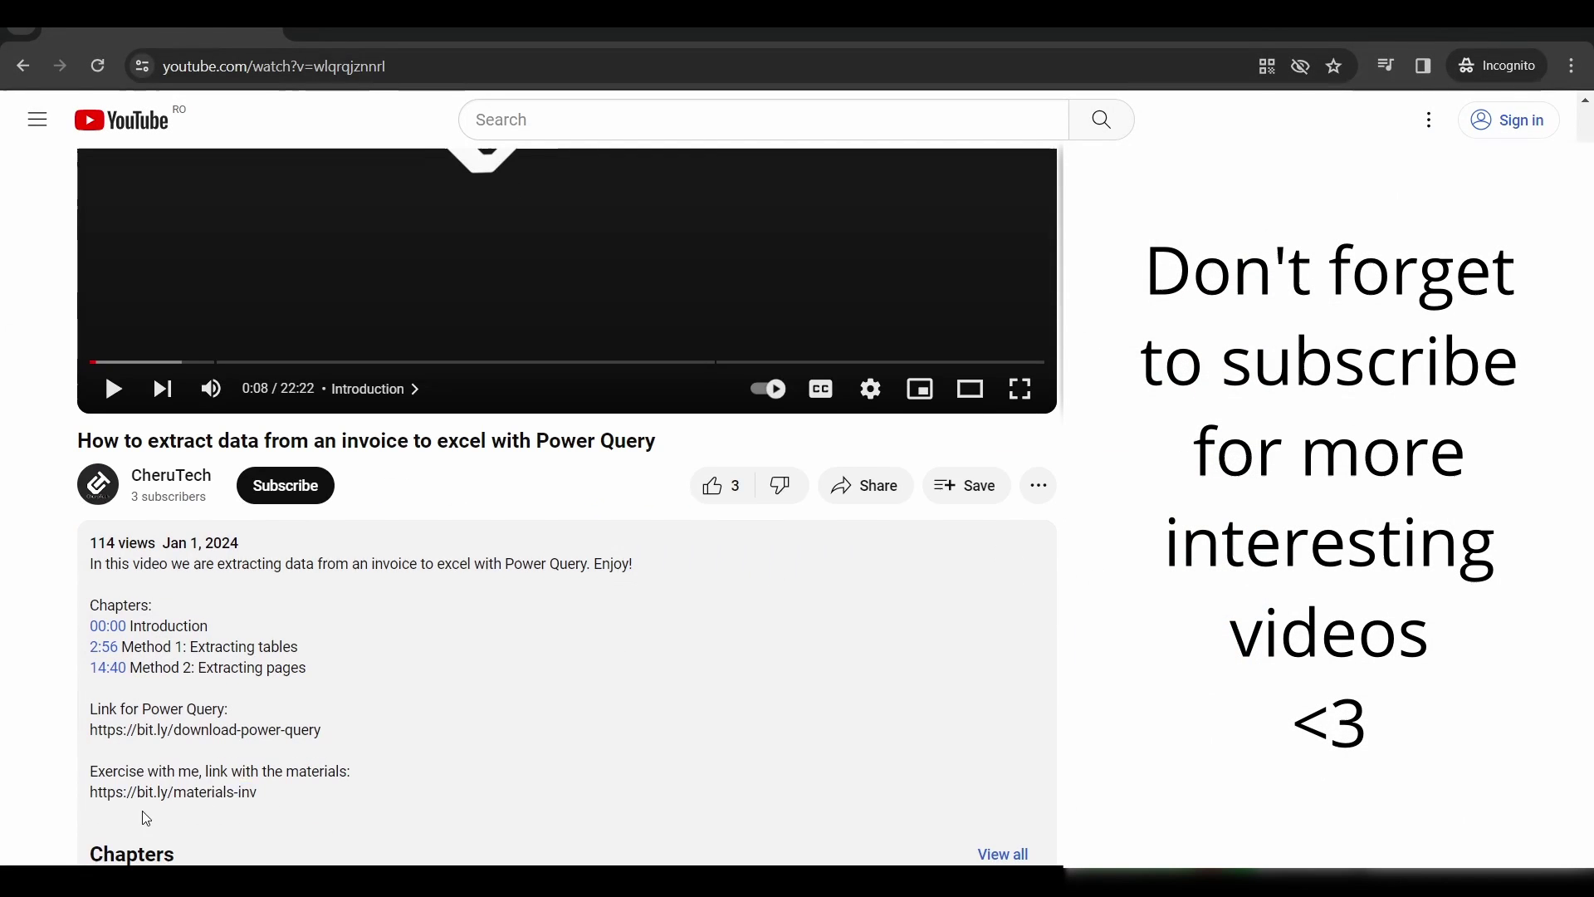
Step: Copy the materials link from the video description and load it in a new private tab
left_click_drag(89, 793, 259, 793)
key("ctrl+c")
key("ctrl+t")
key("ctrl+v")
key("Return")
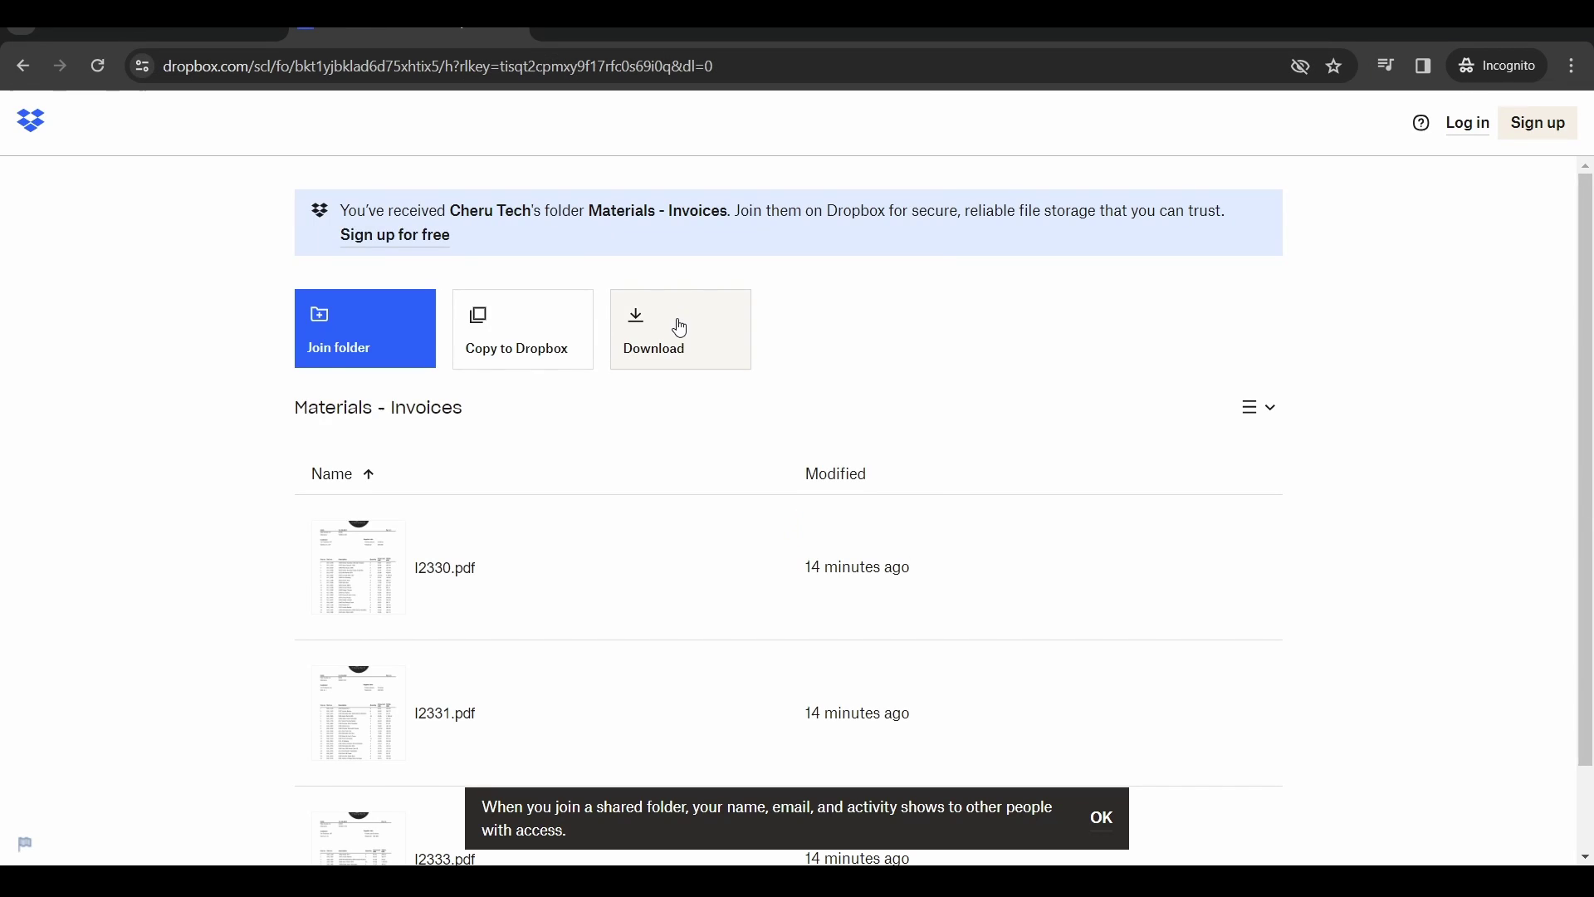
Step: Download the Materials - Invoices folder and look inside the household_bill subfolder
left_click(676, 327)
left_click(761, 579)
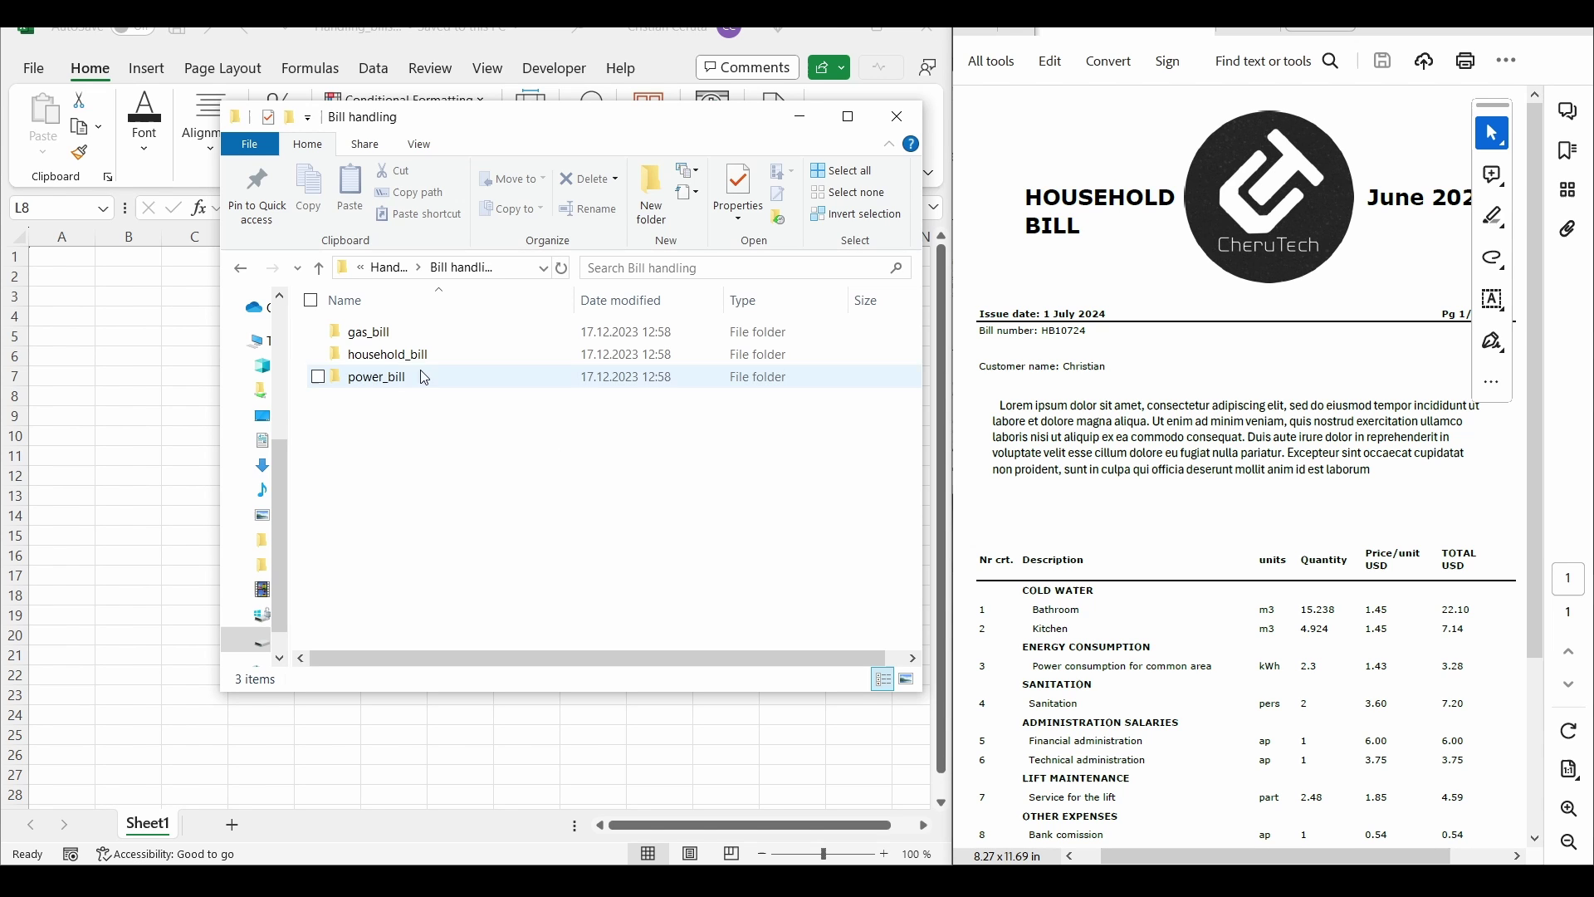
left_click(386, 357)
double_click(386, 357)
left_click(319, 268)
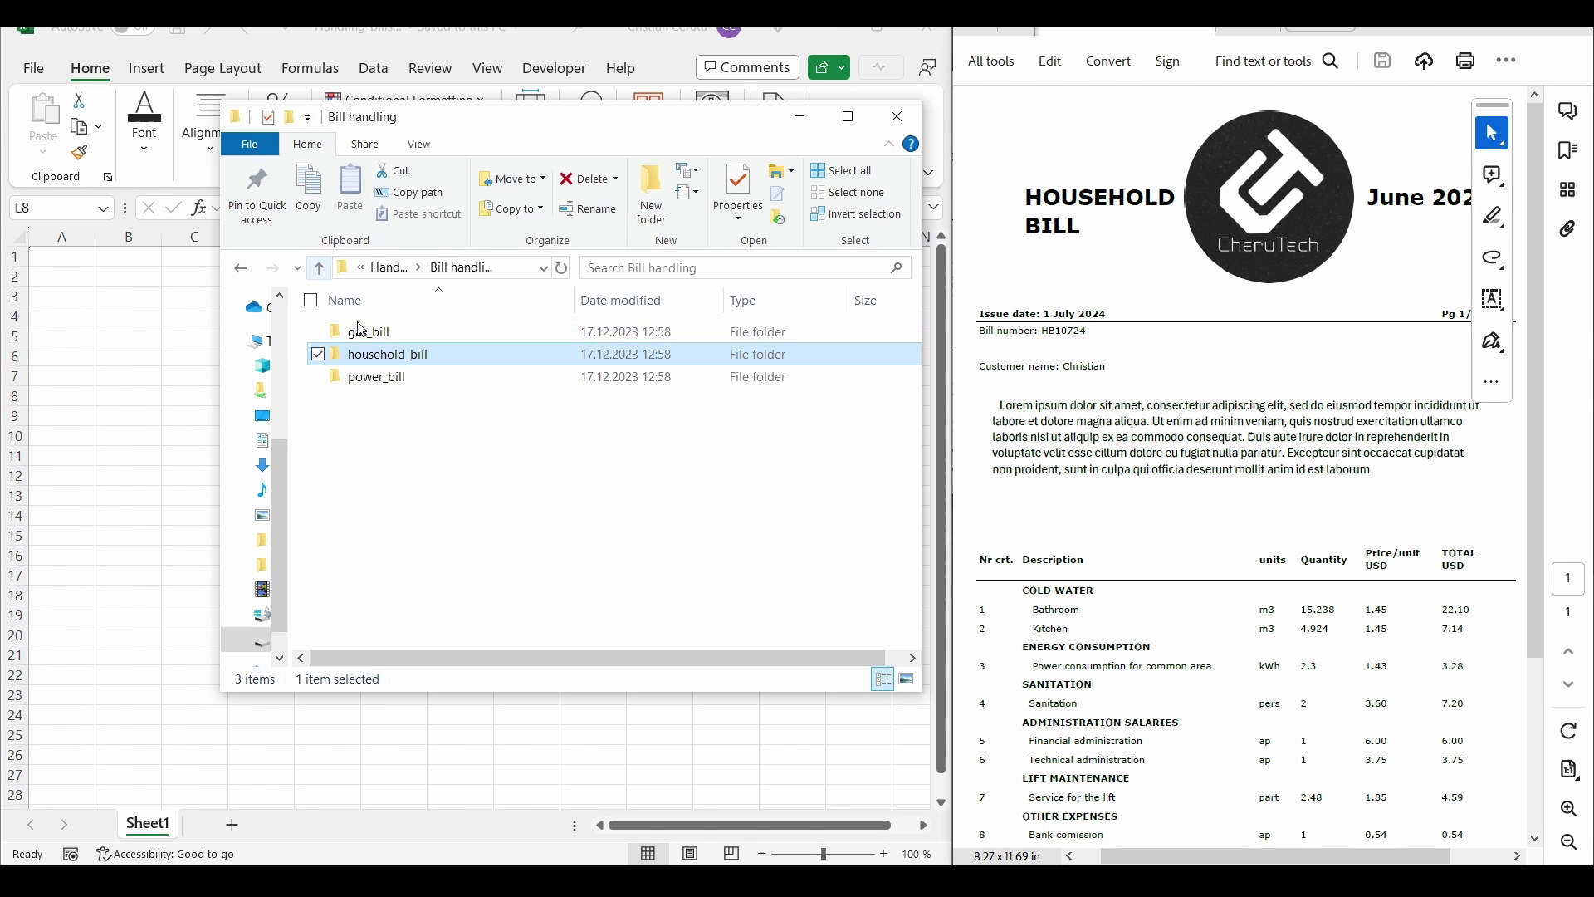
Step: Open the gas invoice INV10515324.pdf from the gas_bill folder
left_click(373, 340)
double_click(373, 332)
double_click(396, 332)
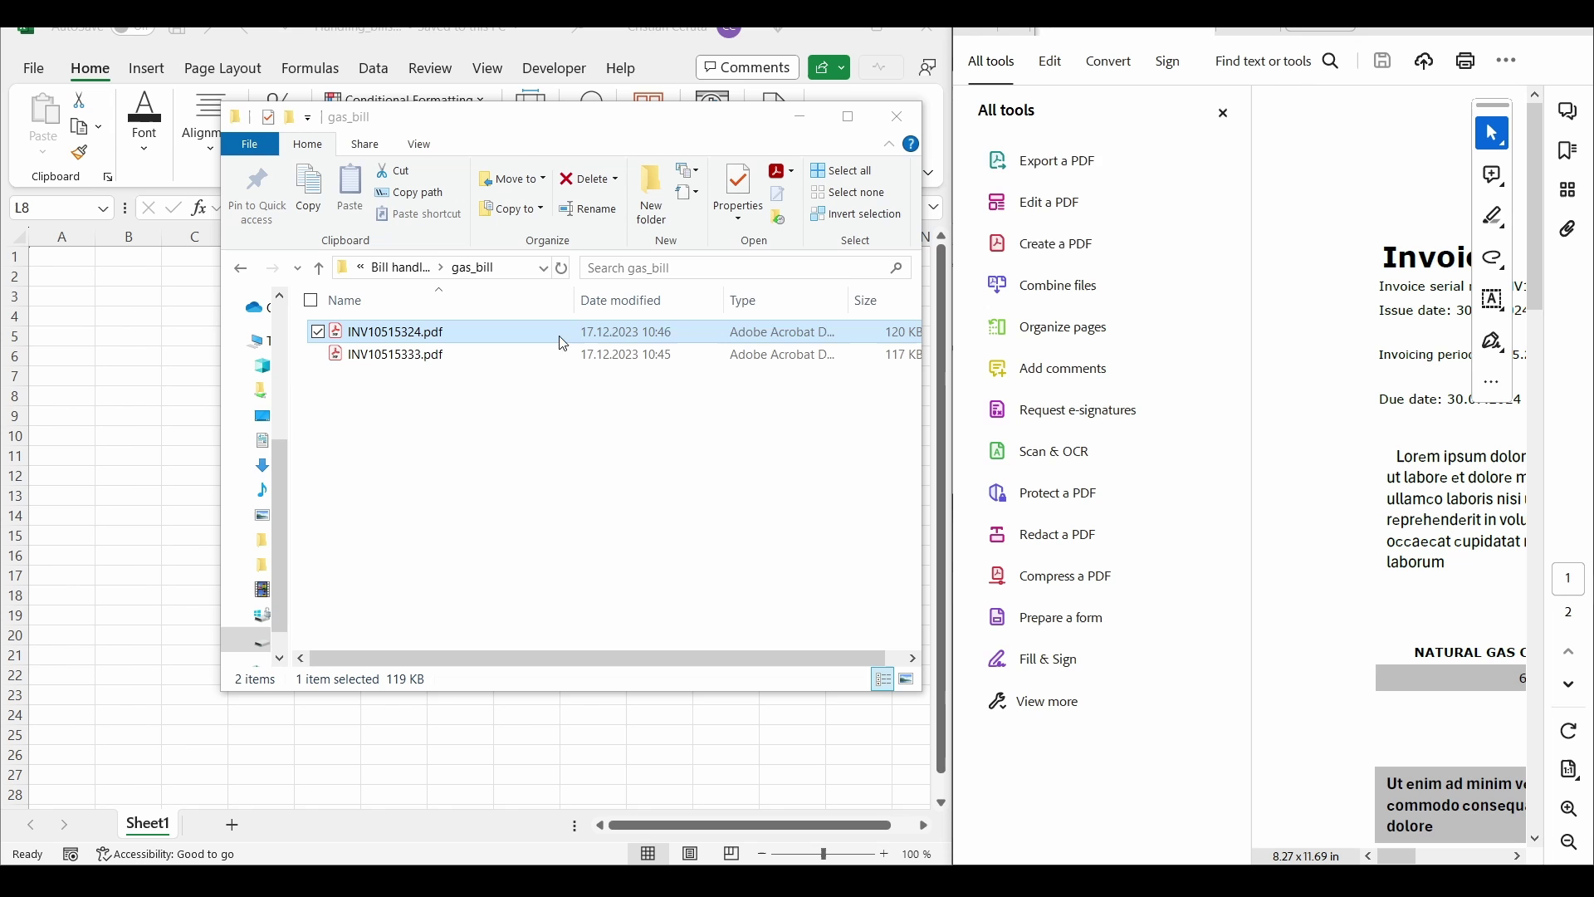
left_click(1224, 111)
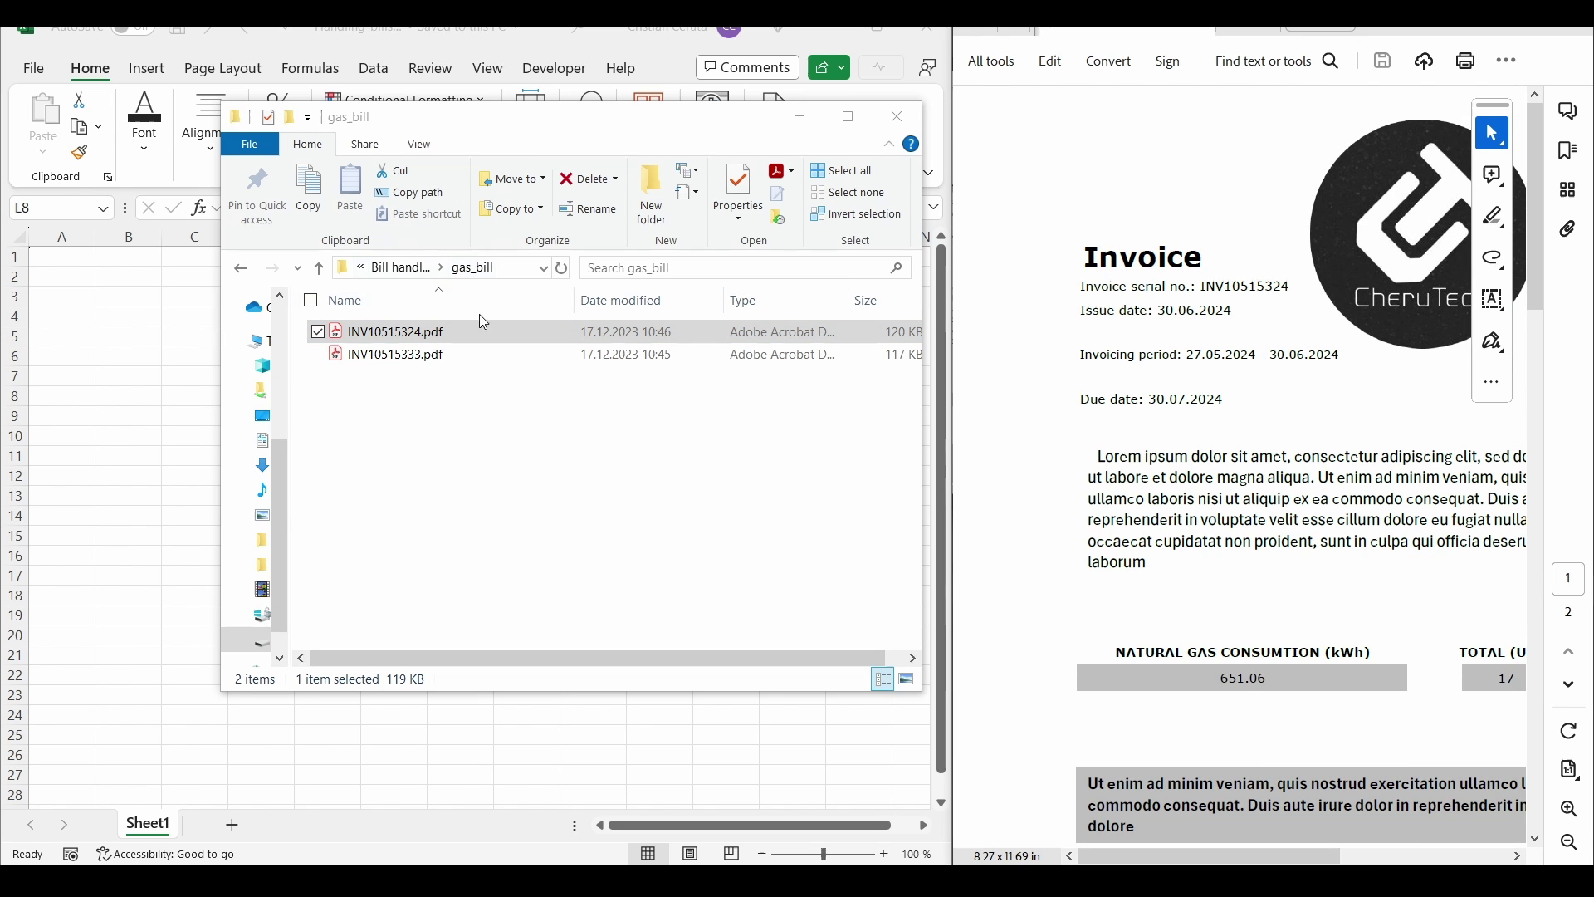
Step: Open and scroll through the power invoice INV20510178.pdf from the power_bill folder
left_click(319, 268)
double_click(399, 384)
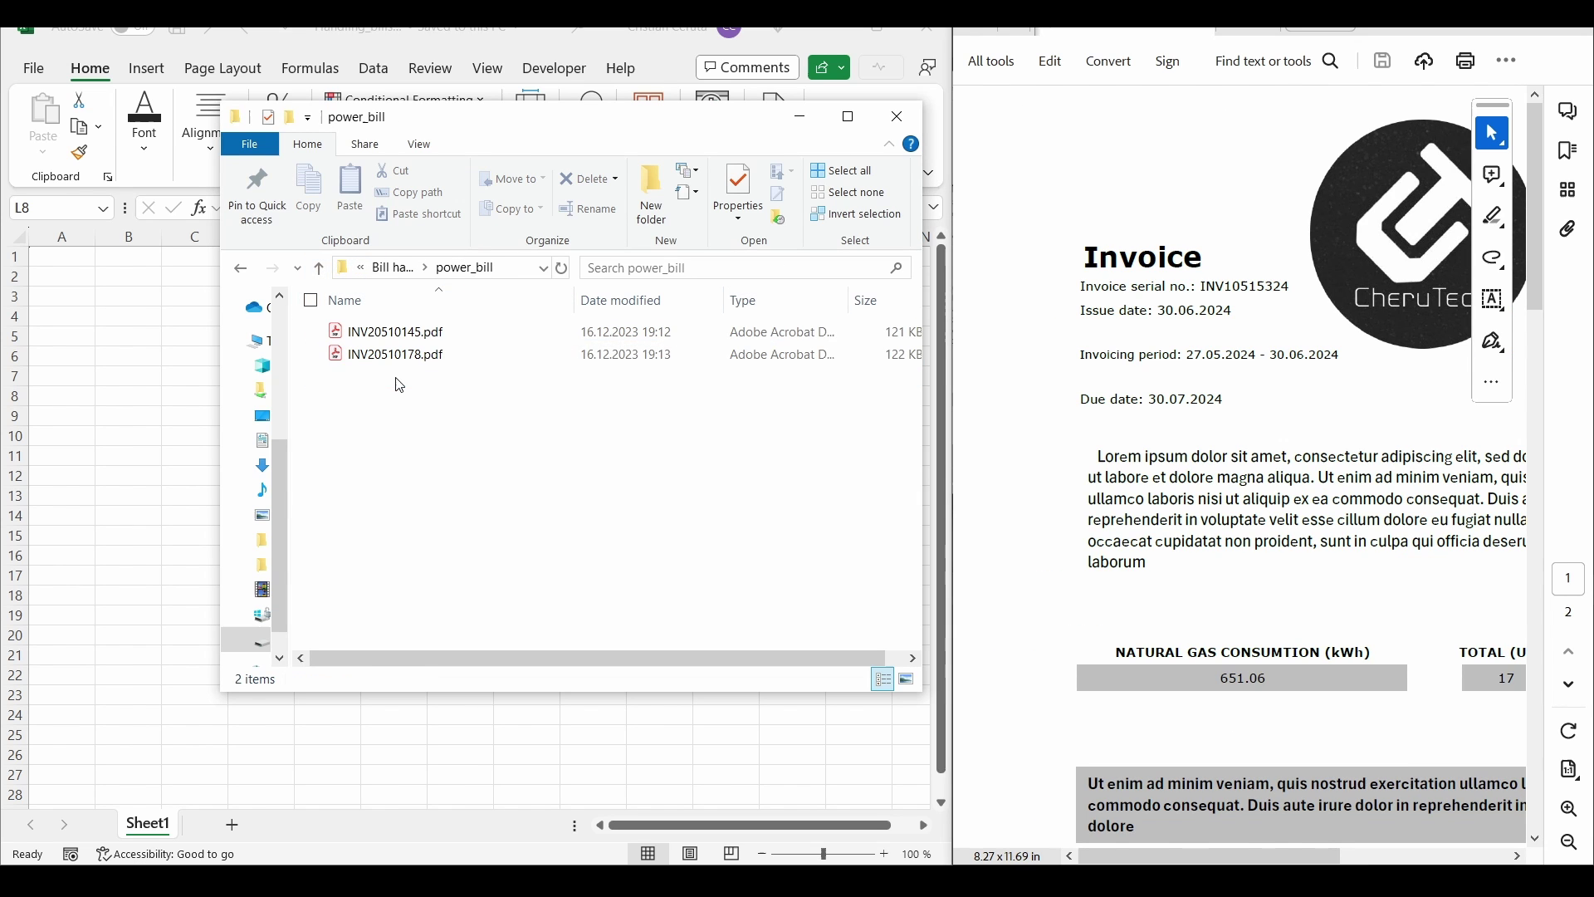
double_click(427, 356)
scroll(1126, 350, "down", 3)
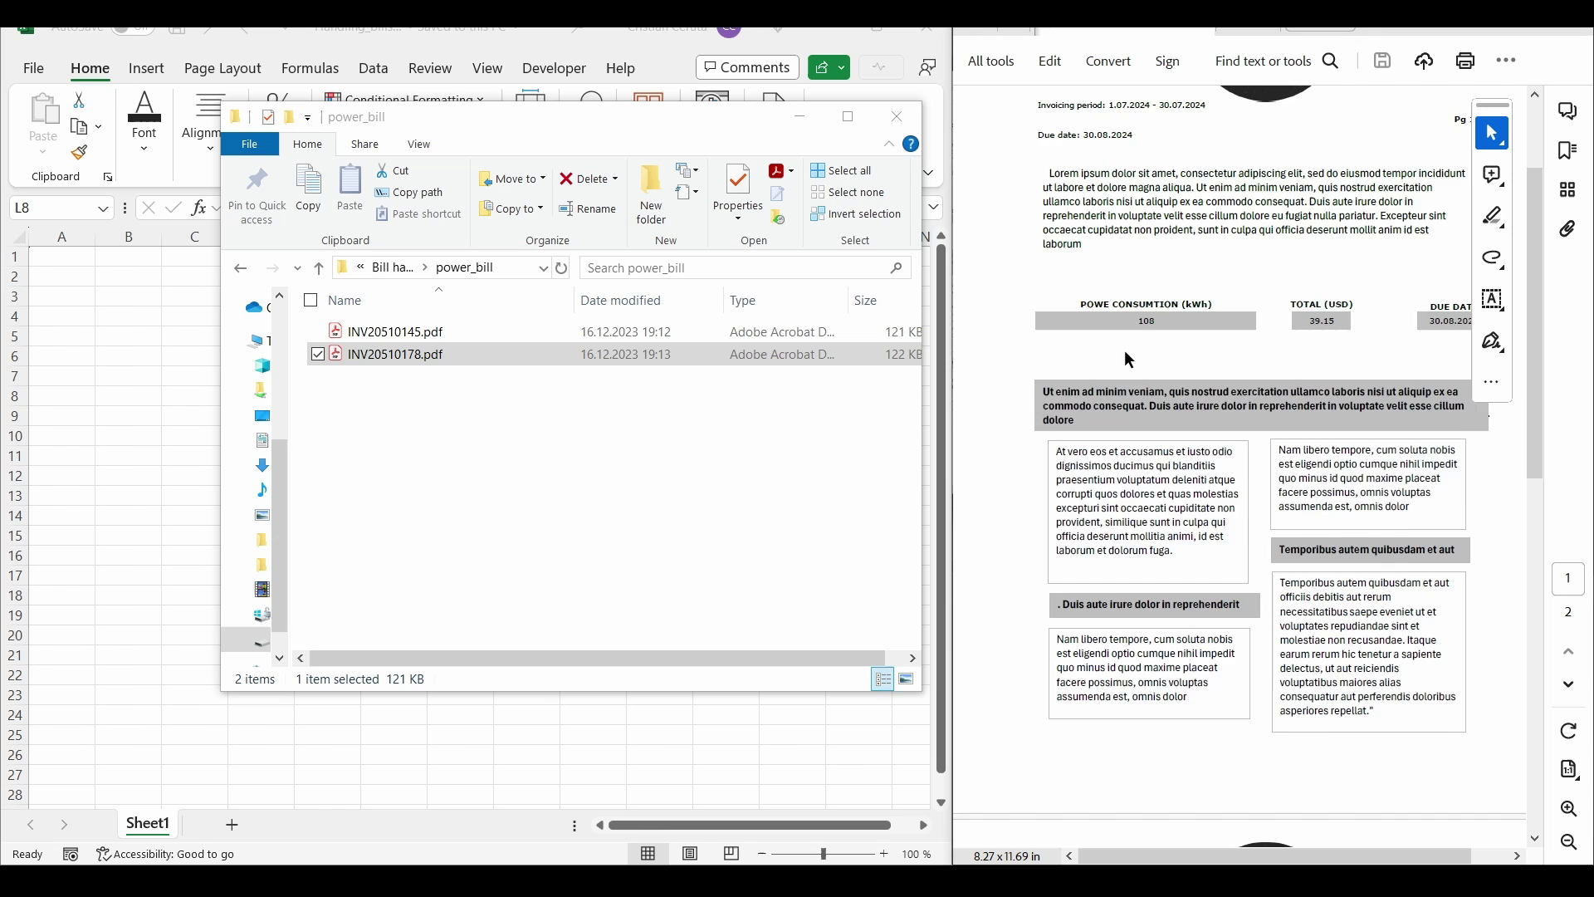
scroll(1126, 350, "up", 3)
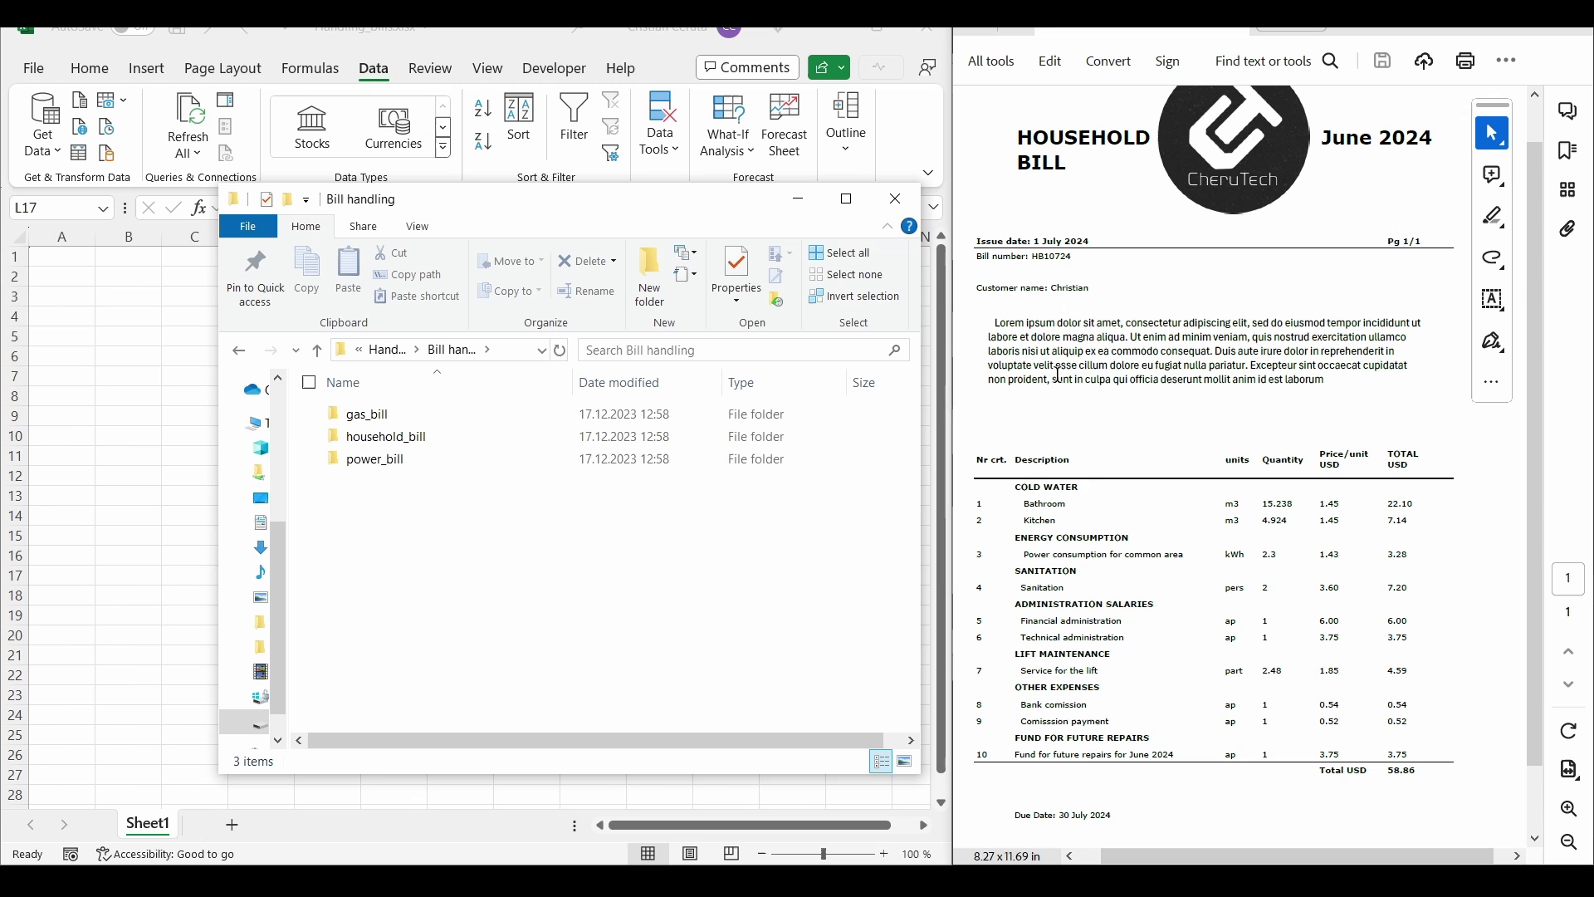
triple_click(1329, 781)
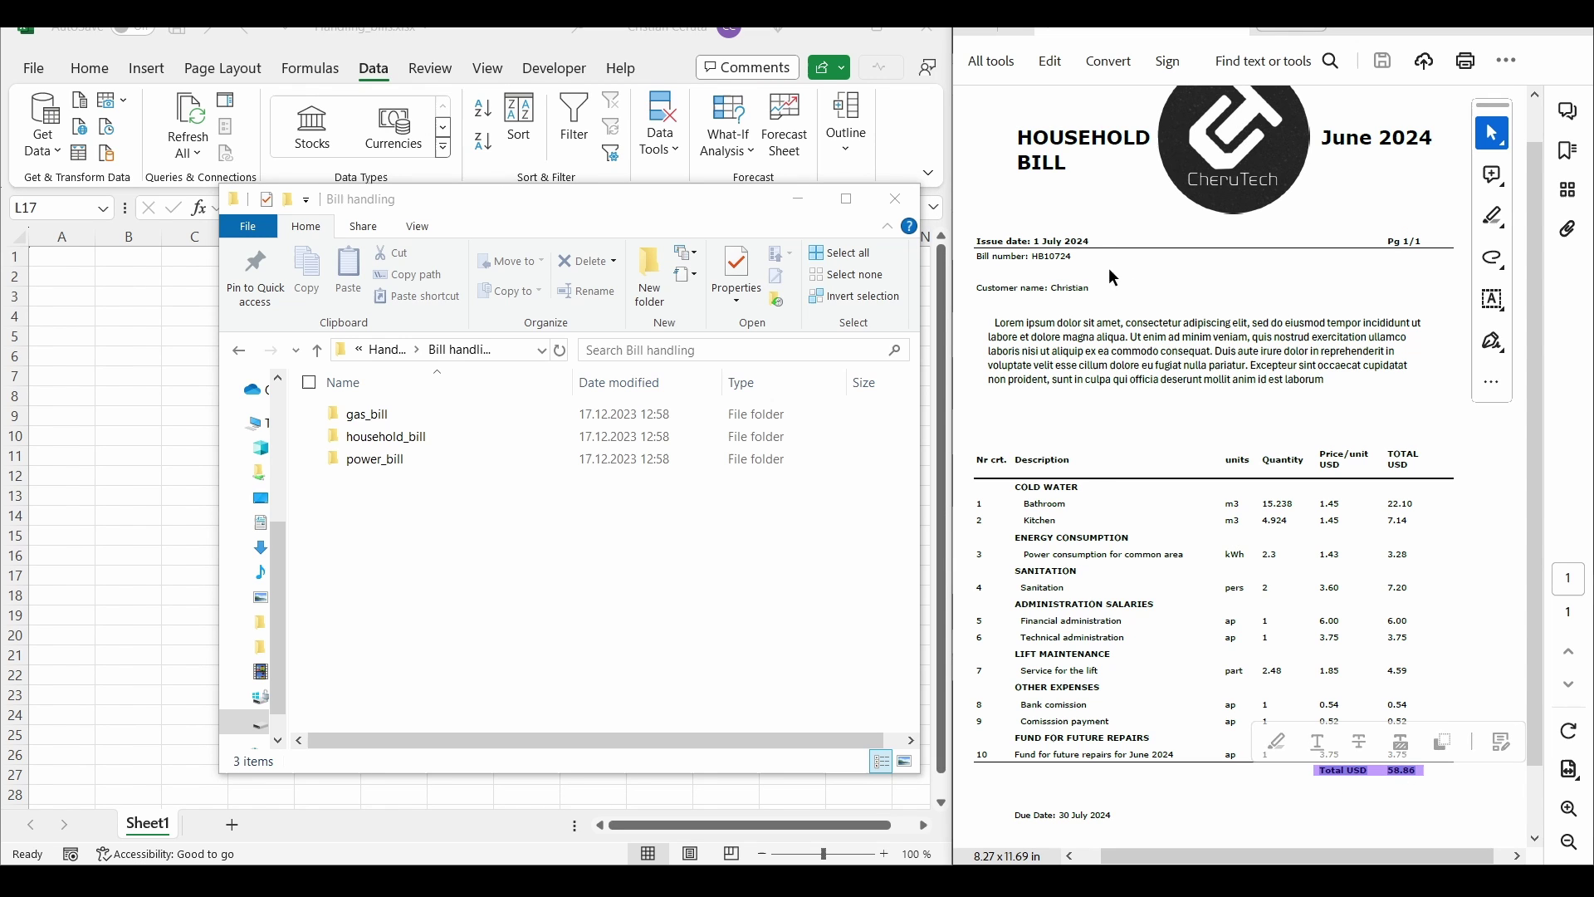
triple_click(1038, 258)
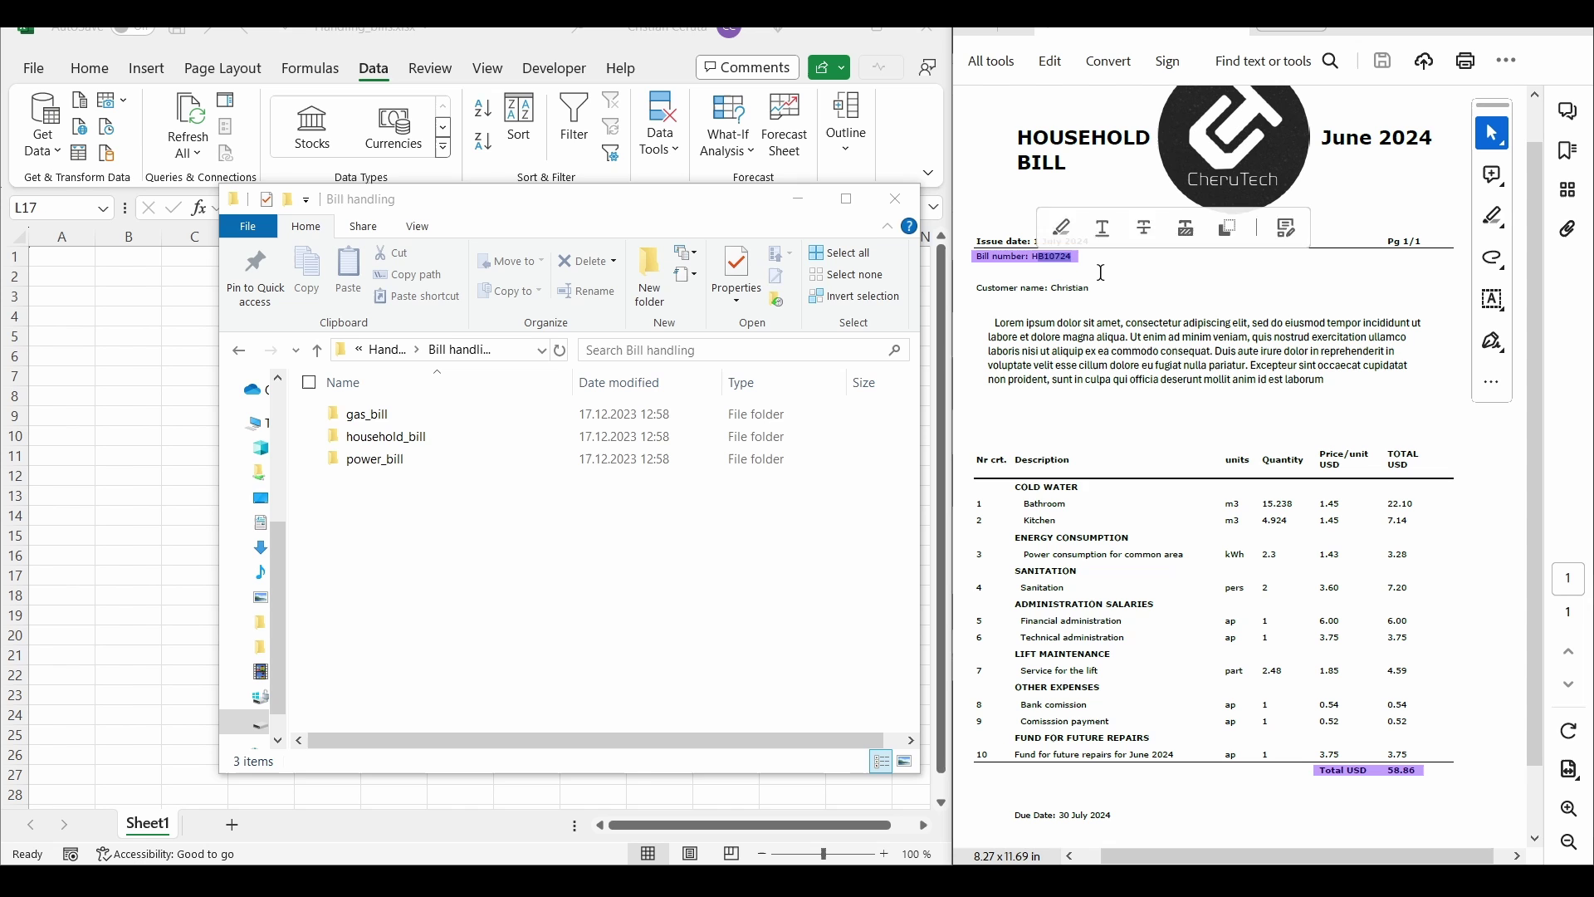
left_click(1176, 355)
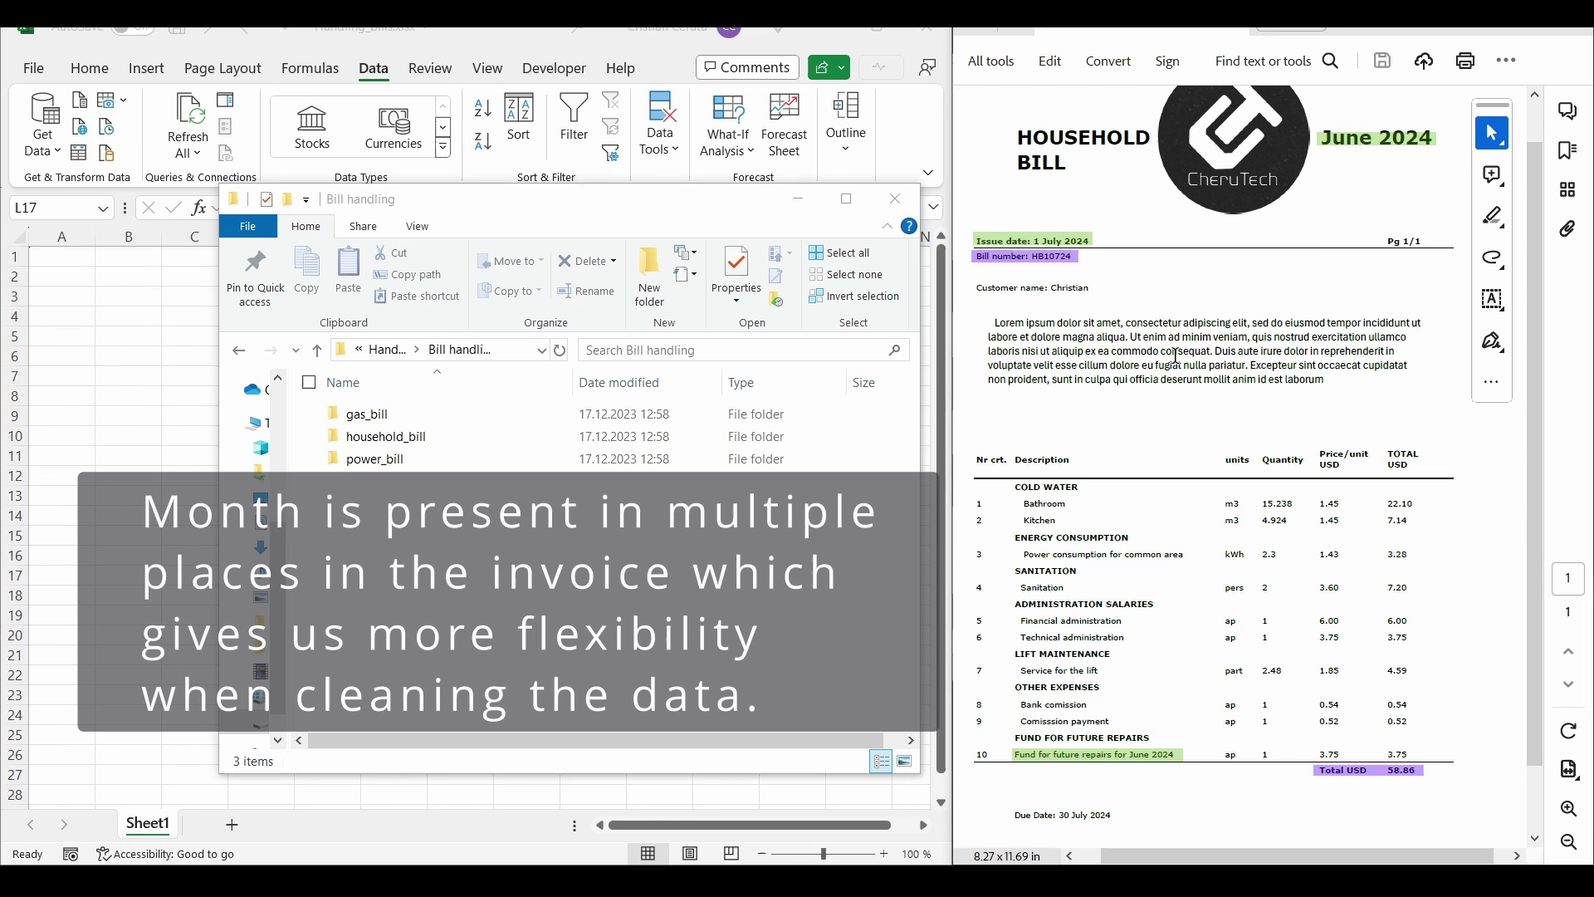
left_click_drag(988, 239, 1320, 516)
left_click(1229, 426)
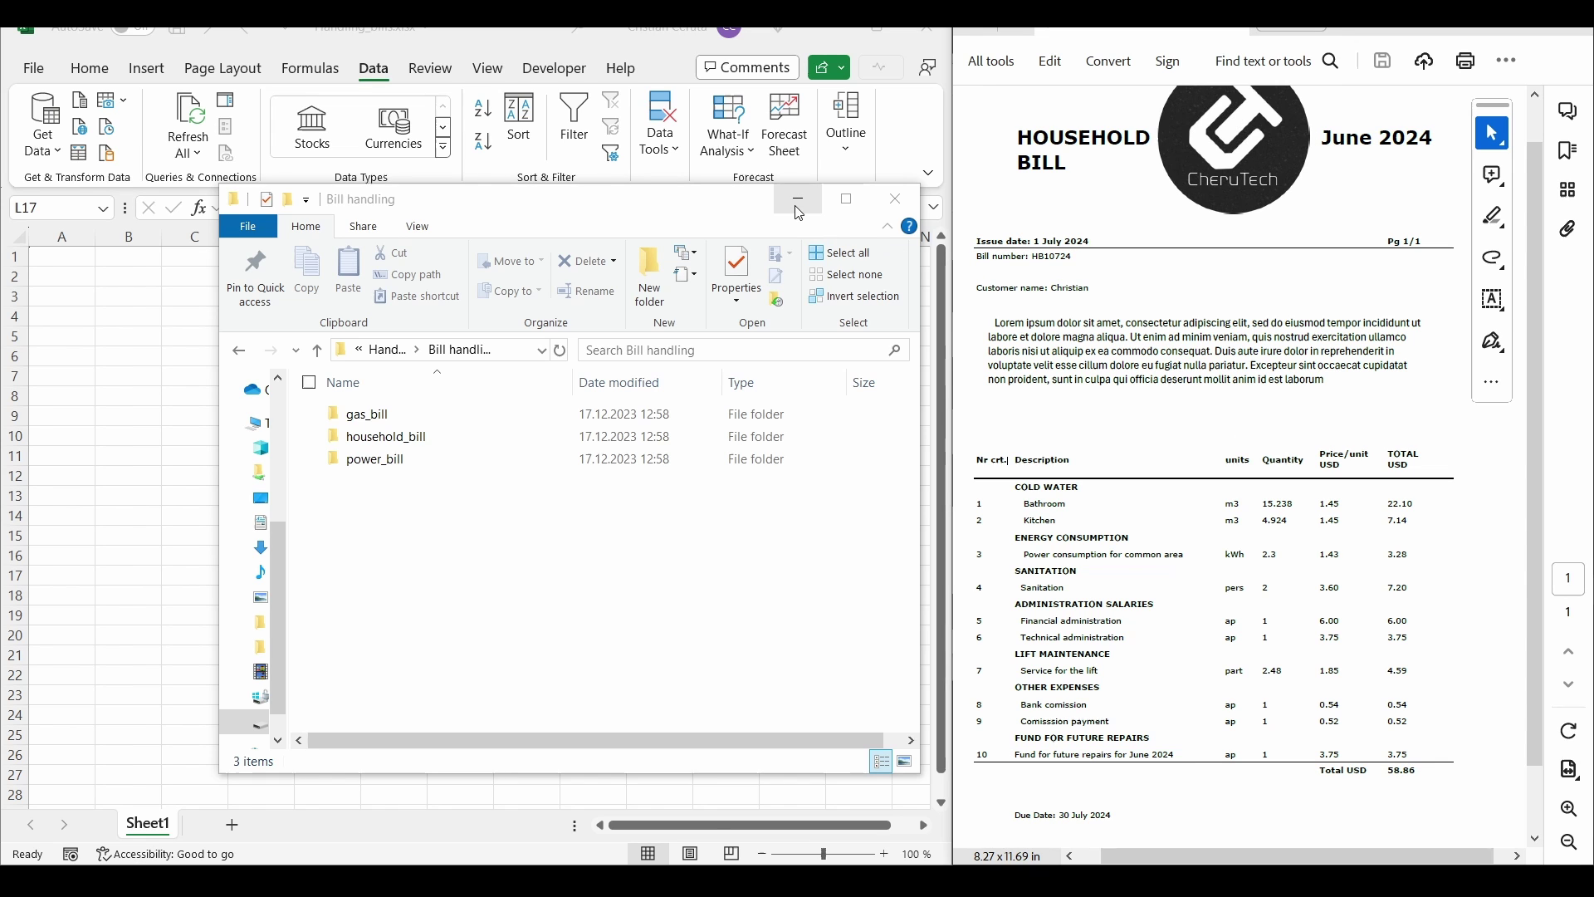
Step: Close Explorer and import the household_bill folder in Excel via Get Data > From File > From Folder
key("alt+F4")
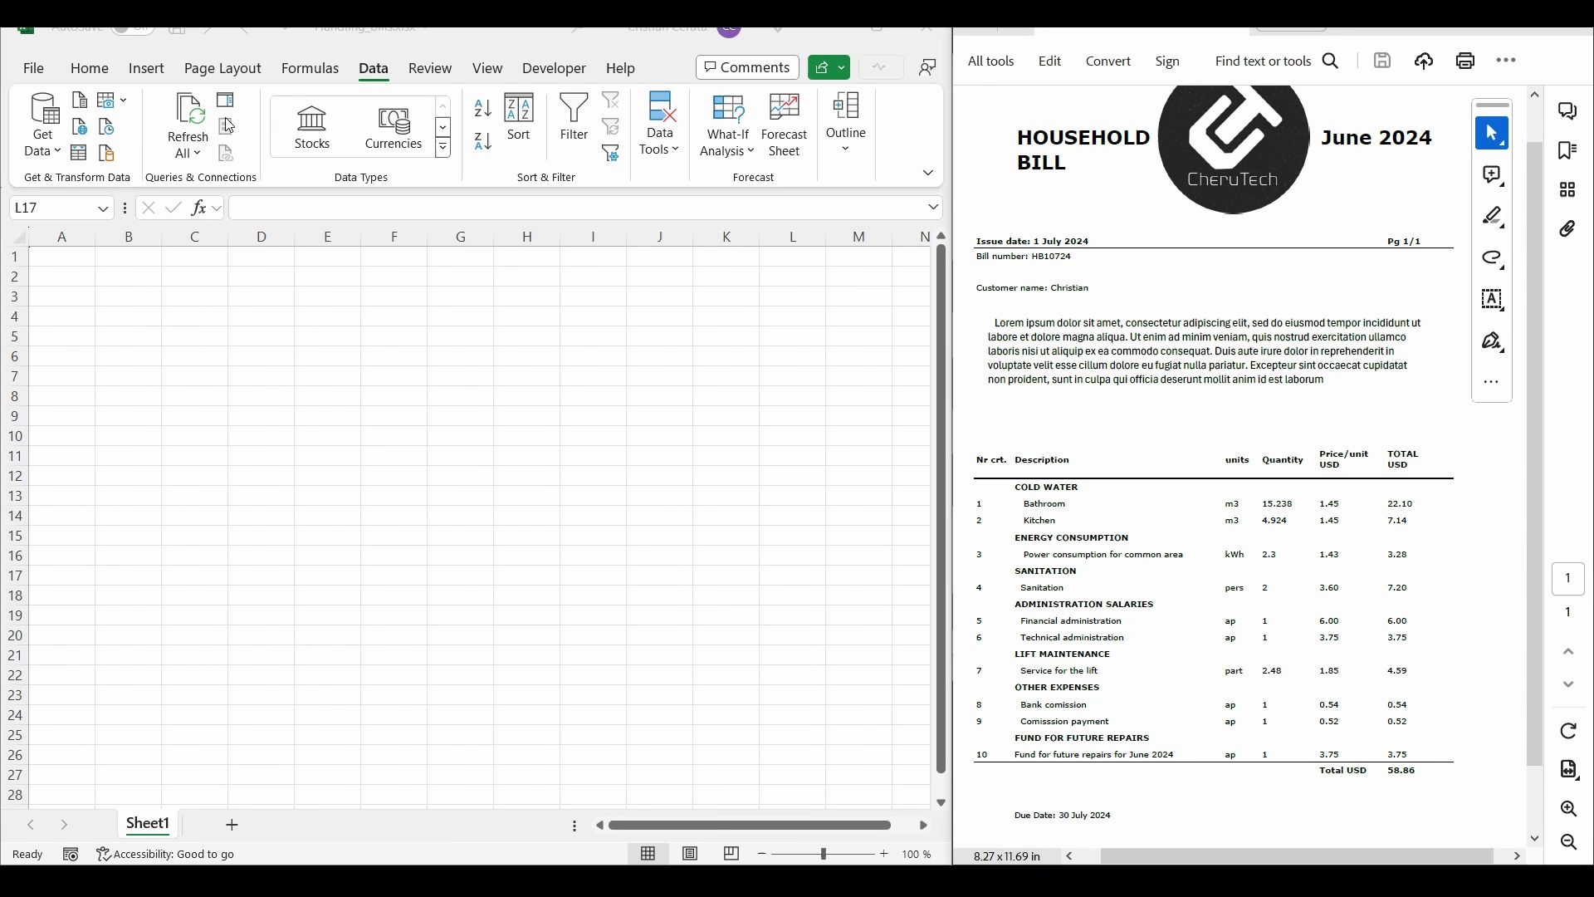
left_click(42, 128)
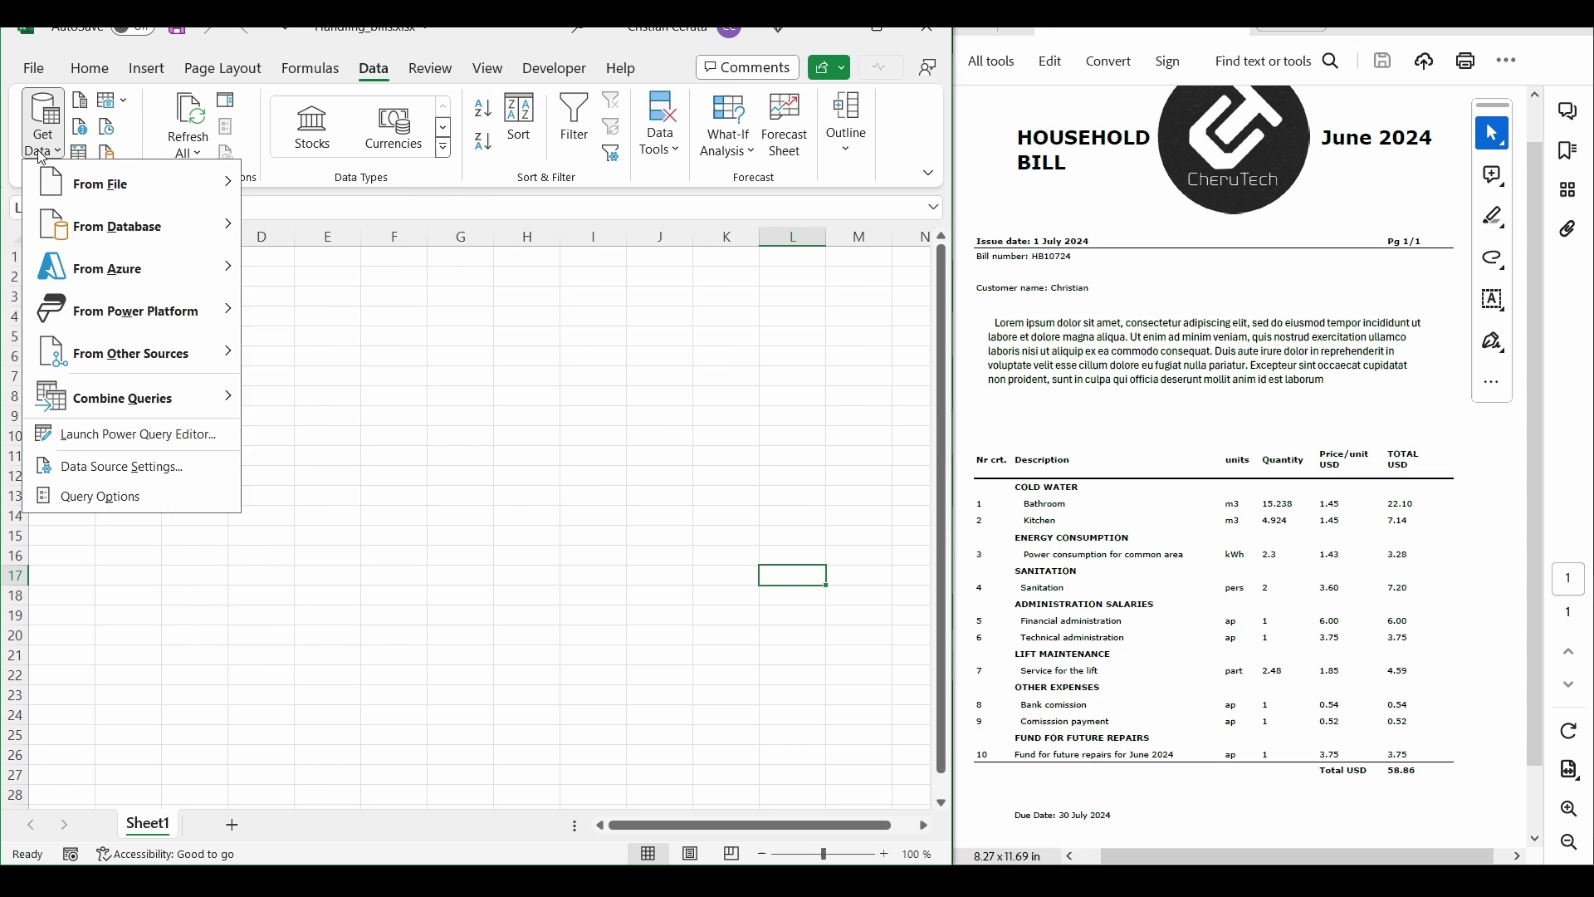
mouse_move(71, 192)
left_click(349, 395)
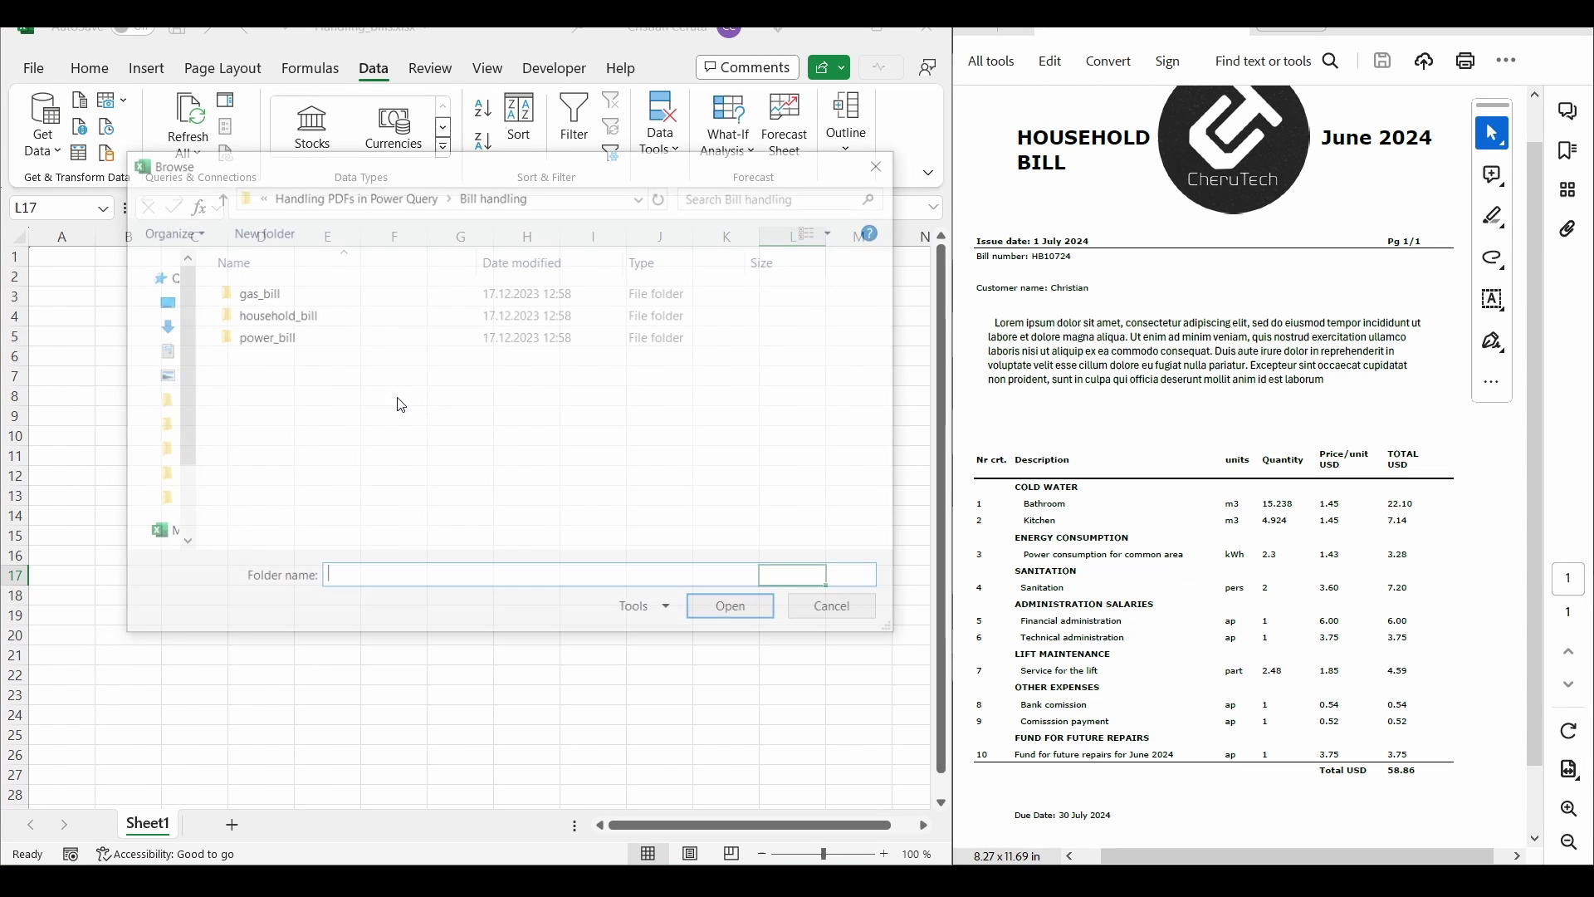
left_click(278, 319)
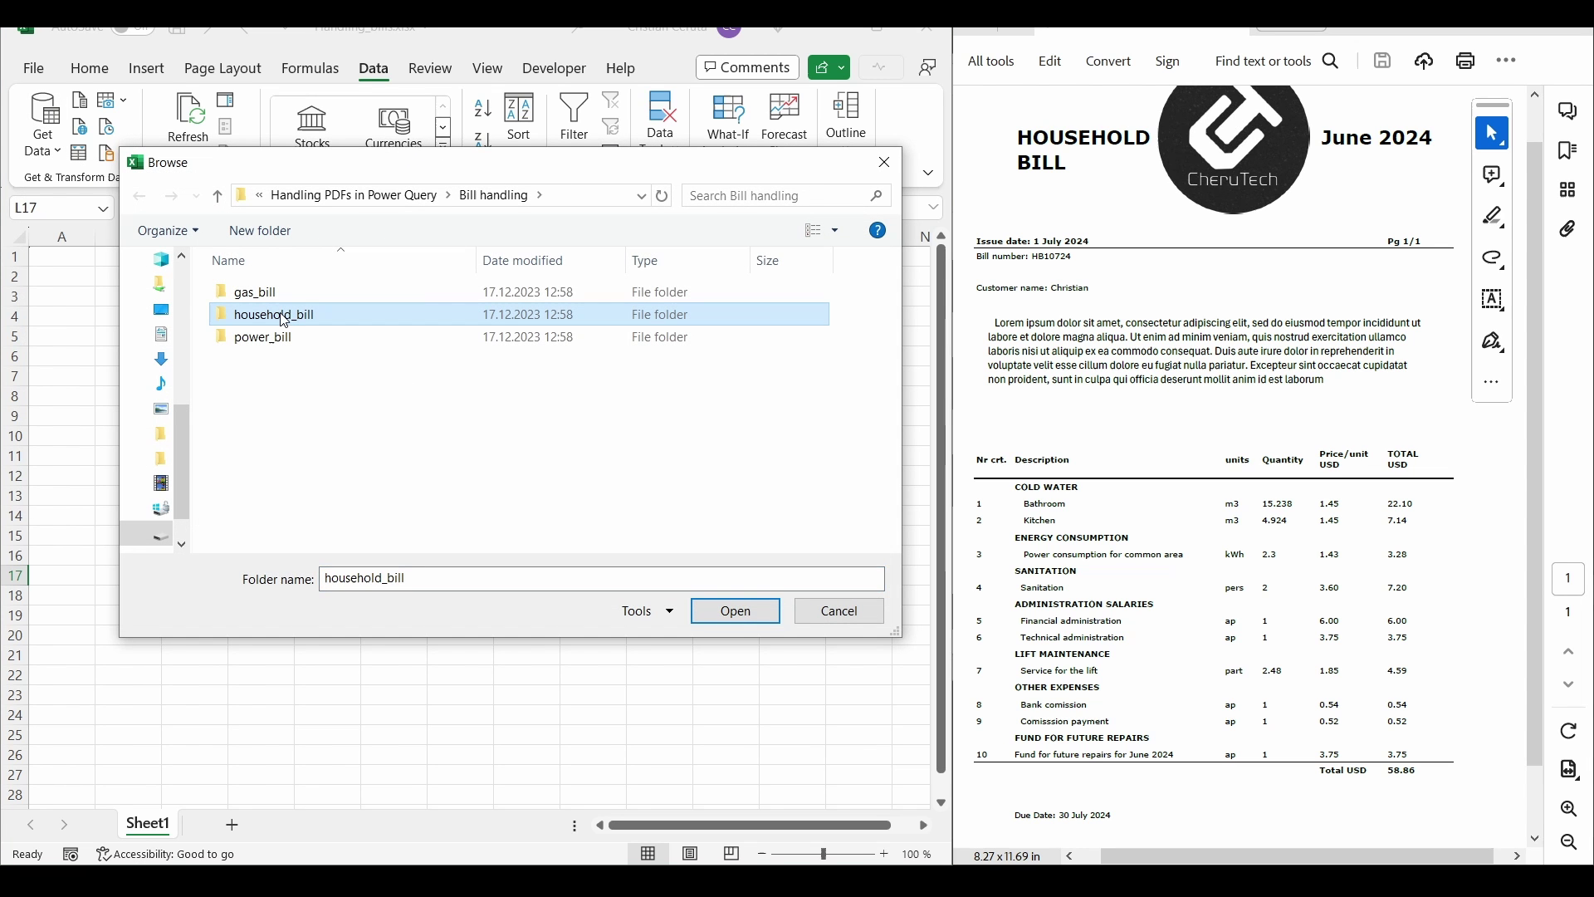
left_click(734, 612)
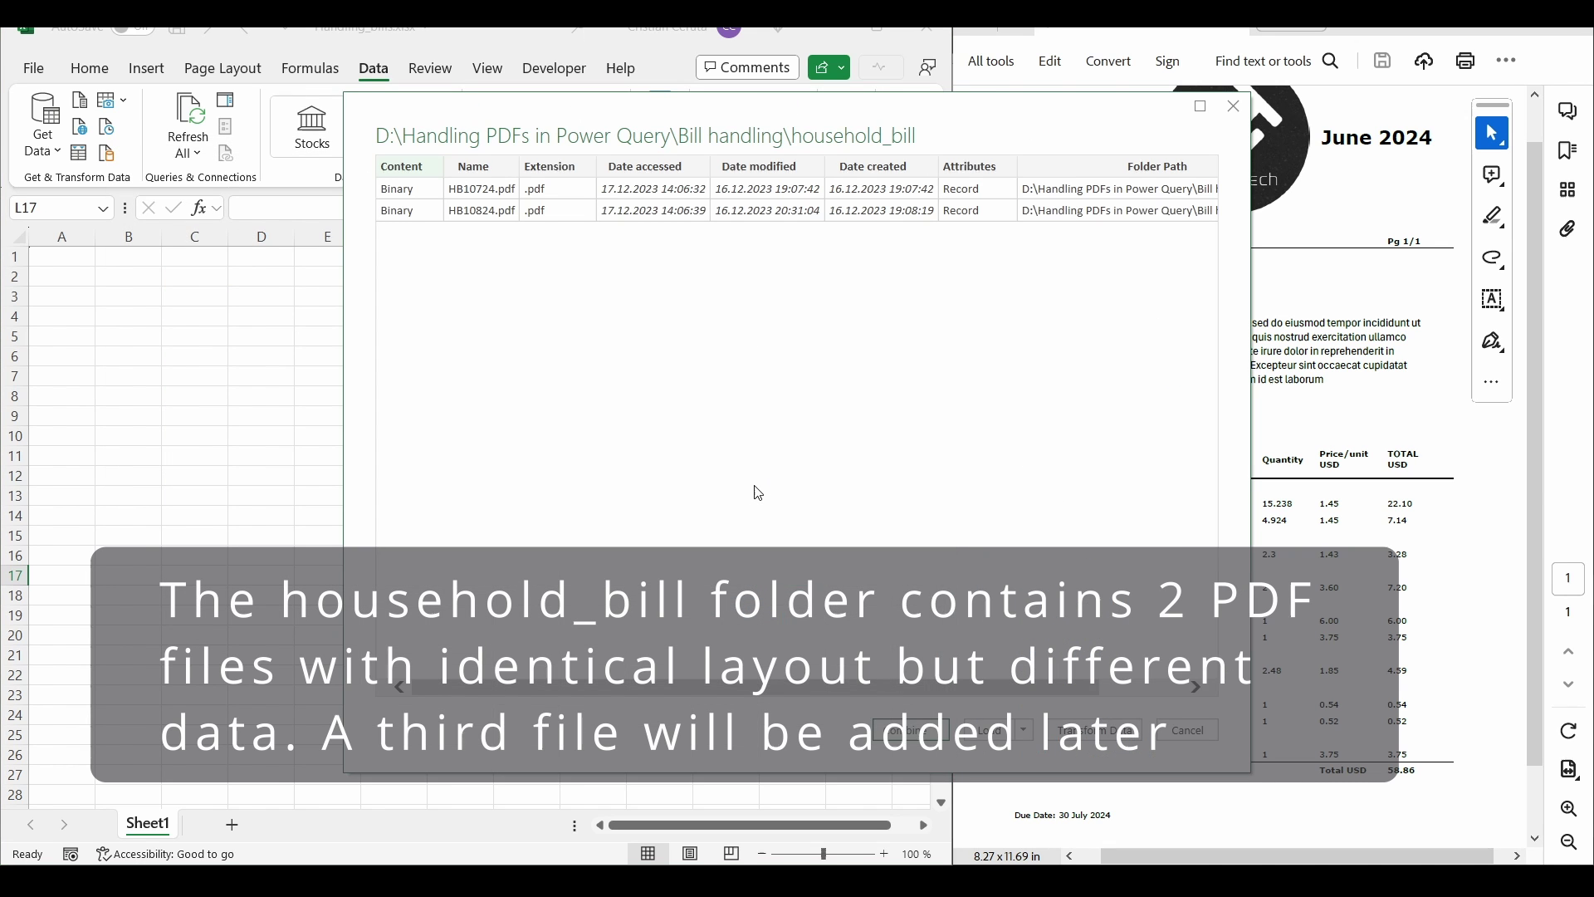
left_click_drag(704, 119, 374, 116)
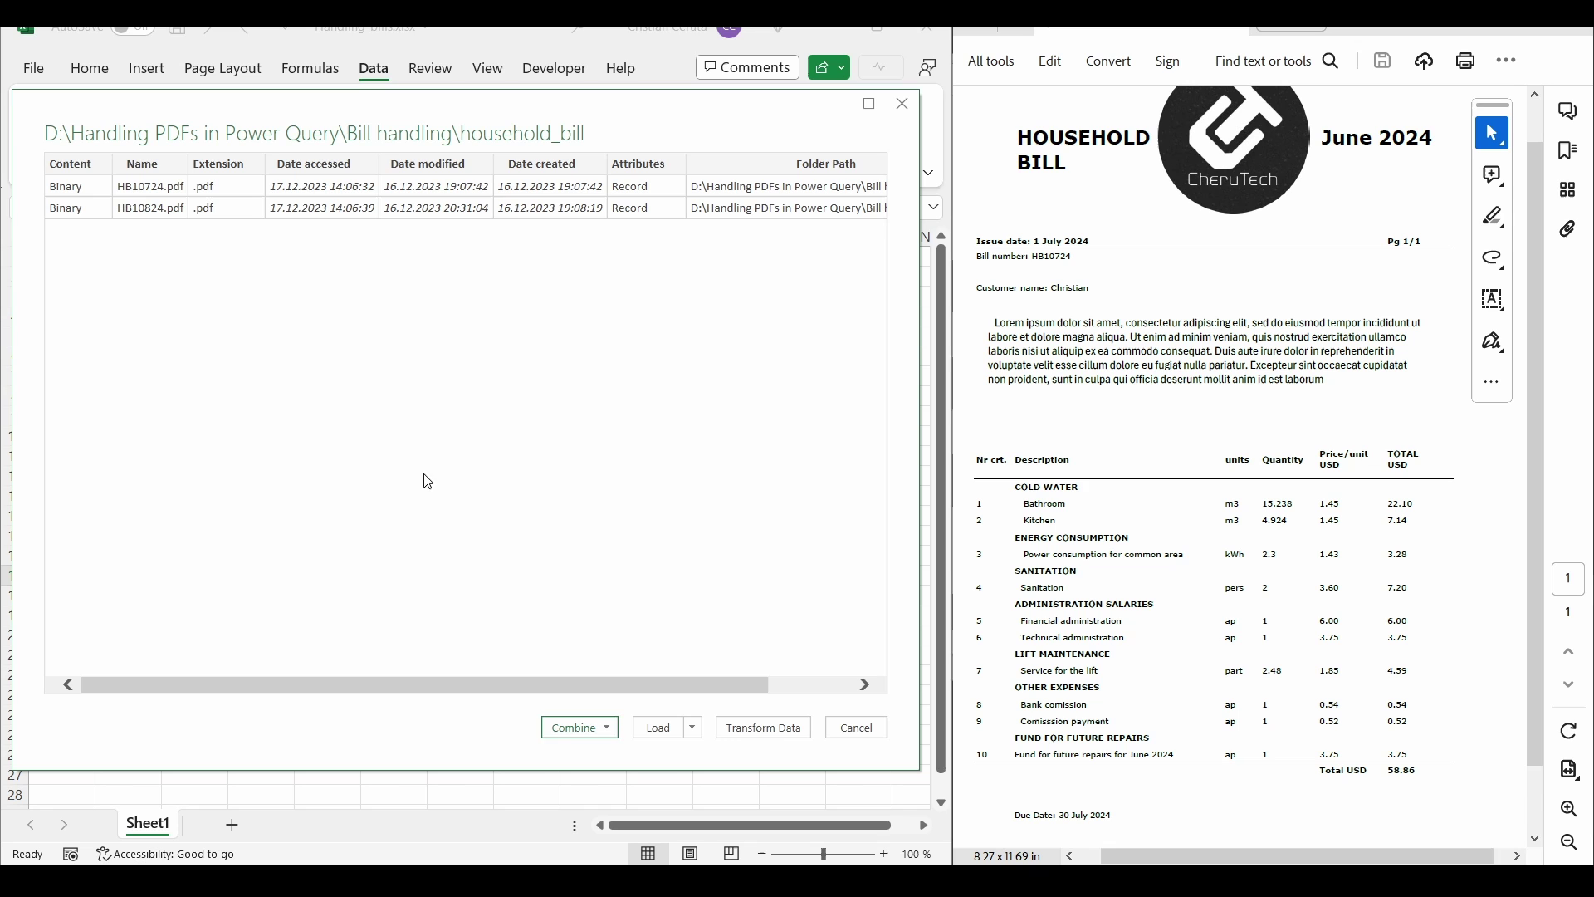
Step: Choose Combine & Transform Data and preview the Table001 (Page 1) table
left_click(607, 729)
left_click(612, 747)
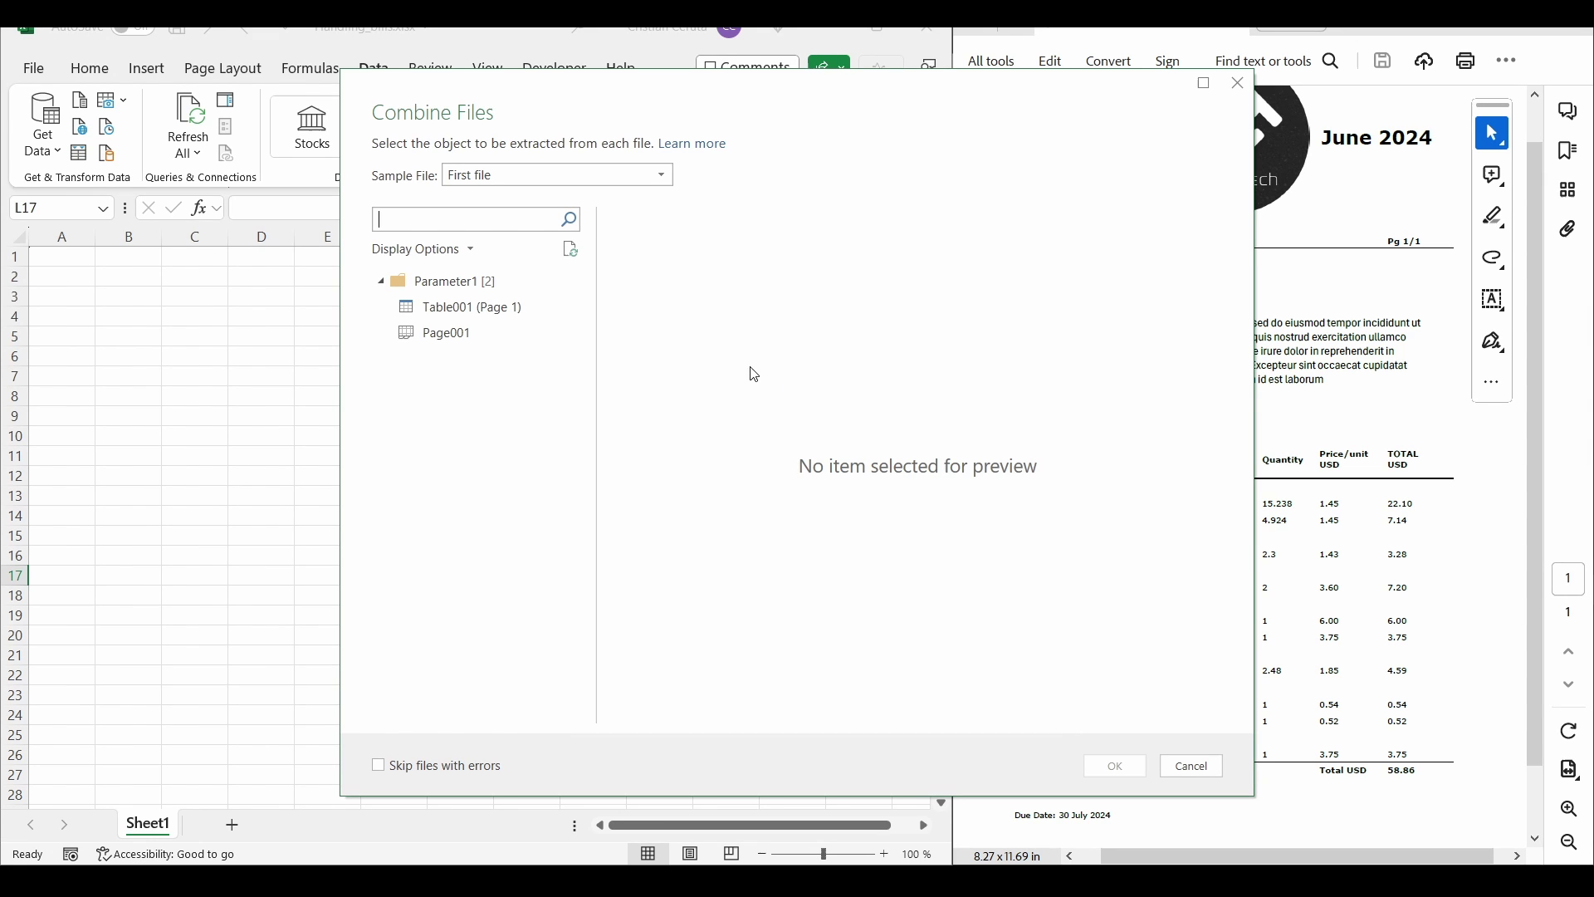
left_click_drag(572, 100, 241, 89)
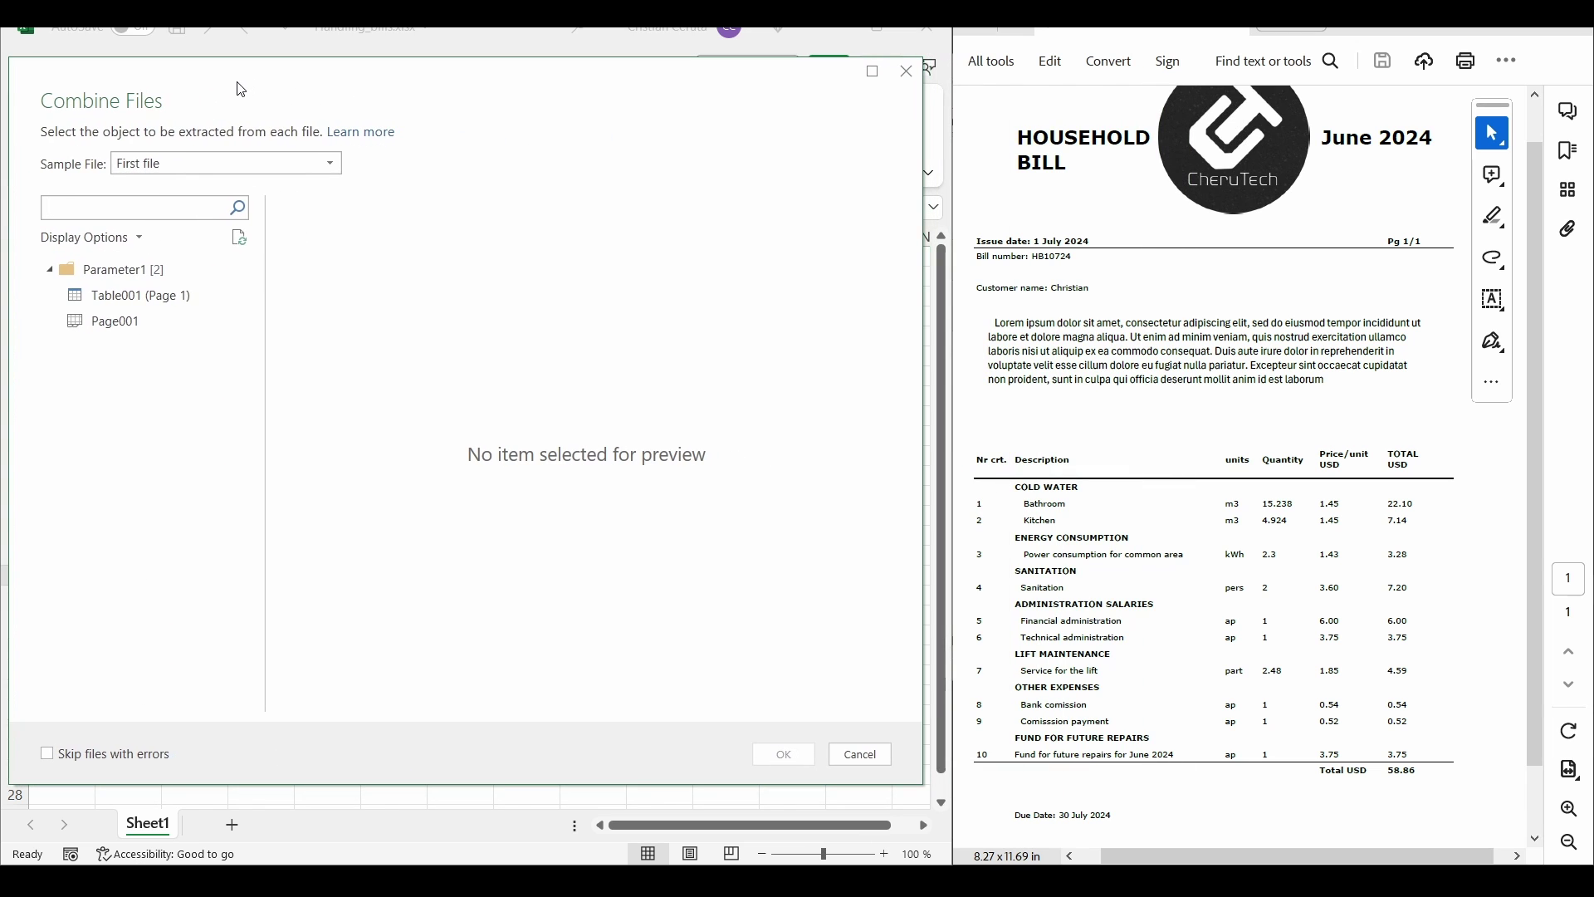
left_click(176, 304)
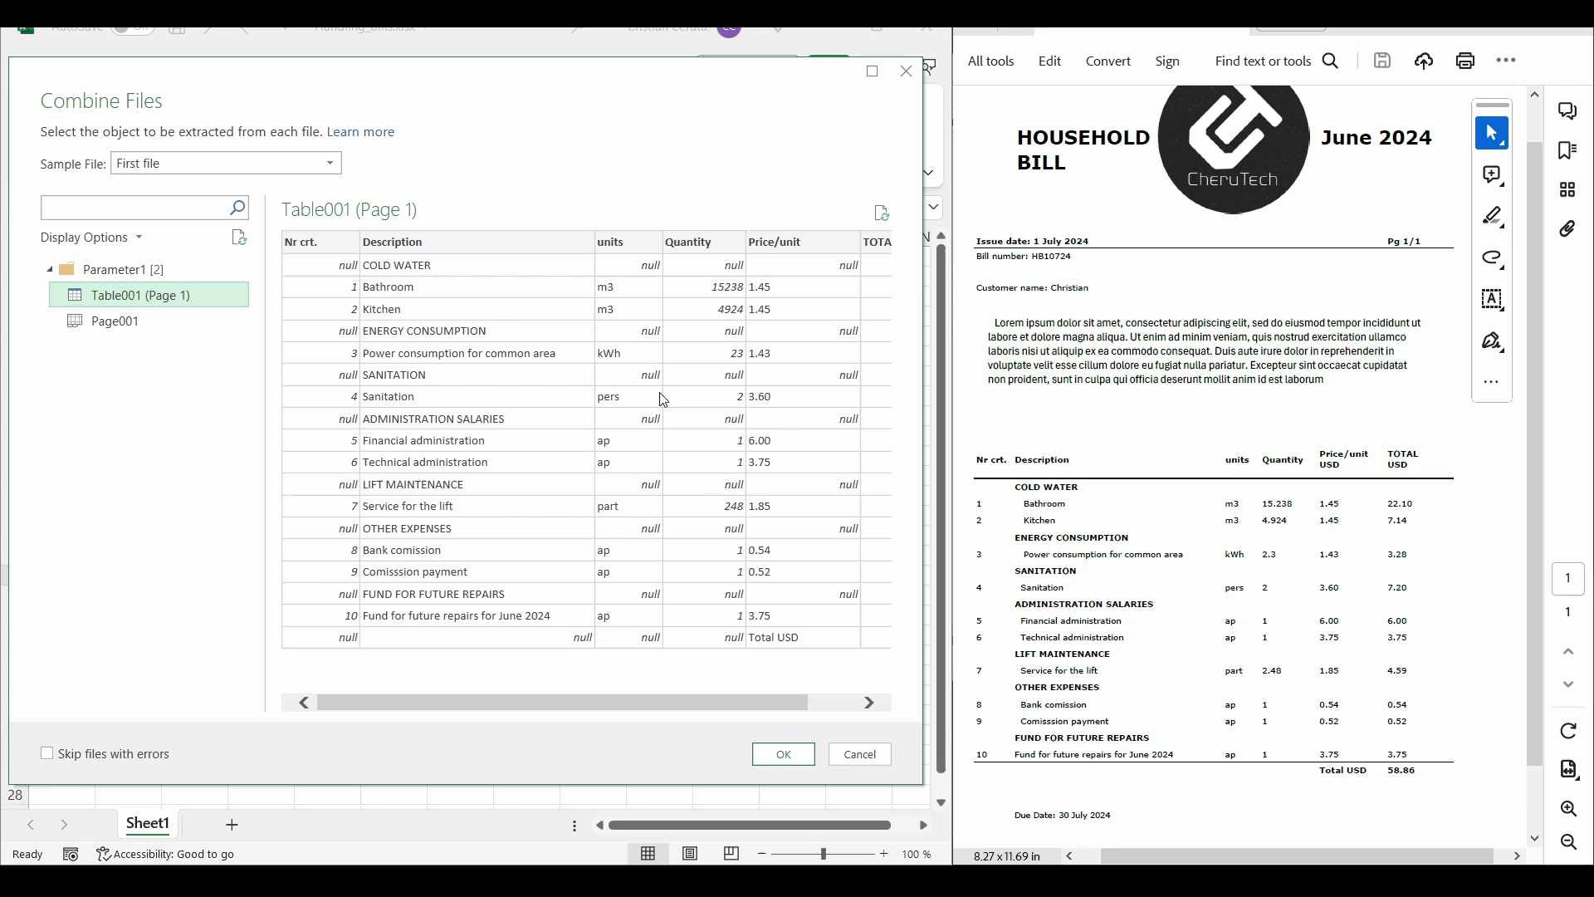
scroll(1162, 431, "down", 2)
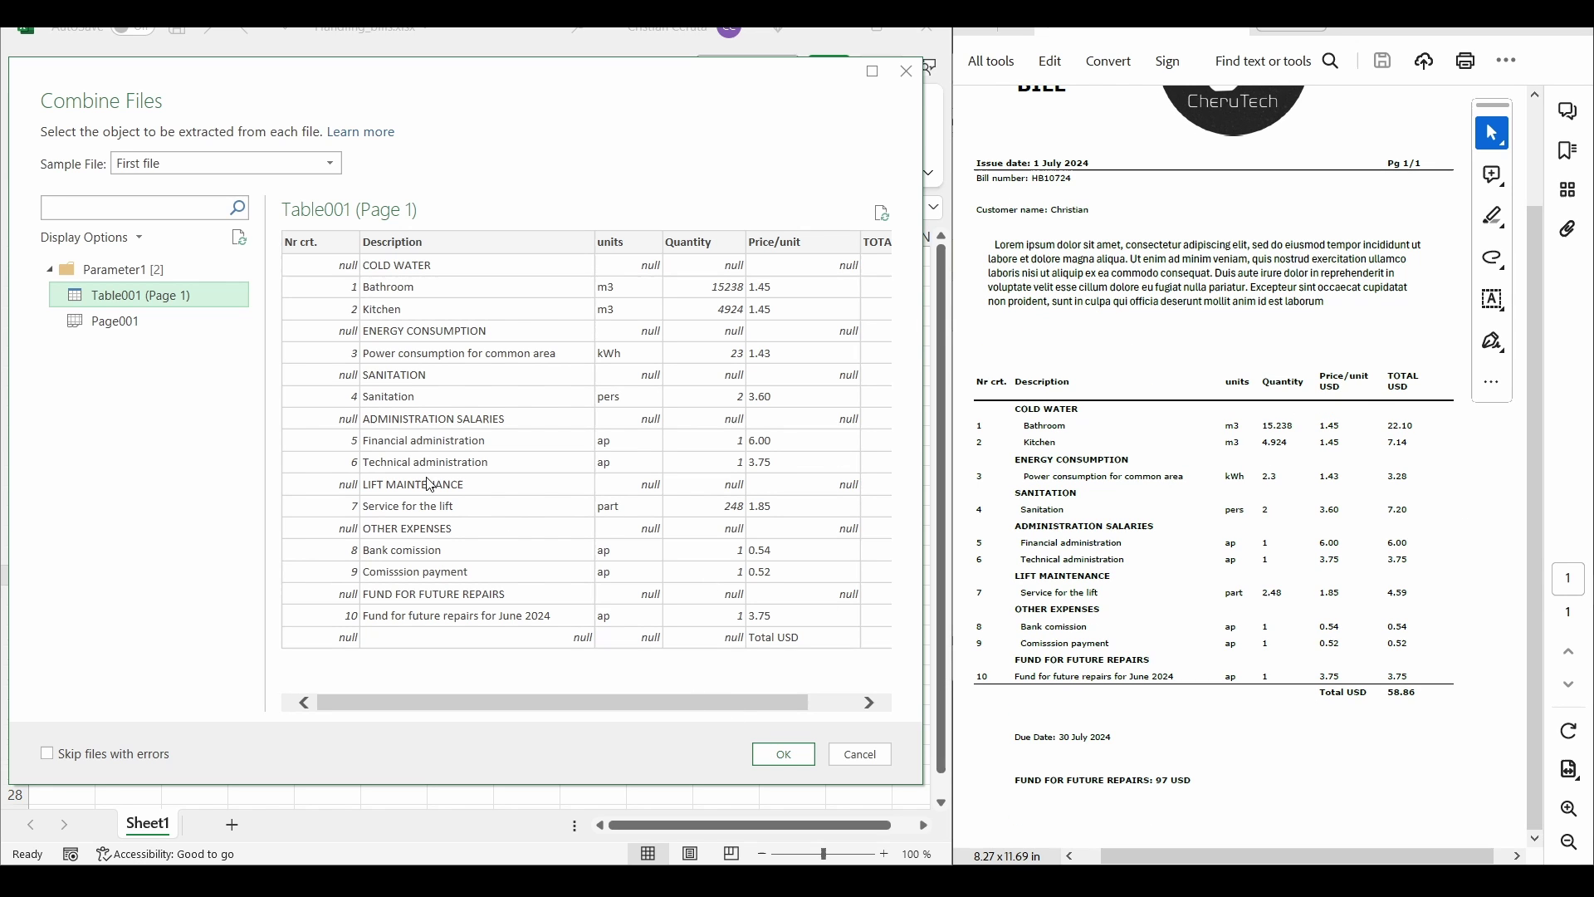
Step: Compare the whole Page001 contents, then return to the Table001 (Page 1) preview
left_click(137, 323)
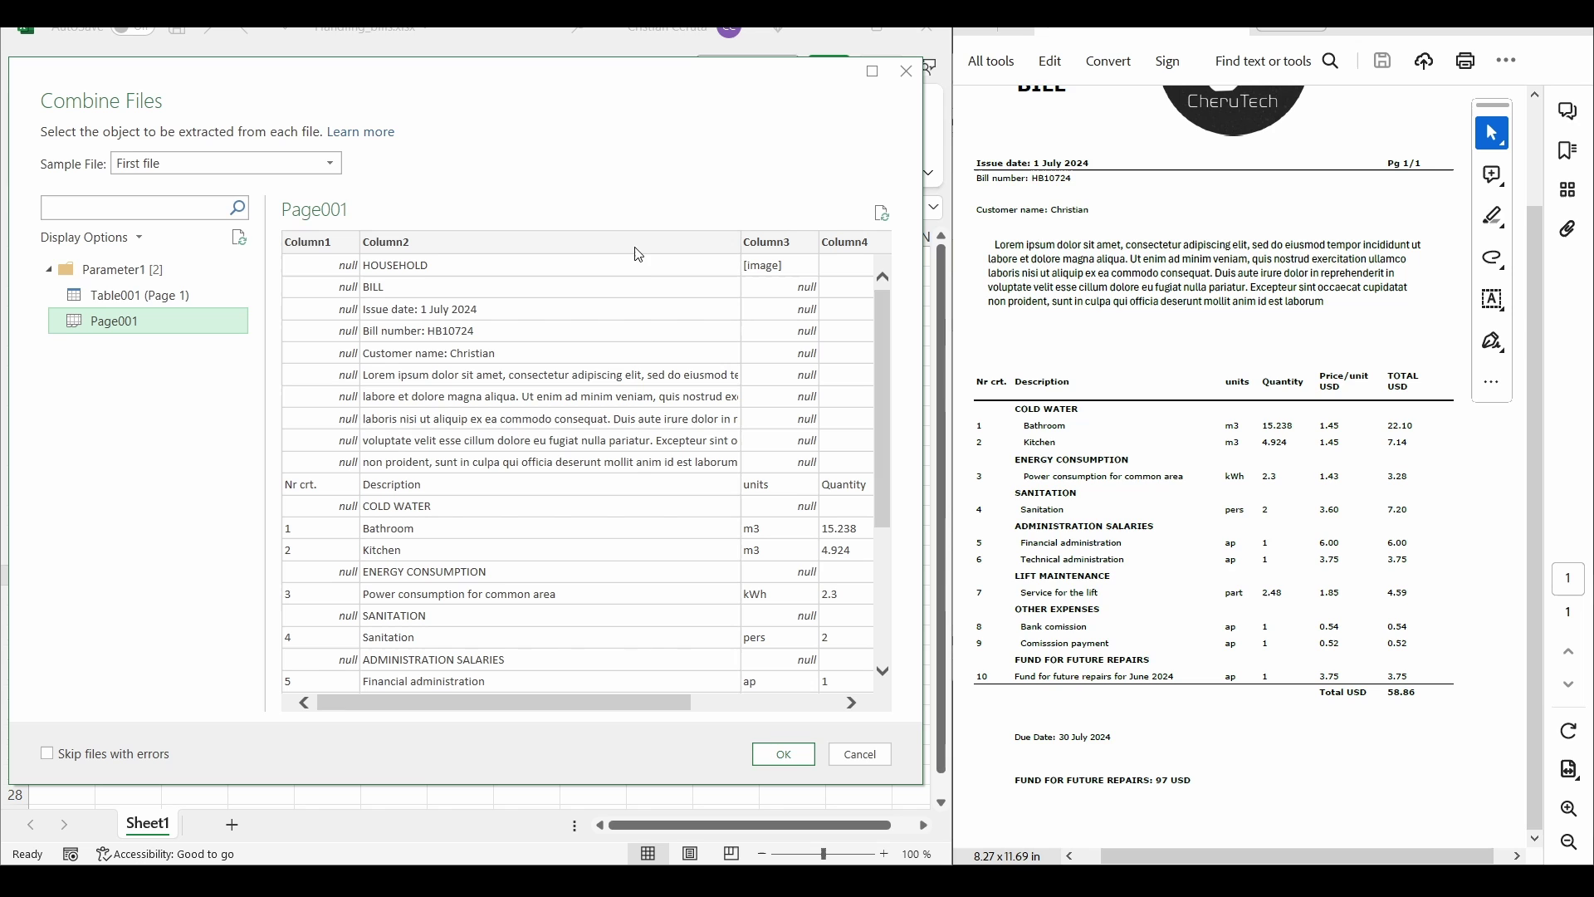
scroll(1254, 412, "up", 3)
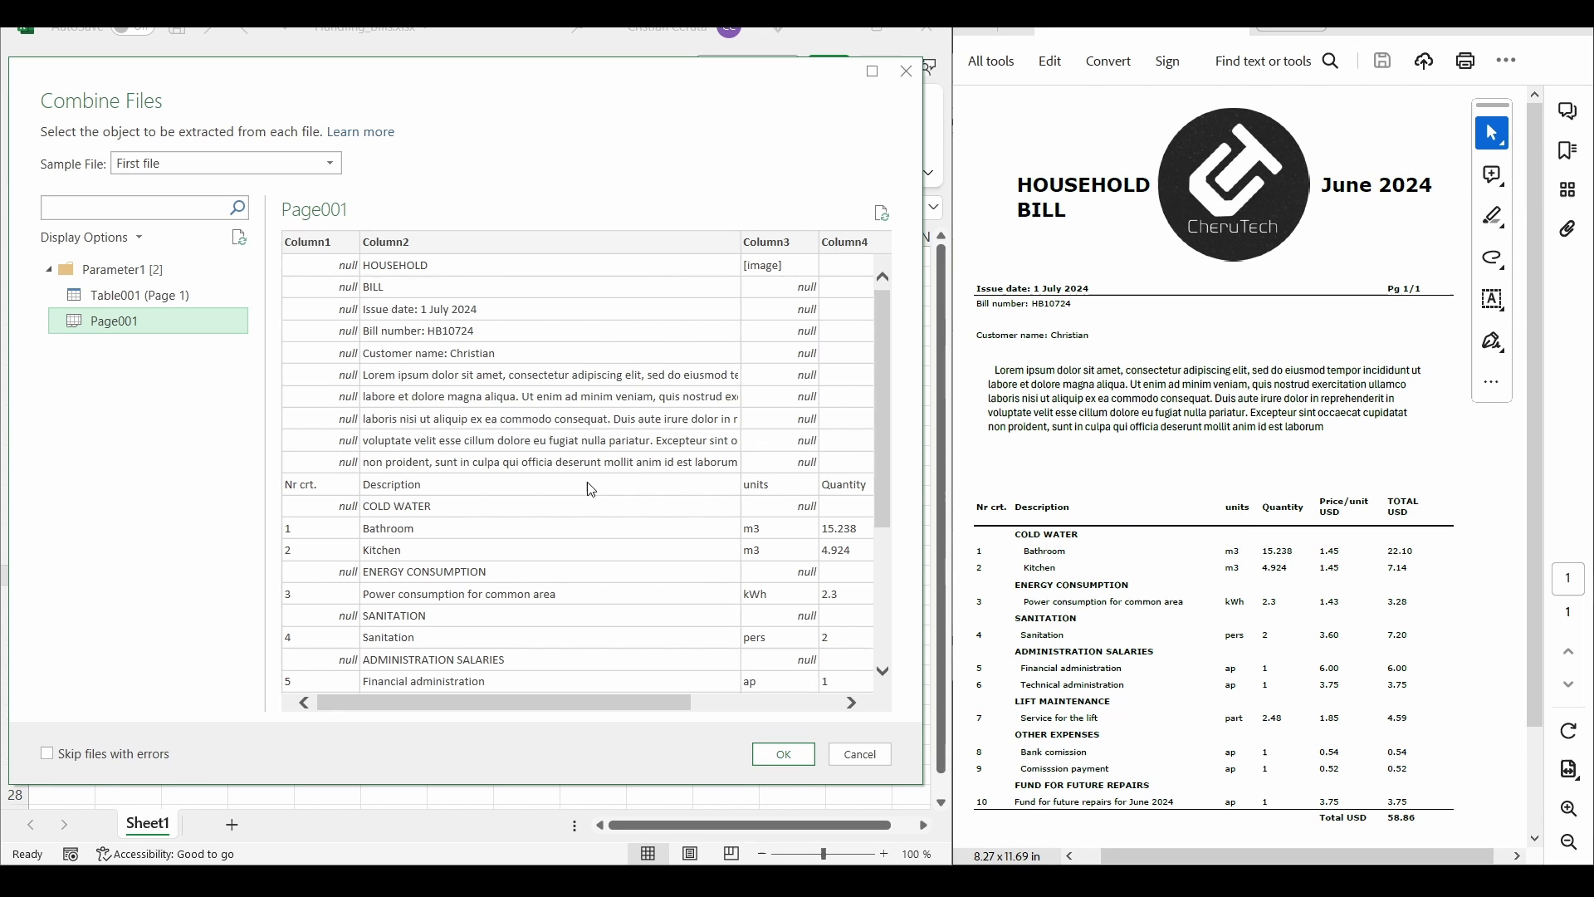
scroll(571, 485, "down", 3)
scroll(571, 484, "up", 3)
left_click(135, 298)
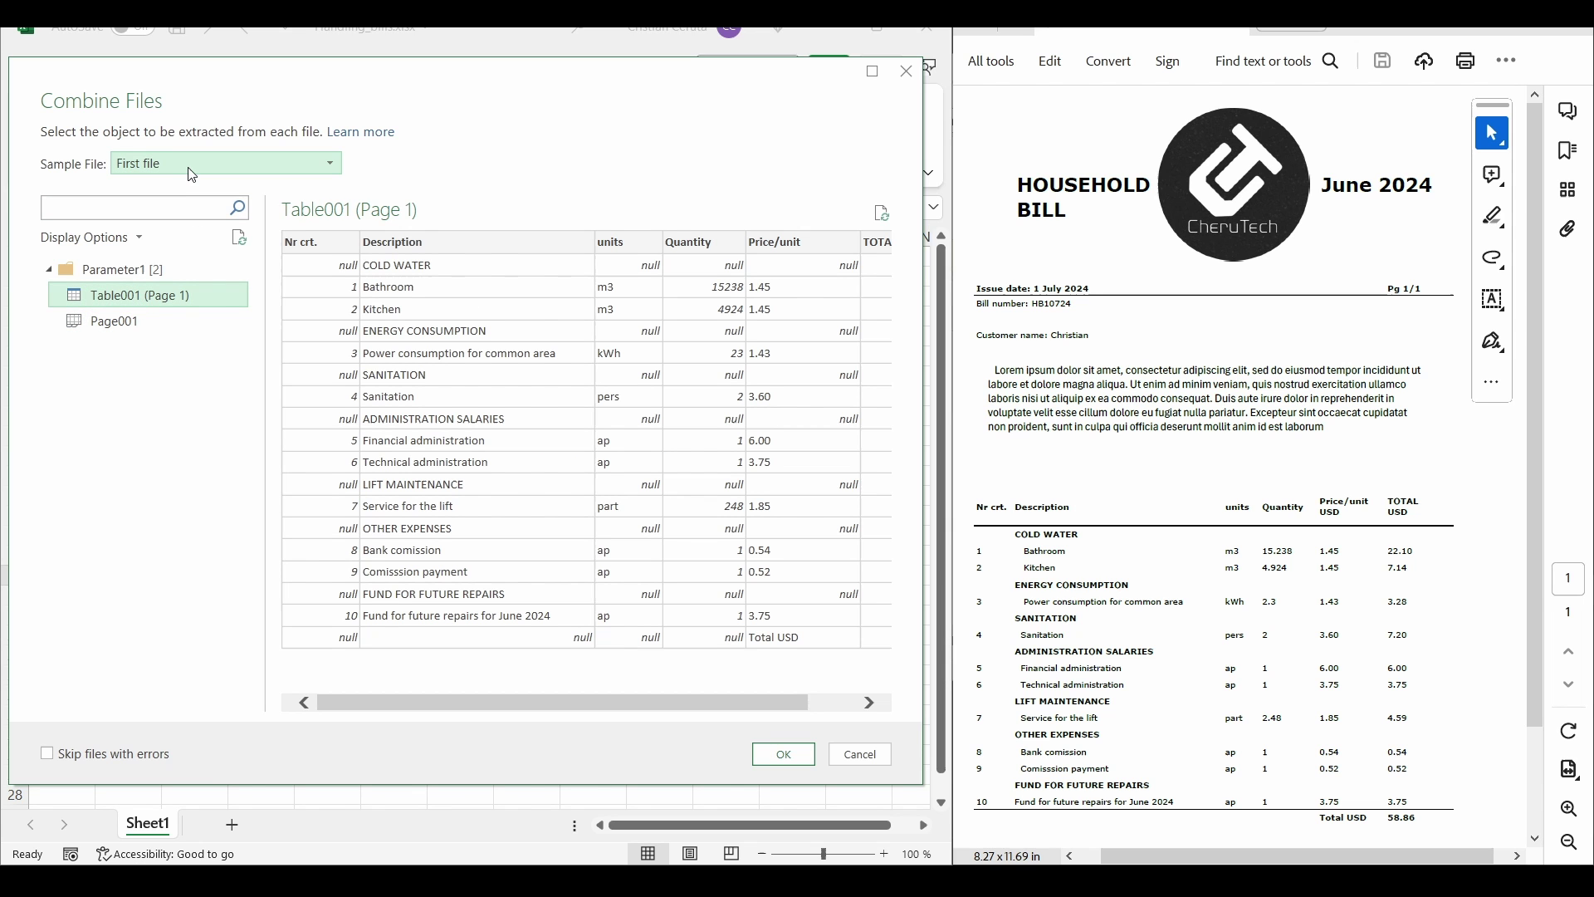
Step: Keep First file as the sample file and preview Table001 (Page 1) again
left_click(211, 166)
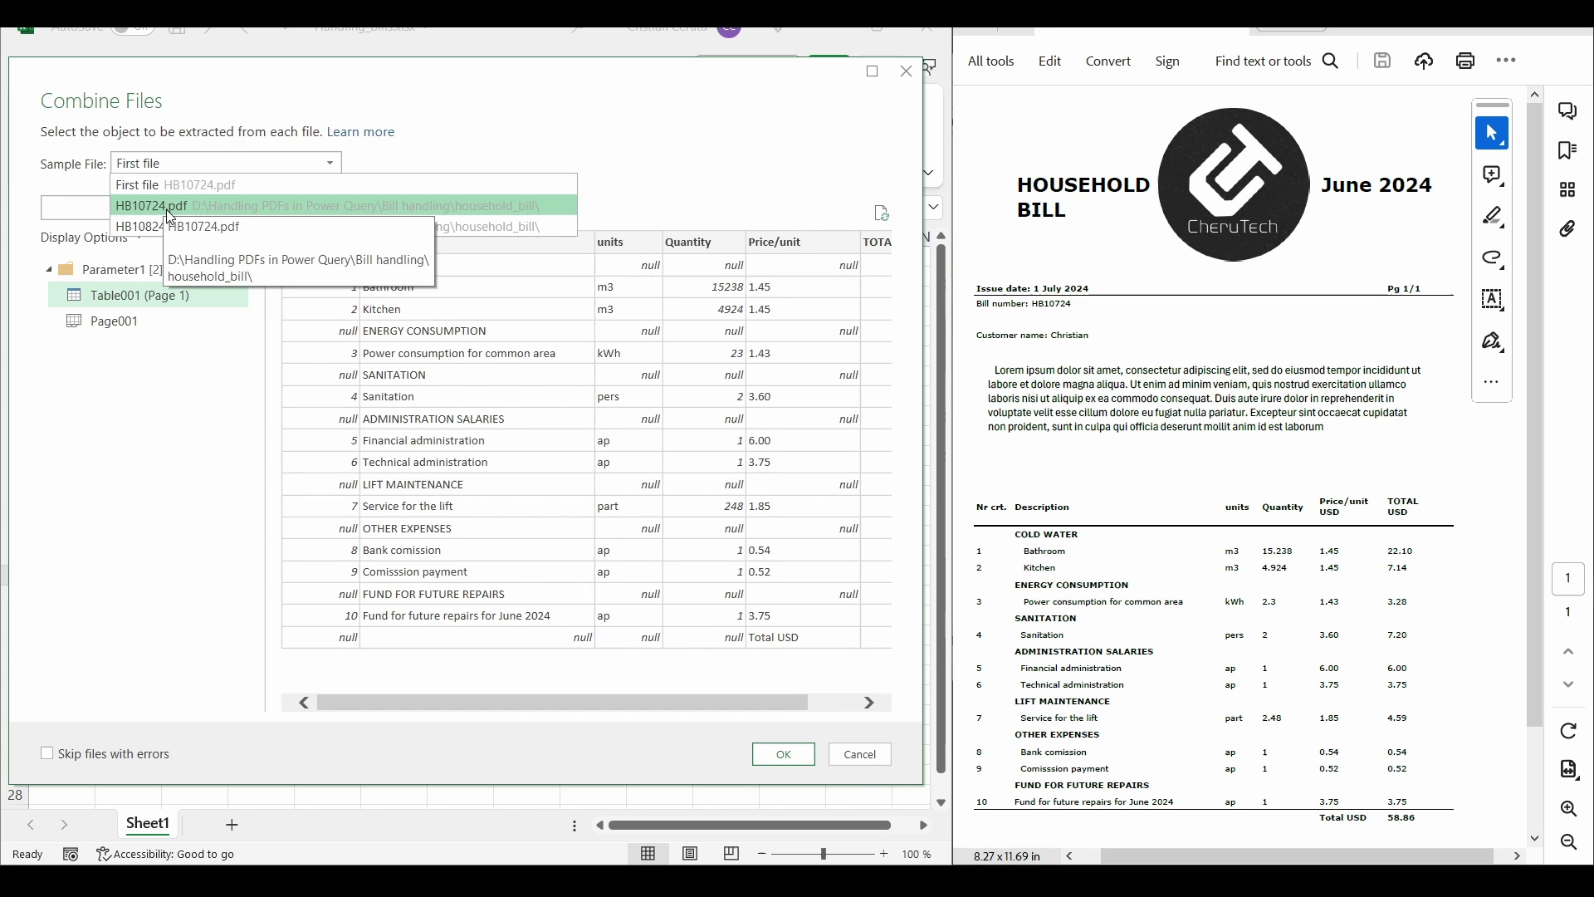
left_click(170, 184)
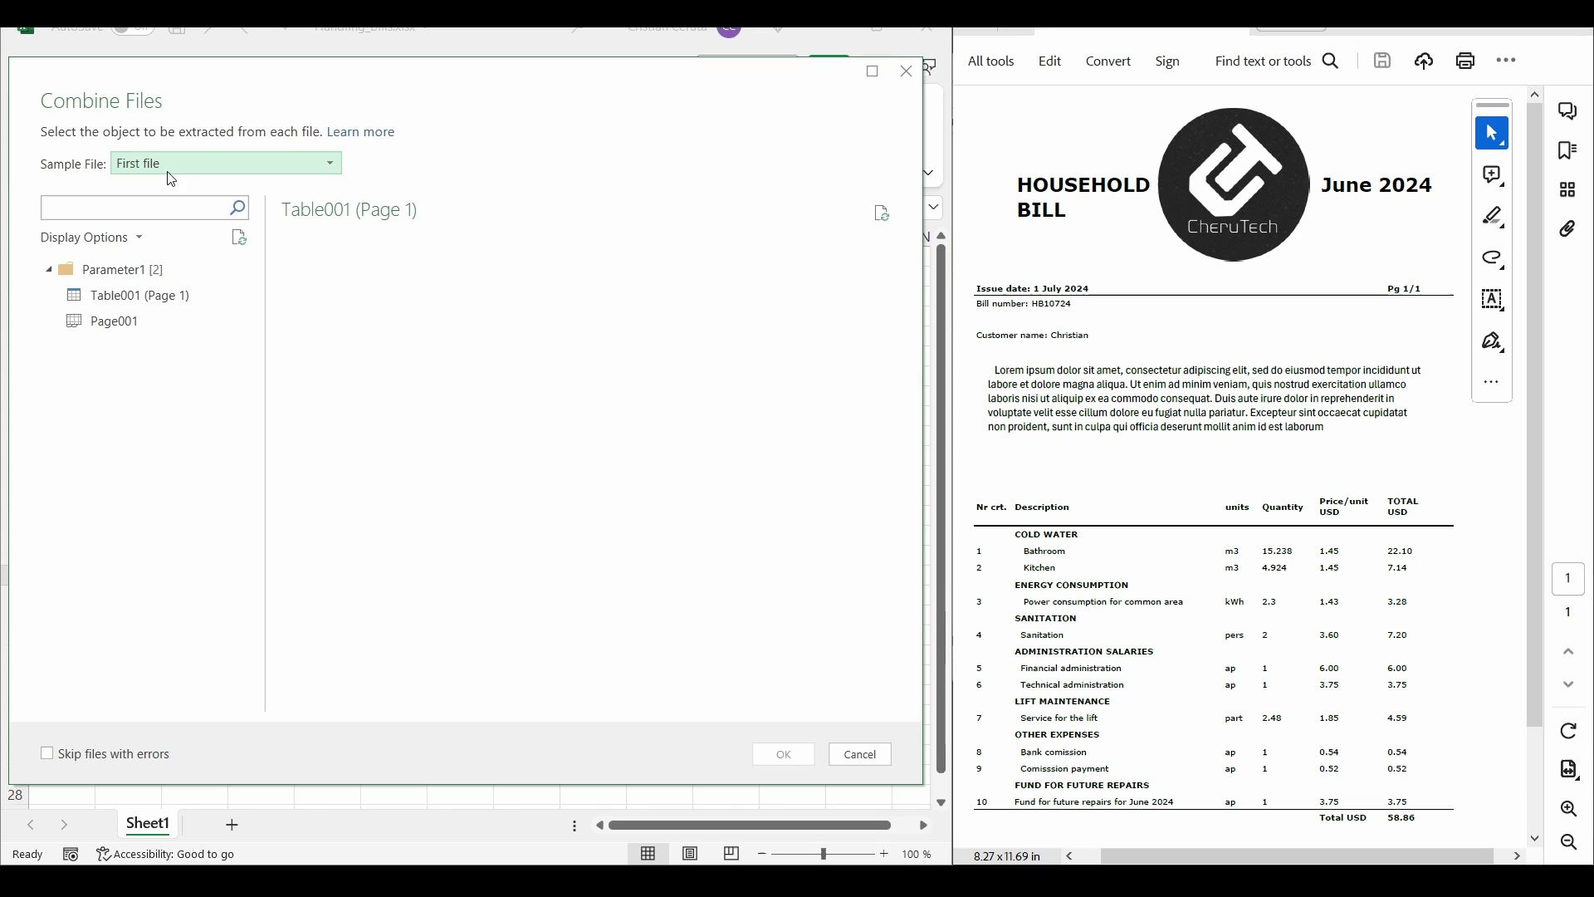
left_click(141, 301)
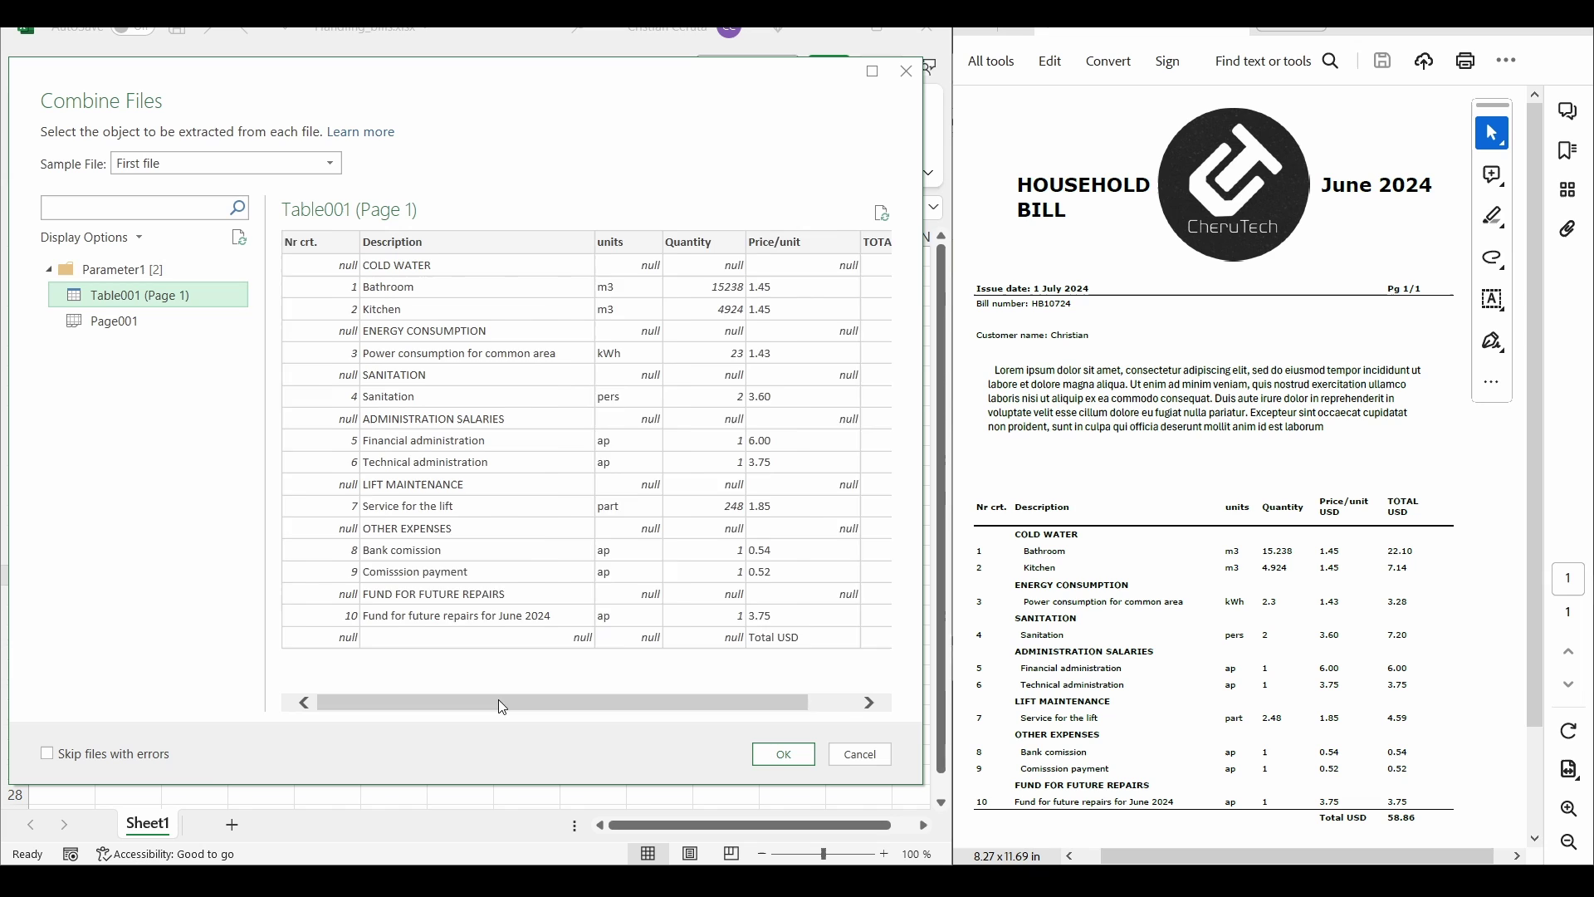
left_click_drag(502, 706, 636, 690)
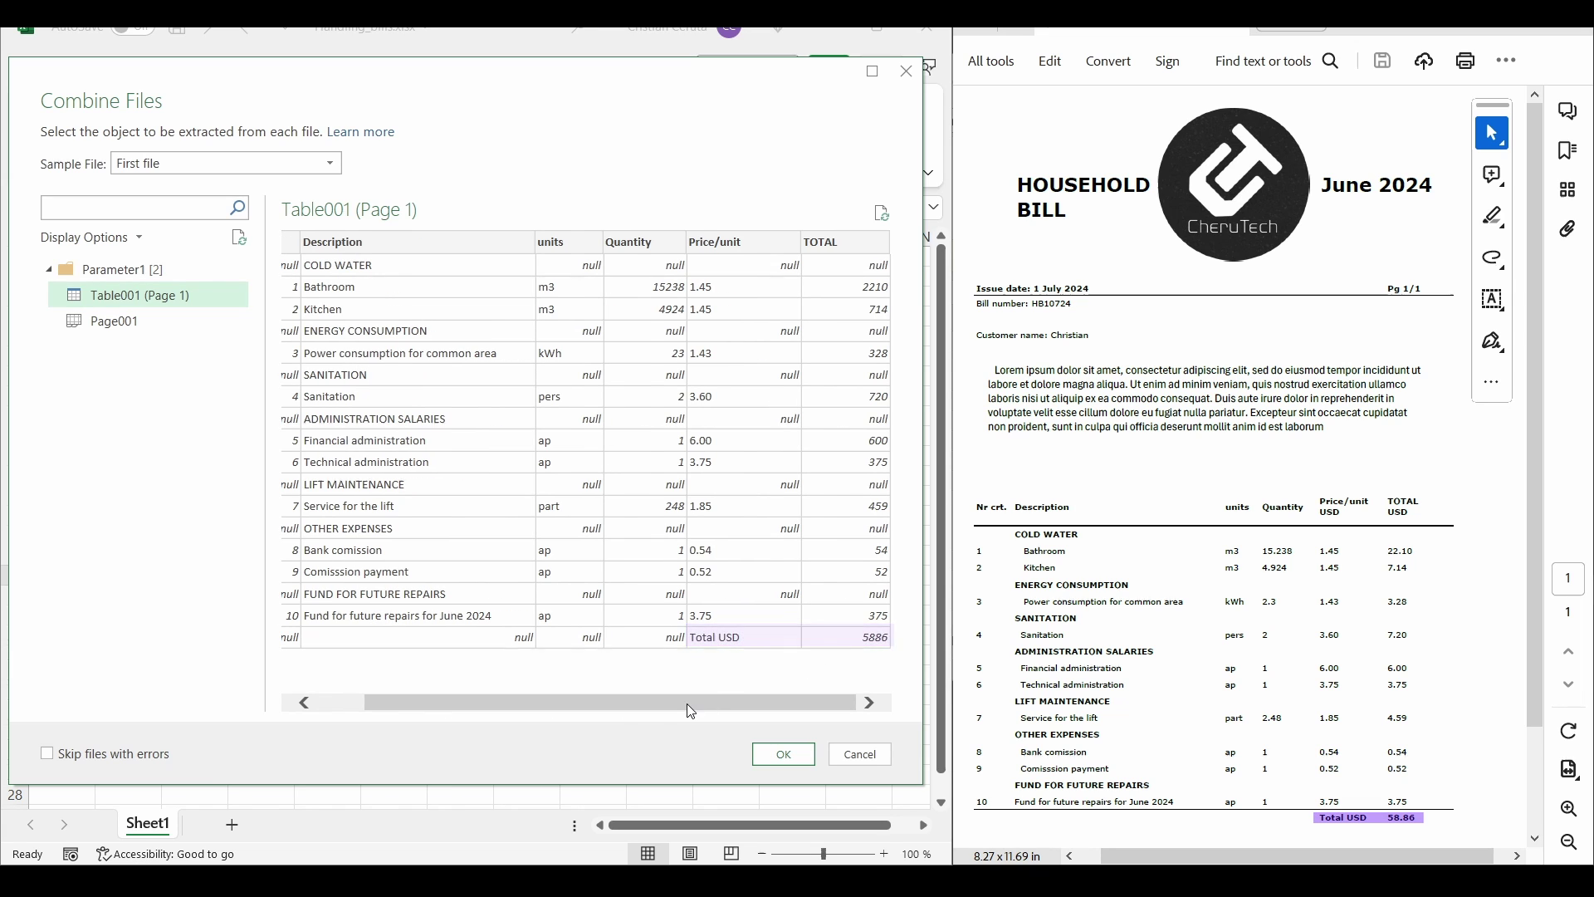
left_click_drag(690, 711, 643, 711)
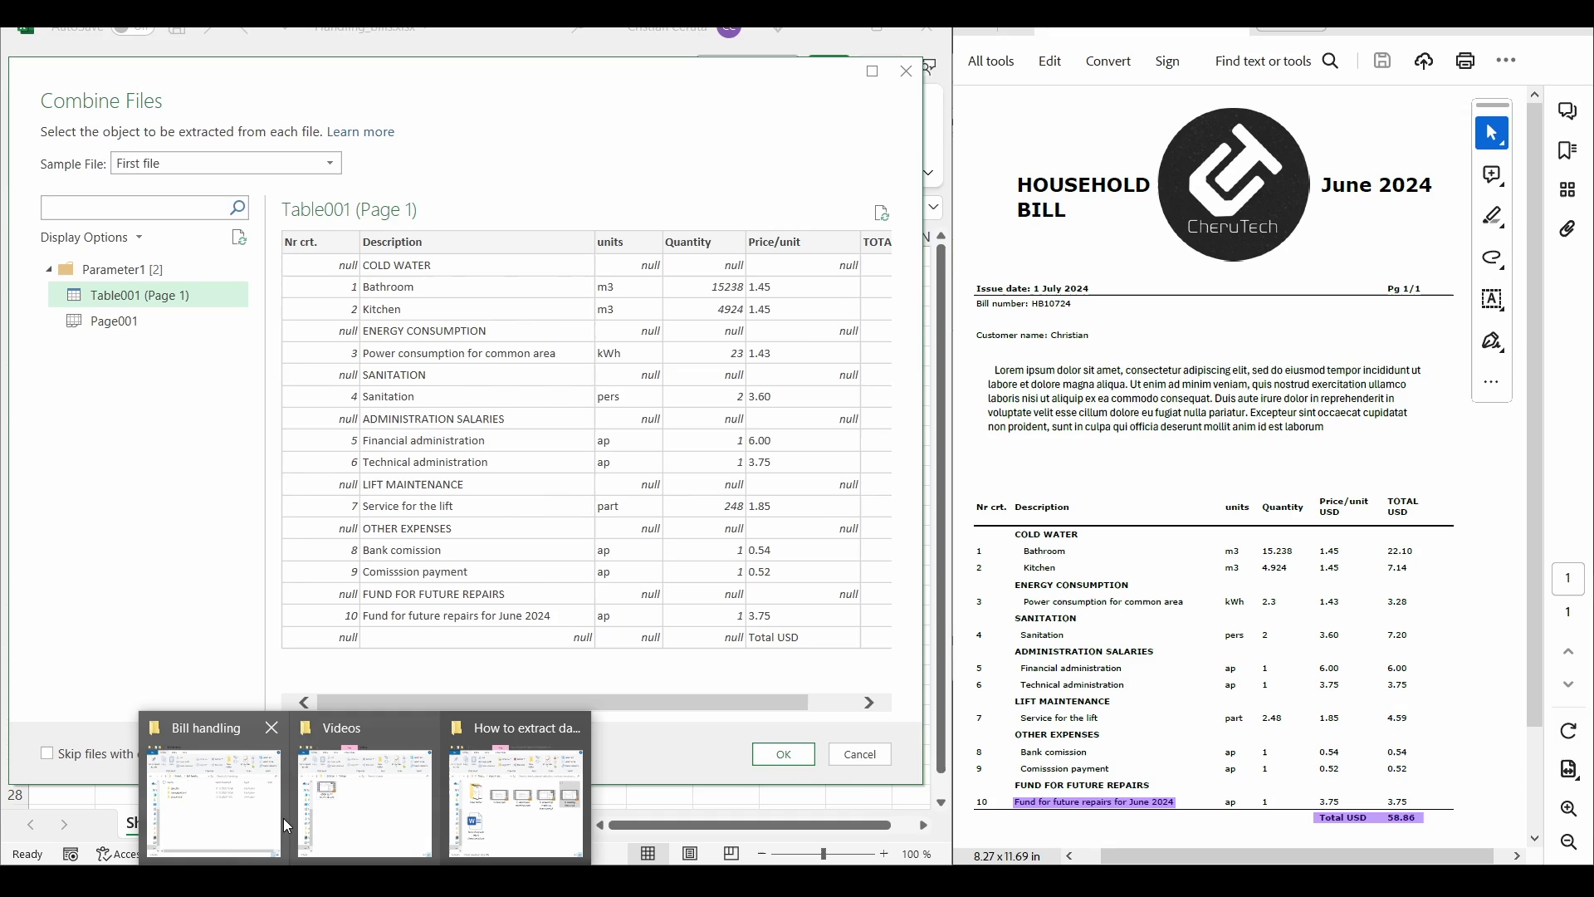
Step: Inspect HB10824.pdf in the household_bill folder window, then hide it
left_click(249, 810)
double_click(374, 436)
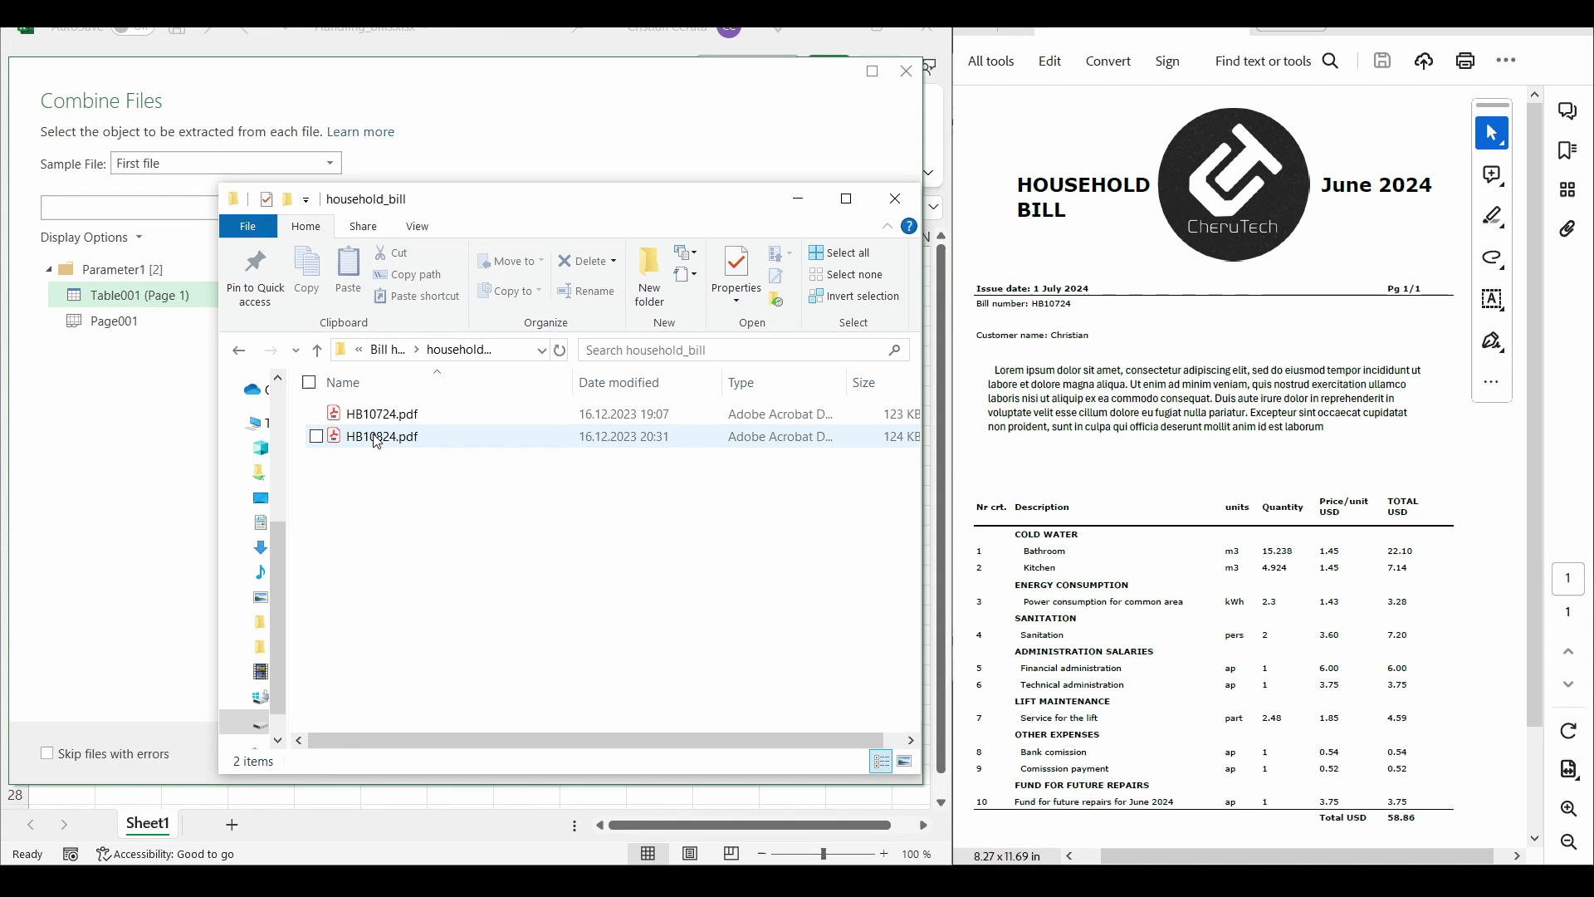
left_click(380, 437)
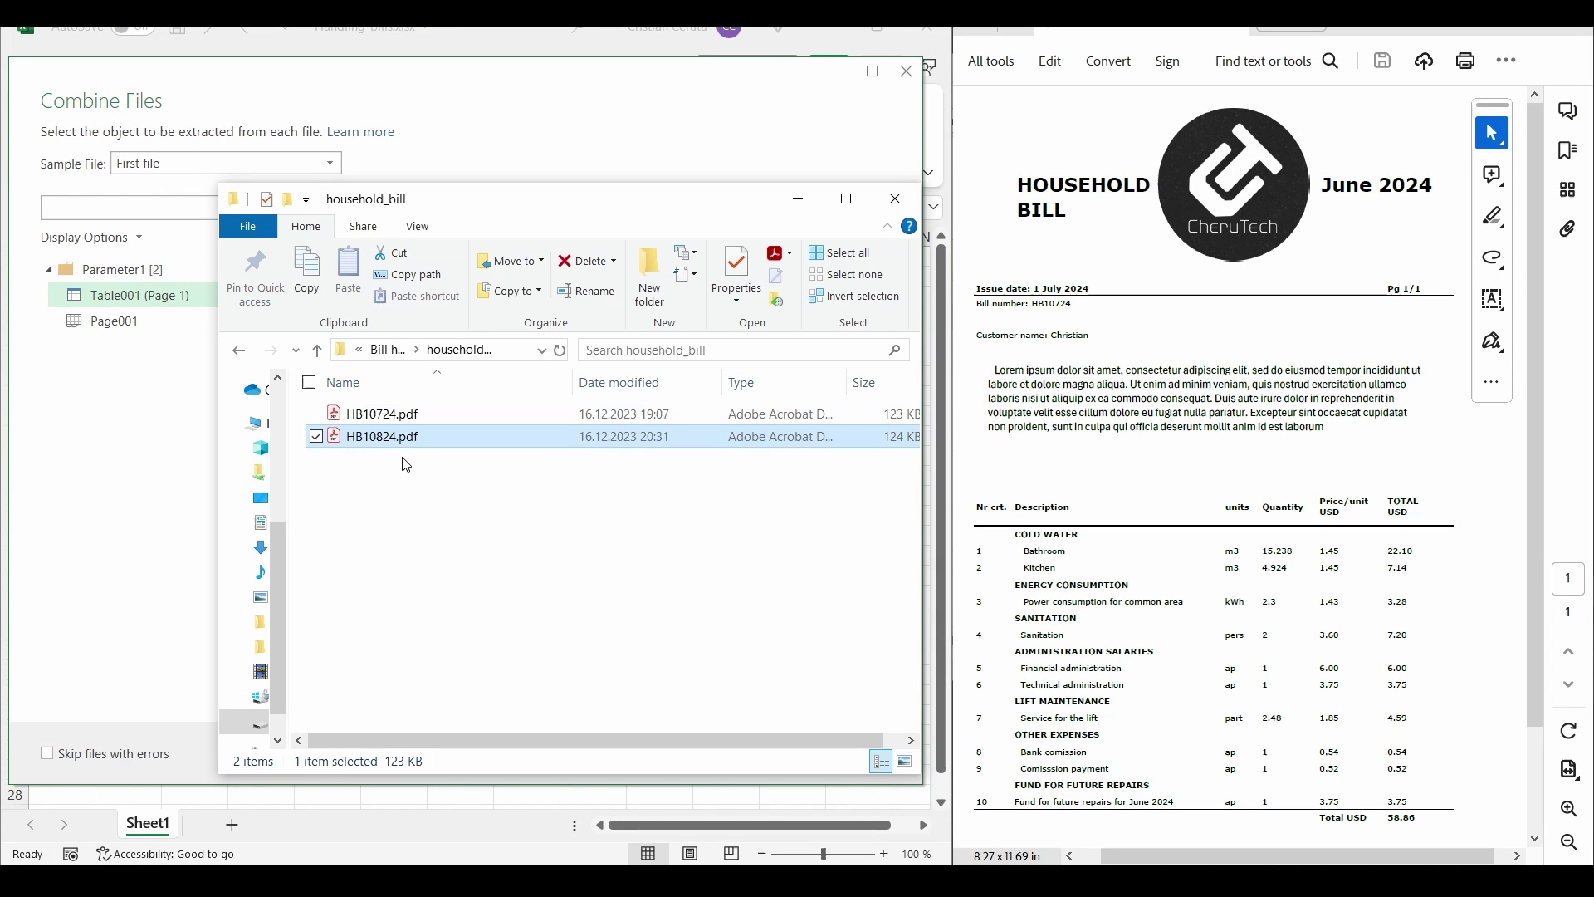
left_click(411, 478)
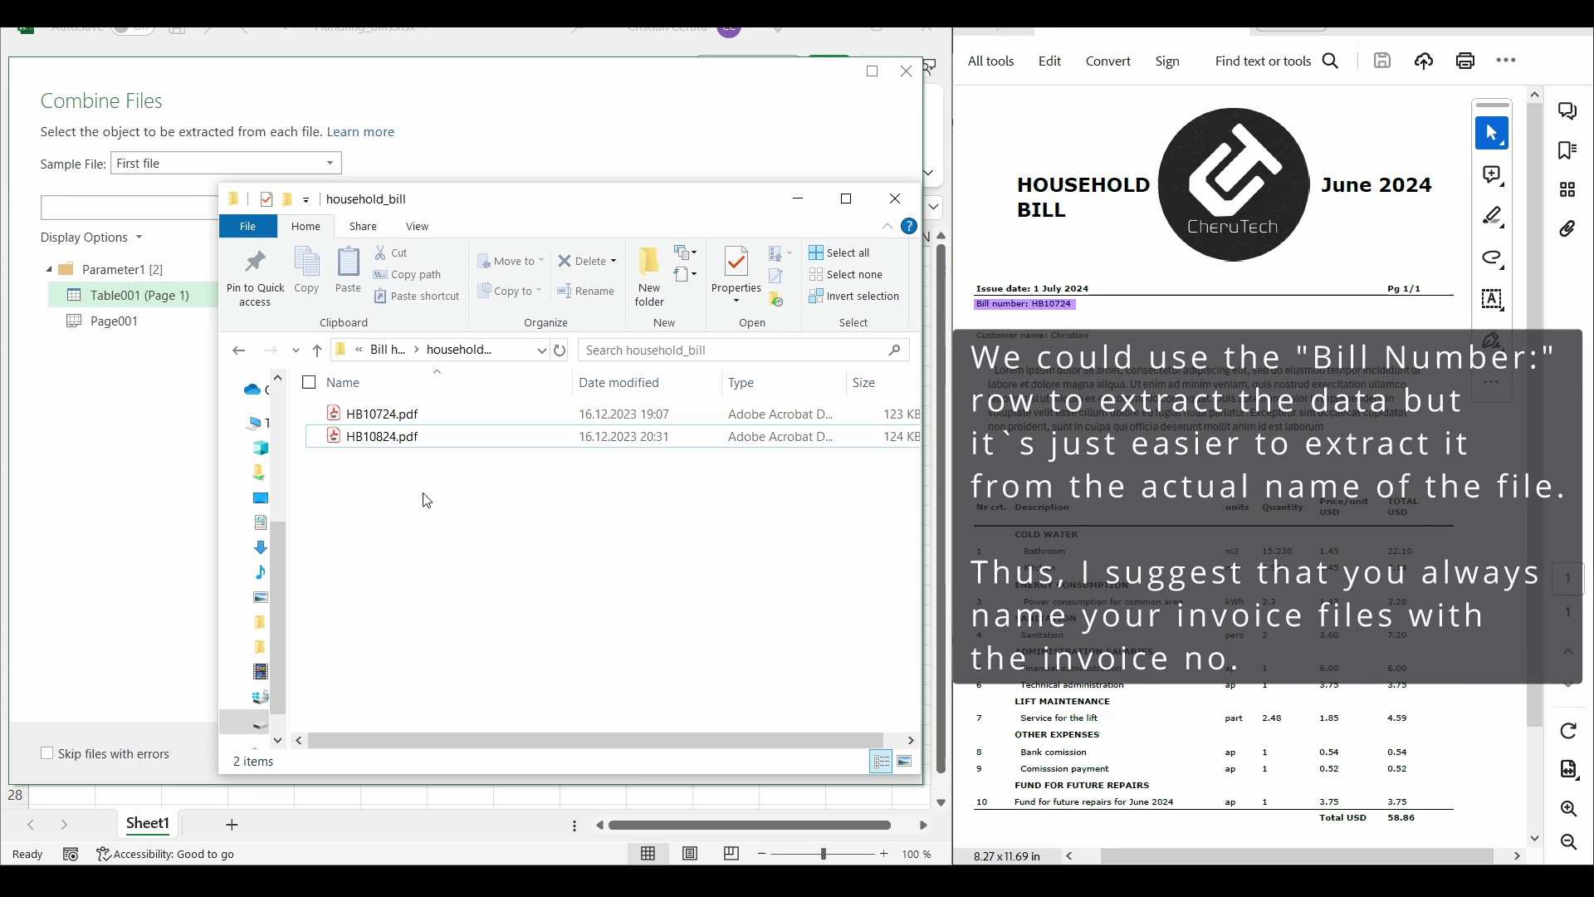
left_click_drag(519, 207, 504, 168)
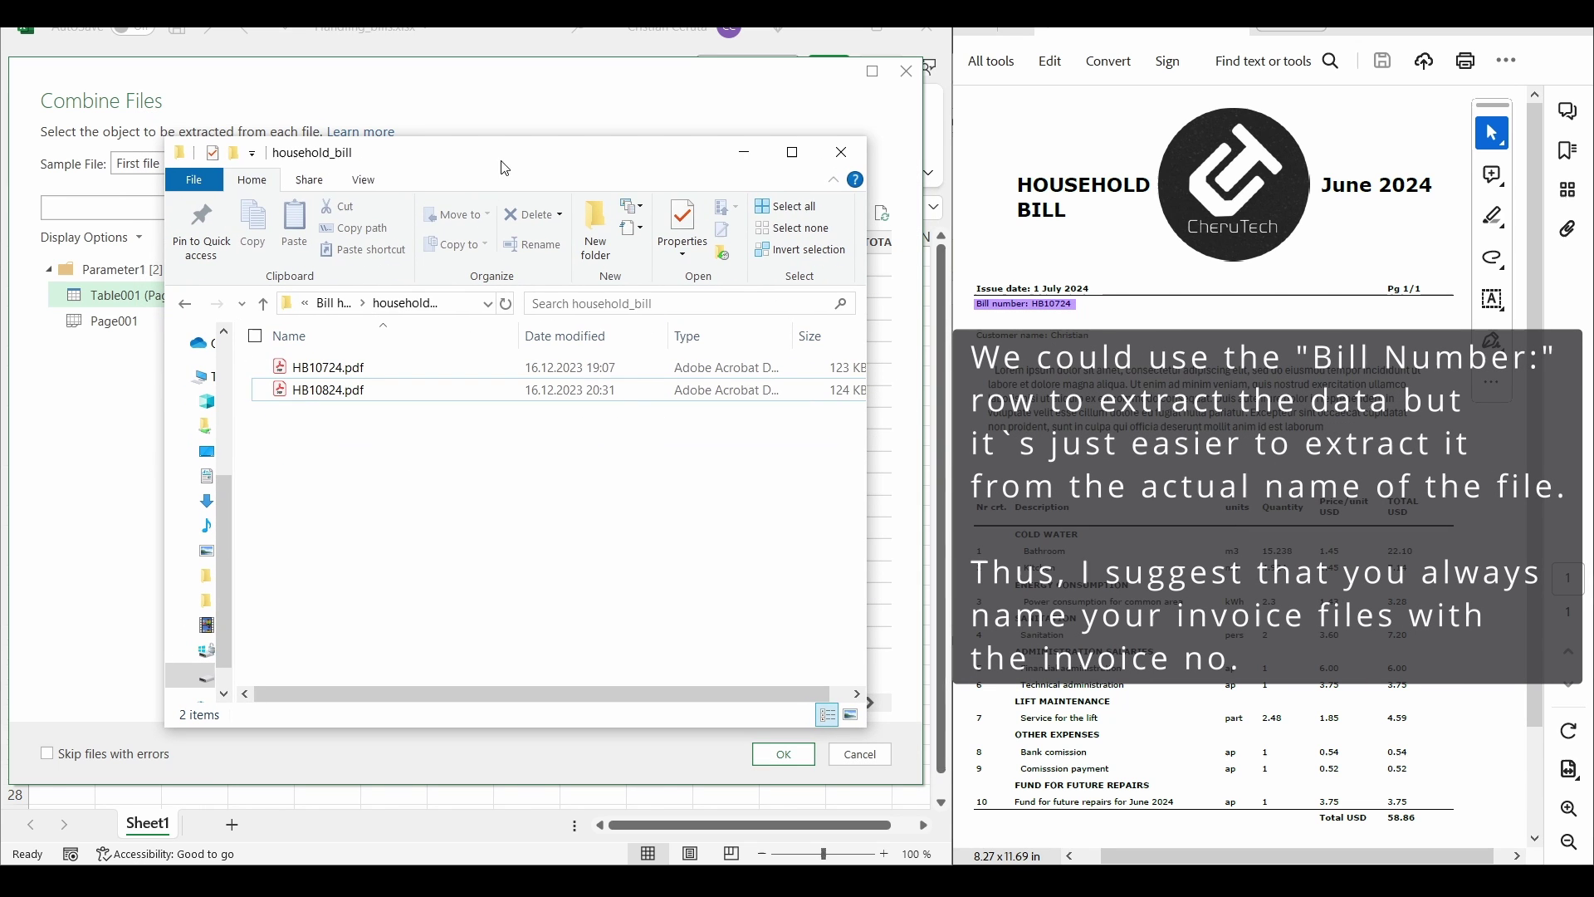
left_click(745, 152)
Step: Preview the first file's Page001, then check HB10724.pdf in the folder window
left_click(129, 322)
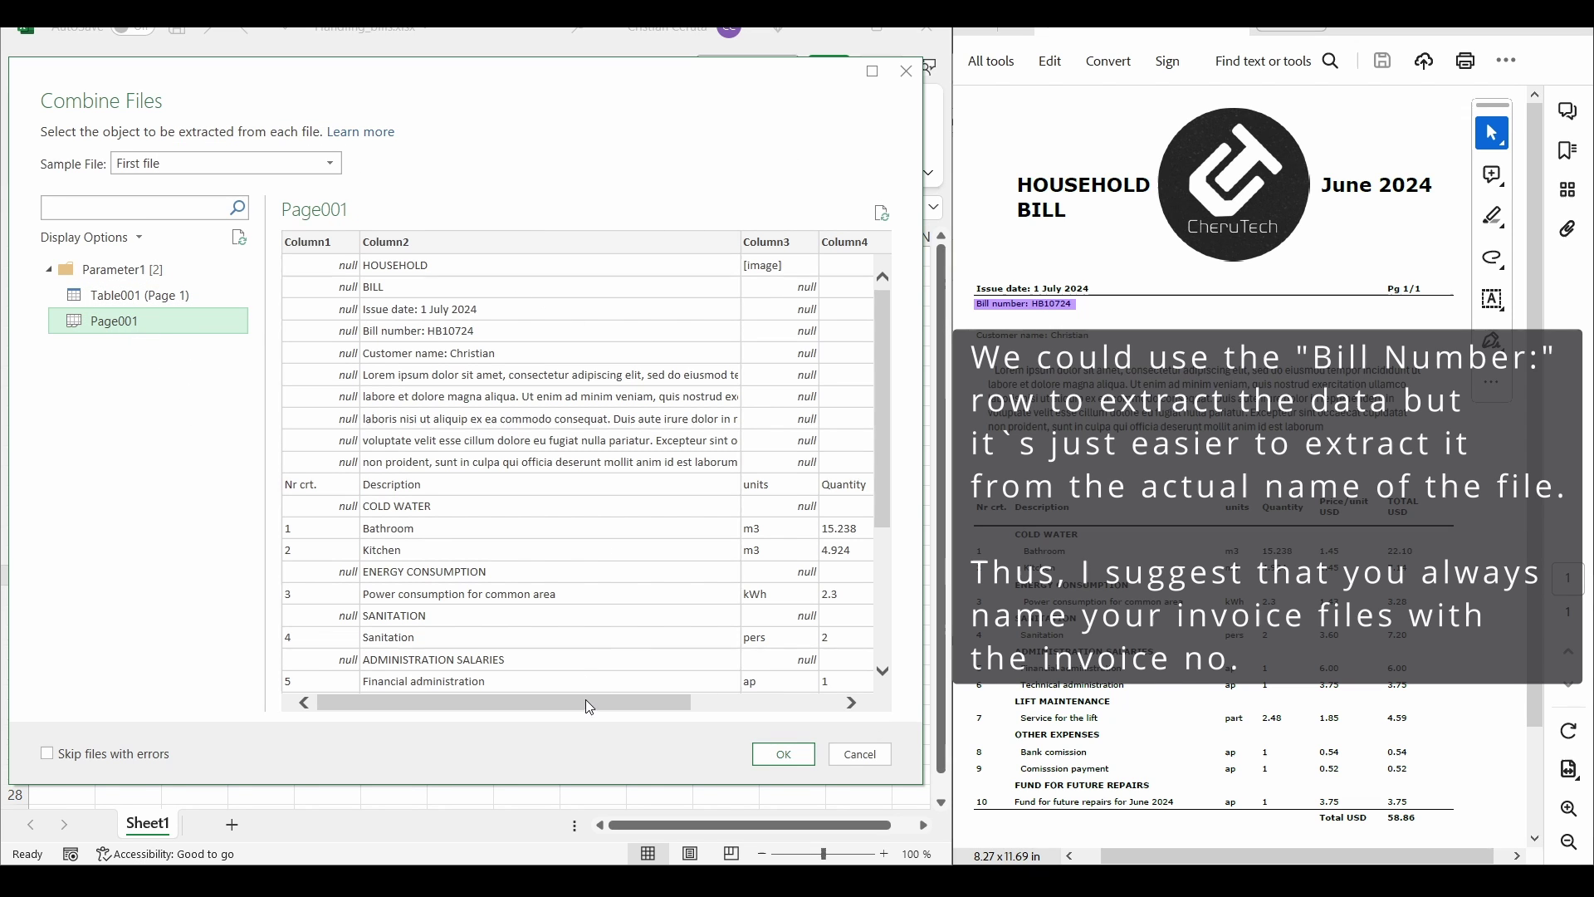
left_click_drag(586, 700, 750, 656)
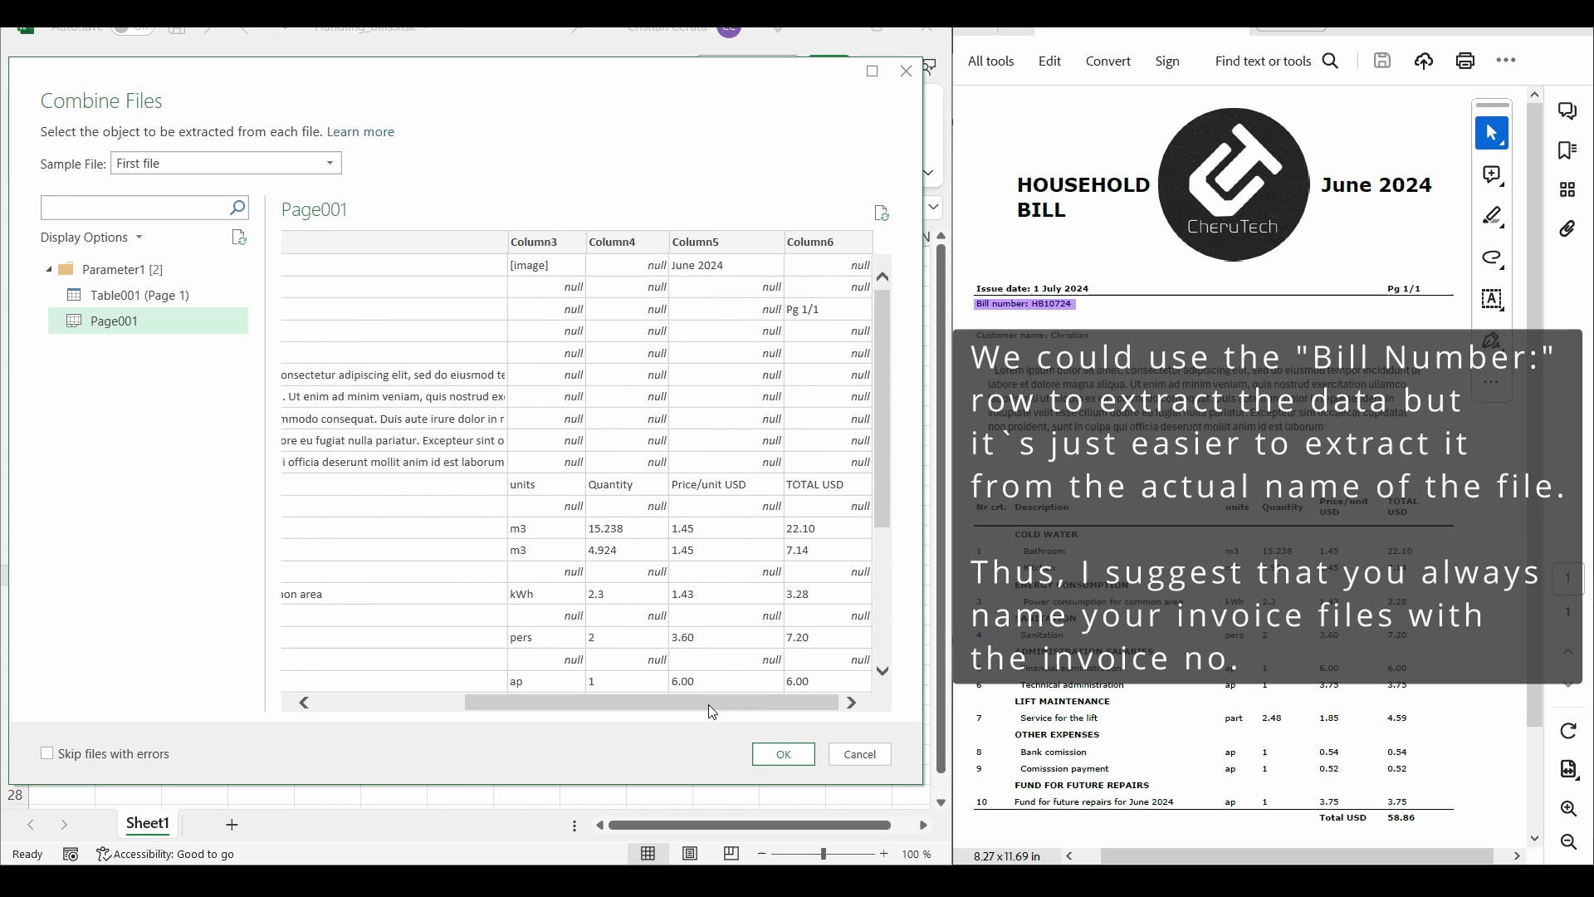
left_click_drag(712, 712, 531, 707)
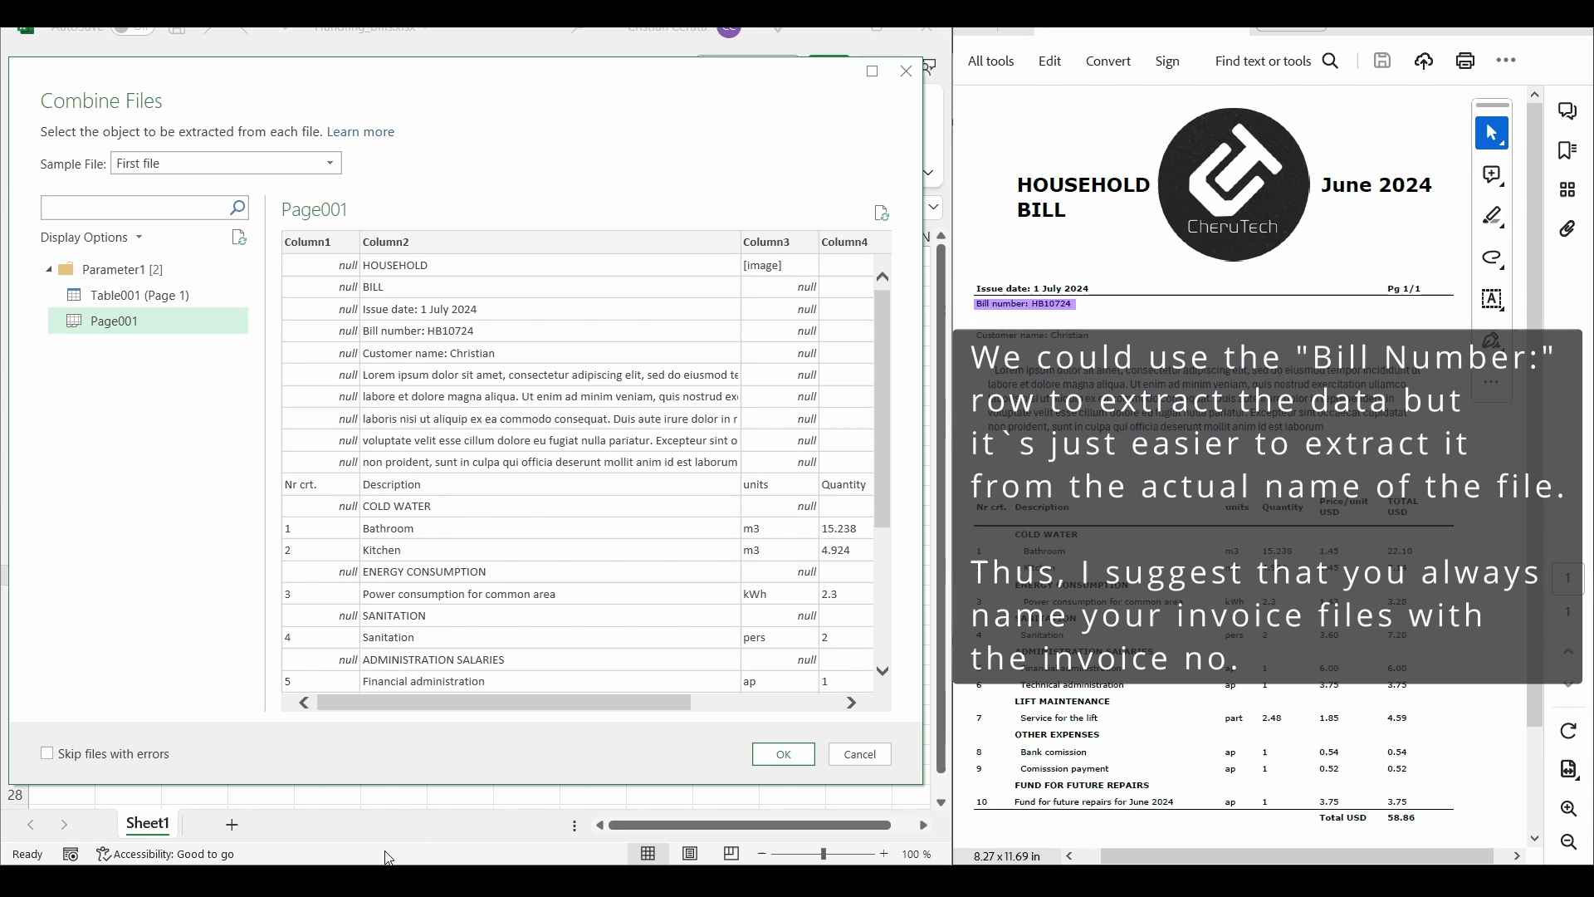
mouse_move(366, 880)
left_click(212, 797)
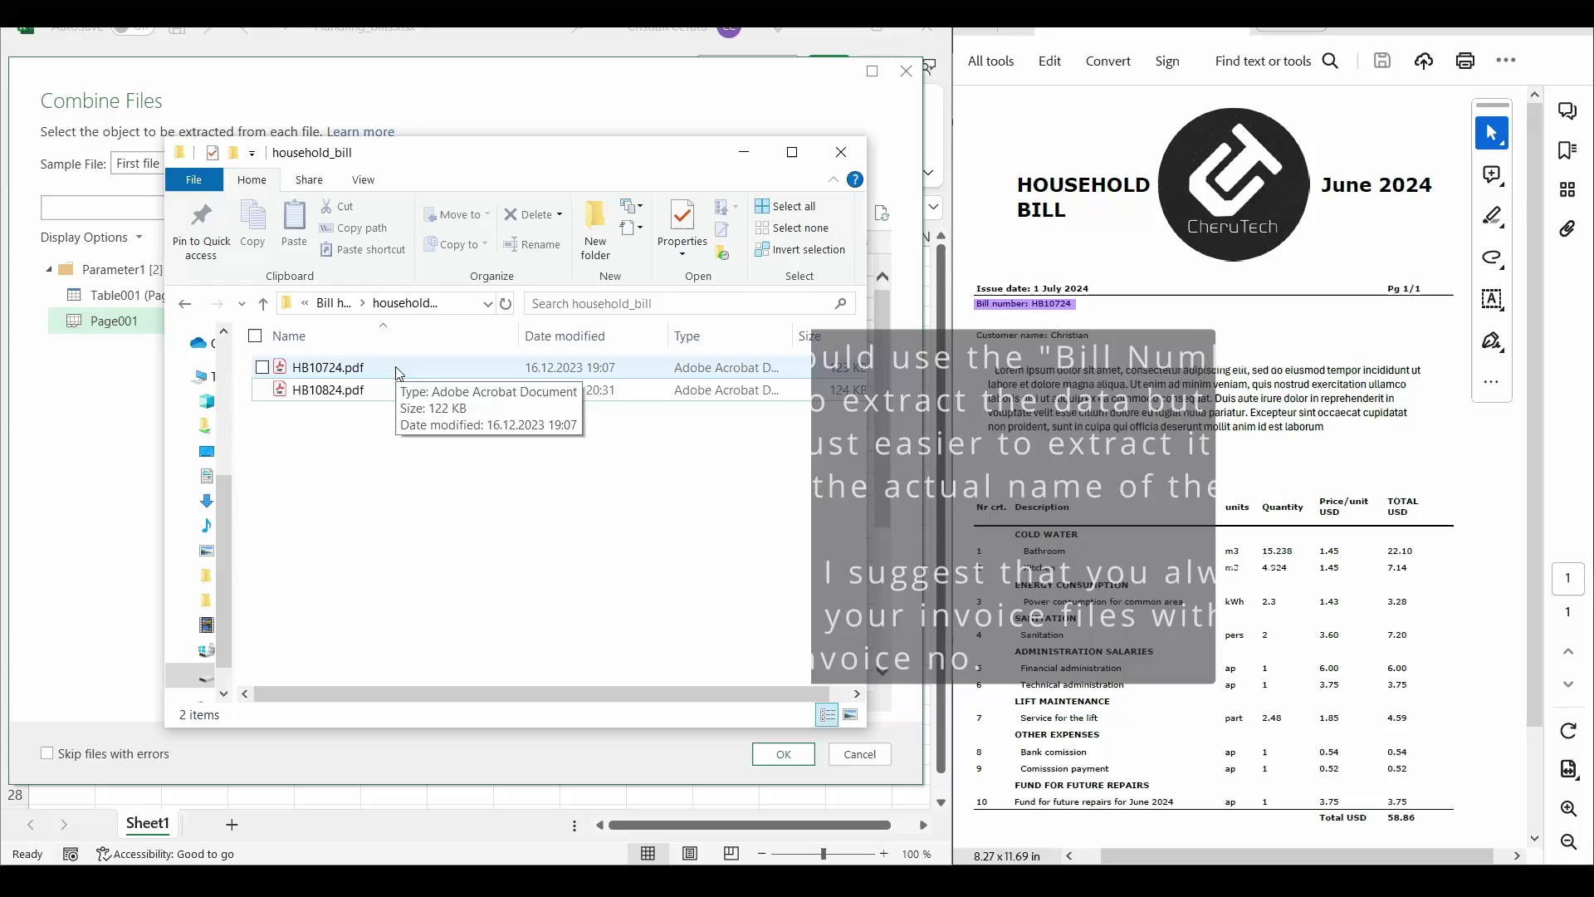
left_click(387, 375)
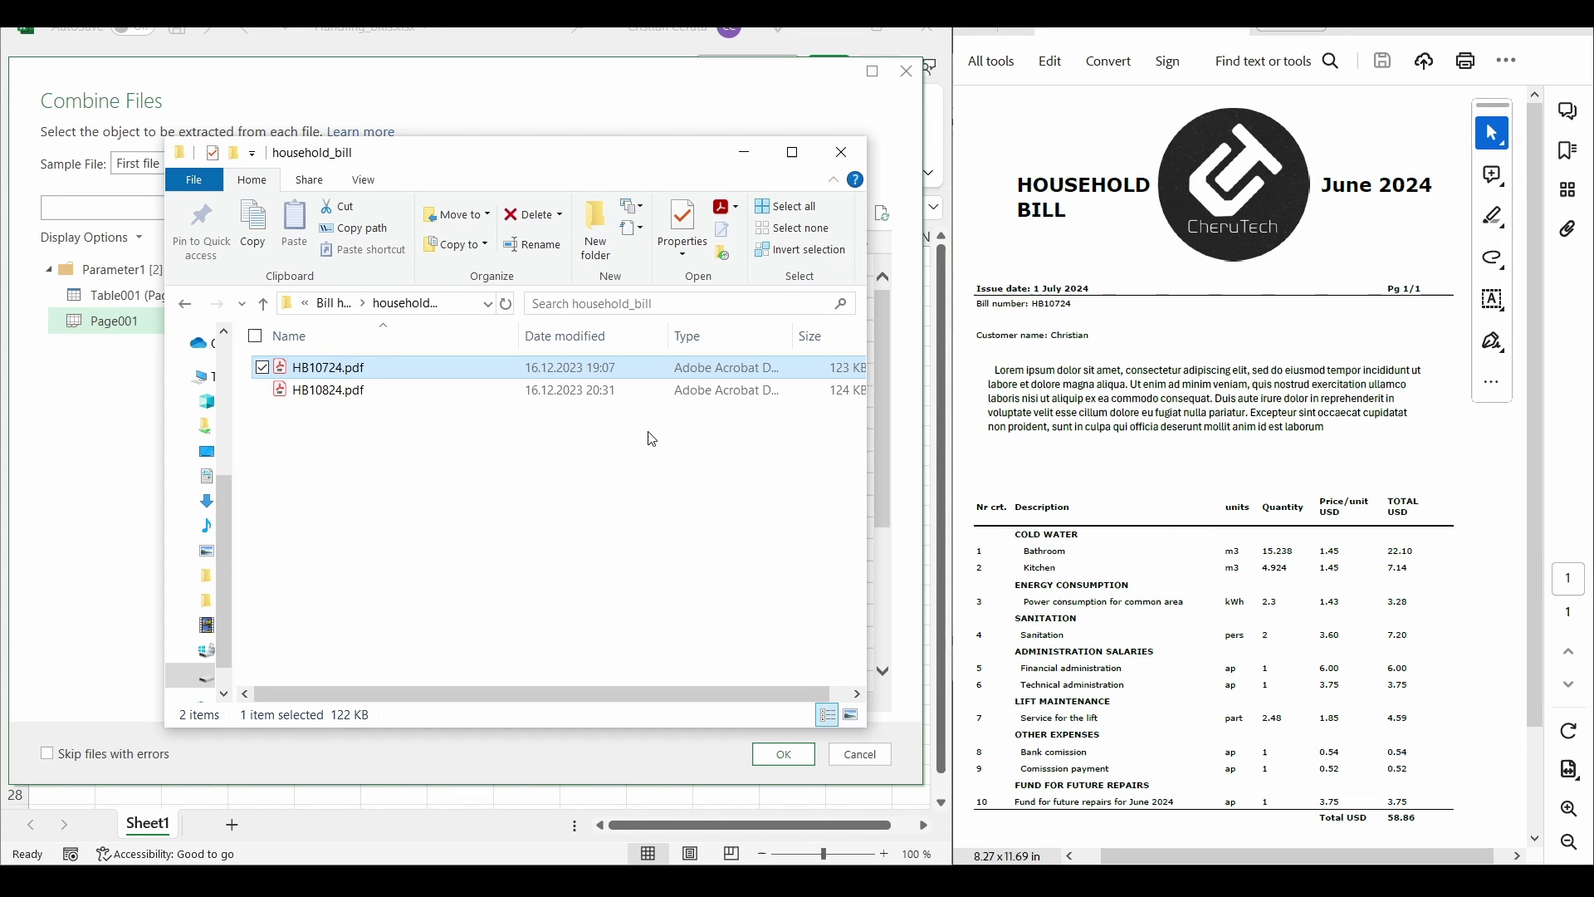
left_click(745, 152)
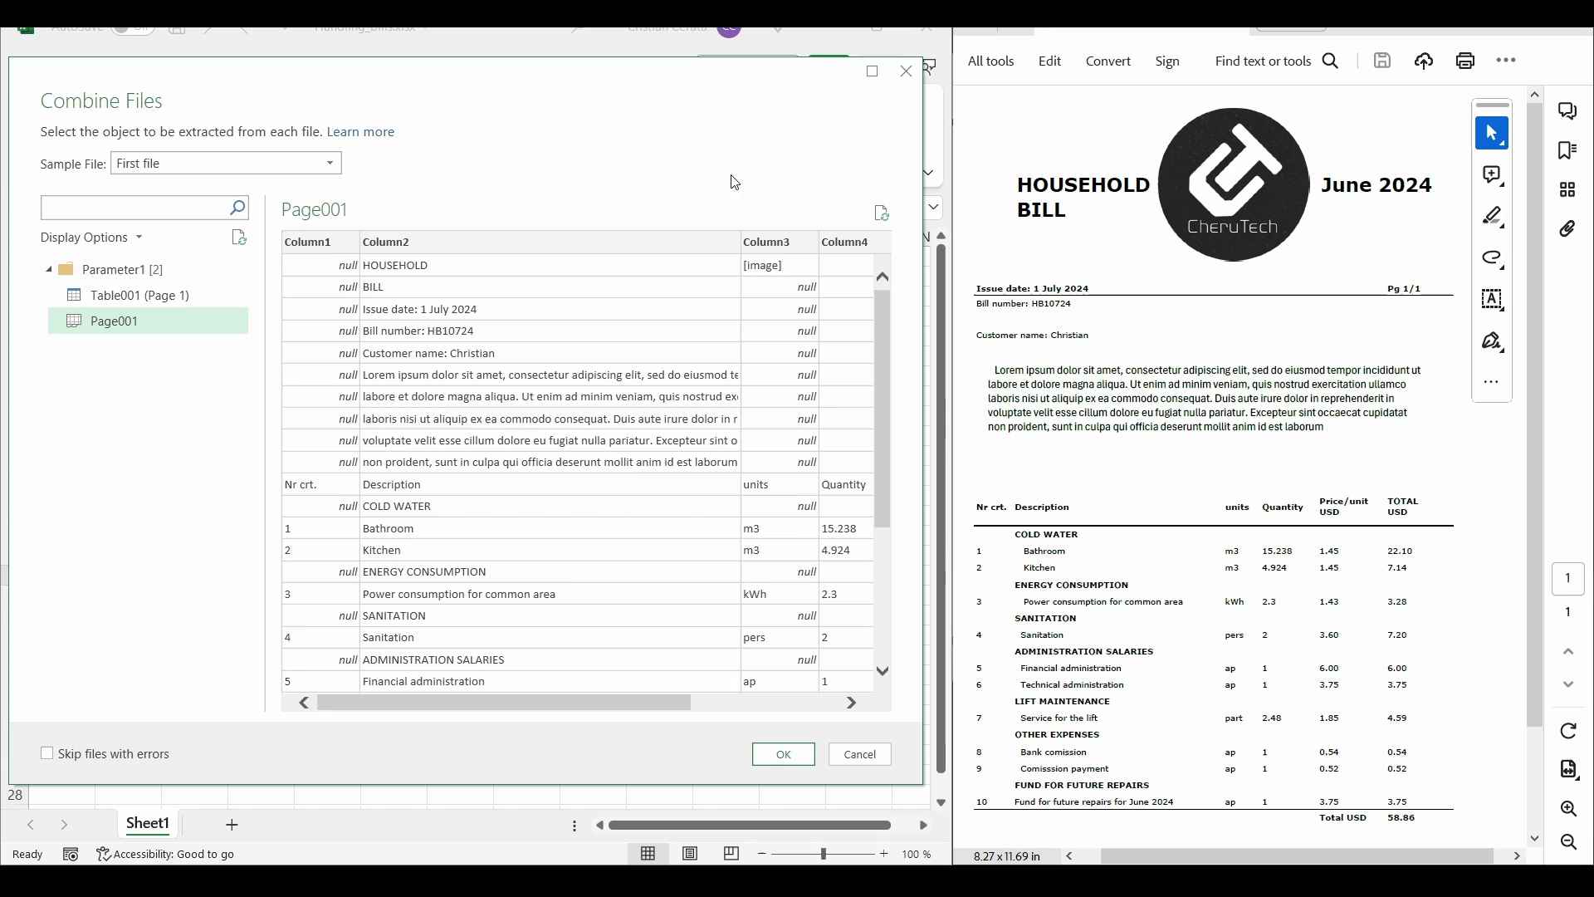
Step: Combine both bills using Table001 (Page 1) and select the TOTAL USD column
left_click(149, 301)
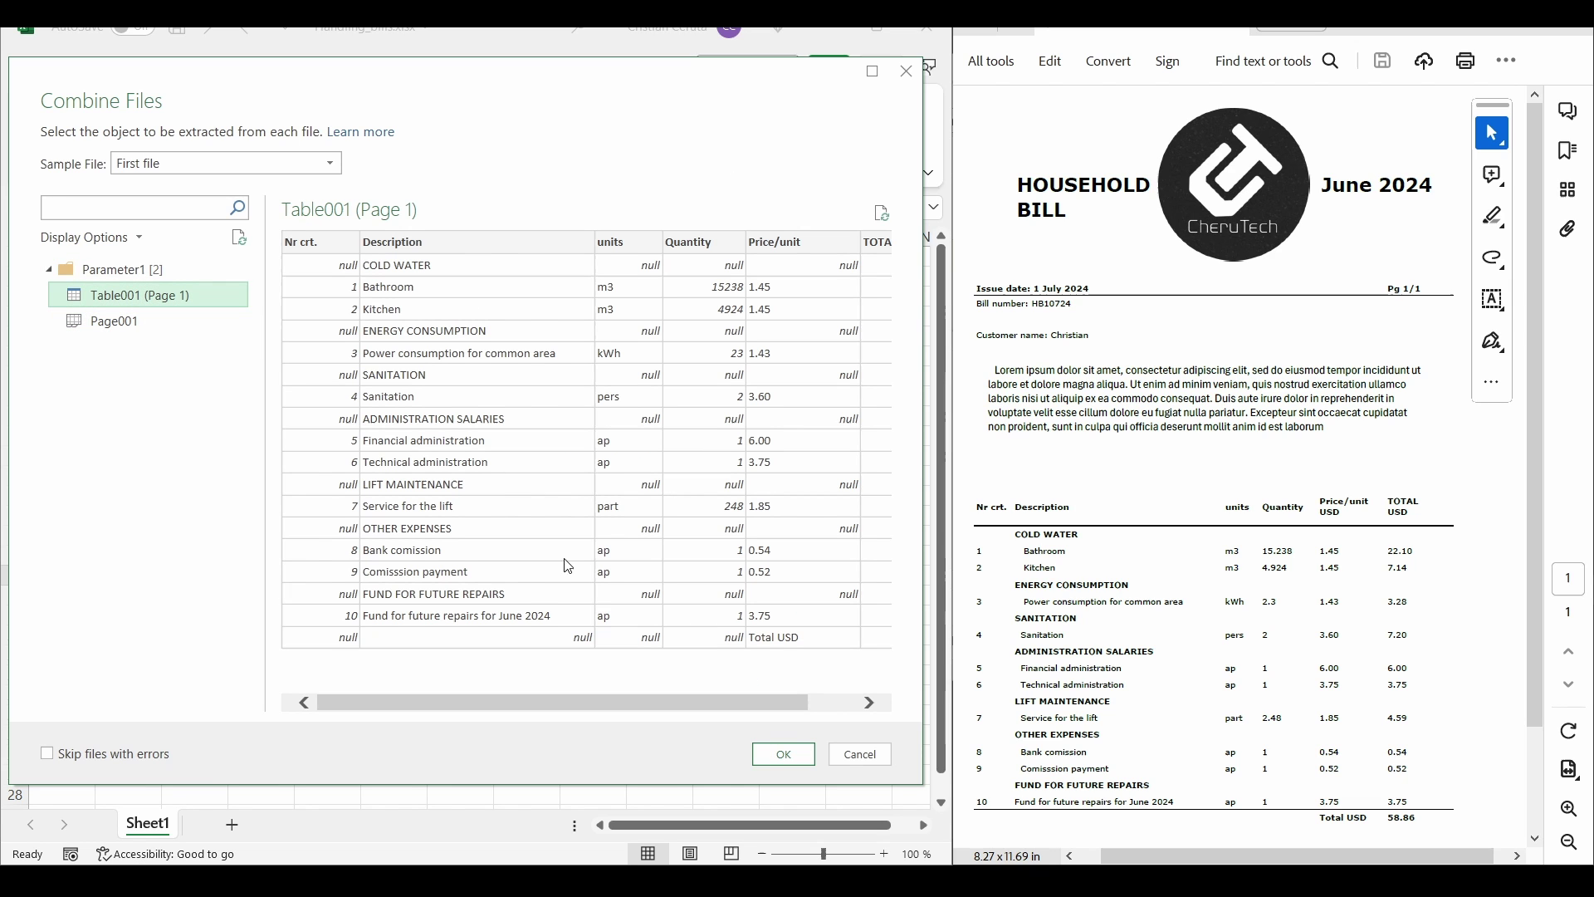
left_click(782, 755)
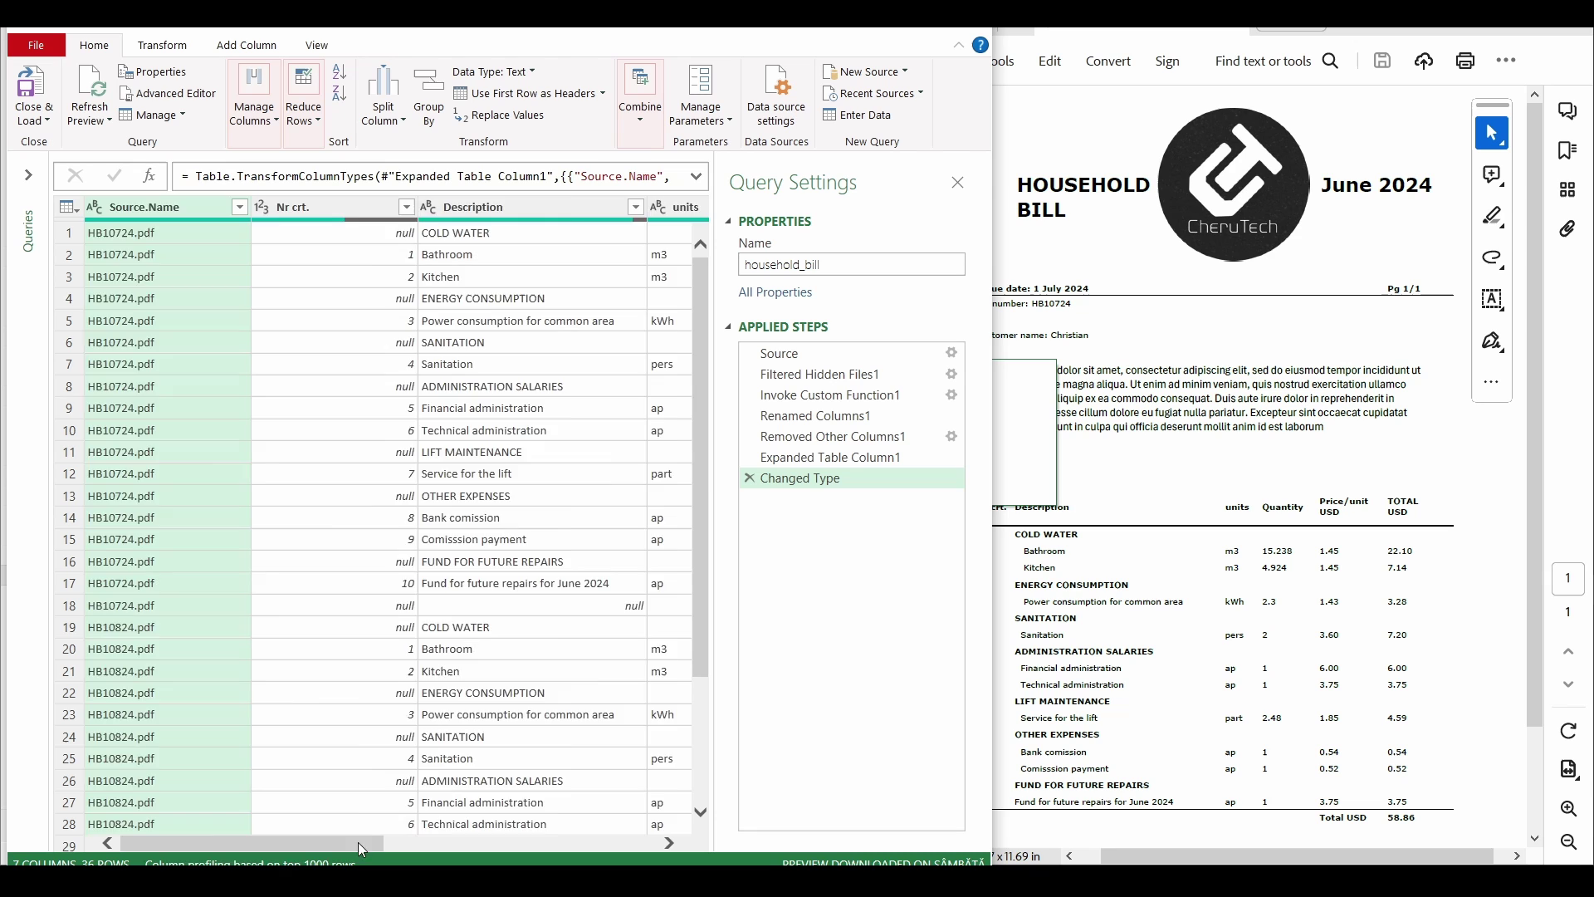
left_click_drag(357, 842, 679, 844)
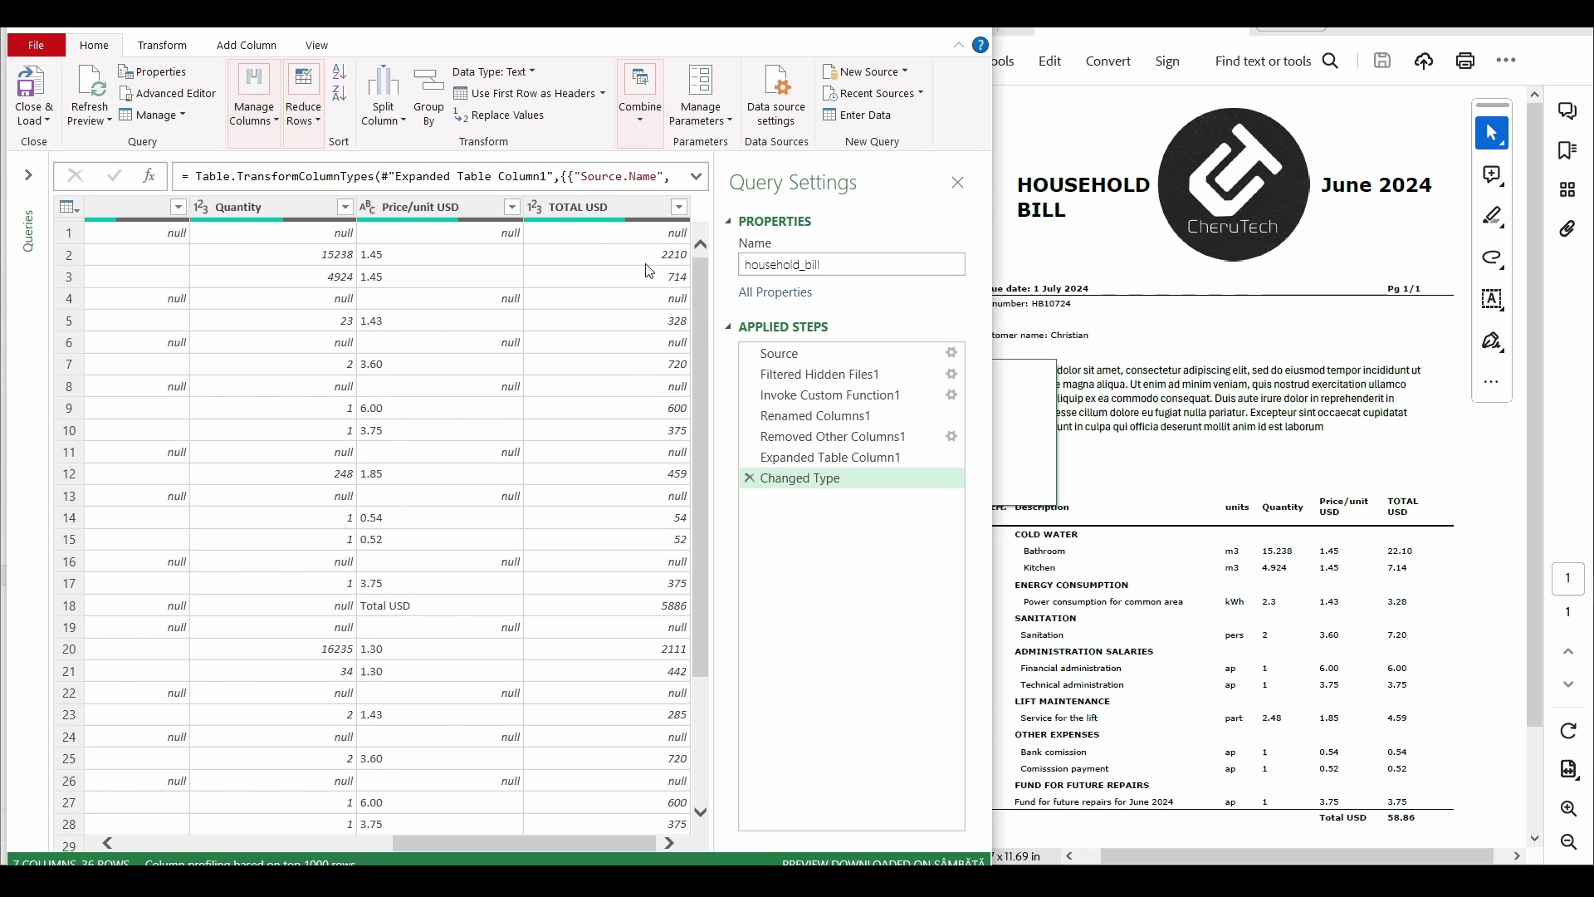
left_click(662, 453)
Step: Delete the Changed Type step, then try and undo Decimal Number on TOTAL USD
left_click(749, 479)
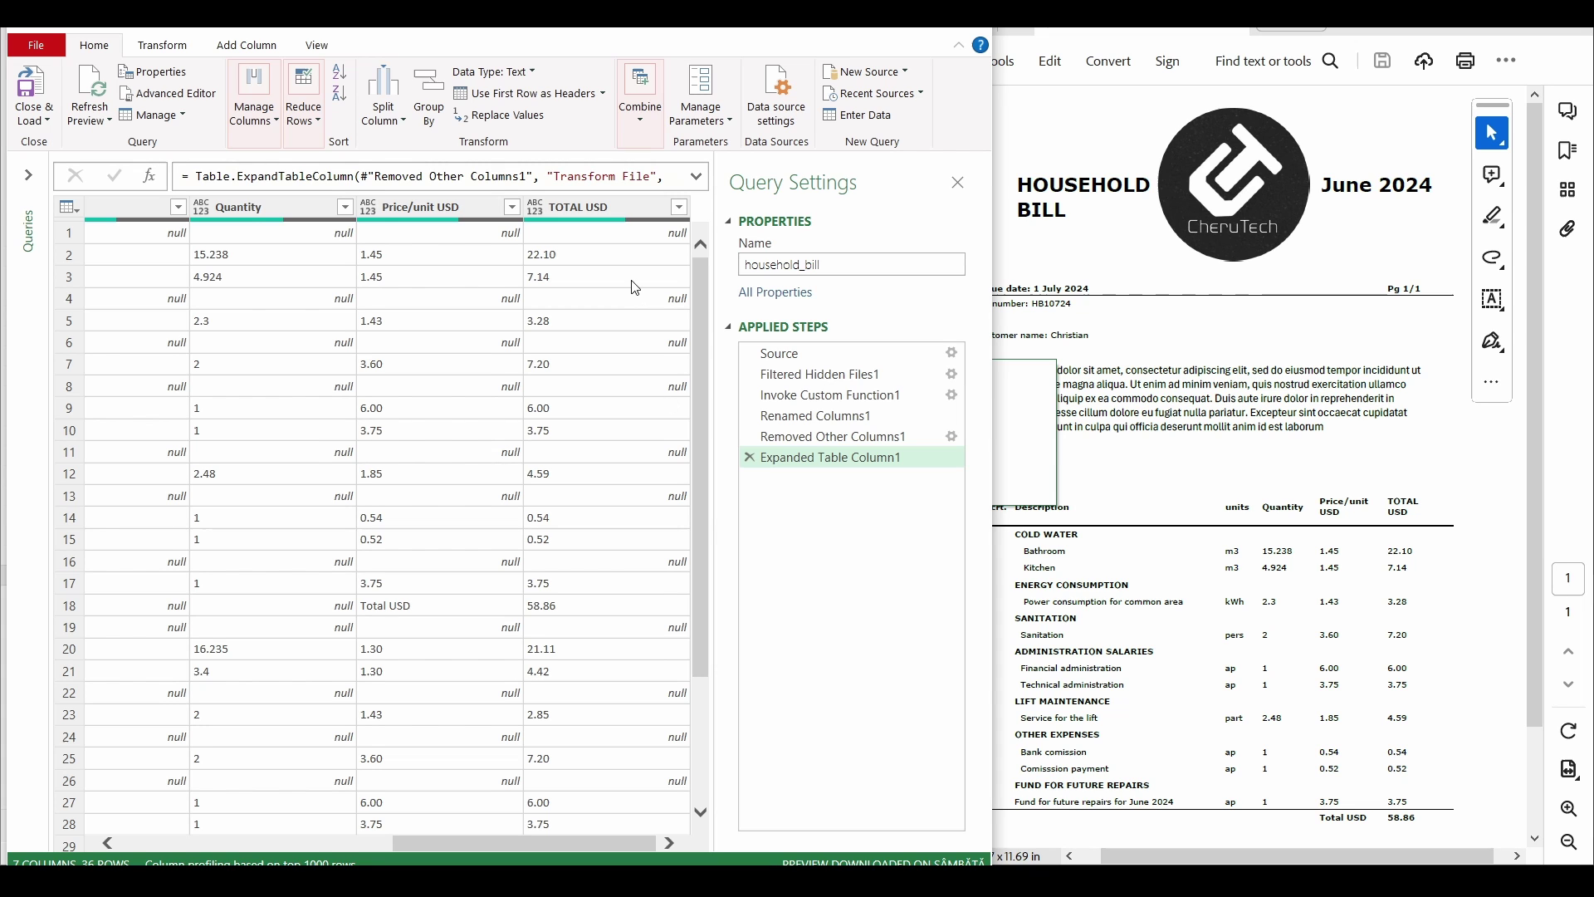
right_click(620, 207)
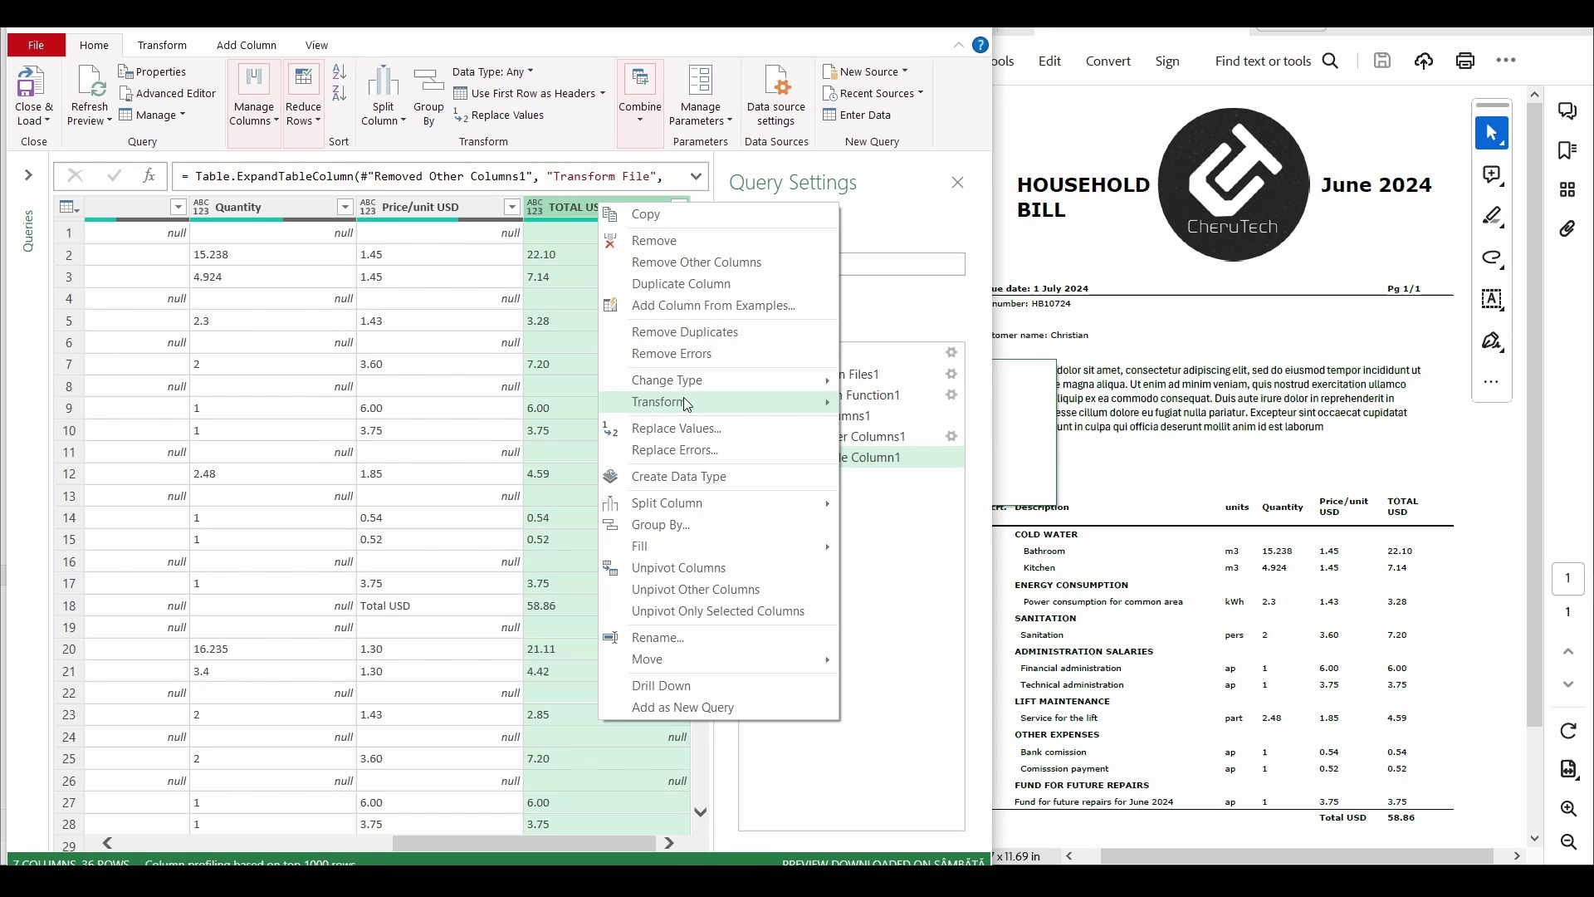
mouse_move(683, 390)
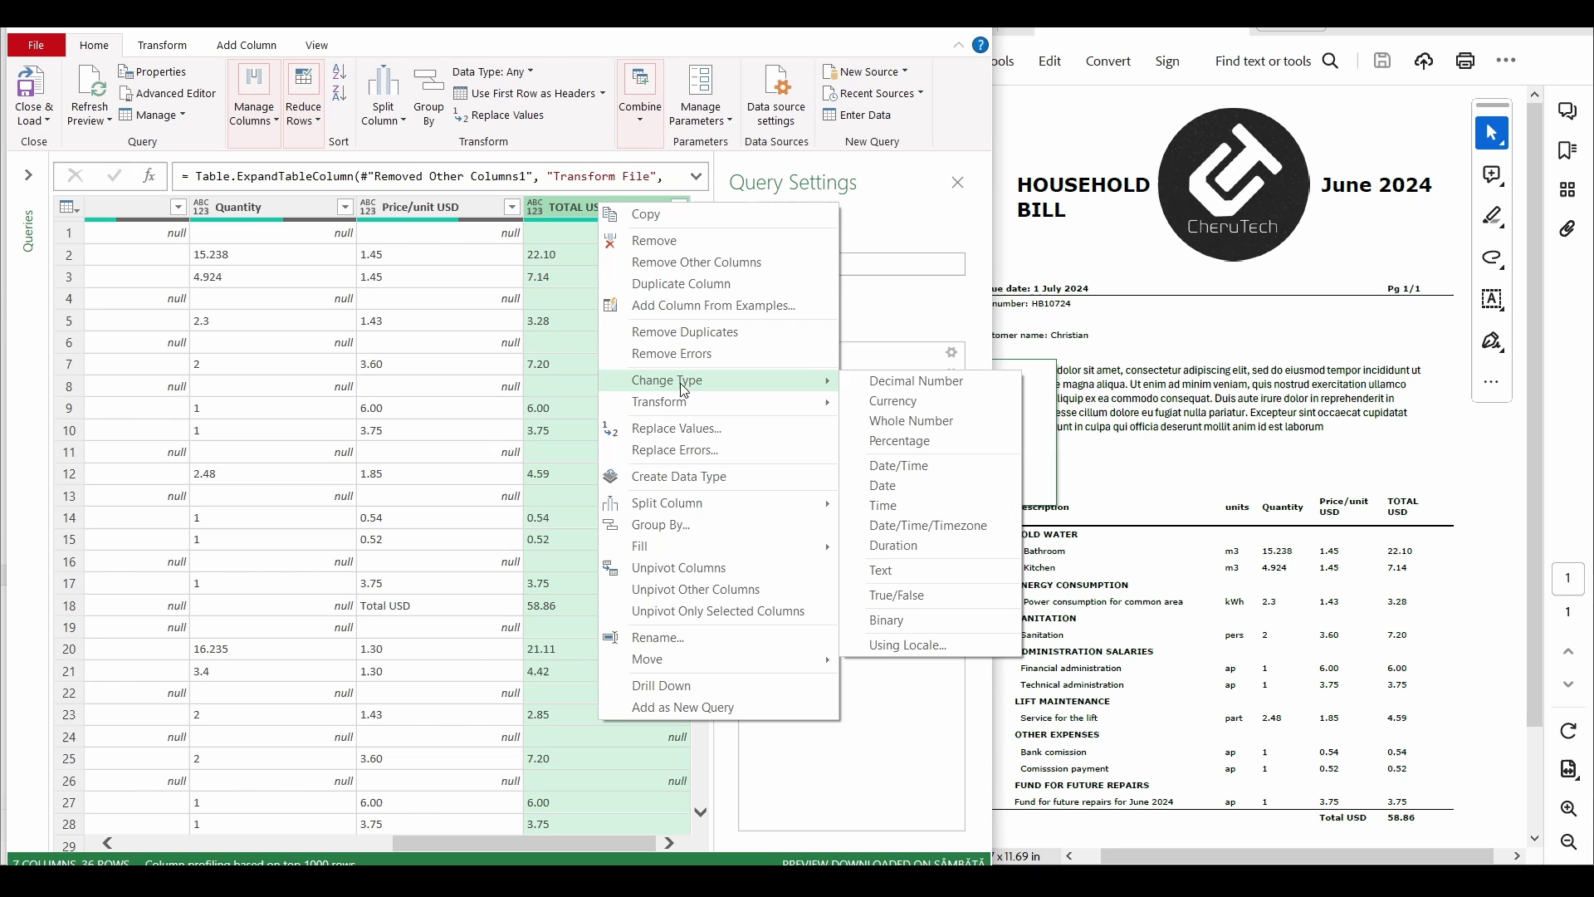
left_click(917, 382)
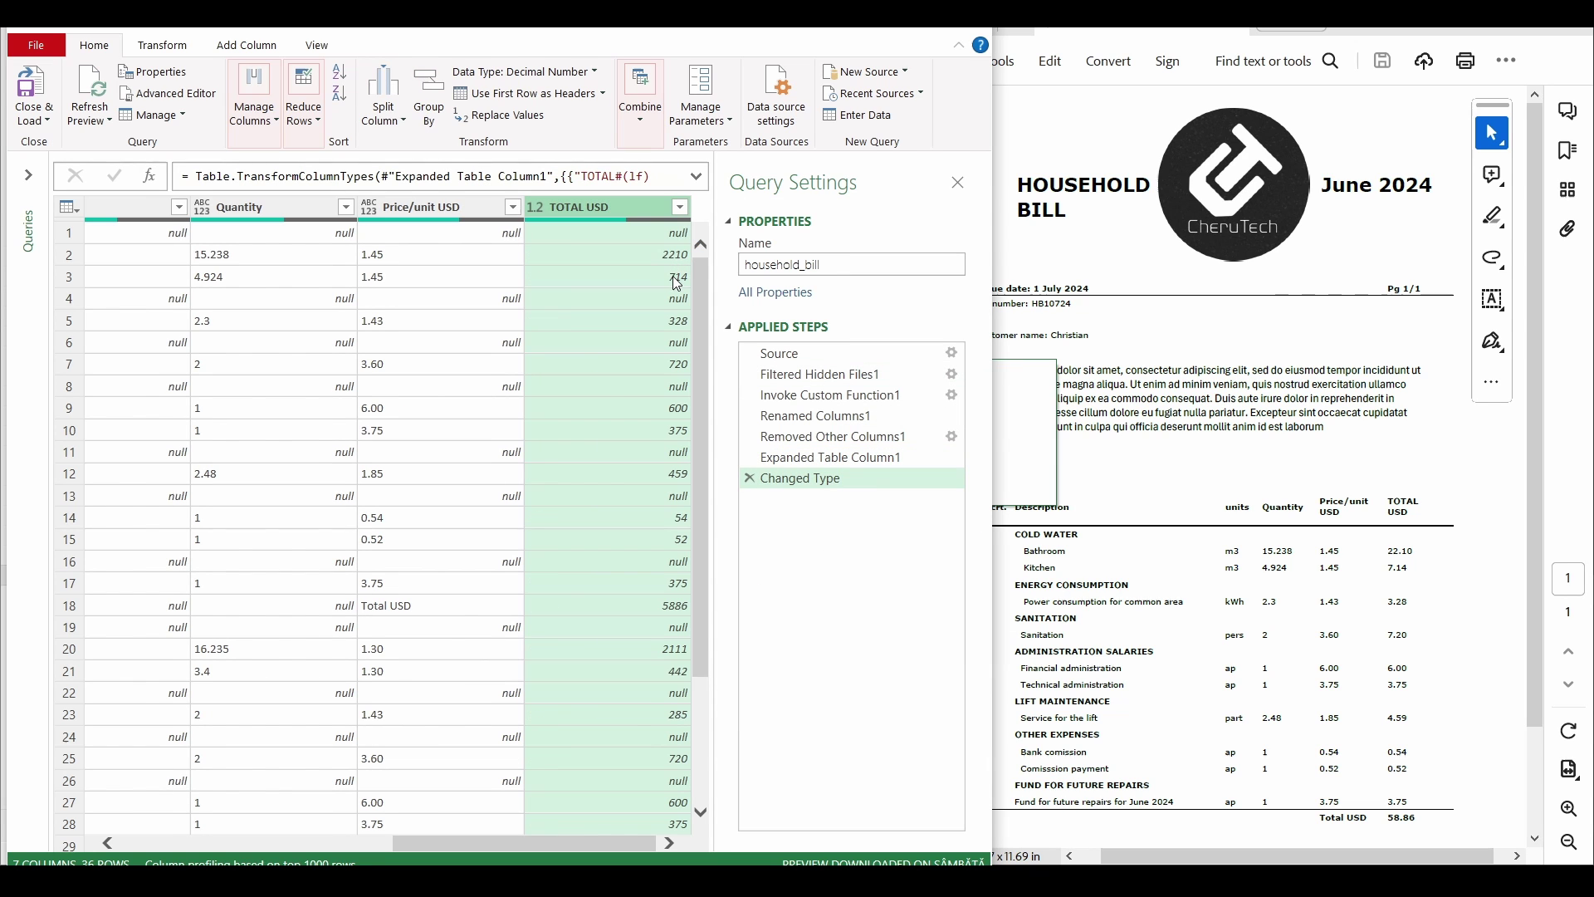
right_click(626, 214)
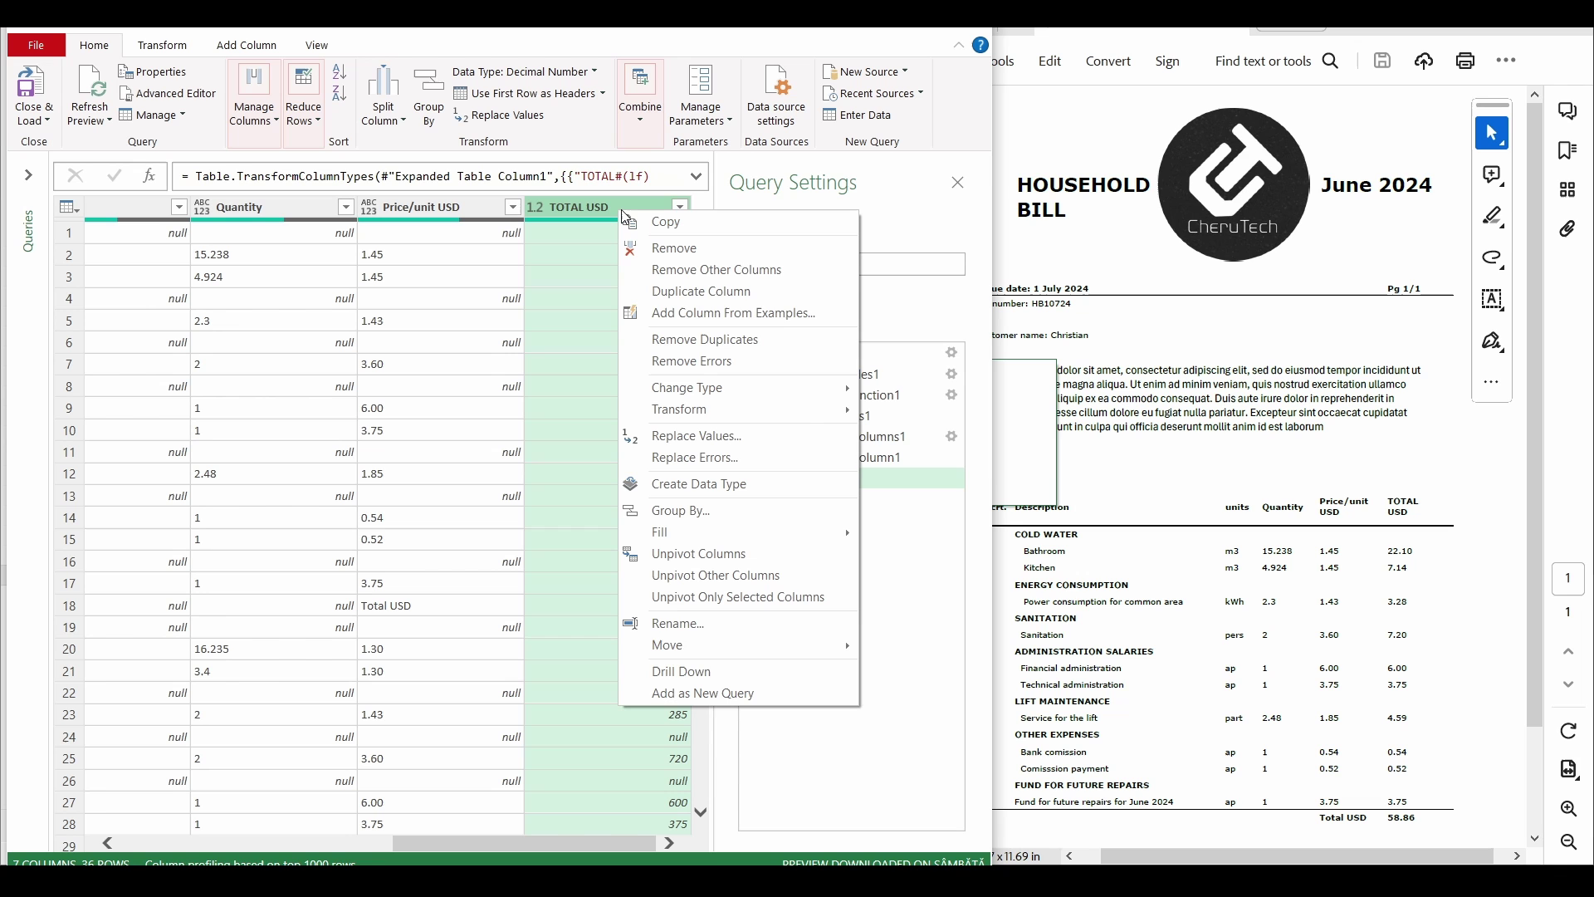
key("Escape")
key("ctrl+z")
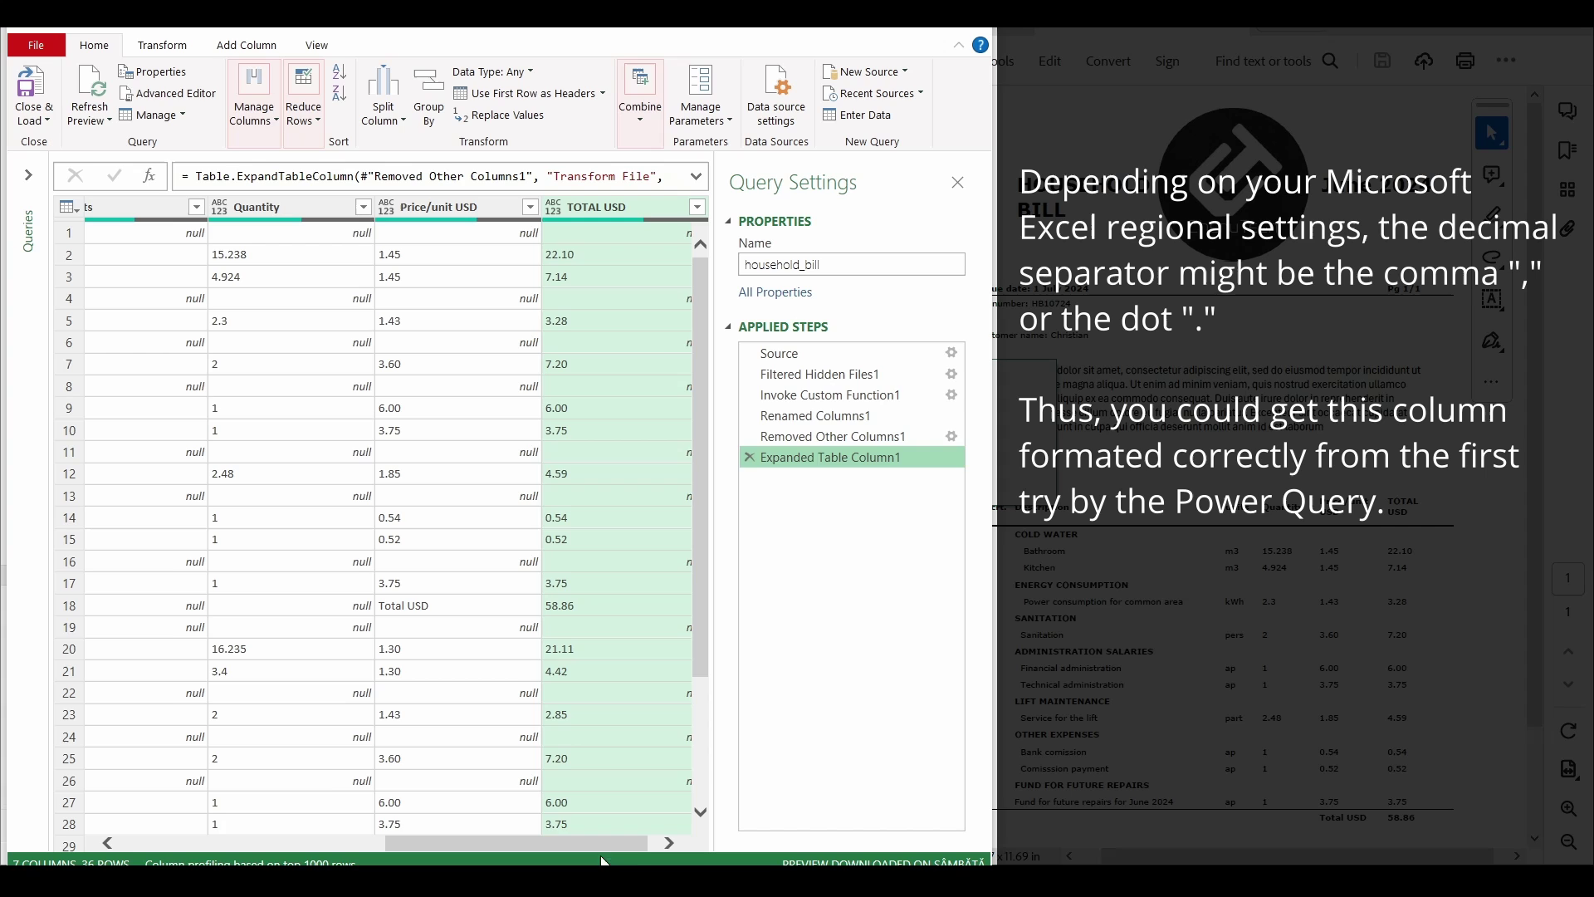
left_click_drag(627, 843, 635, 842)
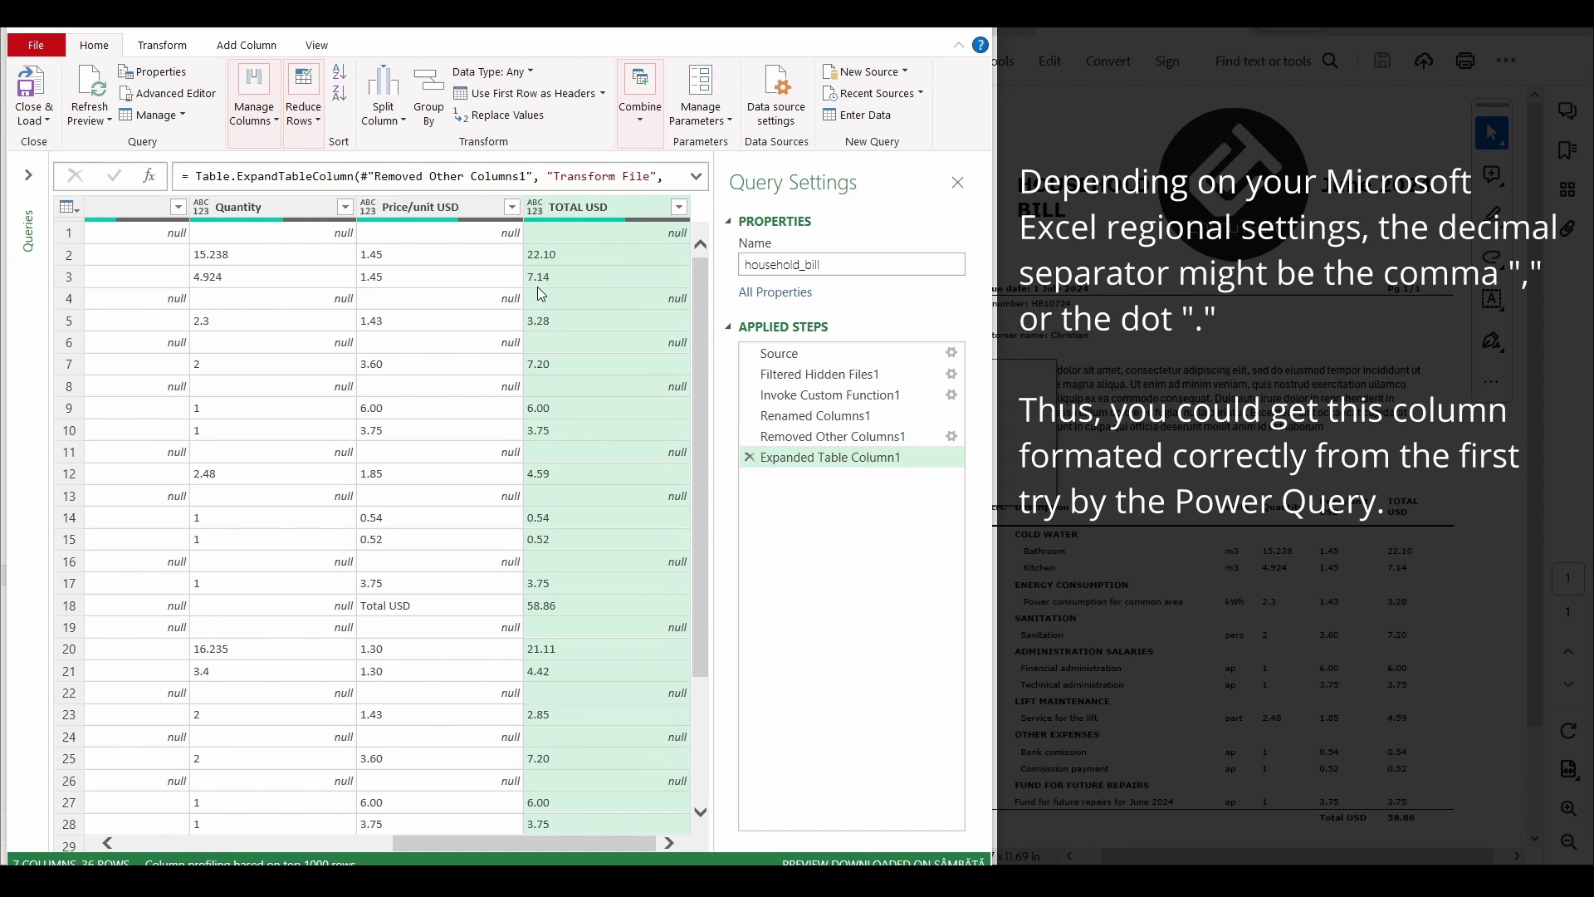
Step: Replace "." with "," in the TOTAL USD column
right_click(578, 206)
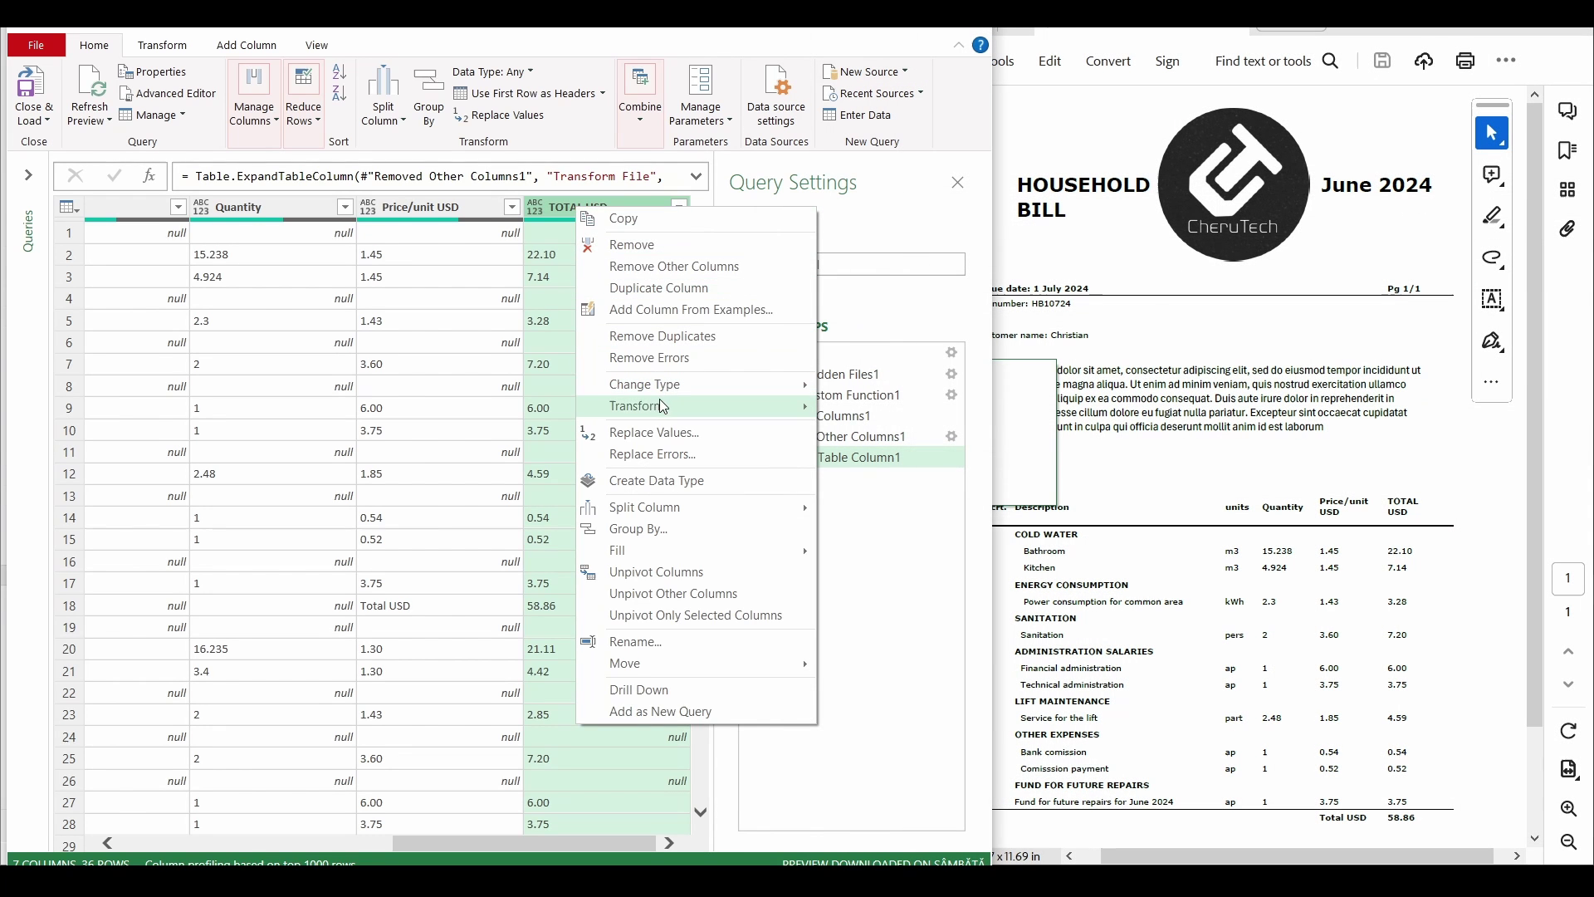
left_click(664, 433)
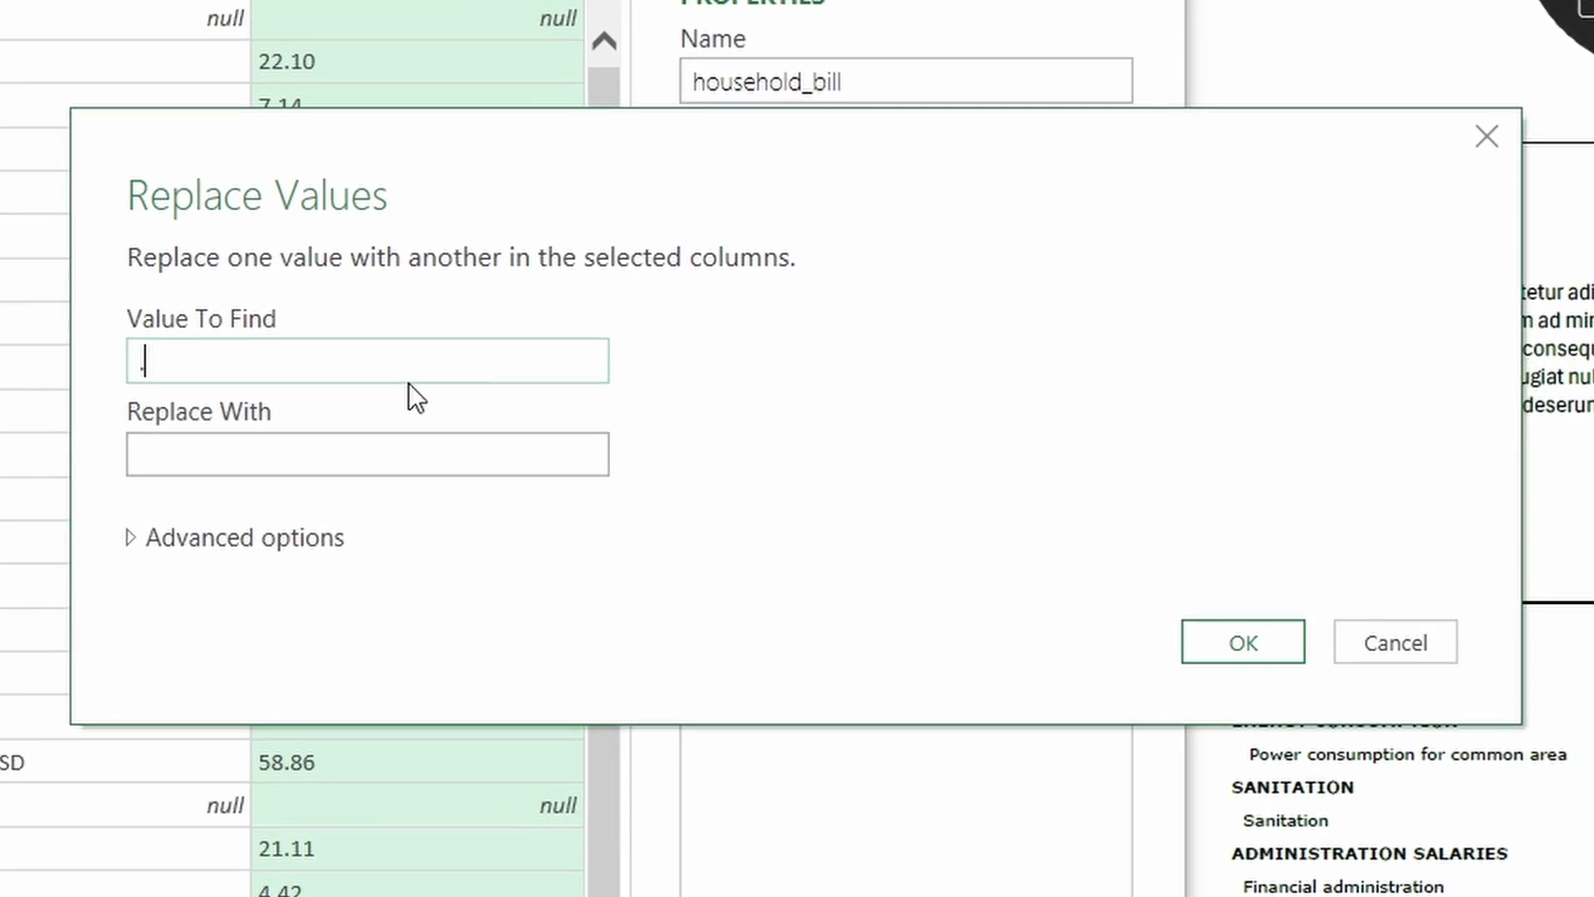
type(".")
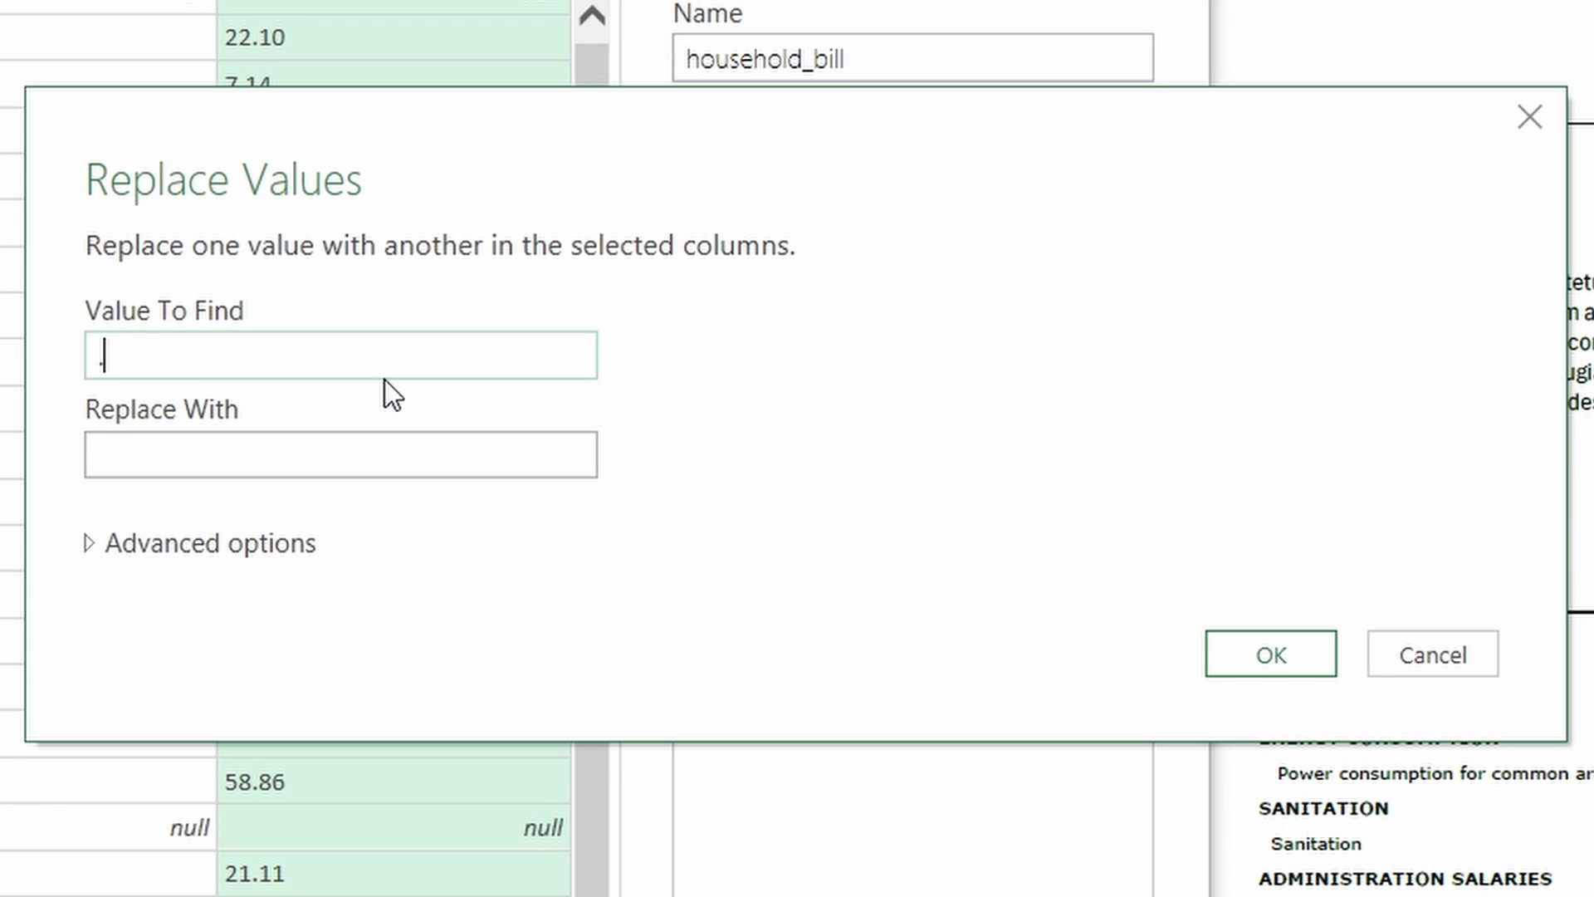
left_click(300, 445)
type(",")
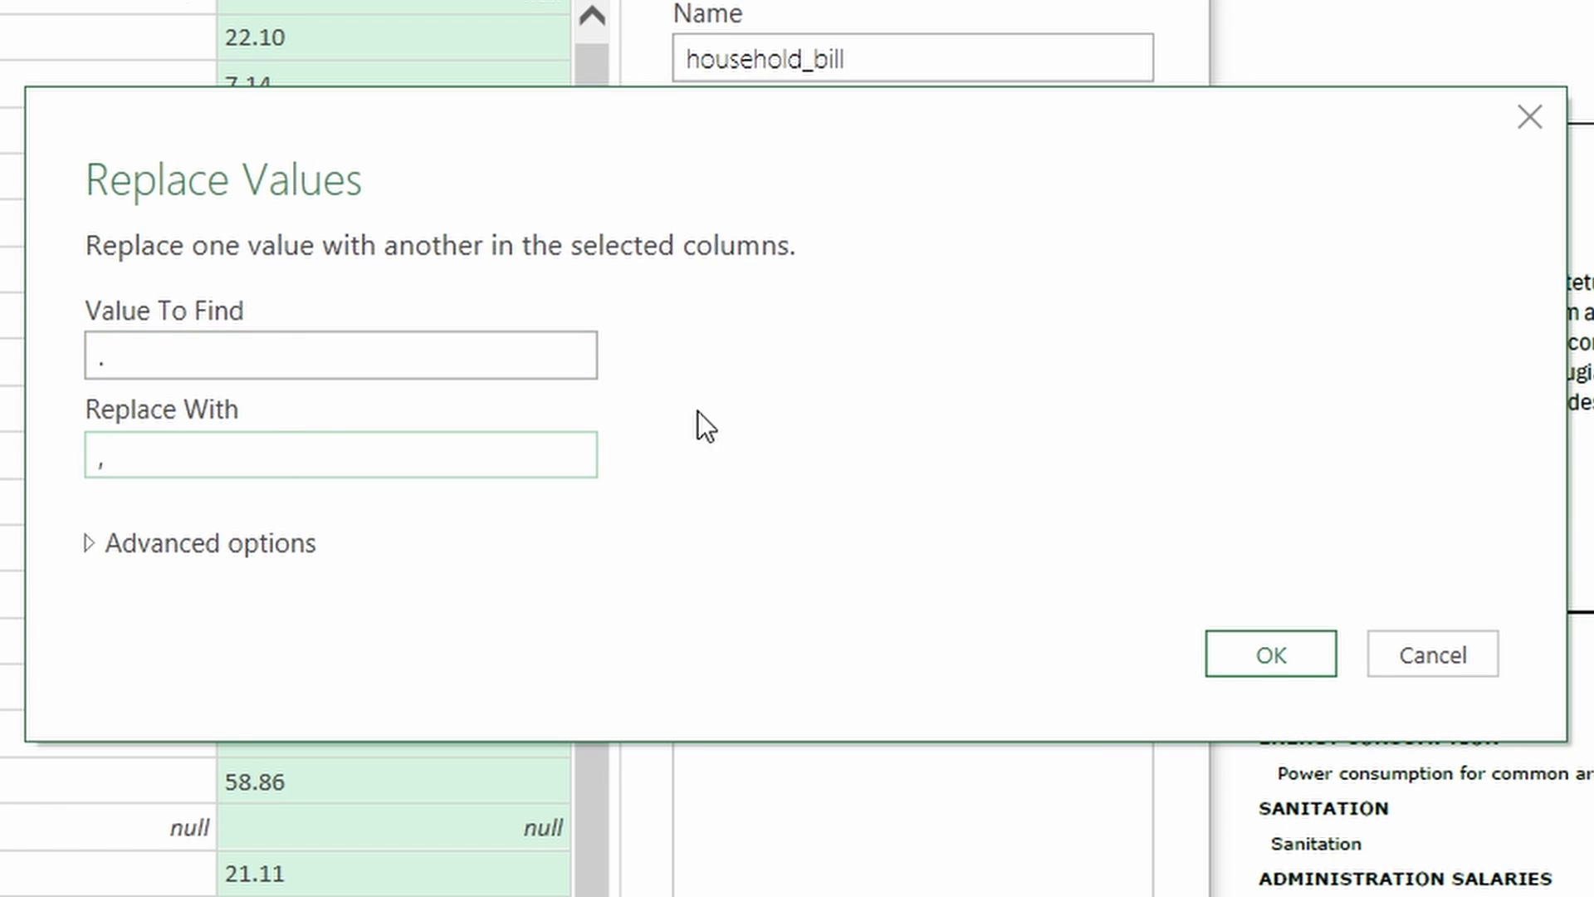
left_click(1270, 654)
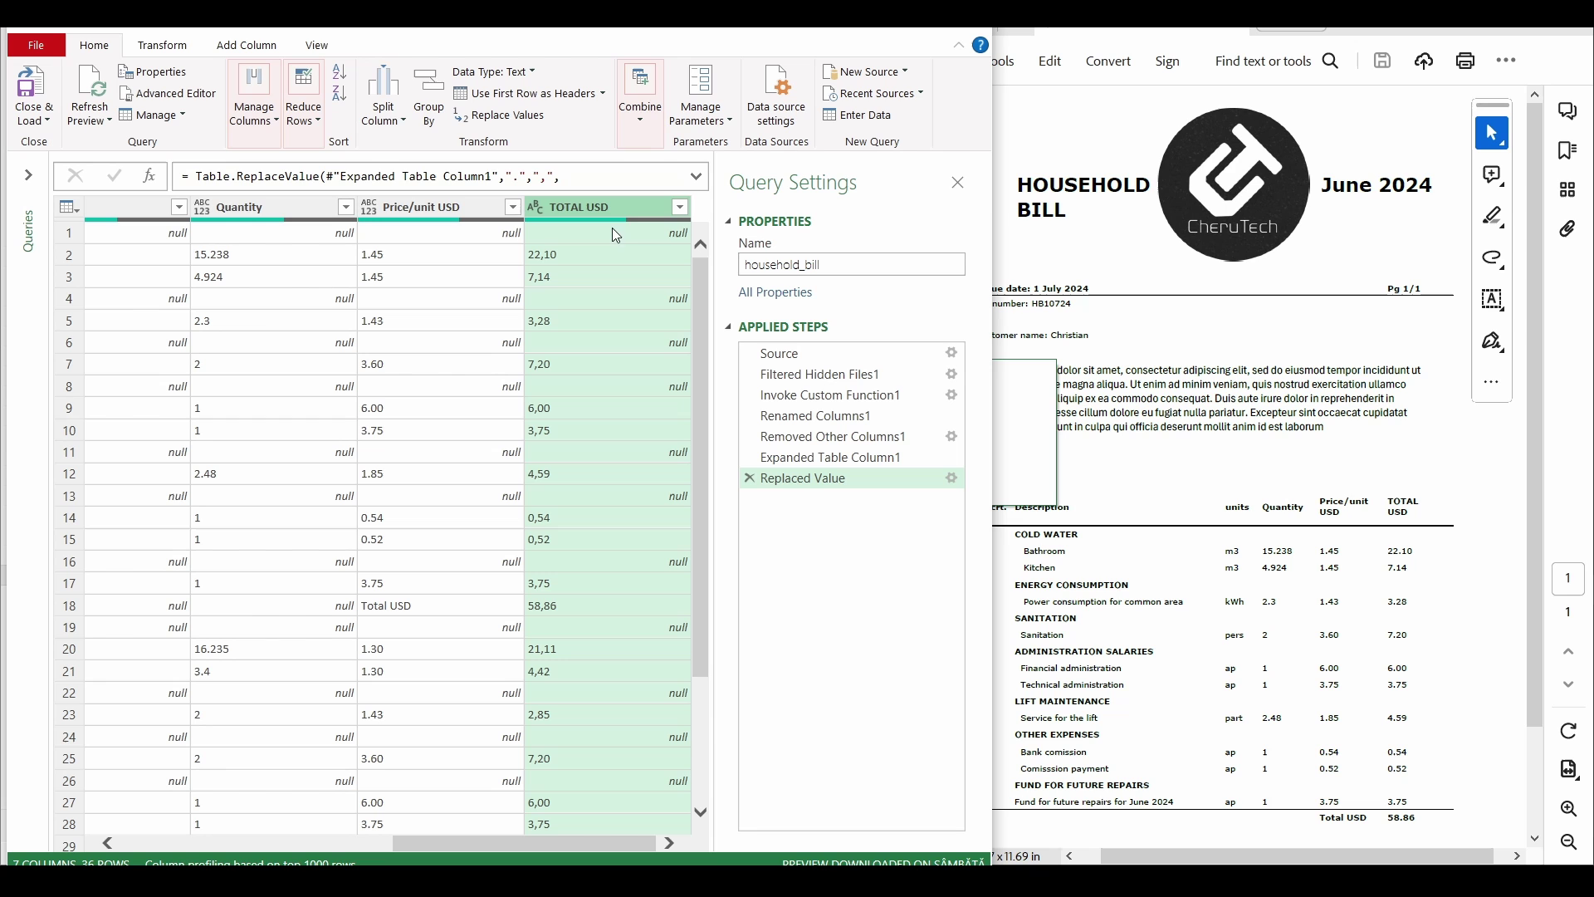
Step: Change TOTAL USD's type to Decimal Number
right_click(587, 213)
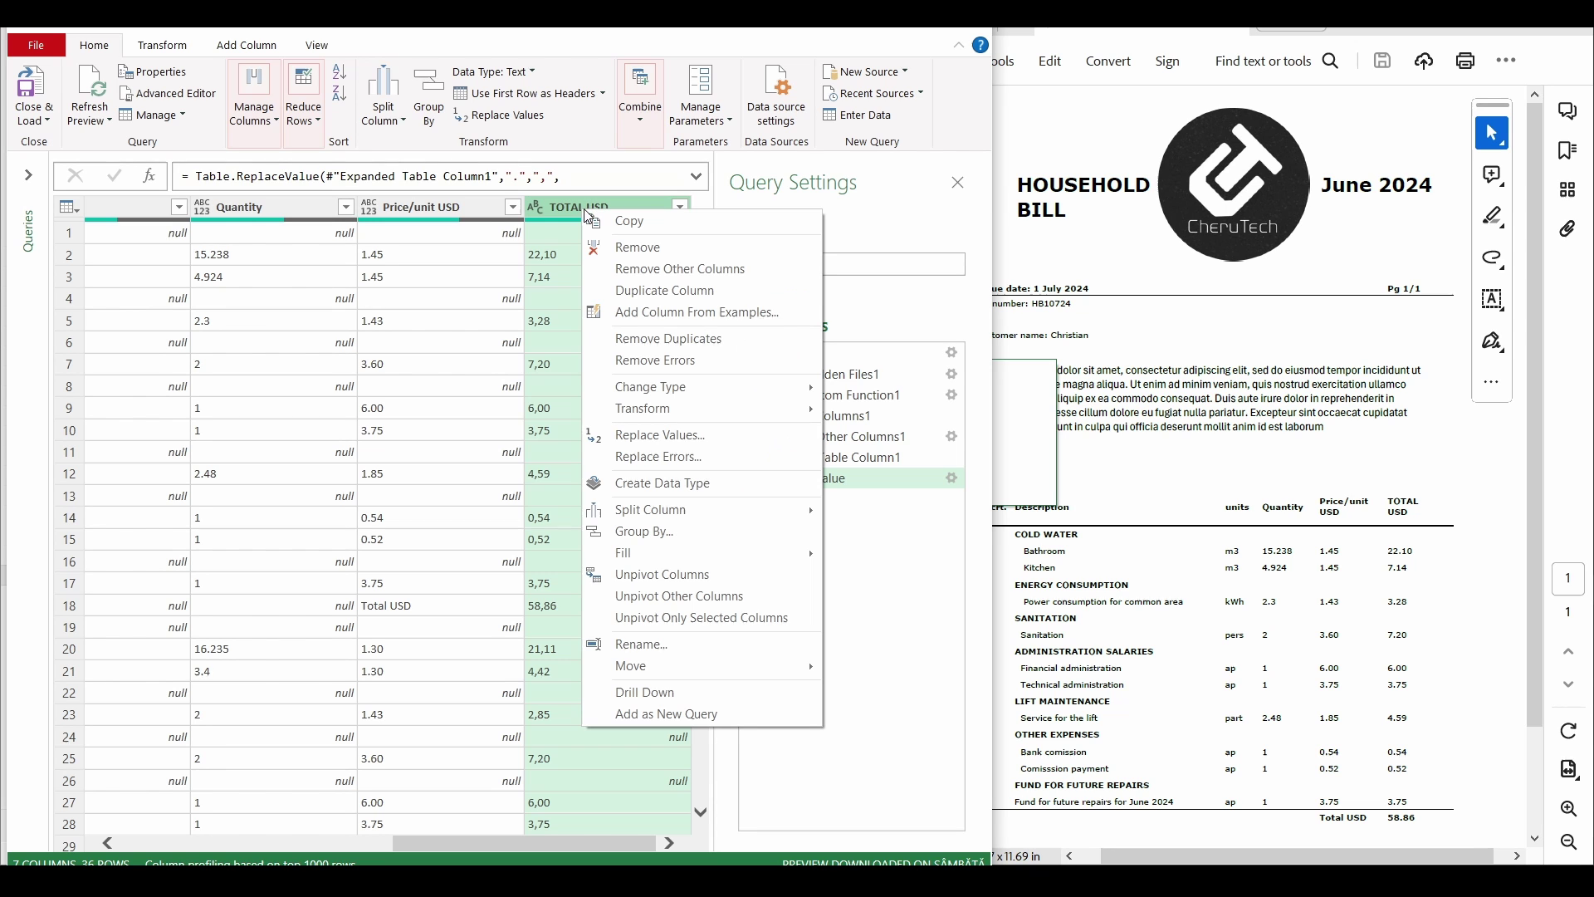
mouse_move(668, 388)
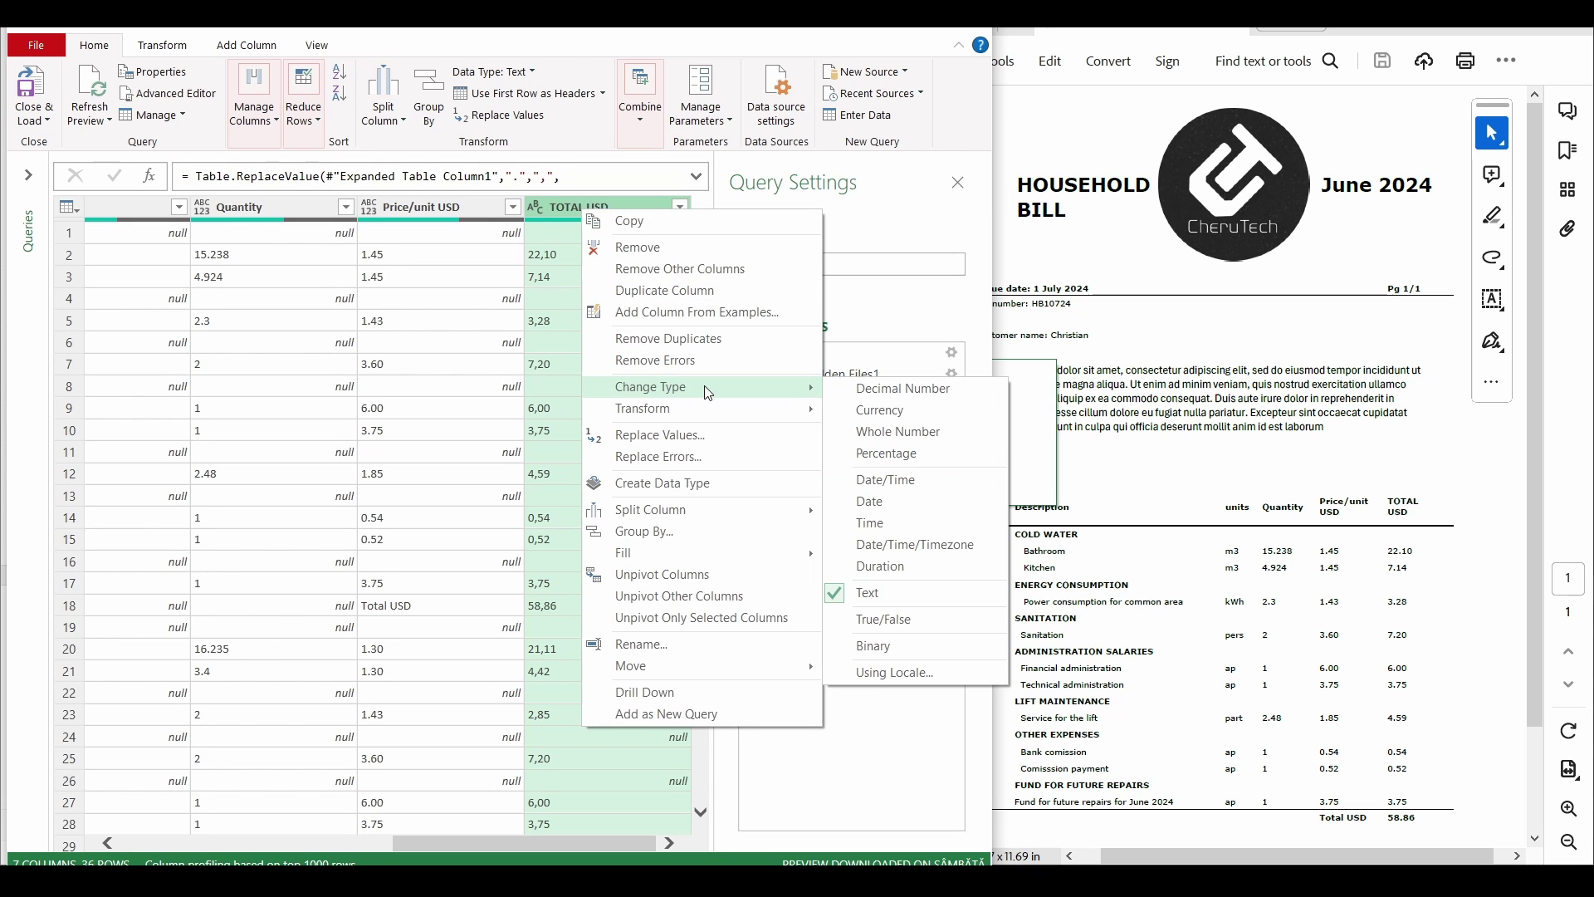
left_click(892, 391)
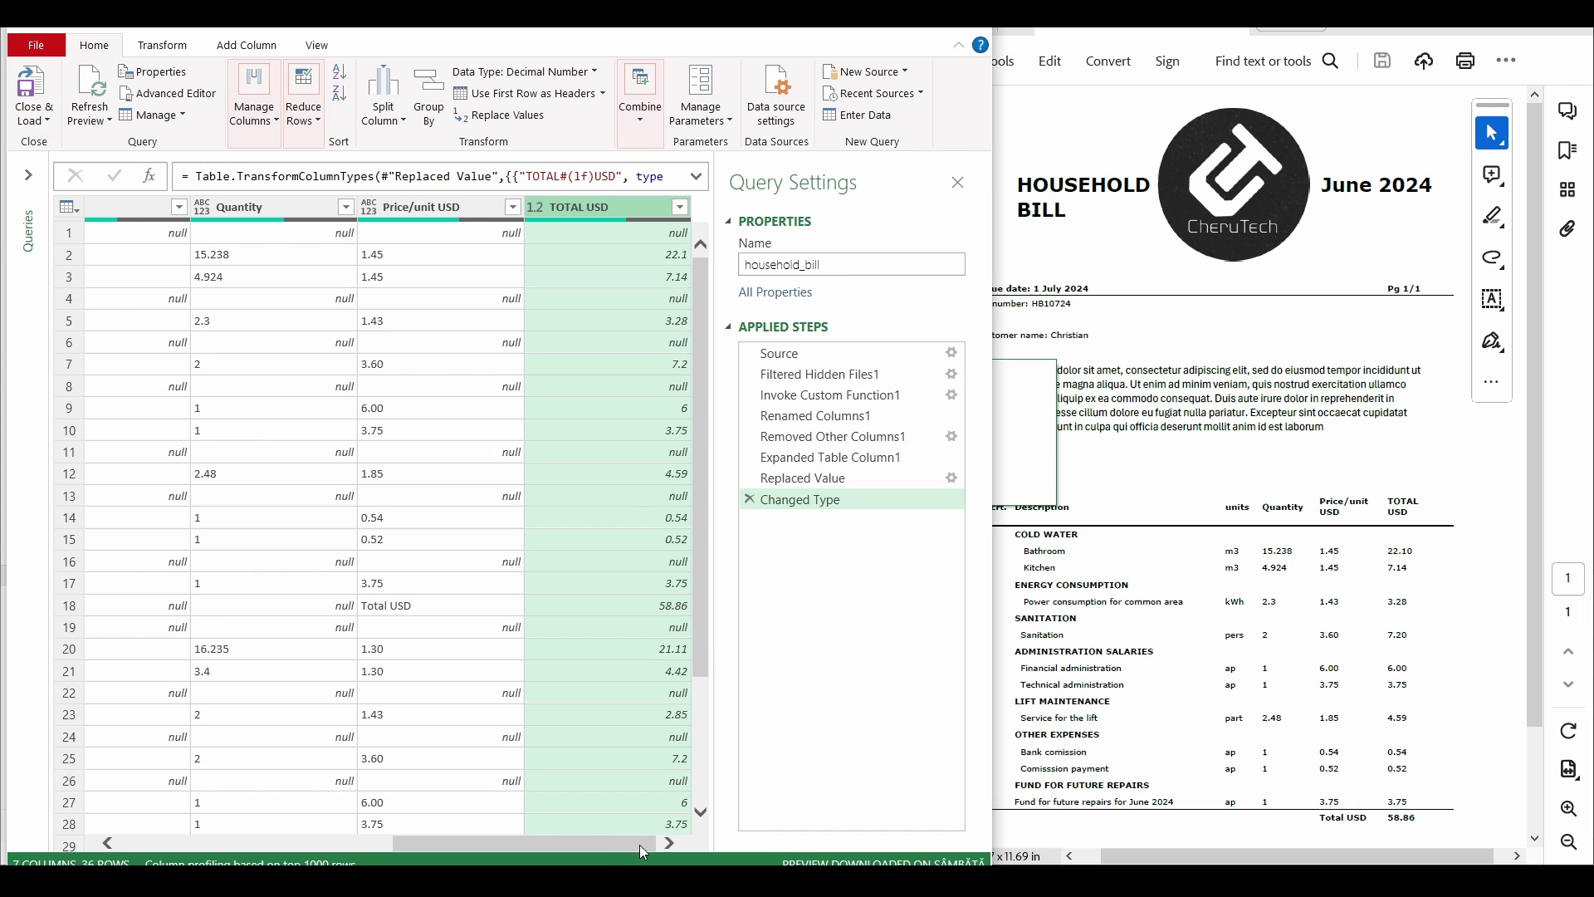
left_click_drag(615, 847, 654, 830)
scroll(631, 564, "down", 3)
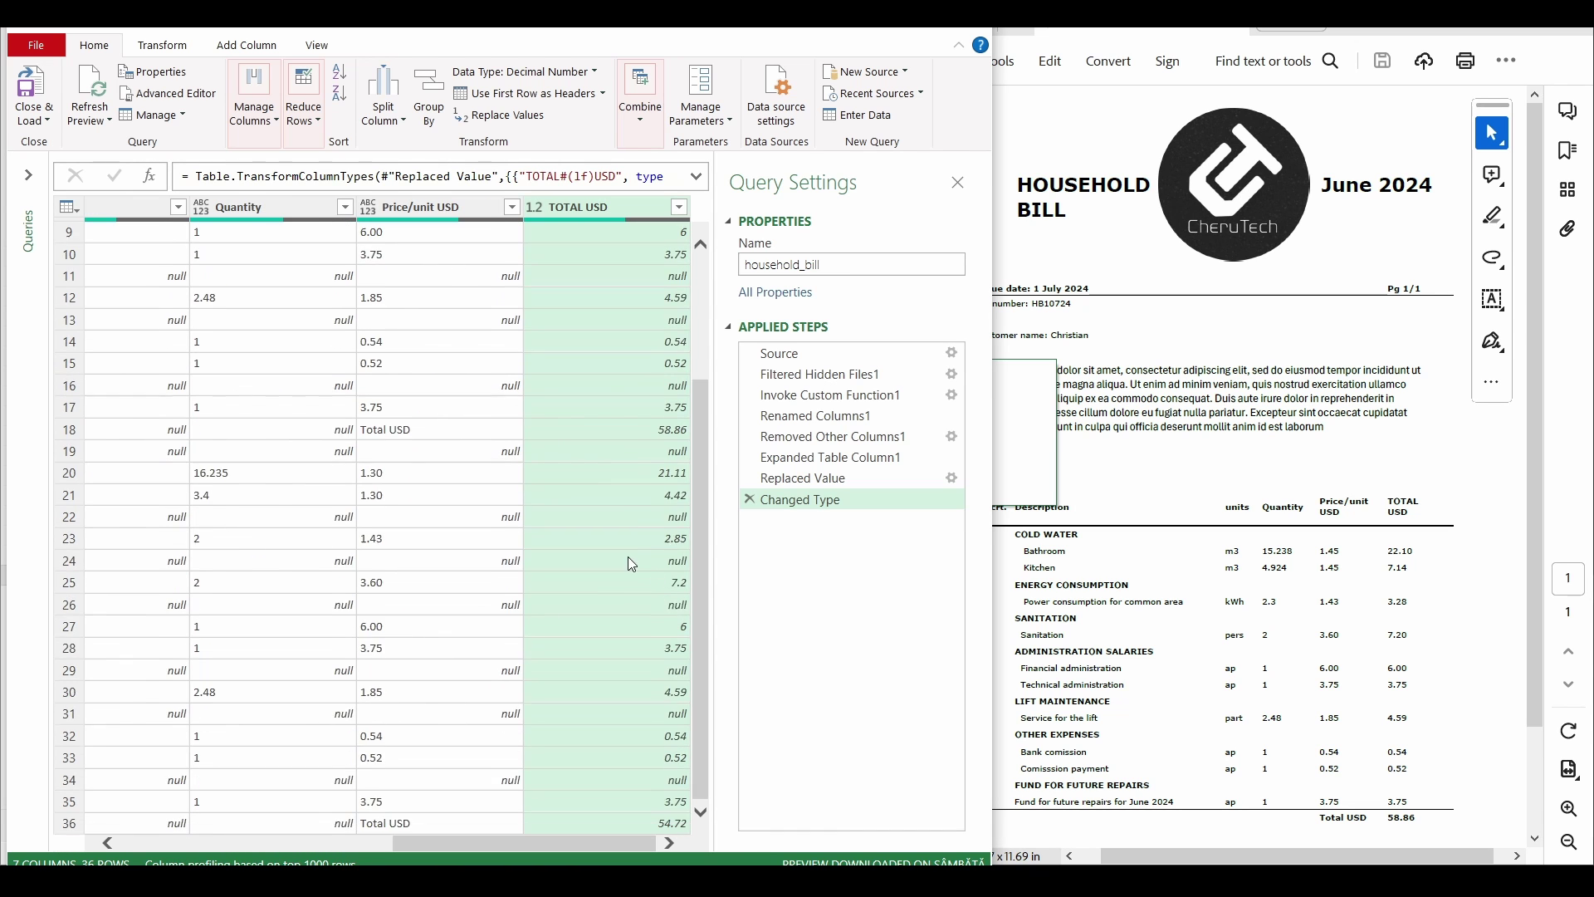
left_click(421, 434)
left_click(626, 429)
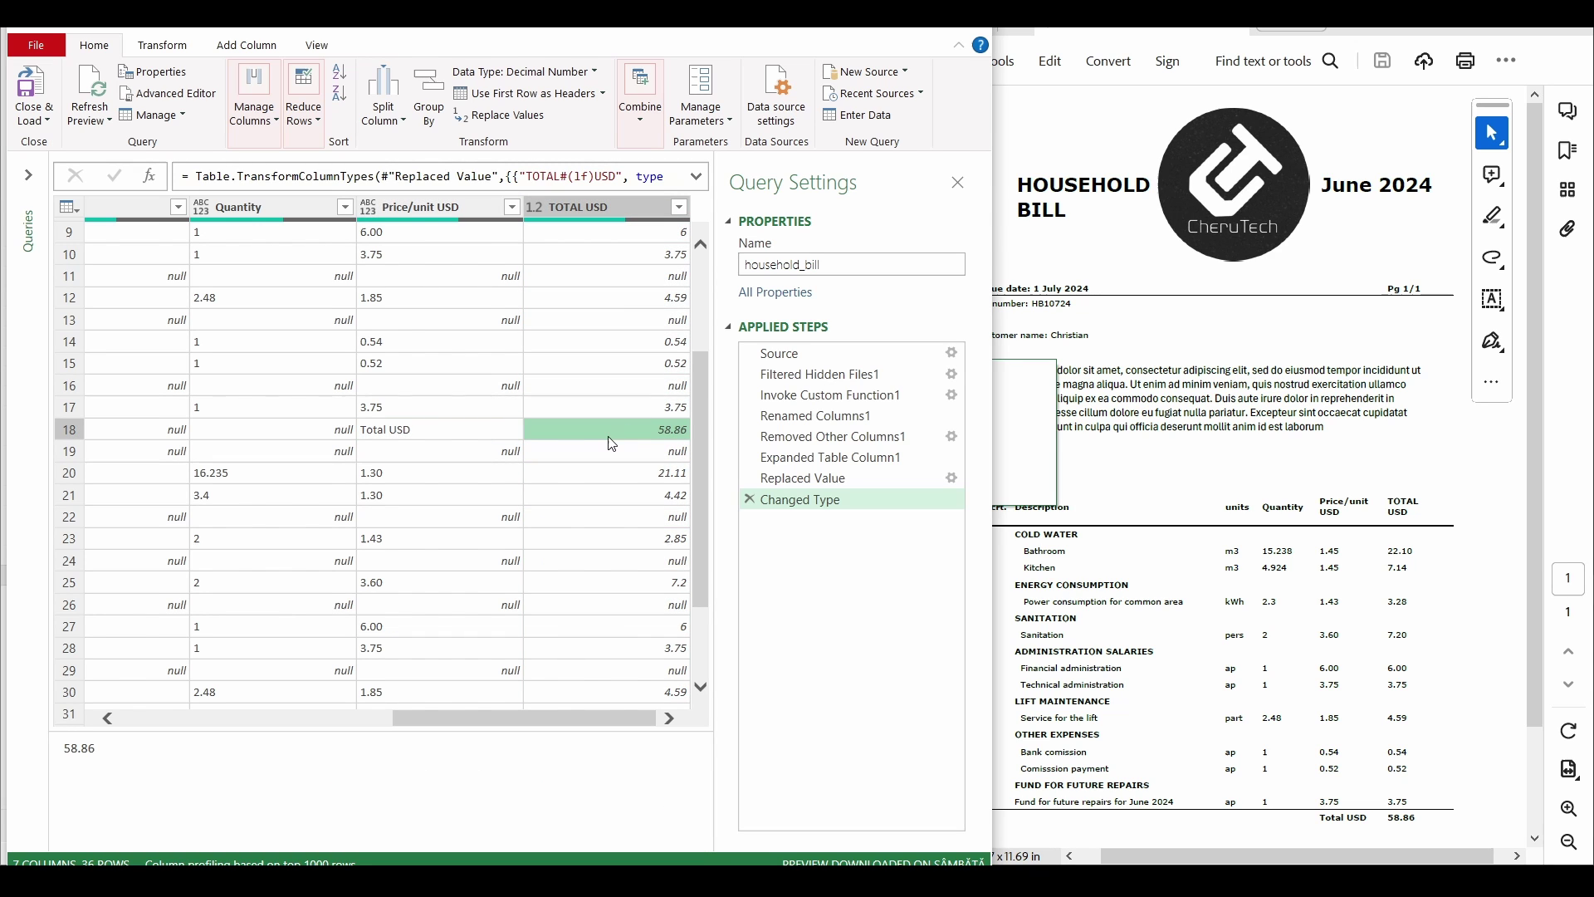
scroll(612, 443, "down", 2)
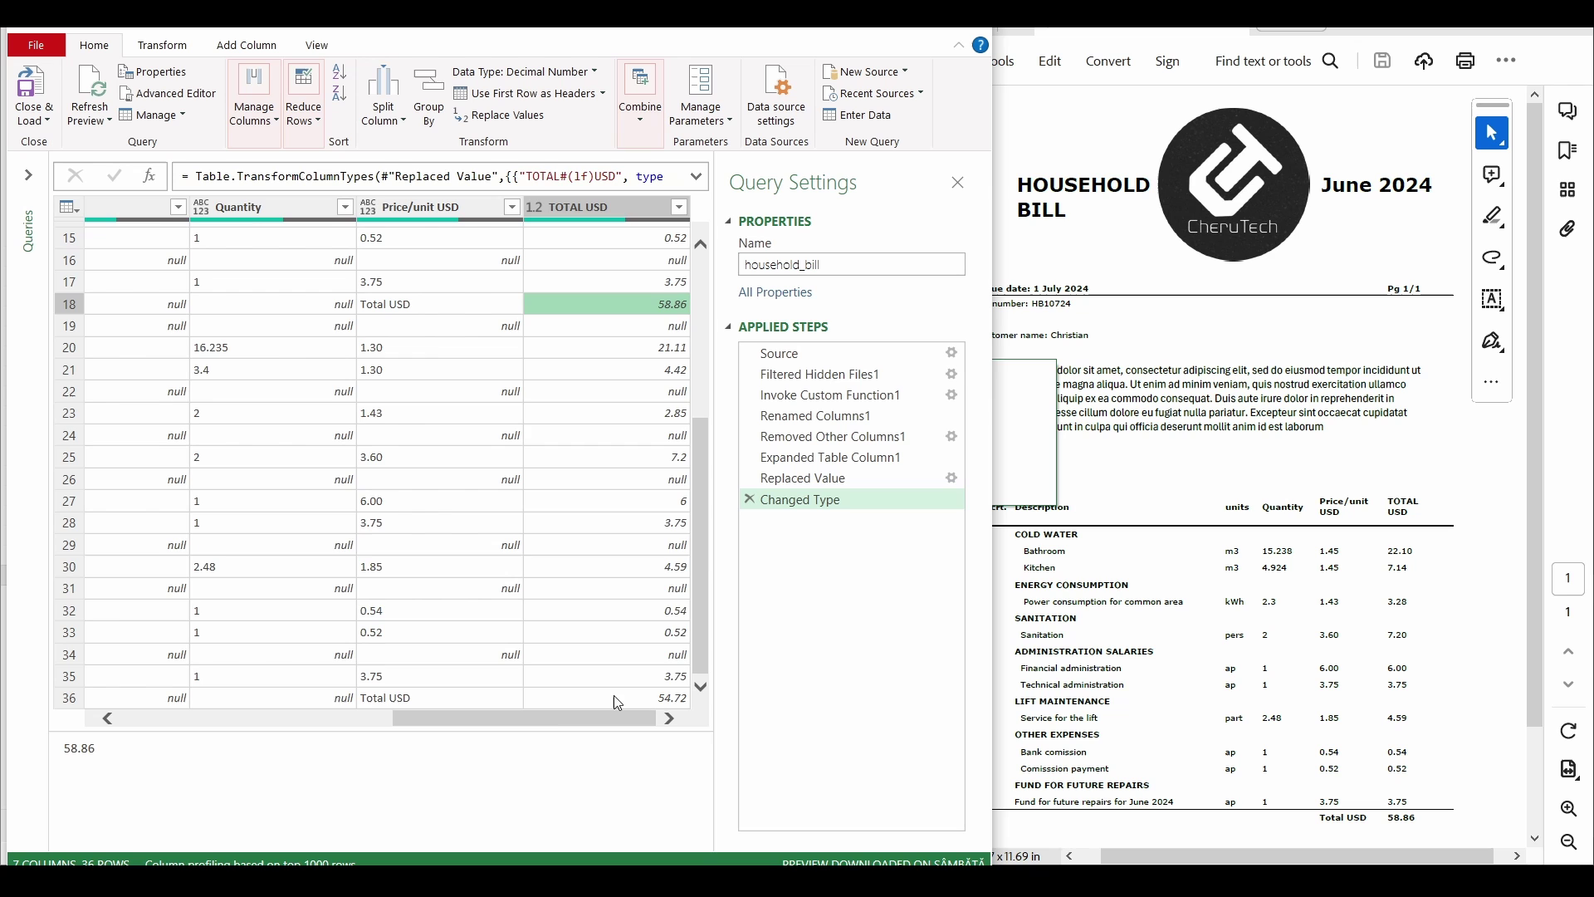
left_click_drag(546, 720, 323, 755)
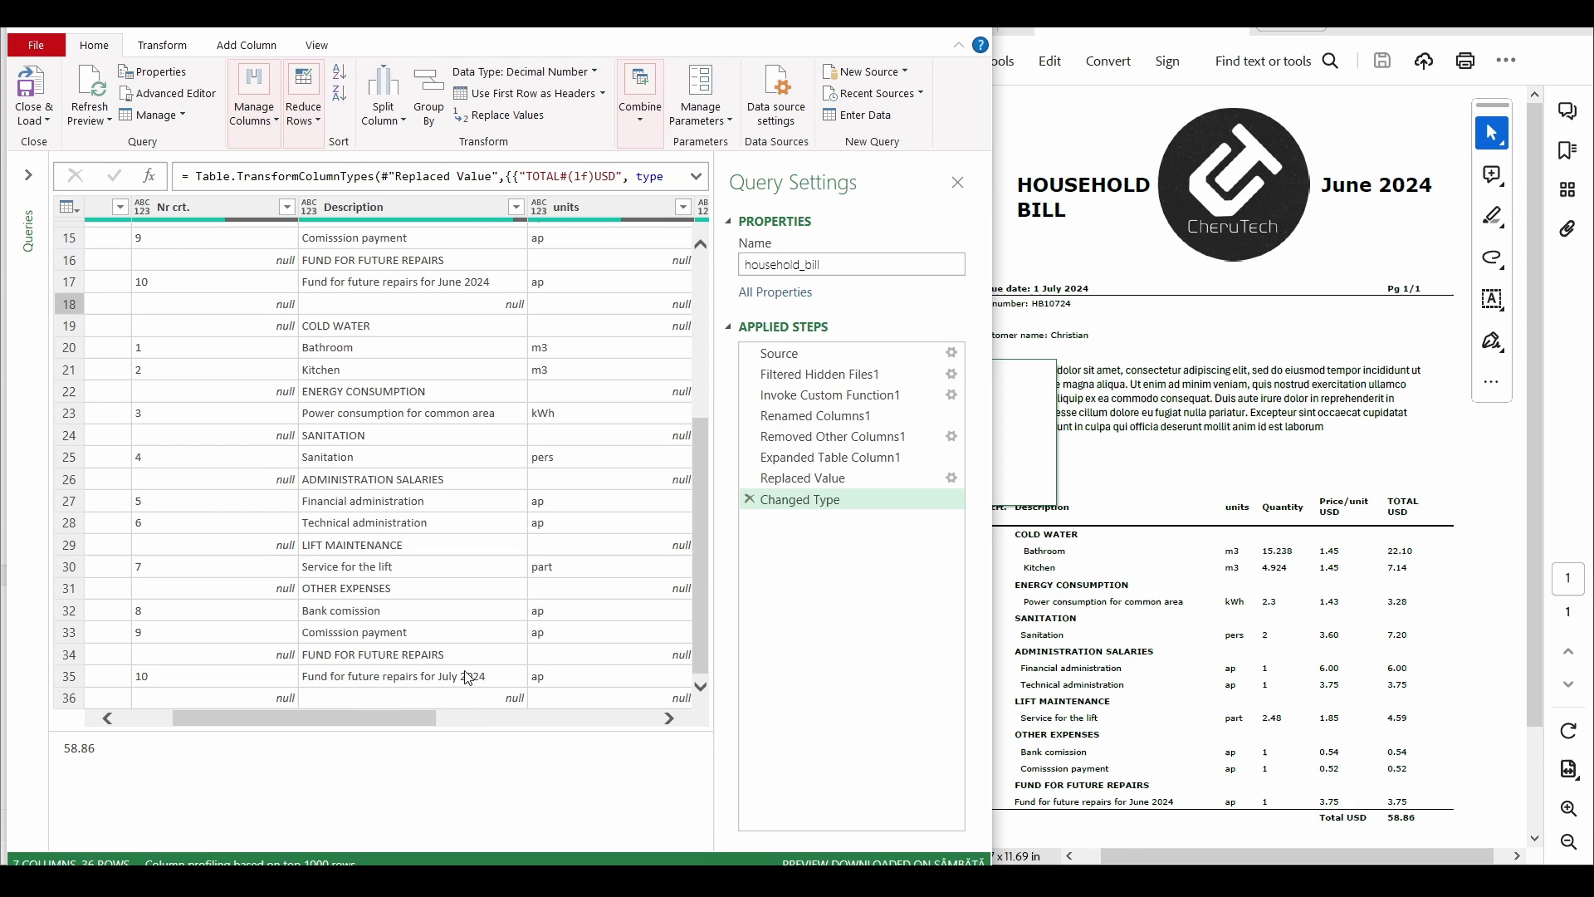
left_click_drag(416, 727, 656, 695)
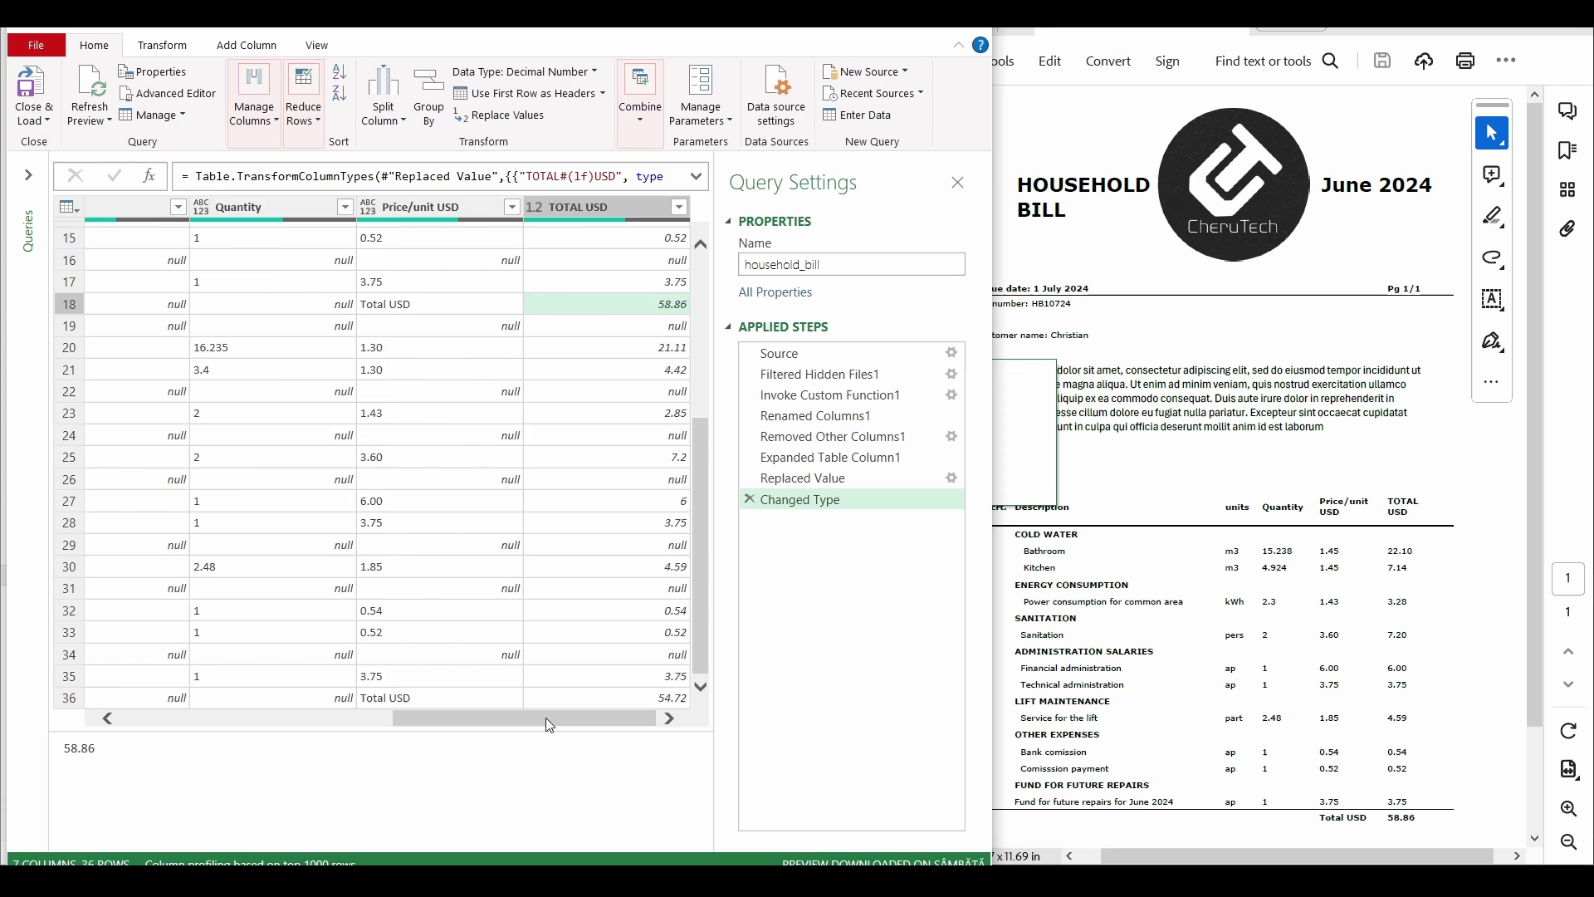
left_click_drag(546, 719, 274, 720)
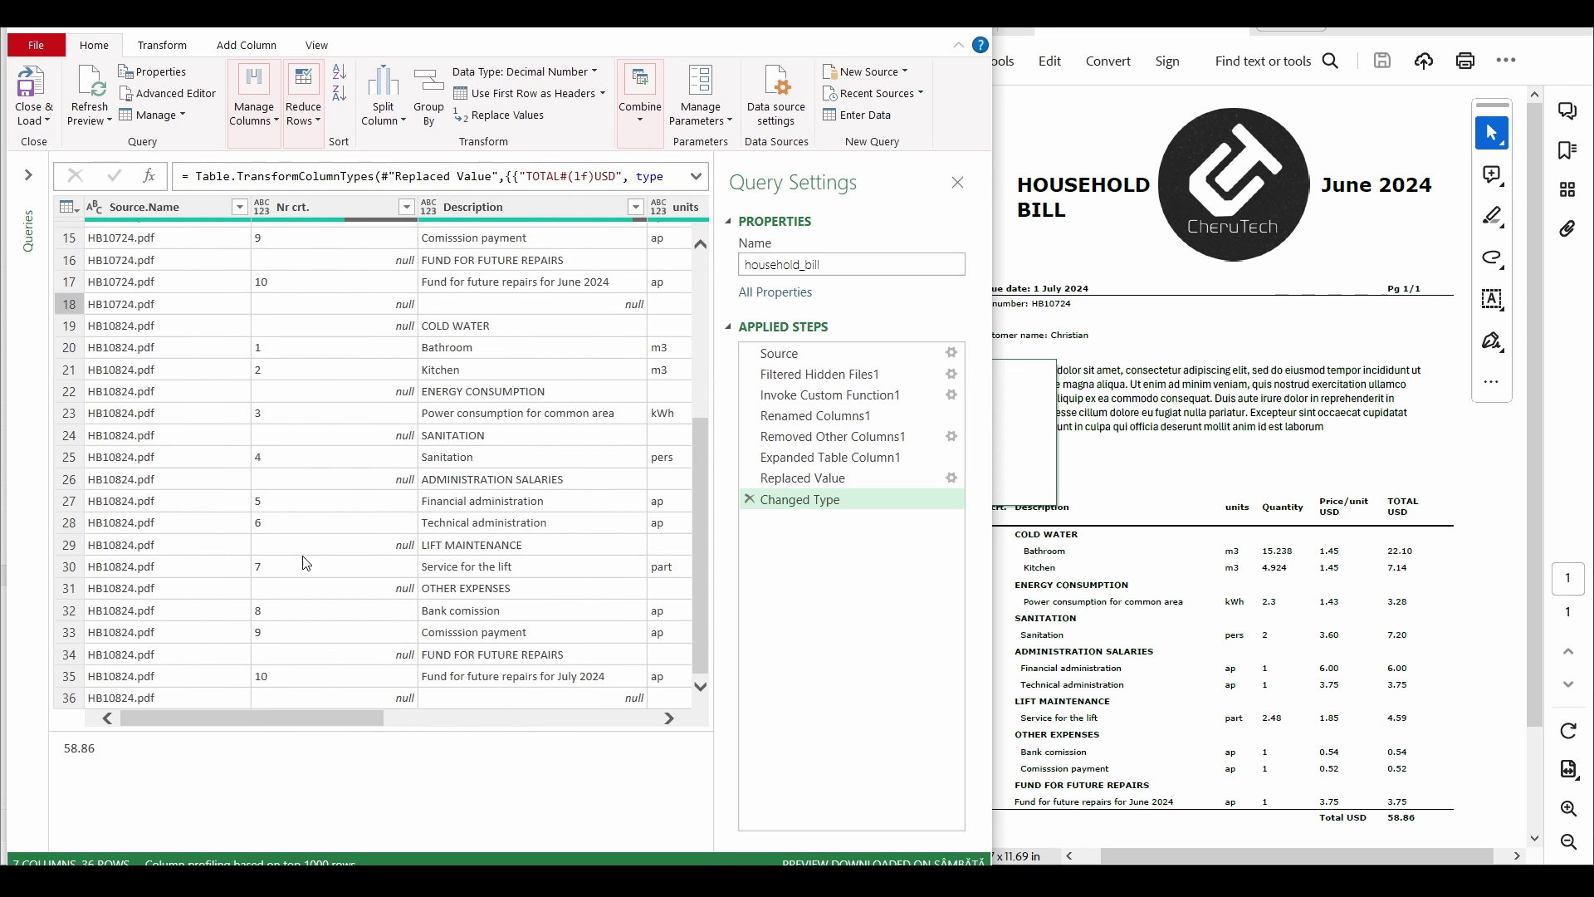
left_click(407, 206)
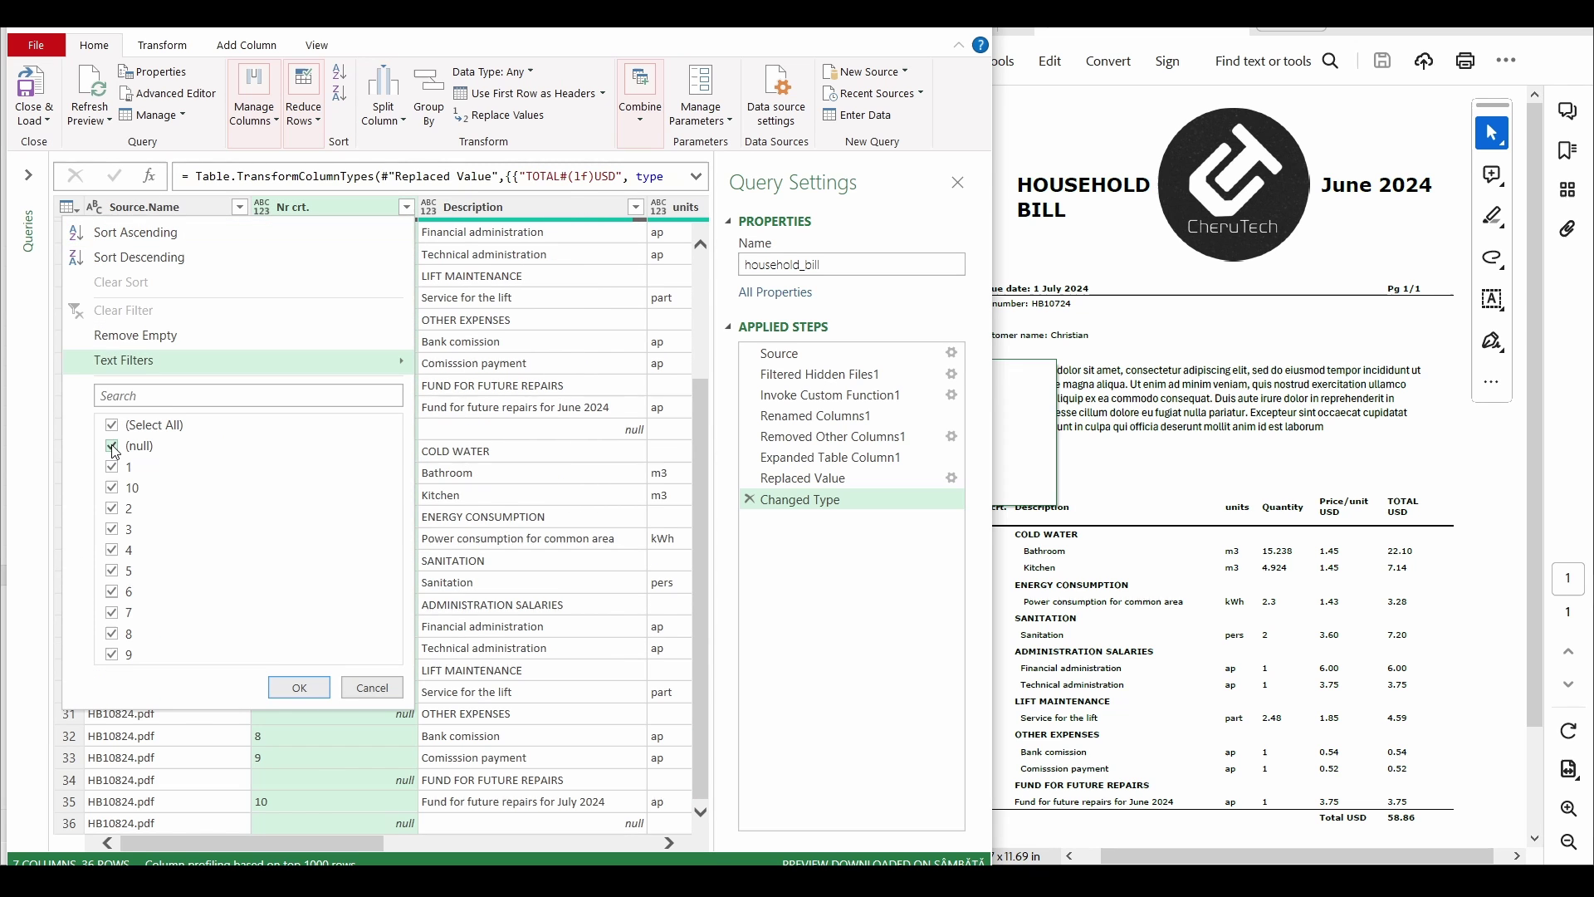
left_click(113, 448)
left_click(297, 688)
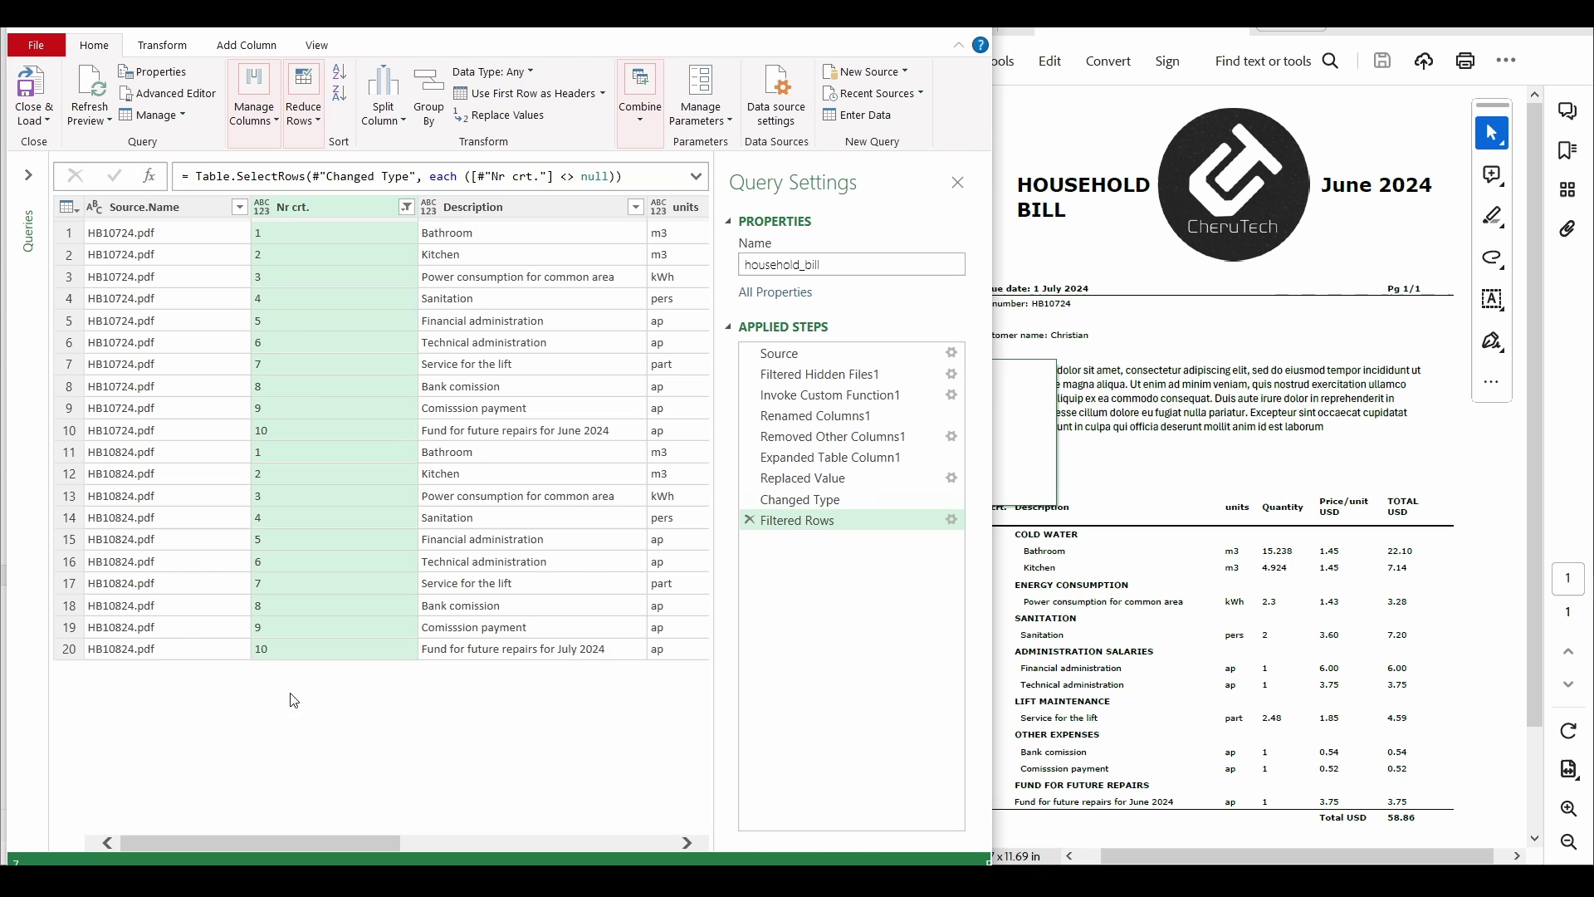
left_click_drag(374, 844, 650, 847)
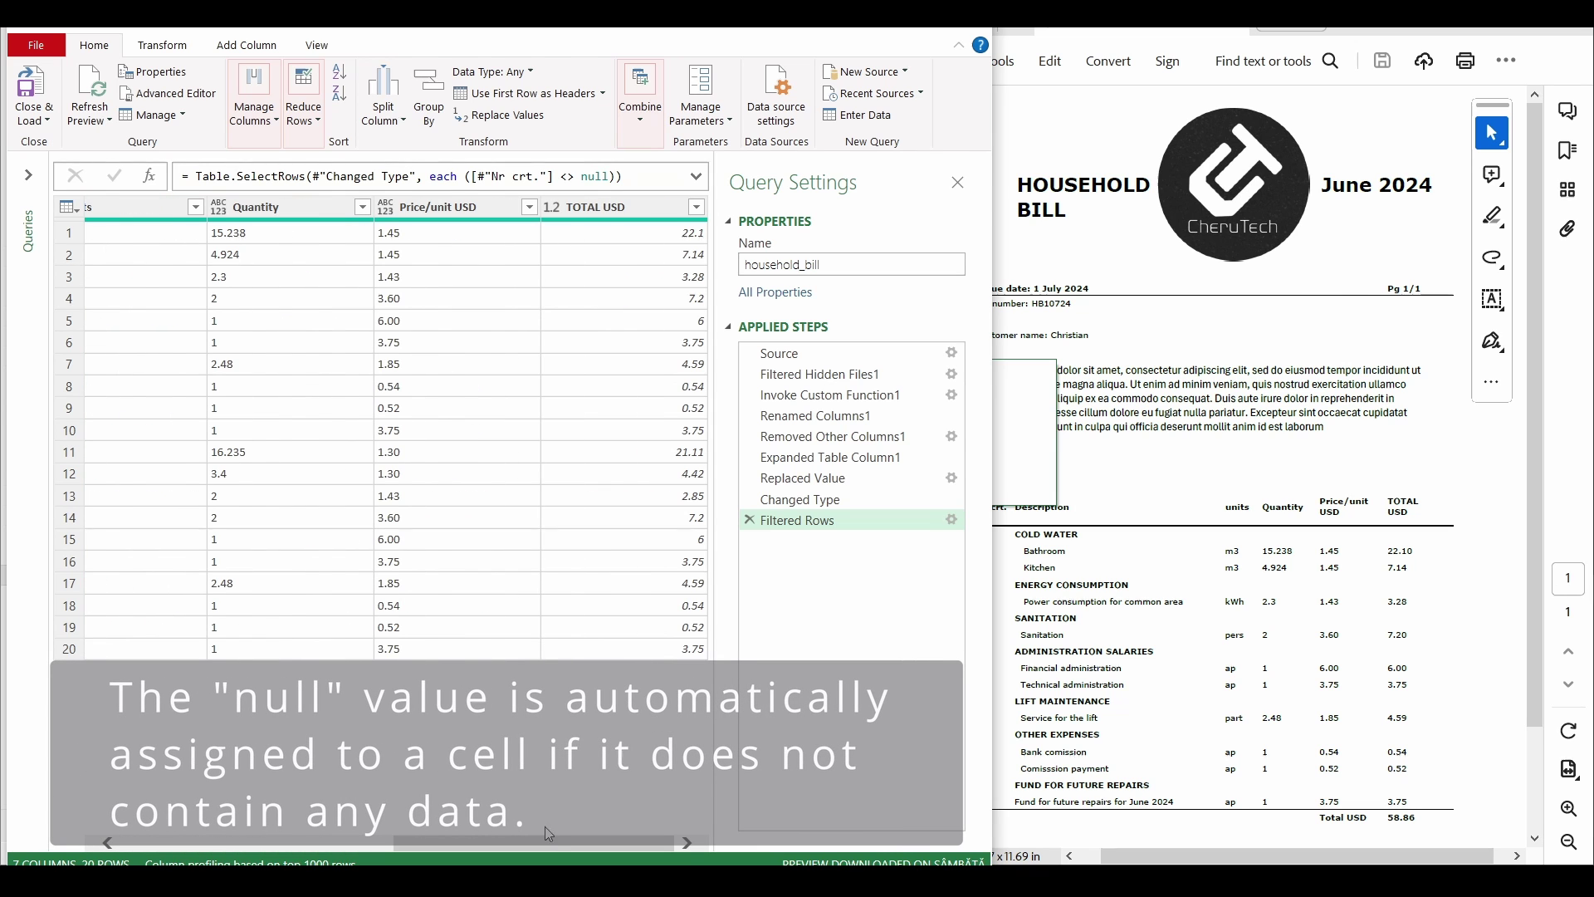
left_click_drag(545, 839, 366, 840)
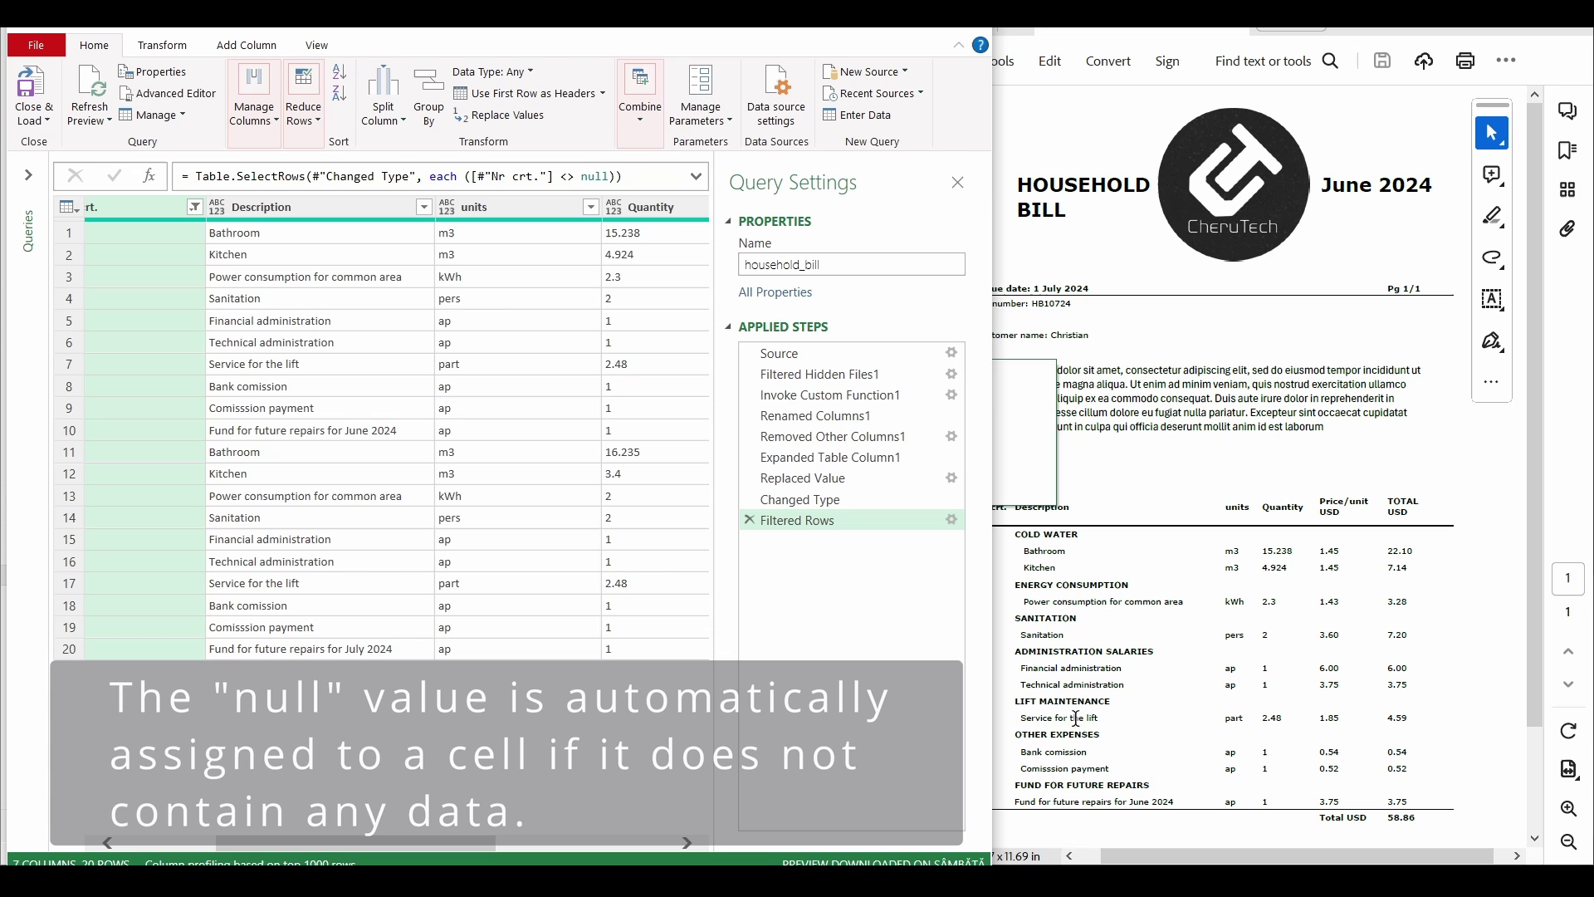
key("Delete")
scroll(397, 792, "down", 3)
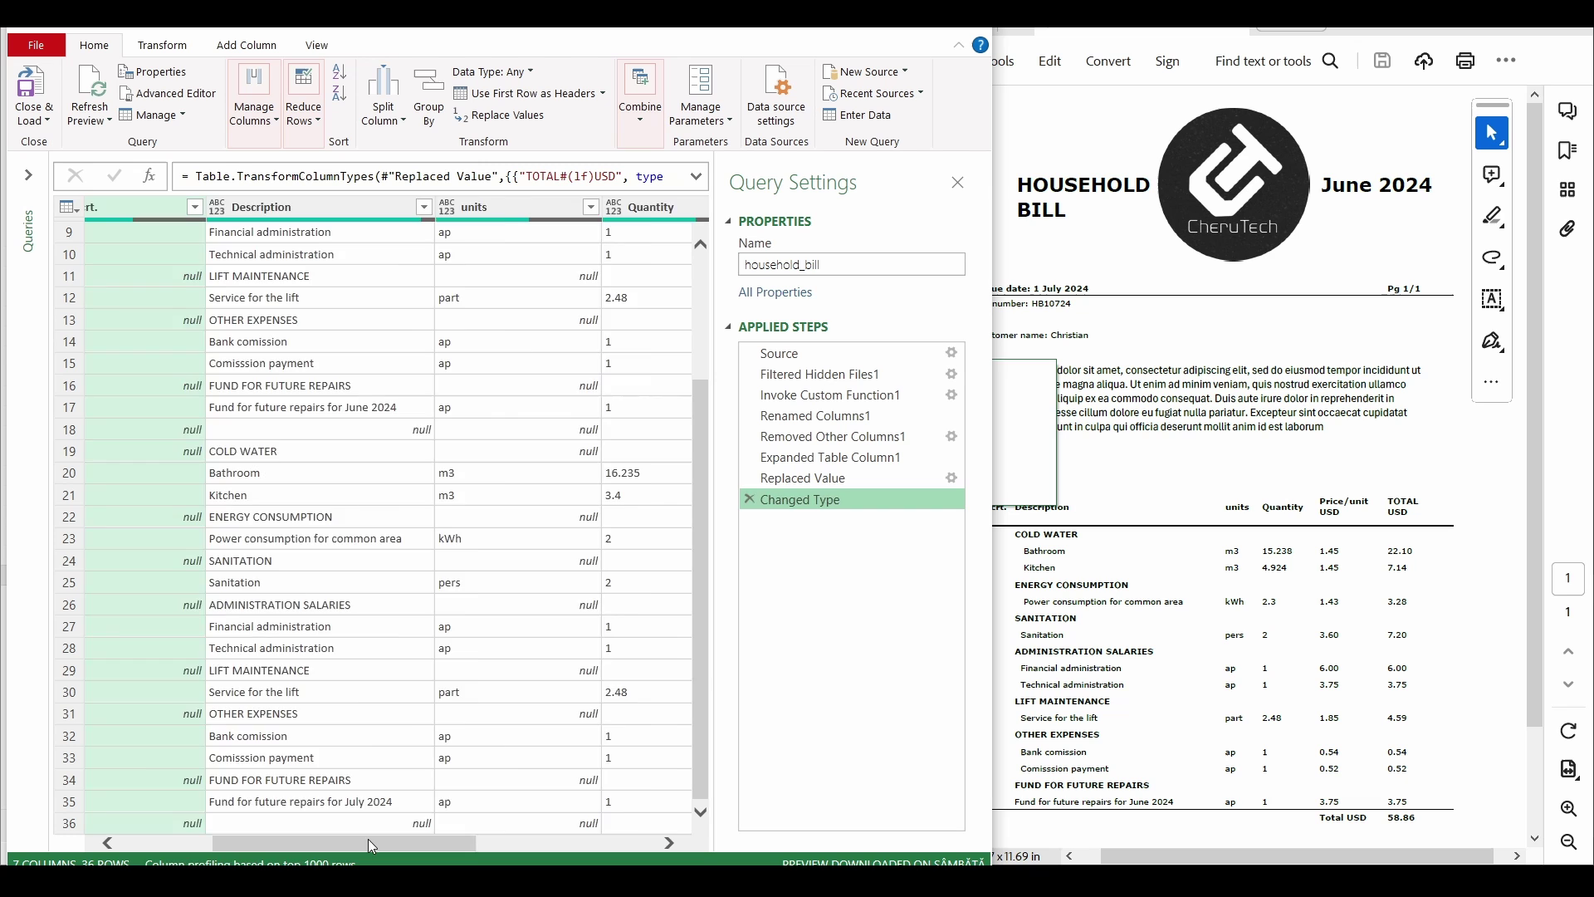
left_click_drag(367, 838, 203, 842)
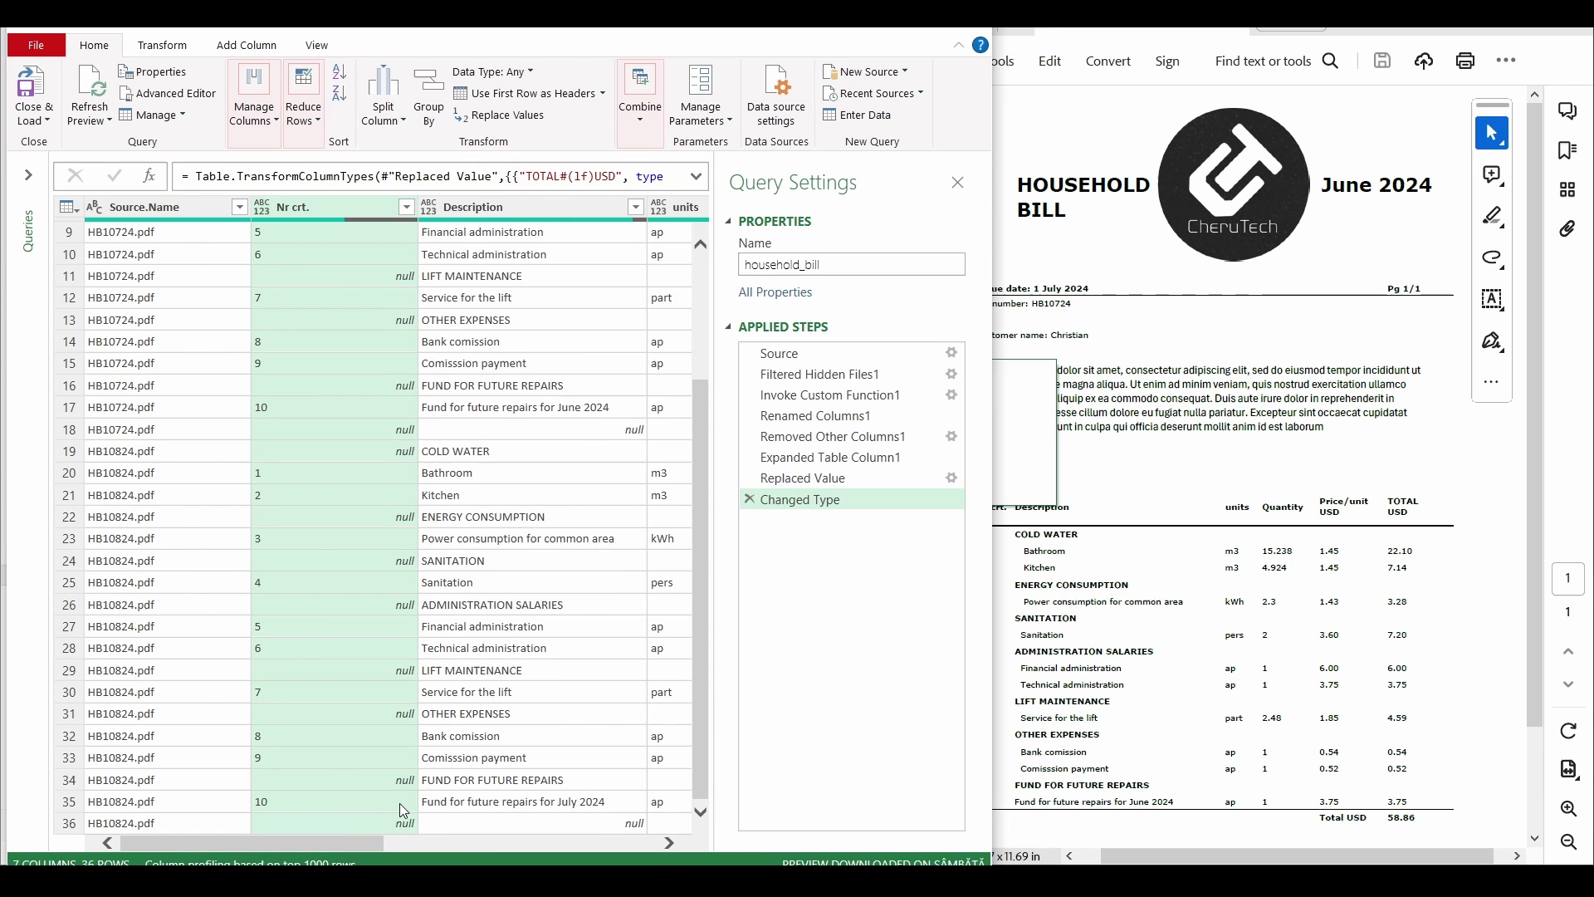
left_click(440, 842)
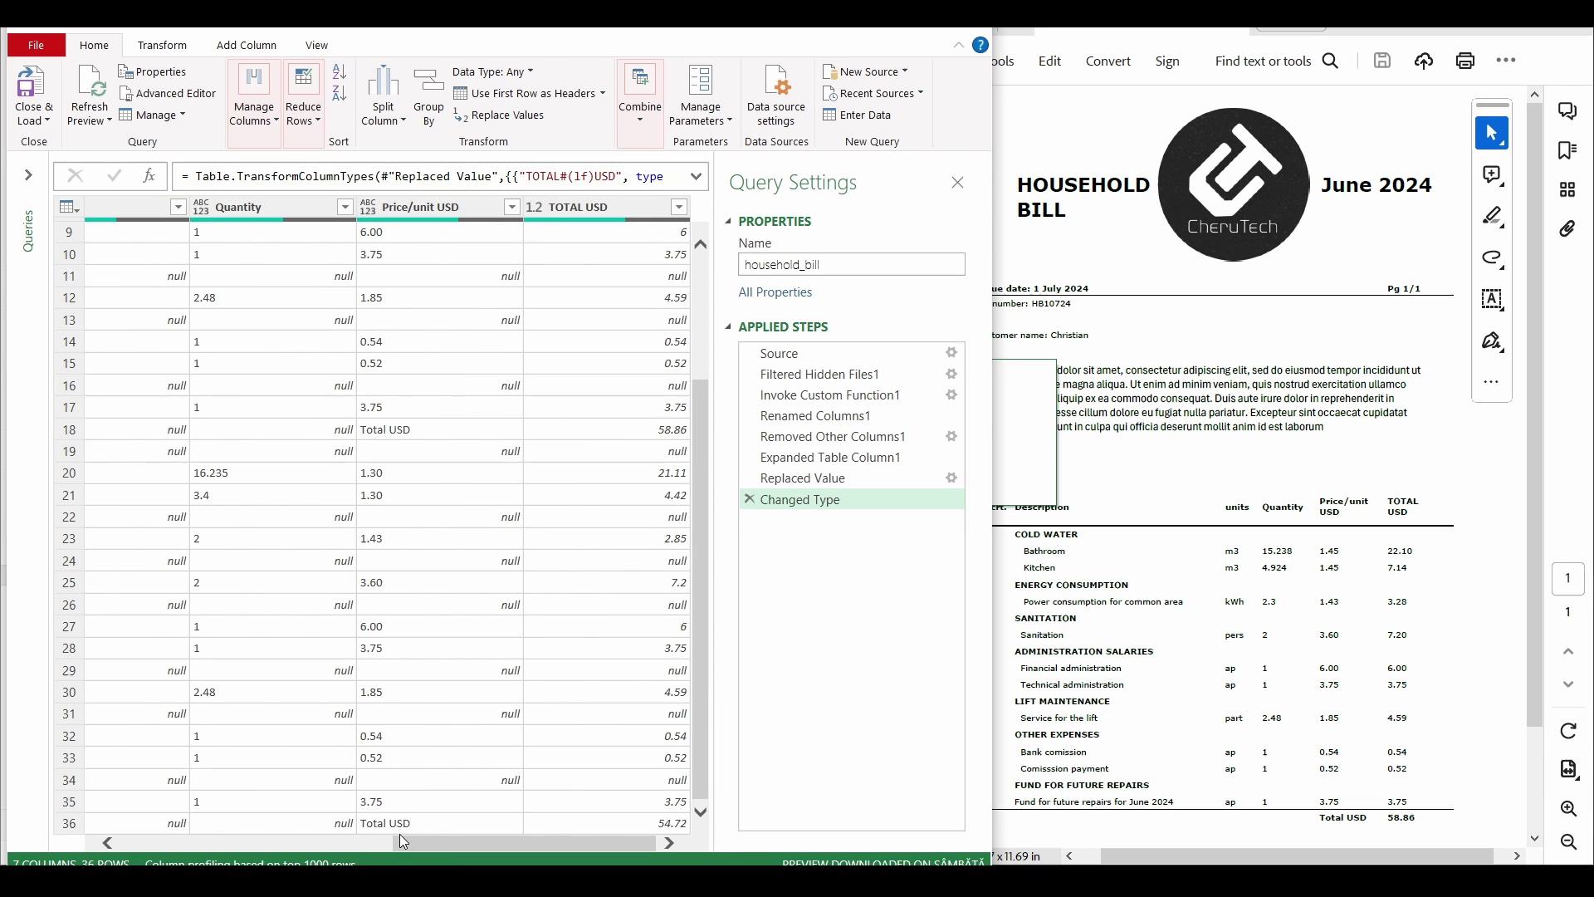
left_click_drag(401, 842, 191, 844)
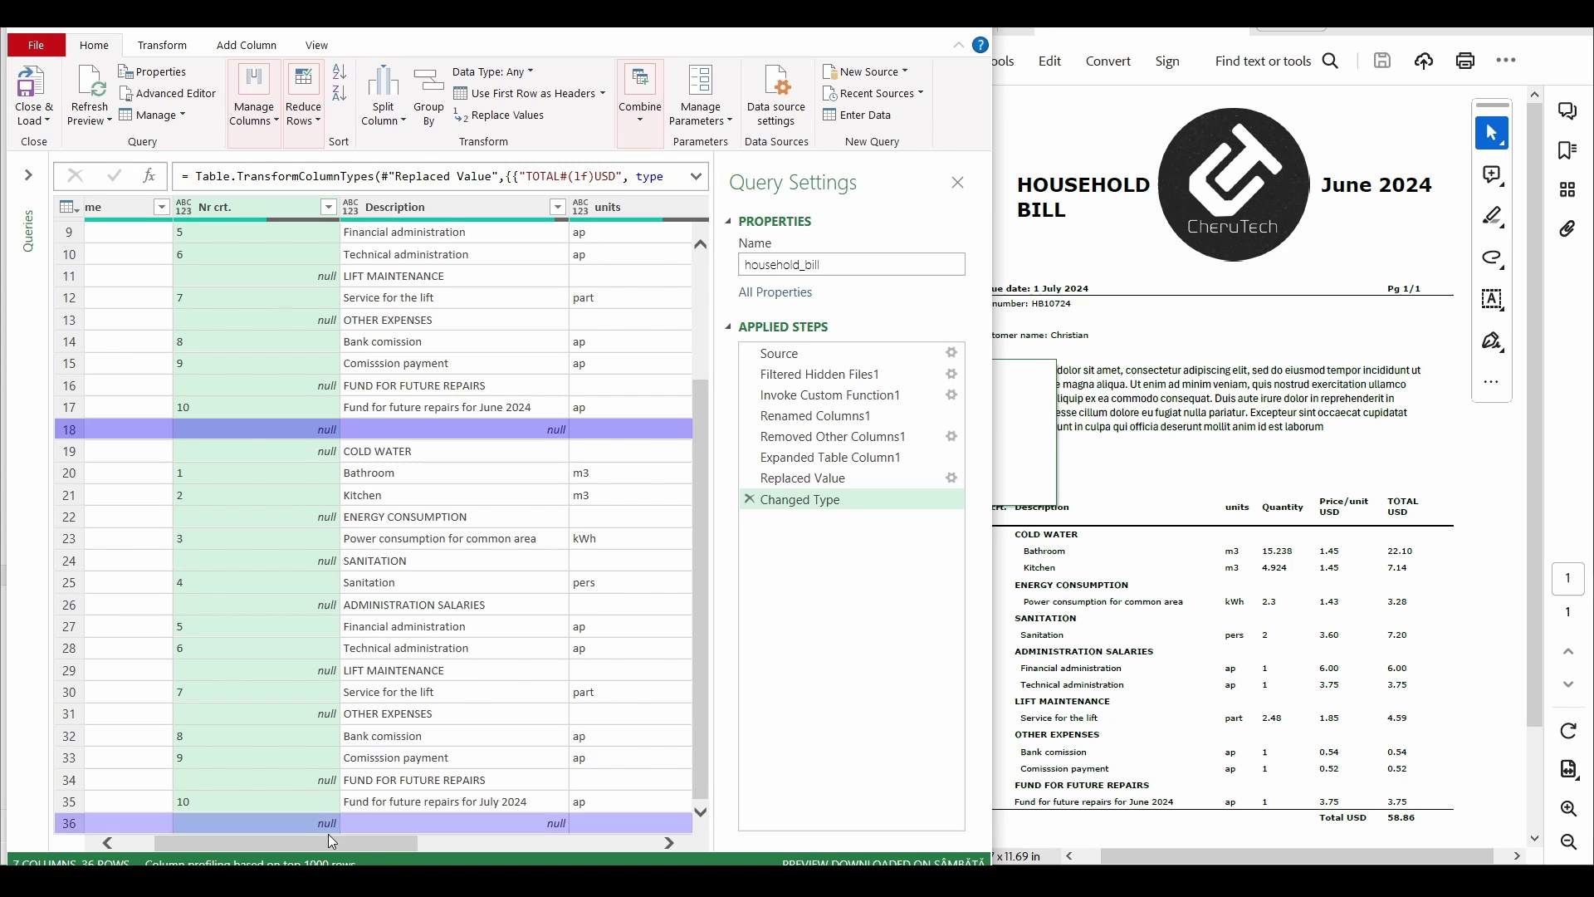
left_click_drag(332, 842, 619, 851)
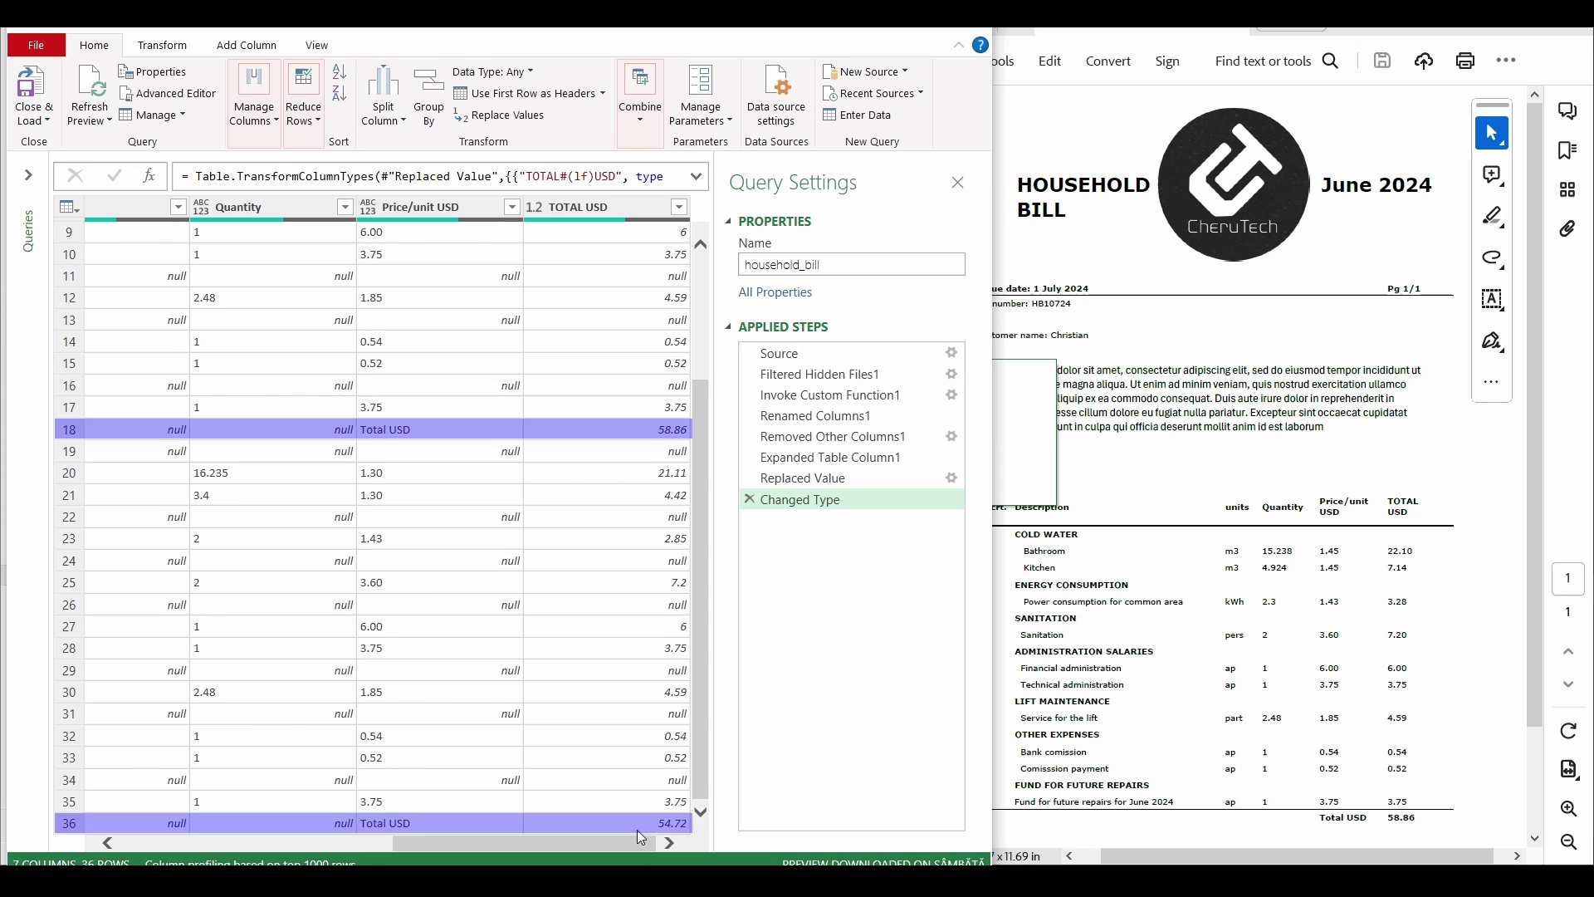
left_click(637, 826)
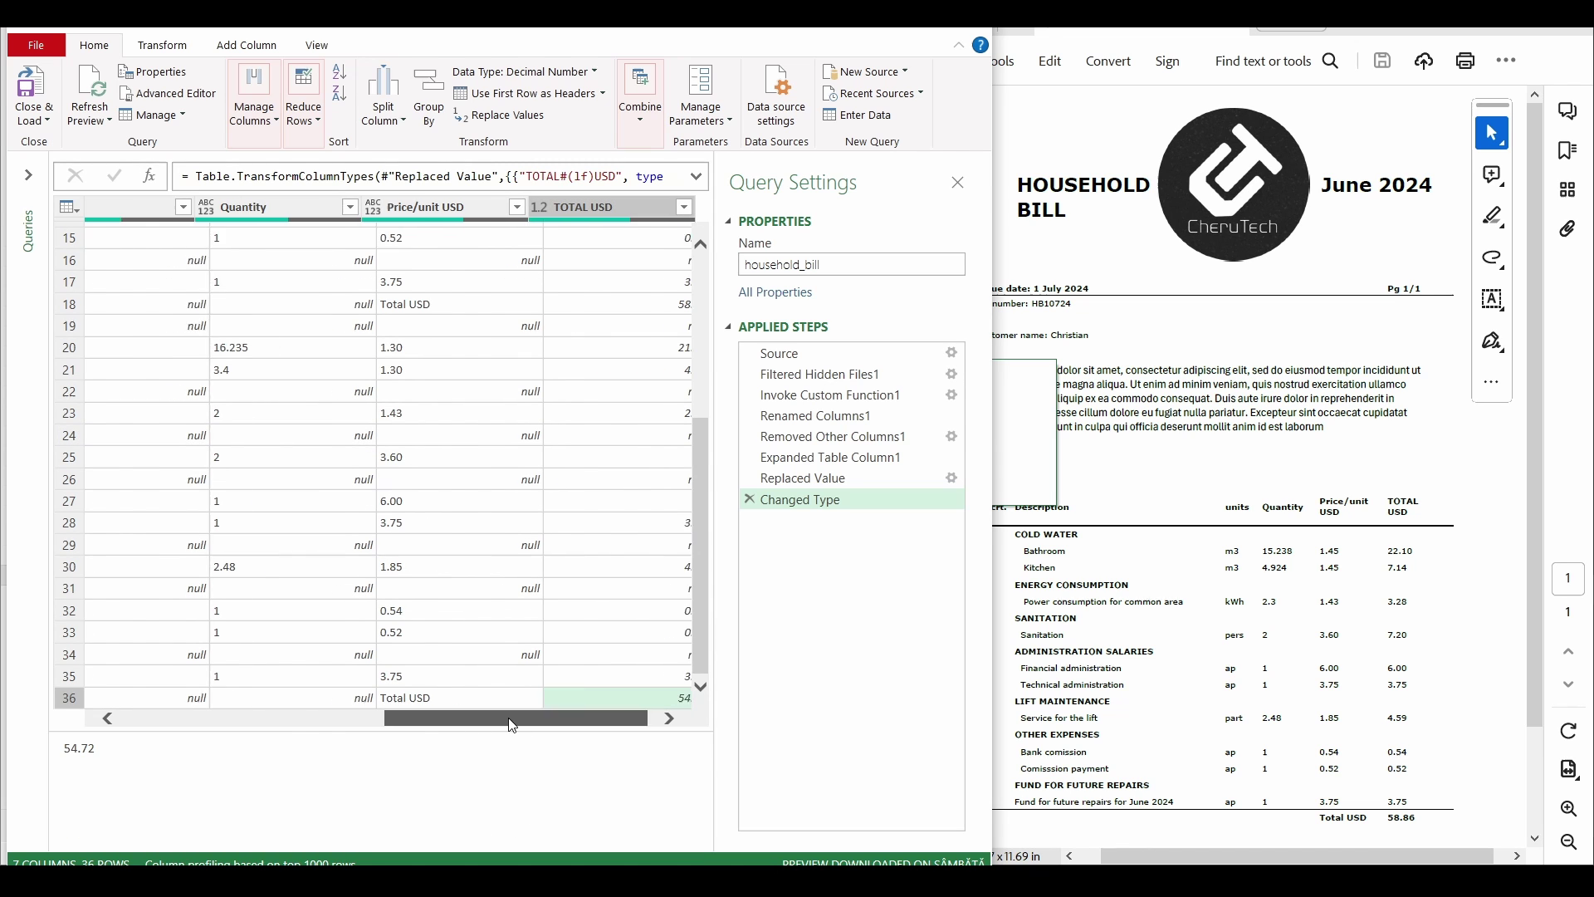
left_click_drag(512, 725, 304, 730)
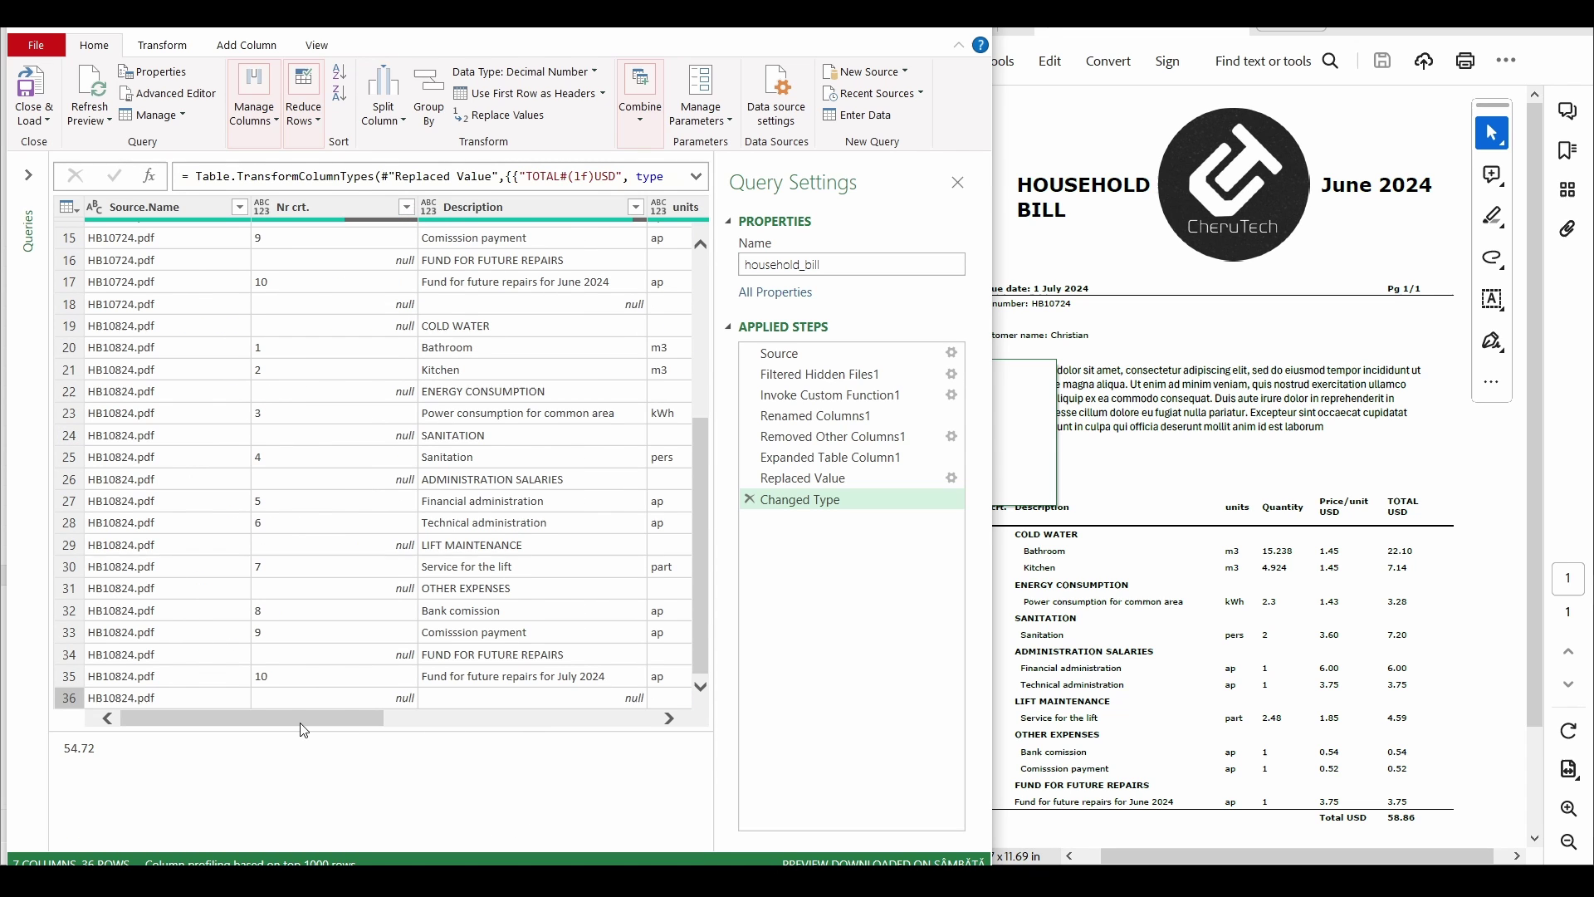
left_click_drag(307, 726, 623, 695)
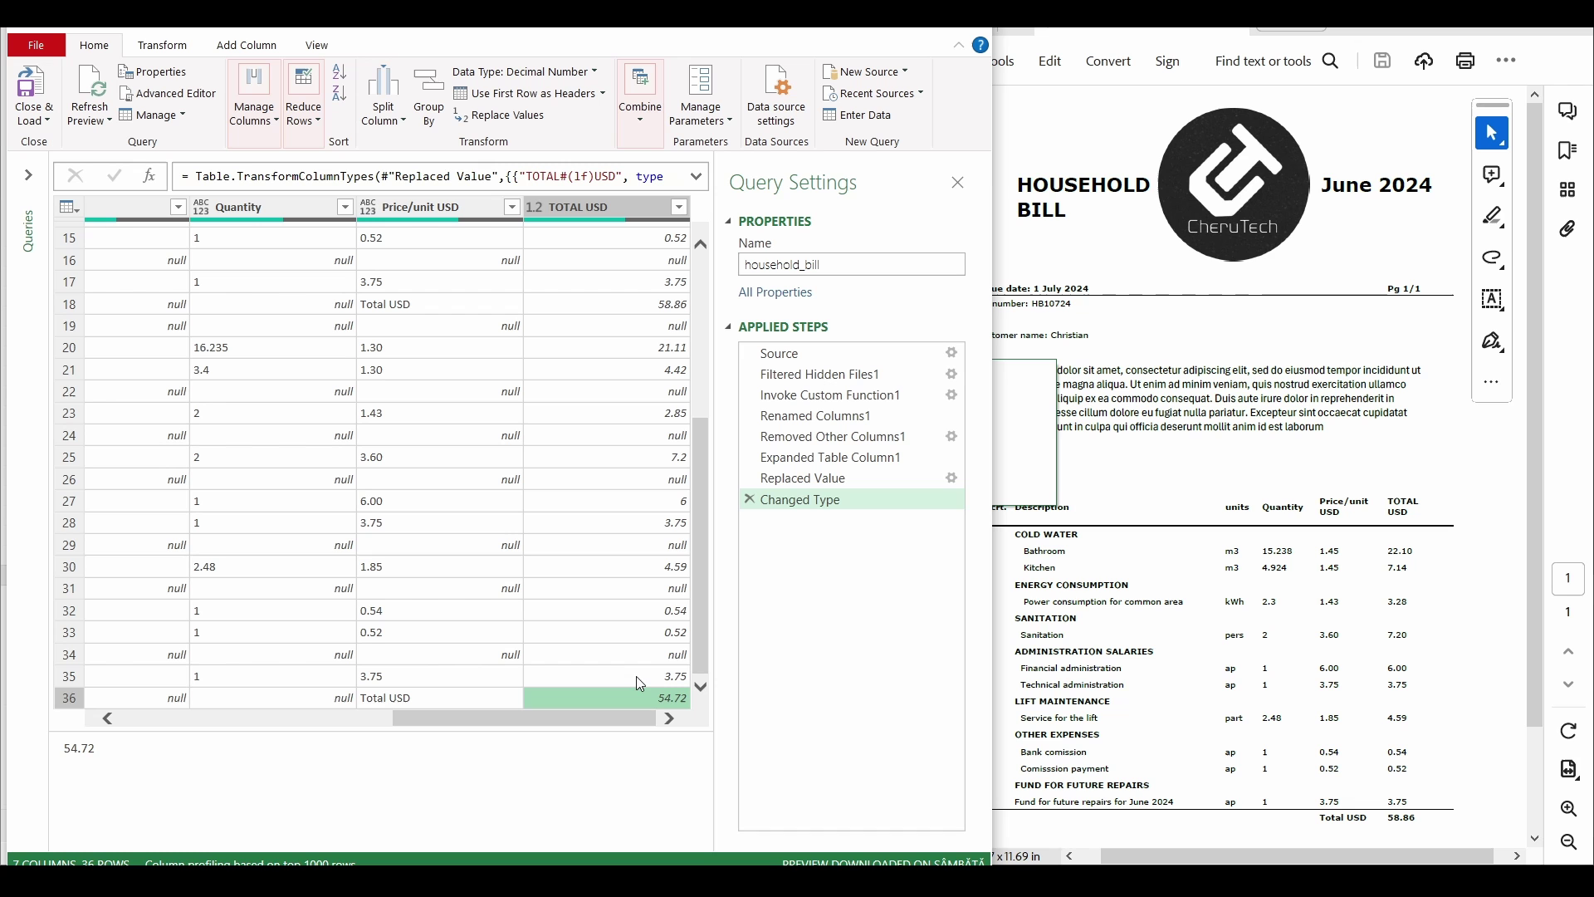
left_click_drag(521, 717, 312, 715)
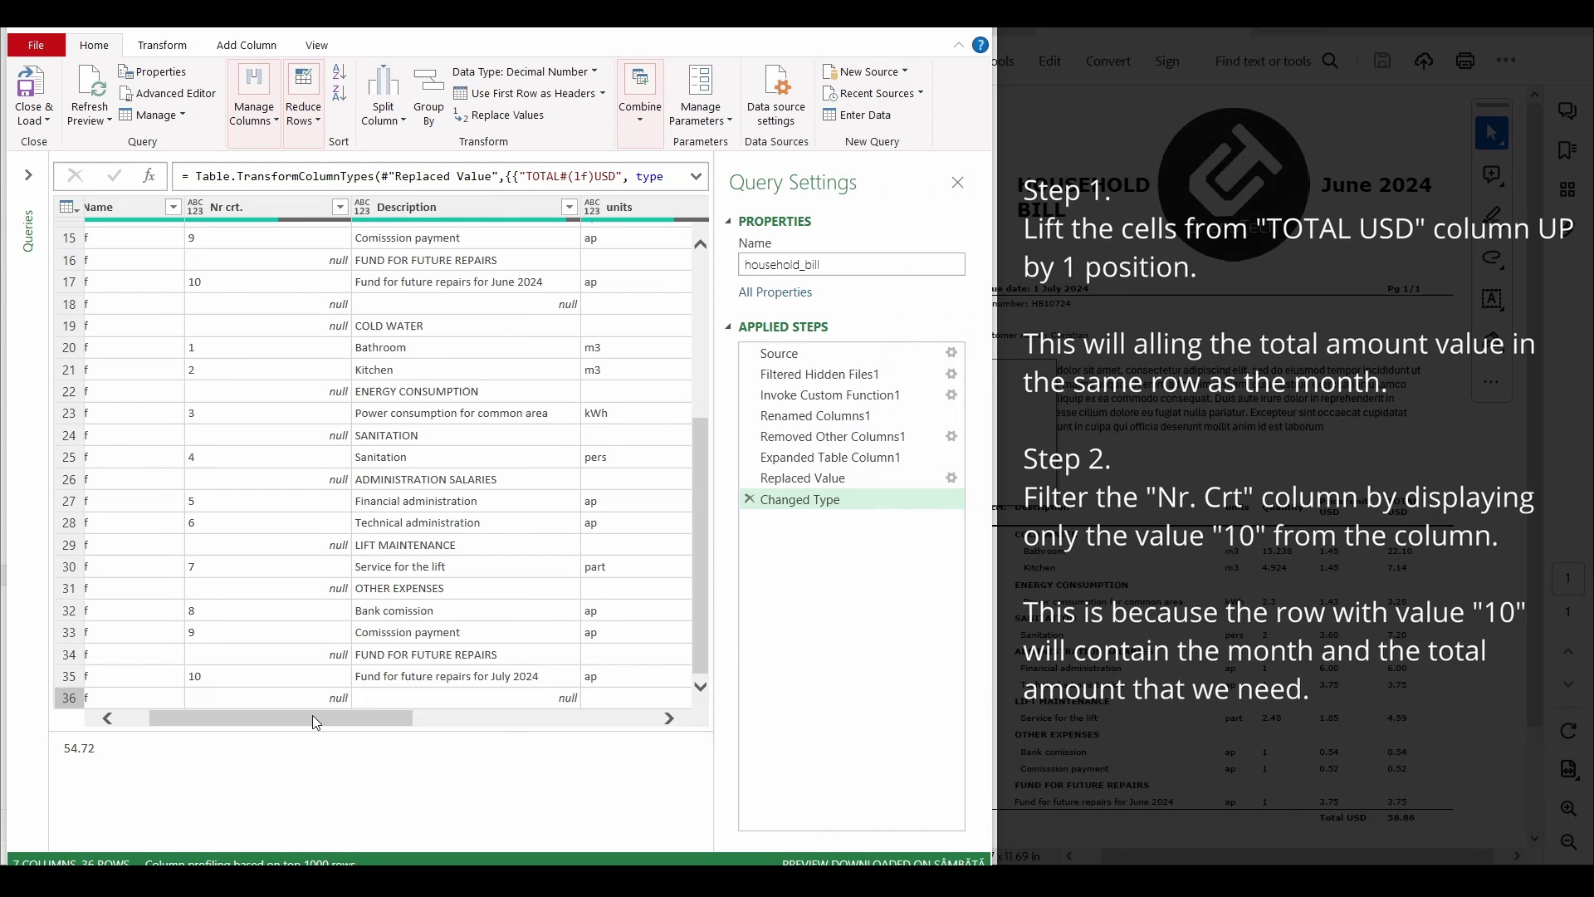
left_click(341, 207)
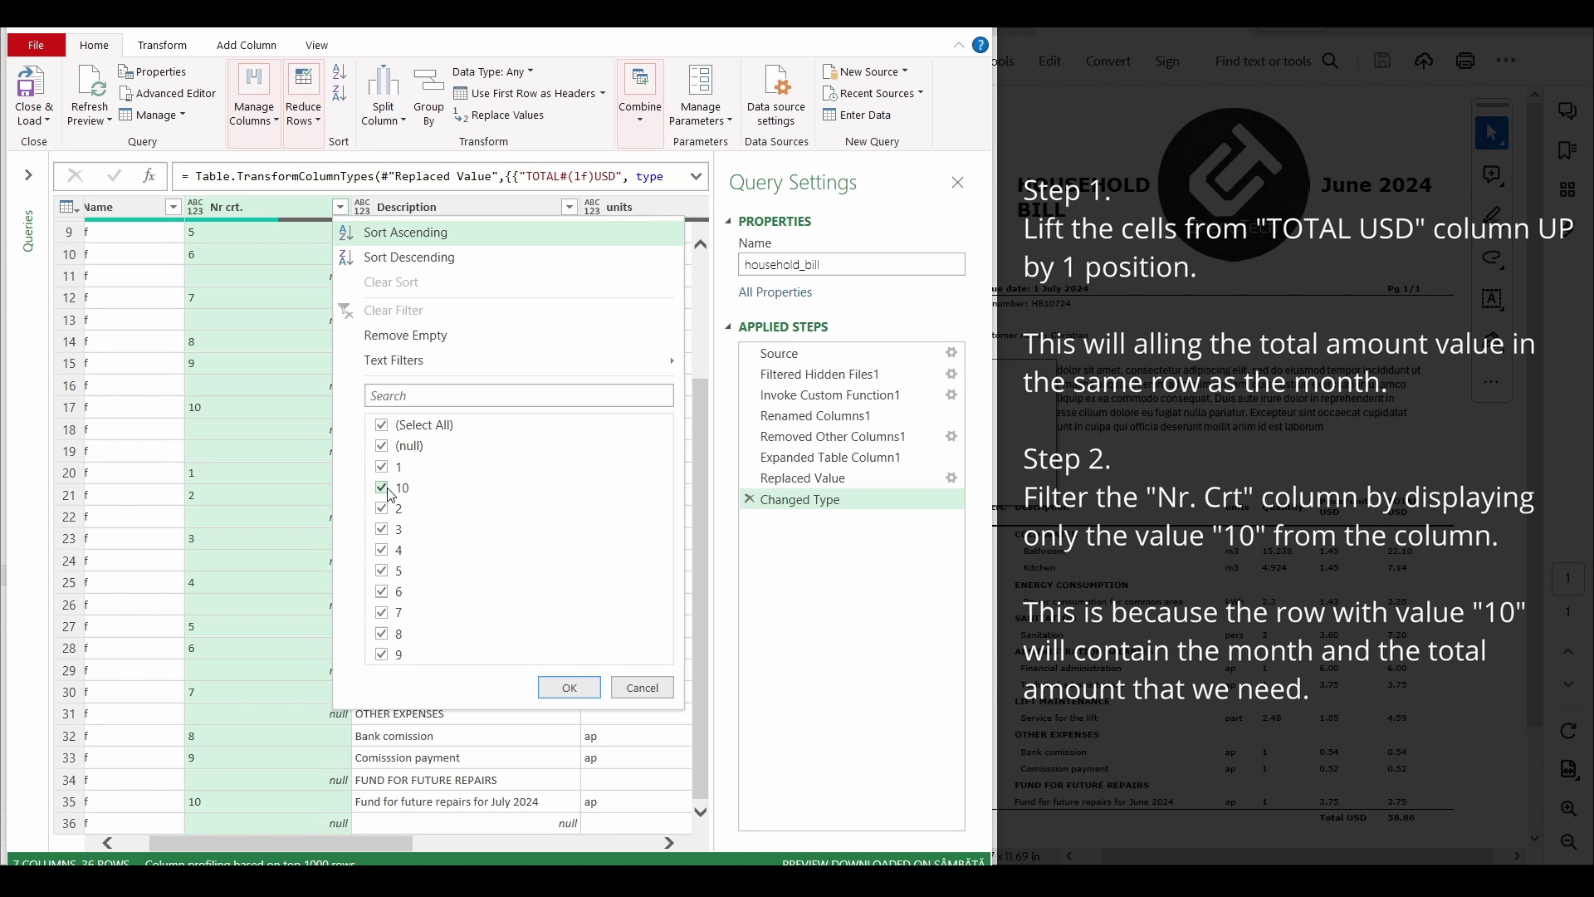
left_click(643, 687)
left_click_drag(390, 842, 661, 840)
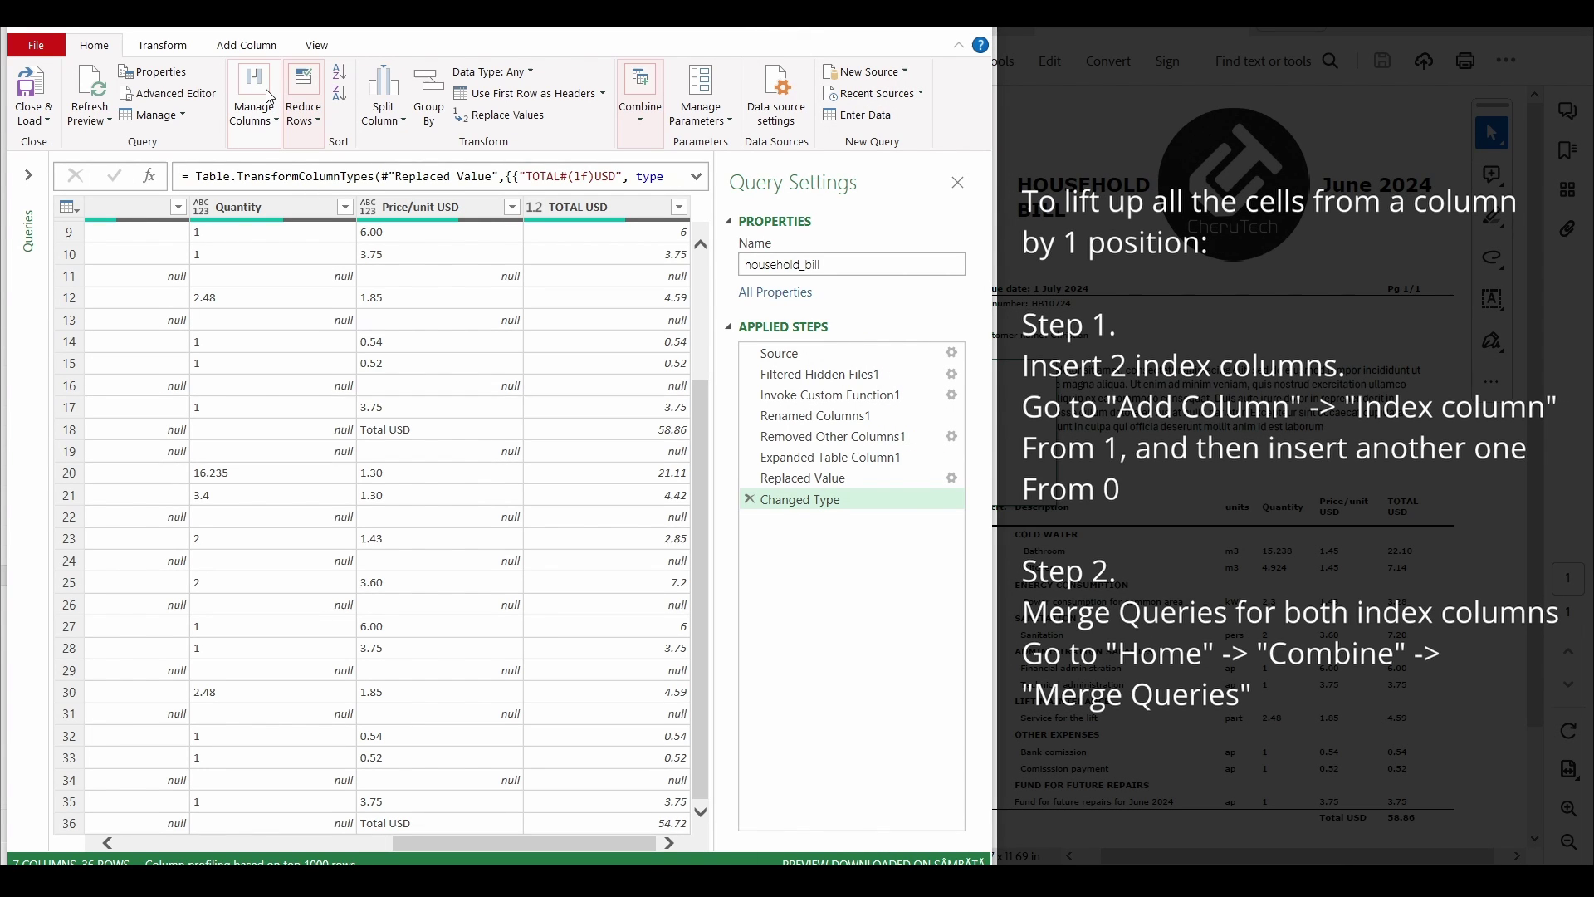
Step: Add an Index column starting at 1, discarding the first index added from 0
left_click(248, 46)
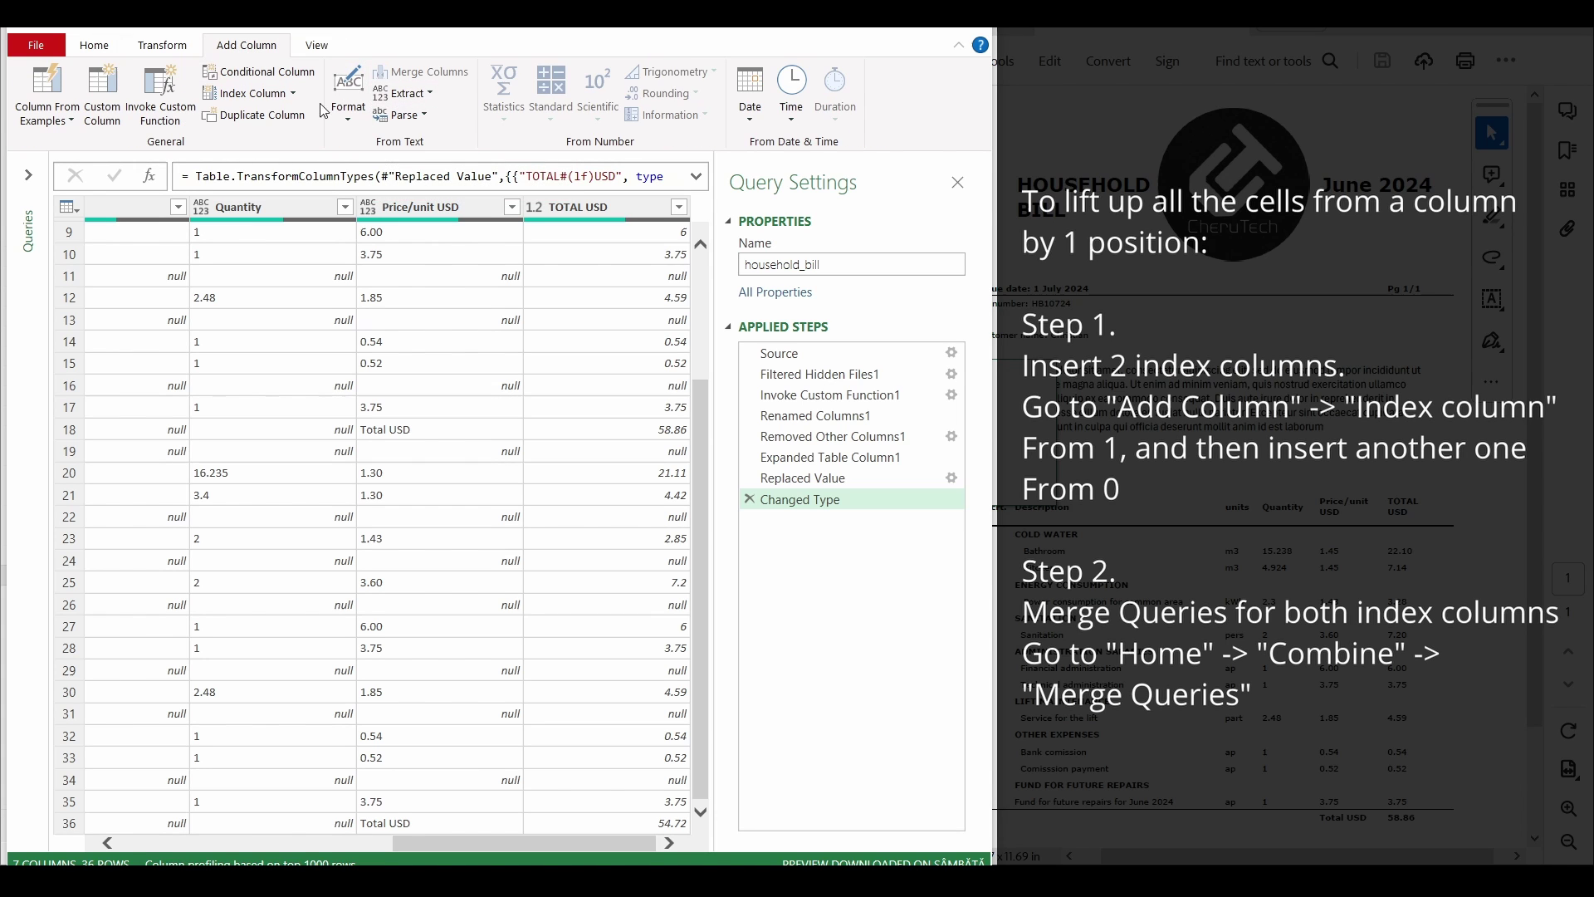
left_click(287, 94)
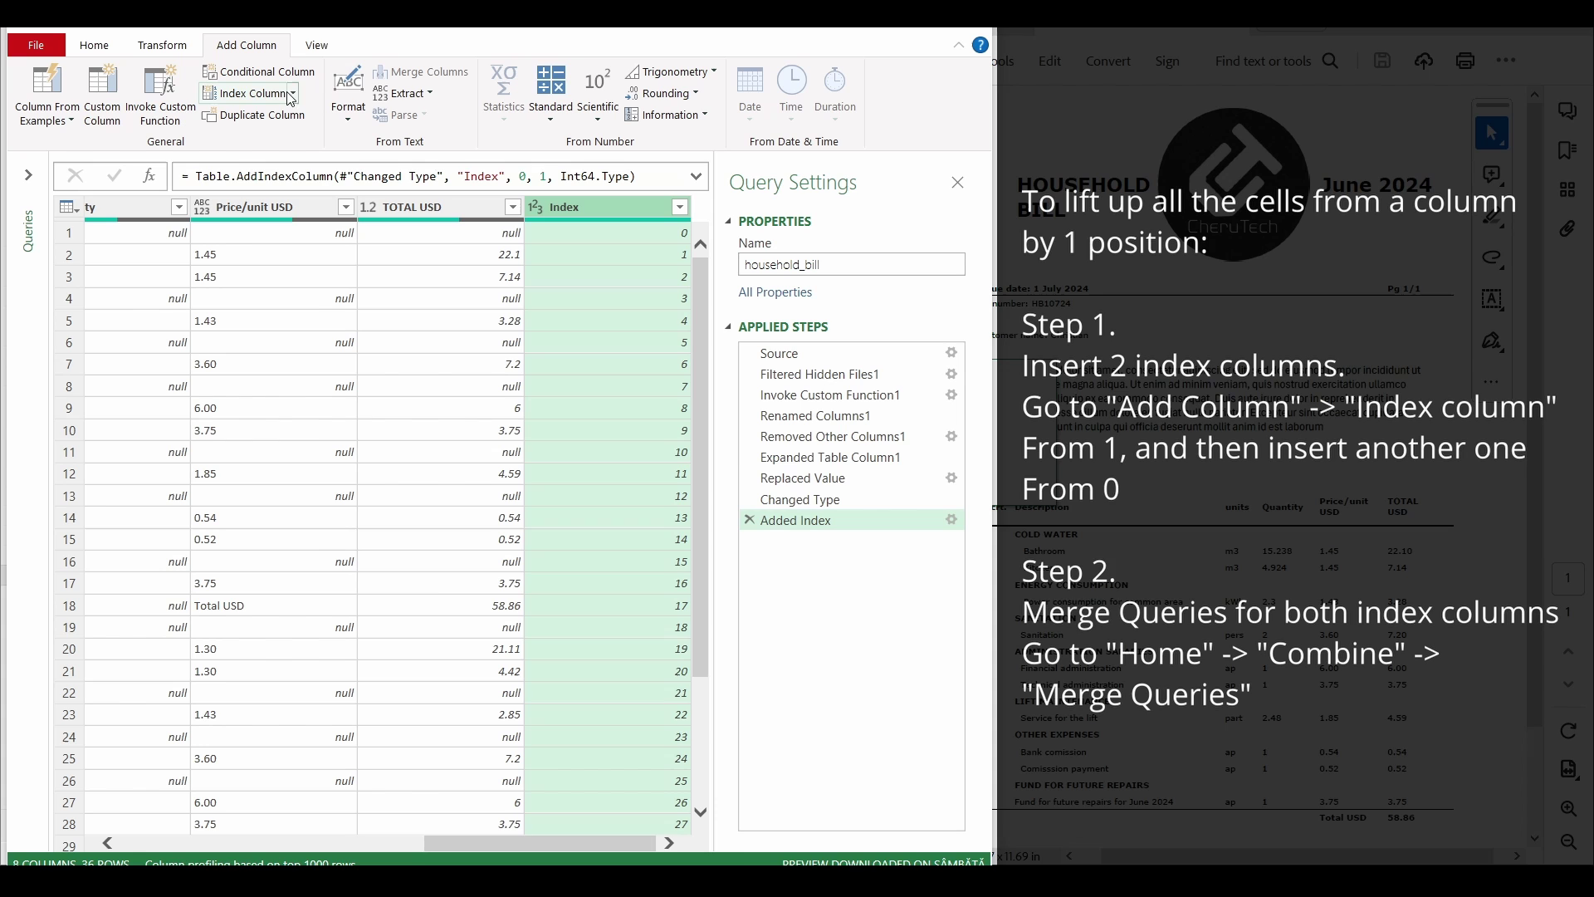
left_click(749, 520)
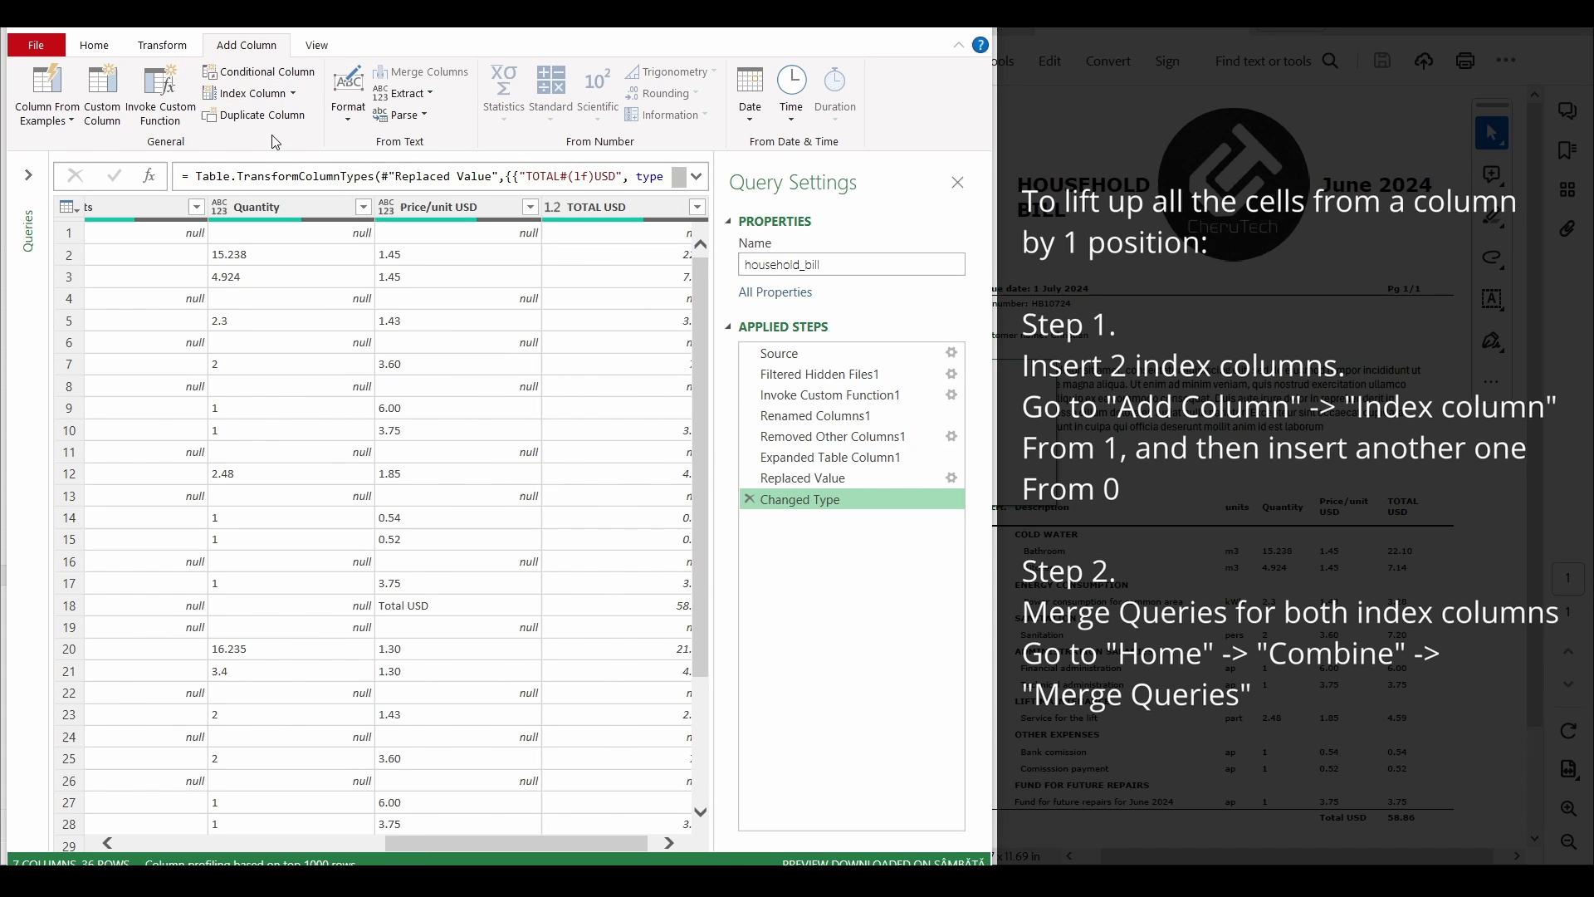
left_click(293, 94)
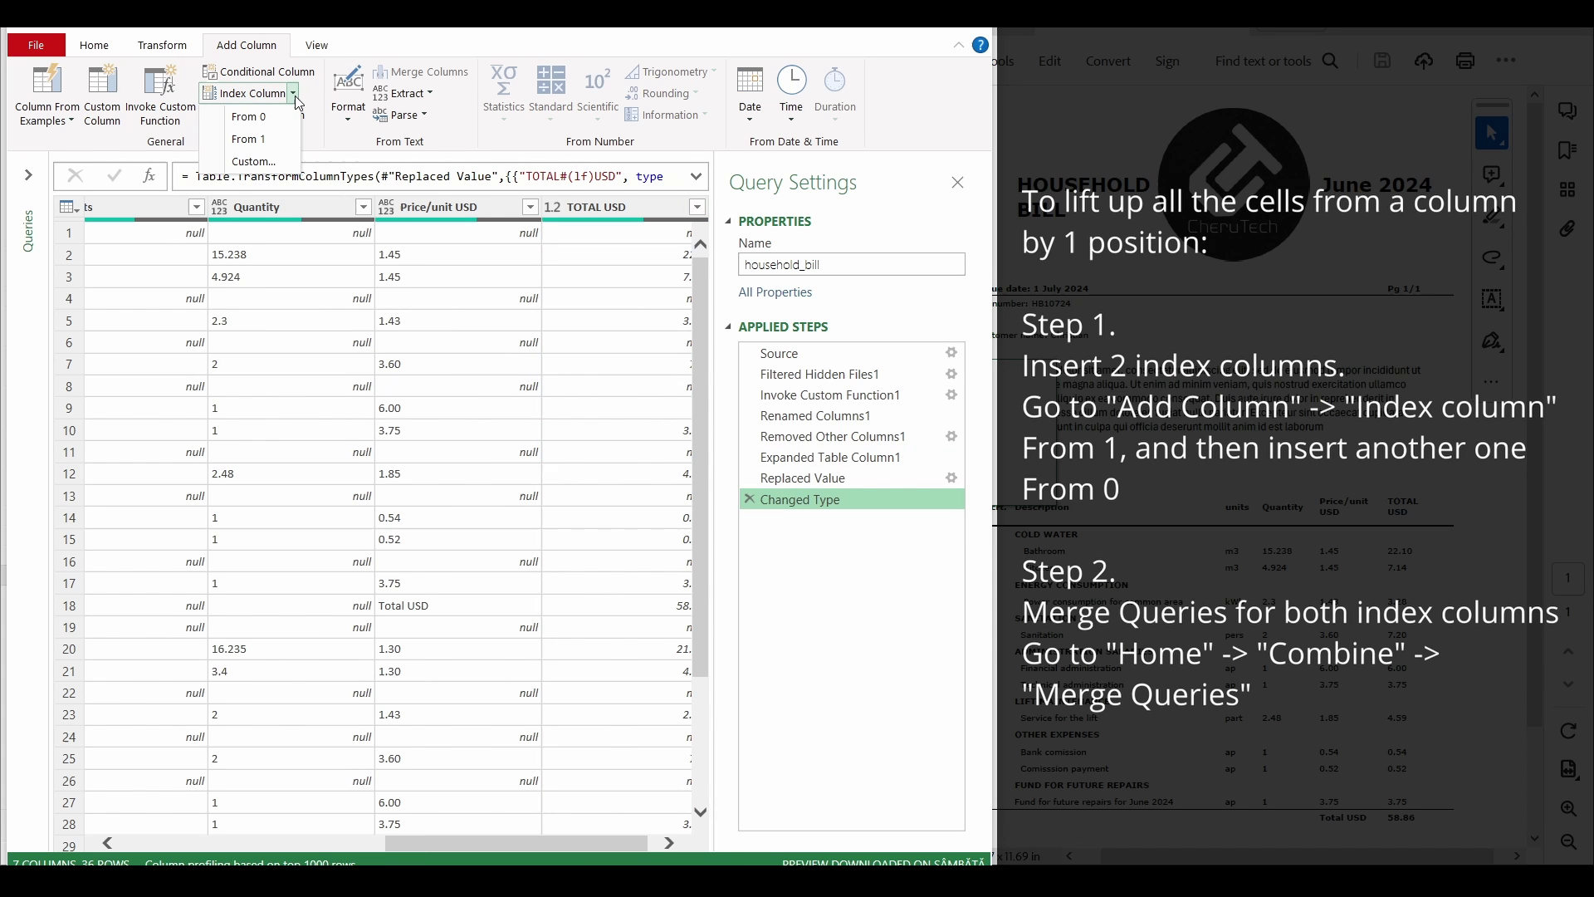
left_click(255, 146)
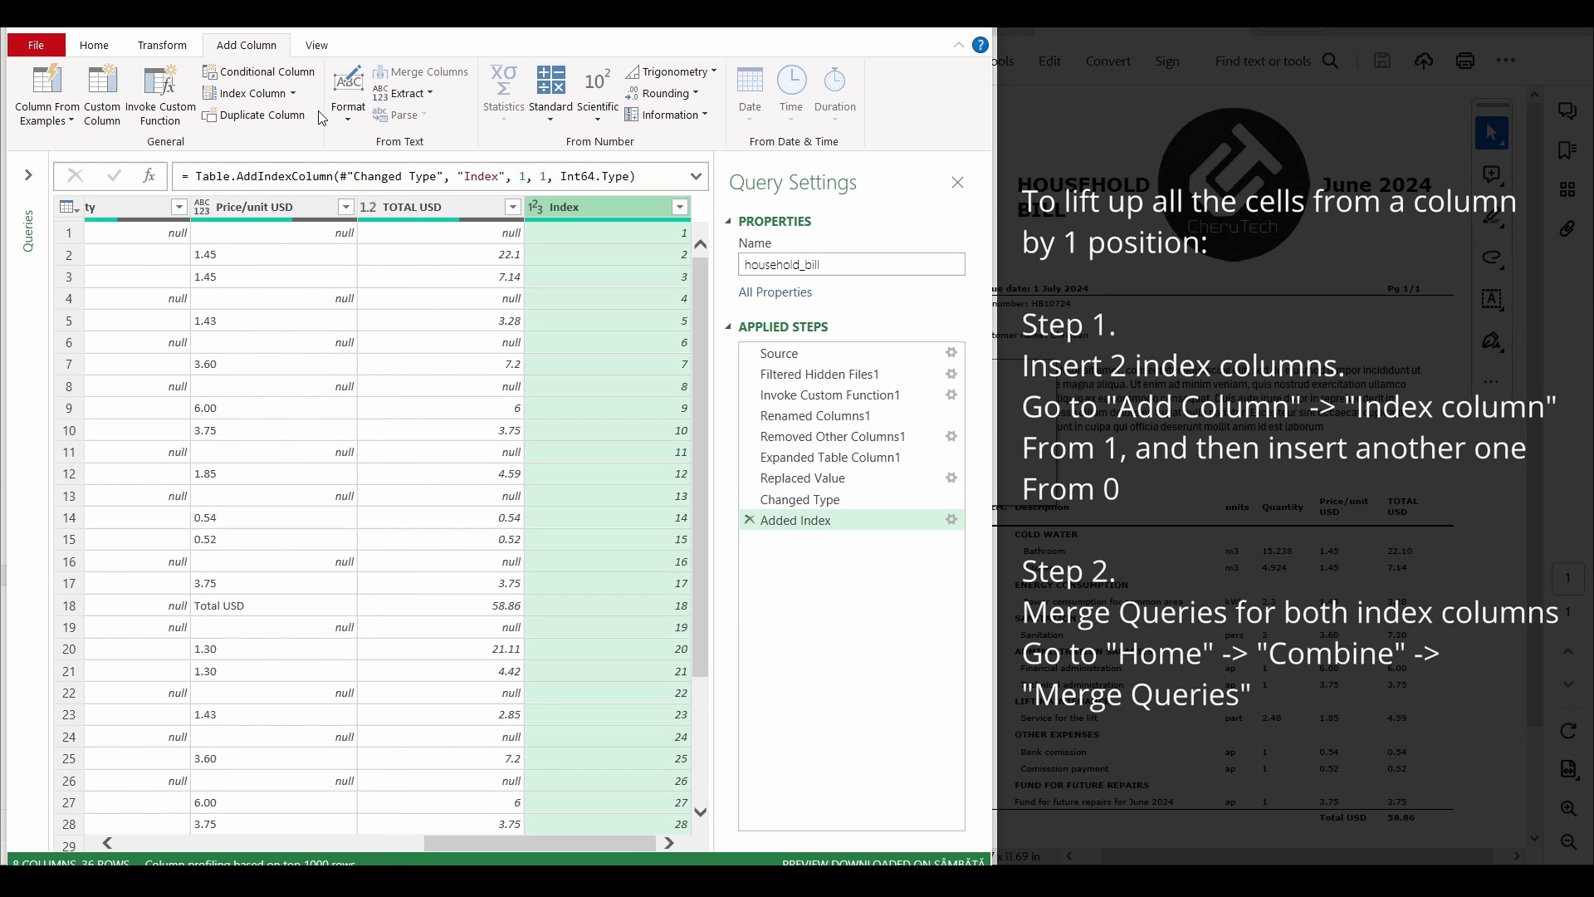
Step: Add an Index.1 column starting at 0 and select both index columns for merging
left_click(293, 94)
left_click(256, 119)
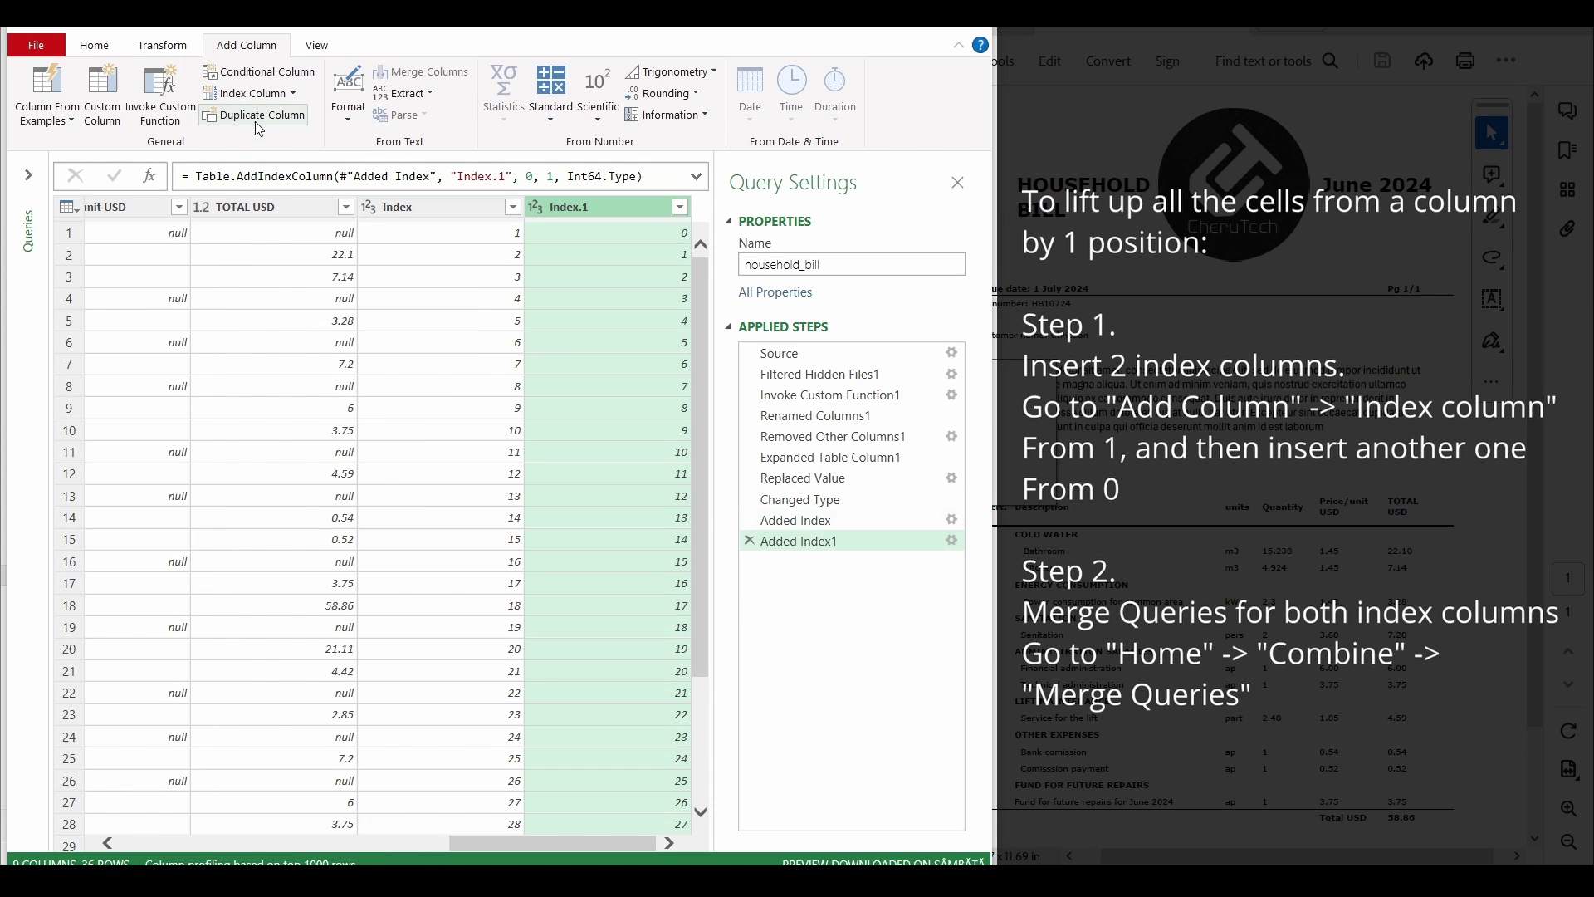
left_click(431, 215, "ctrl")
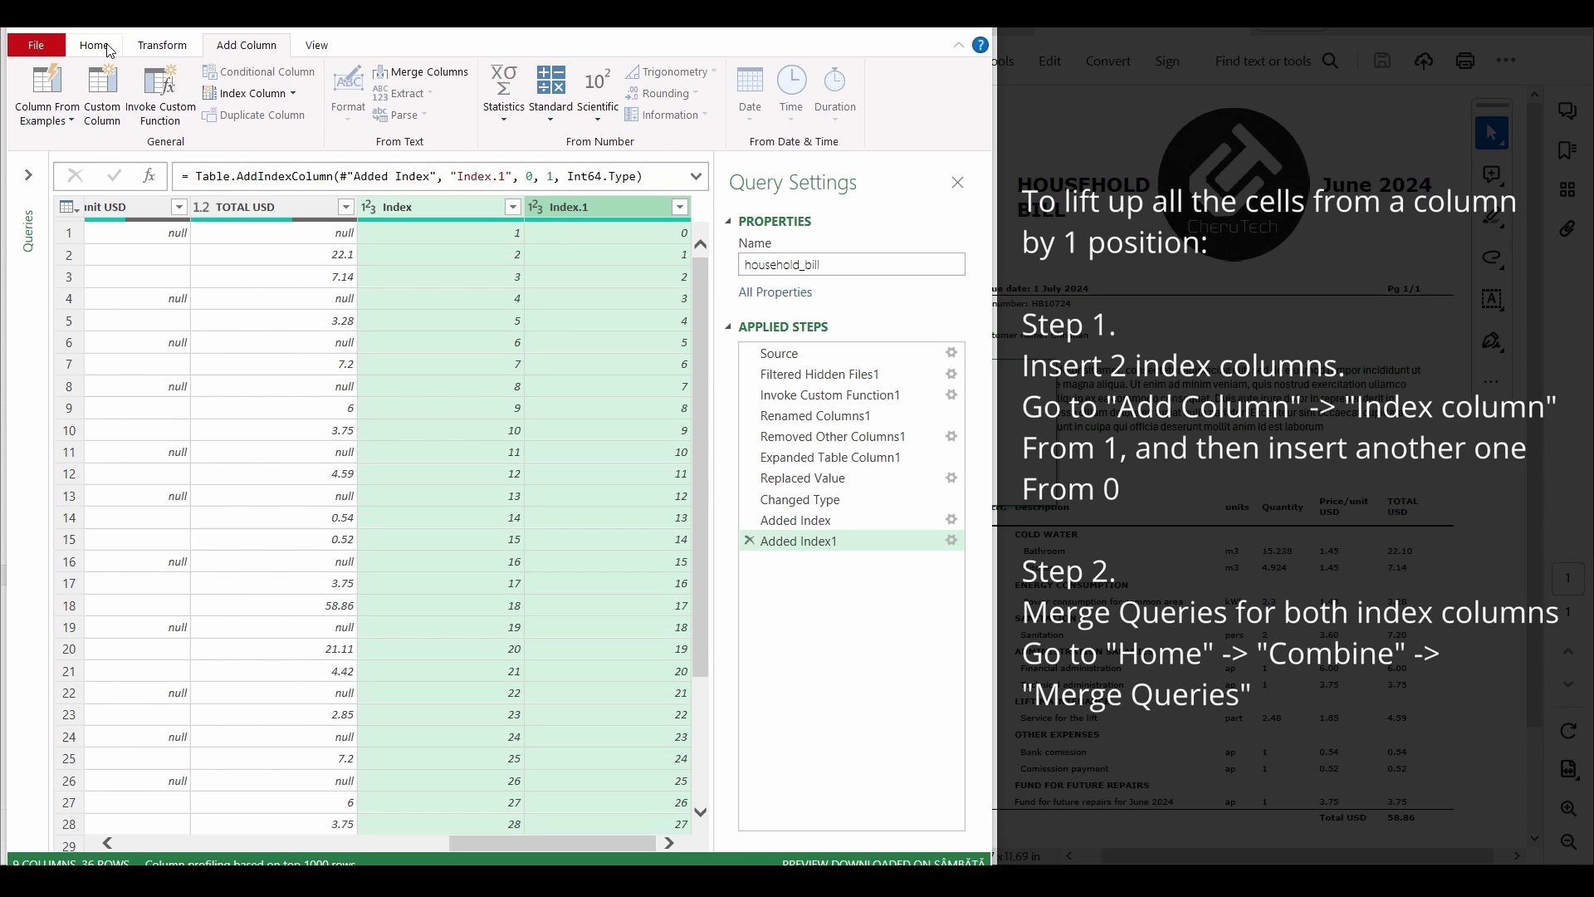
left_click(94, 45)
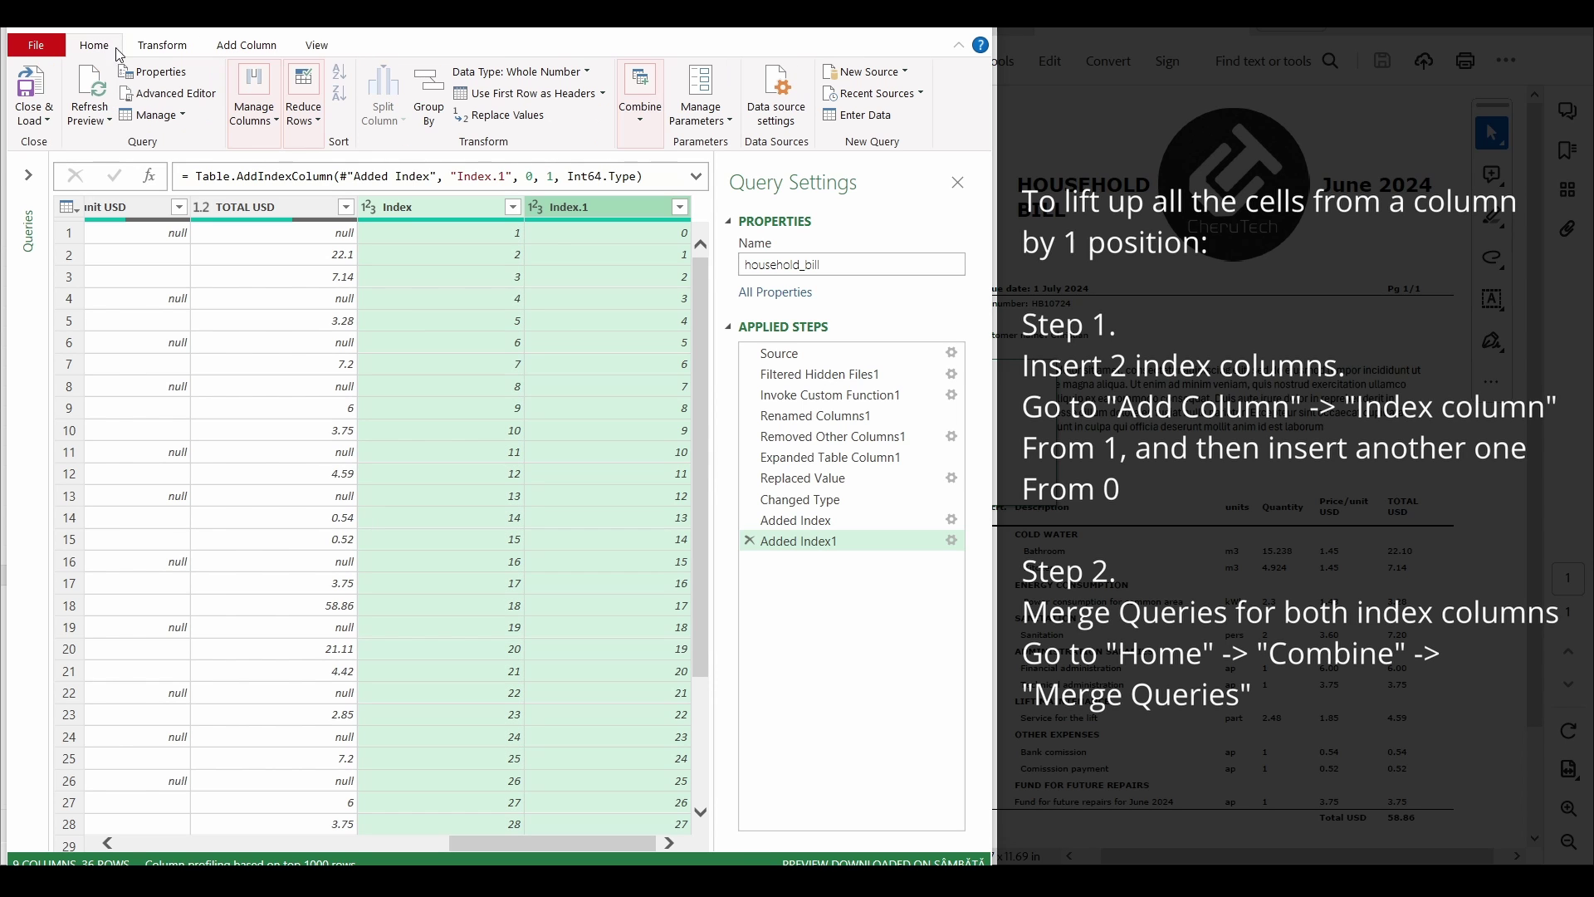
left_click(650, 139)
Step: Merge household_bill with itself, matching Index to Index.1 in a Left Outer join
left_click(662, 166)
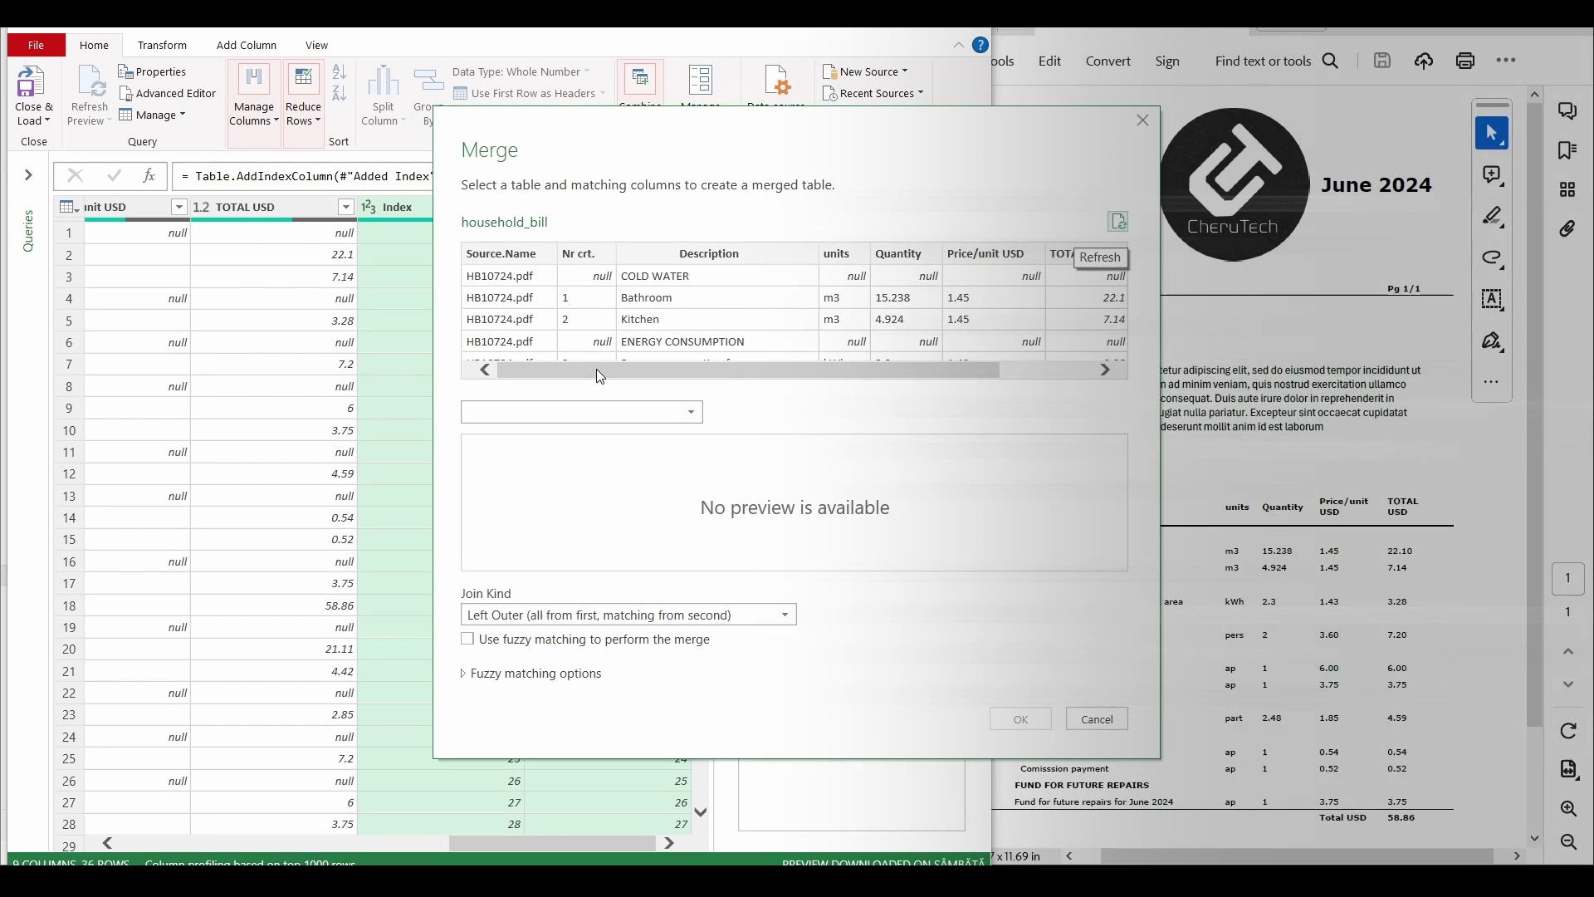
left_click_drag(596, 368, 704, 380)
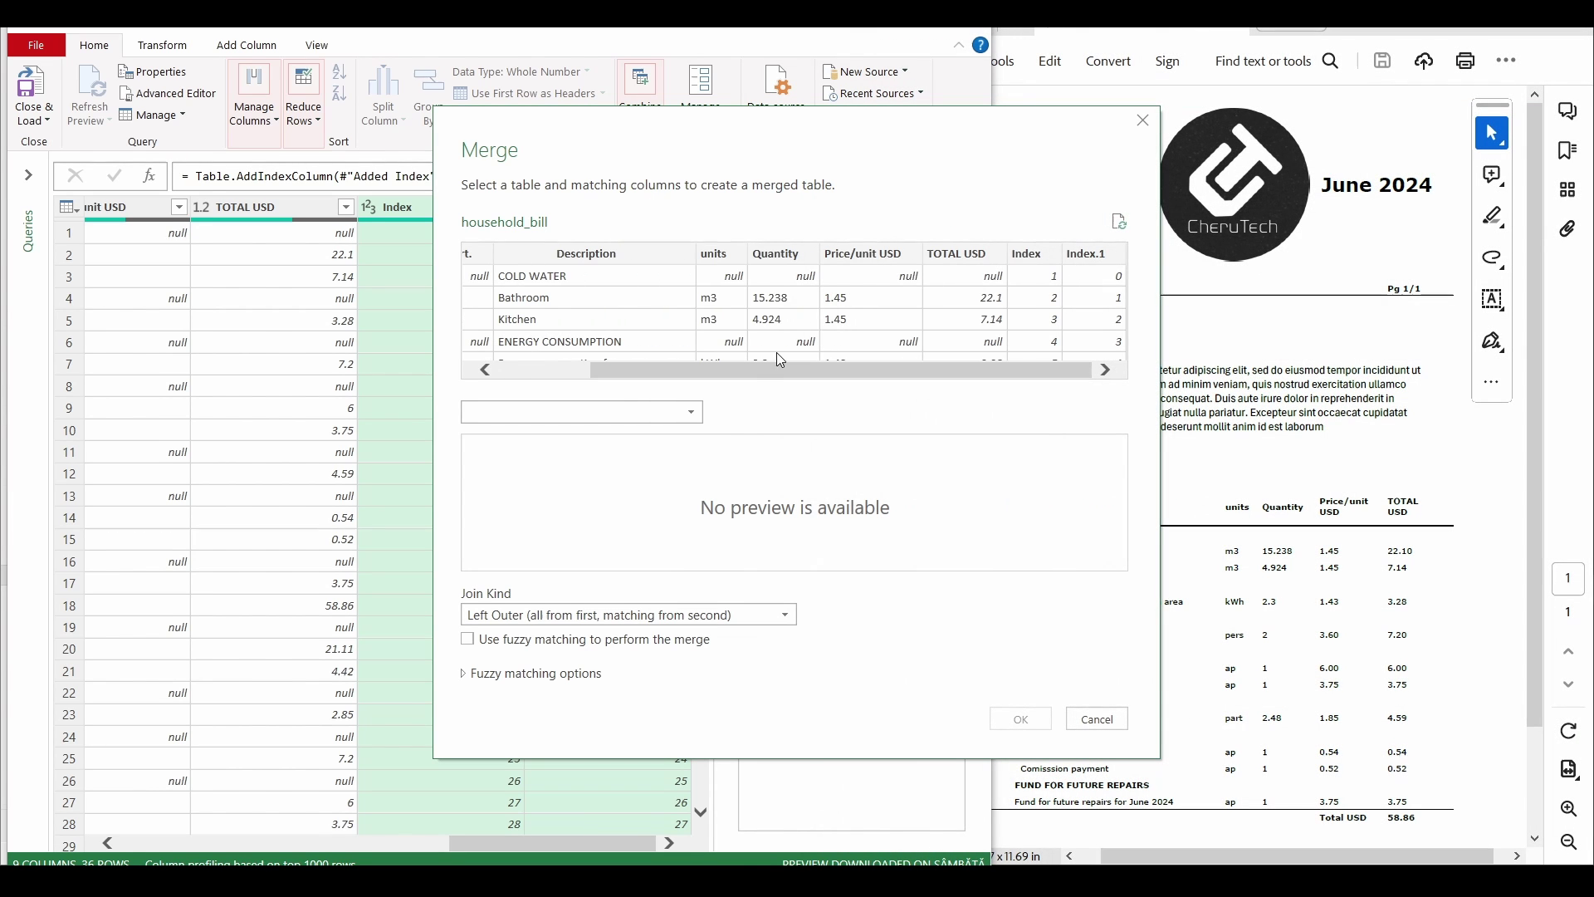
left_click(1036, 258)
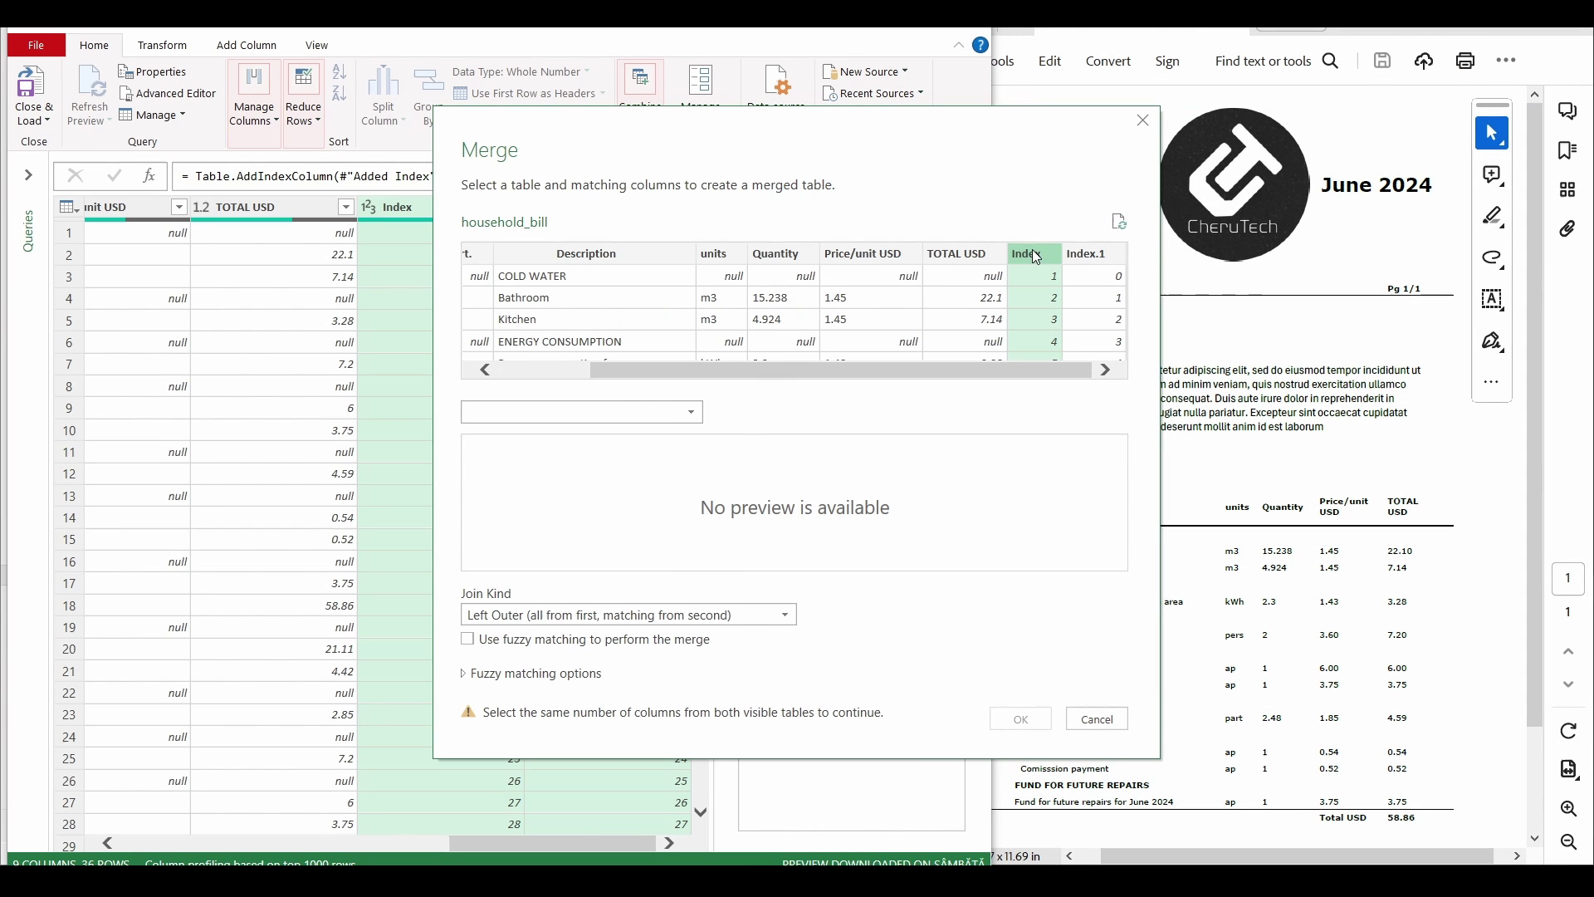
left_click(644, 418)
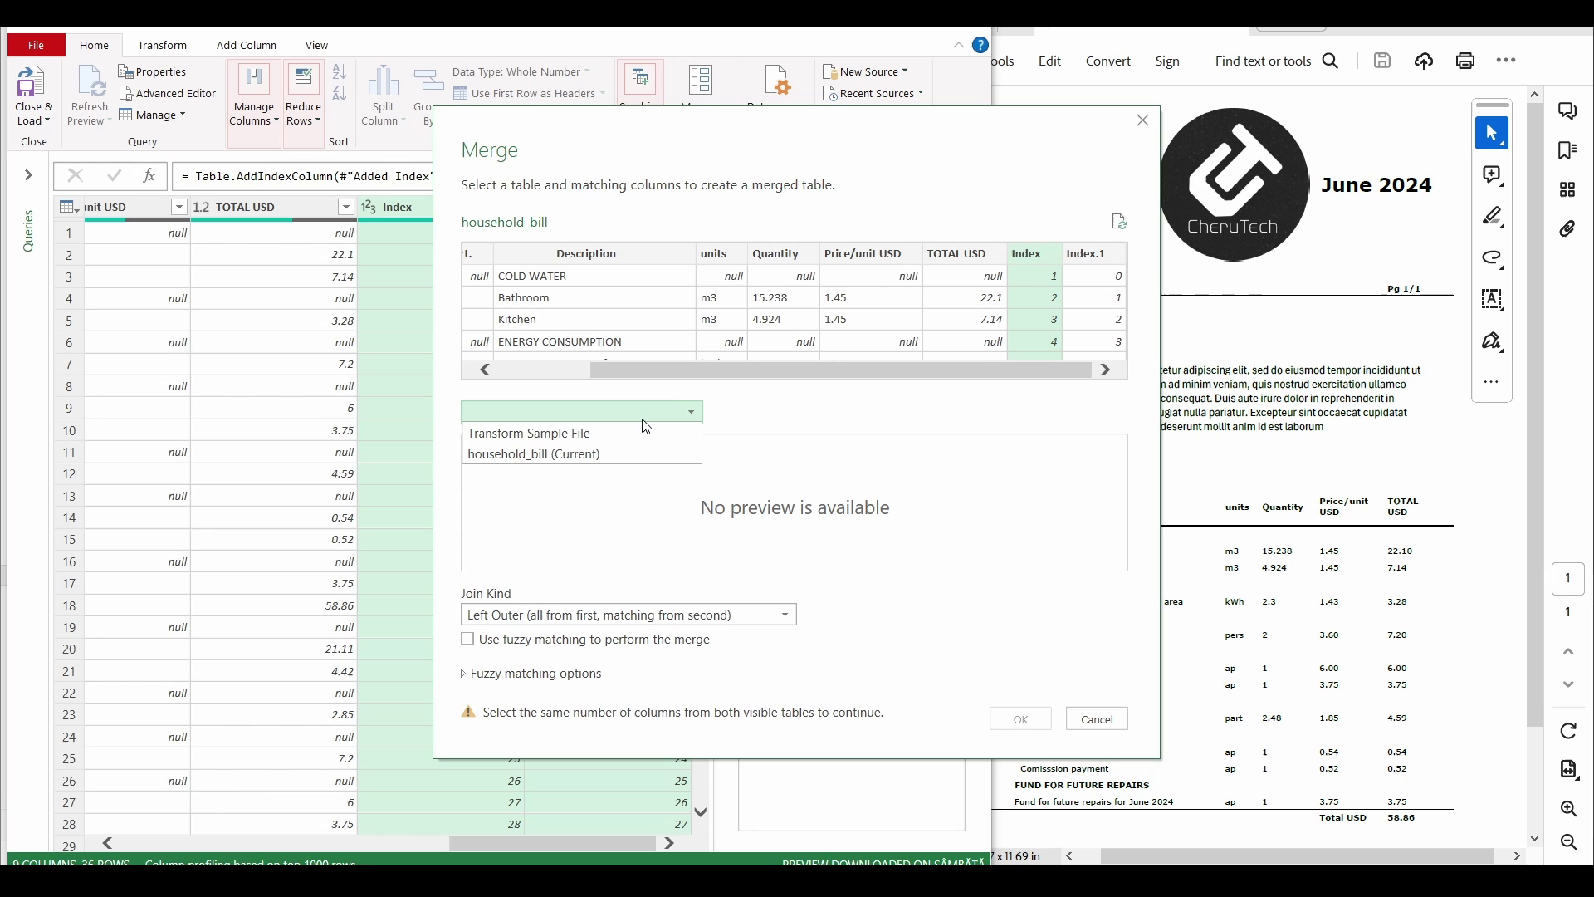
left_click(620, 459)
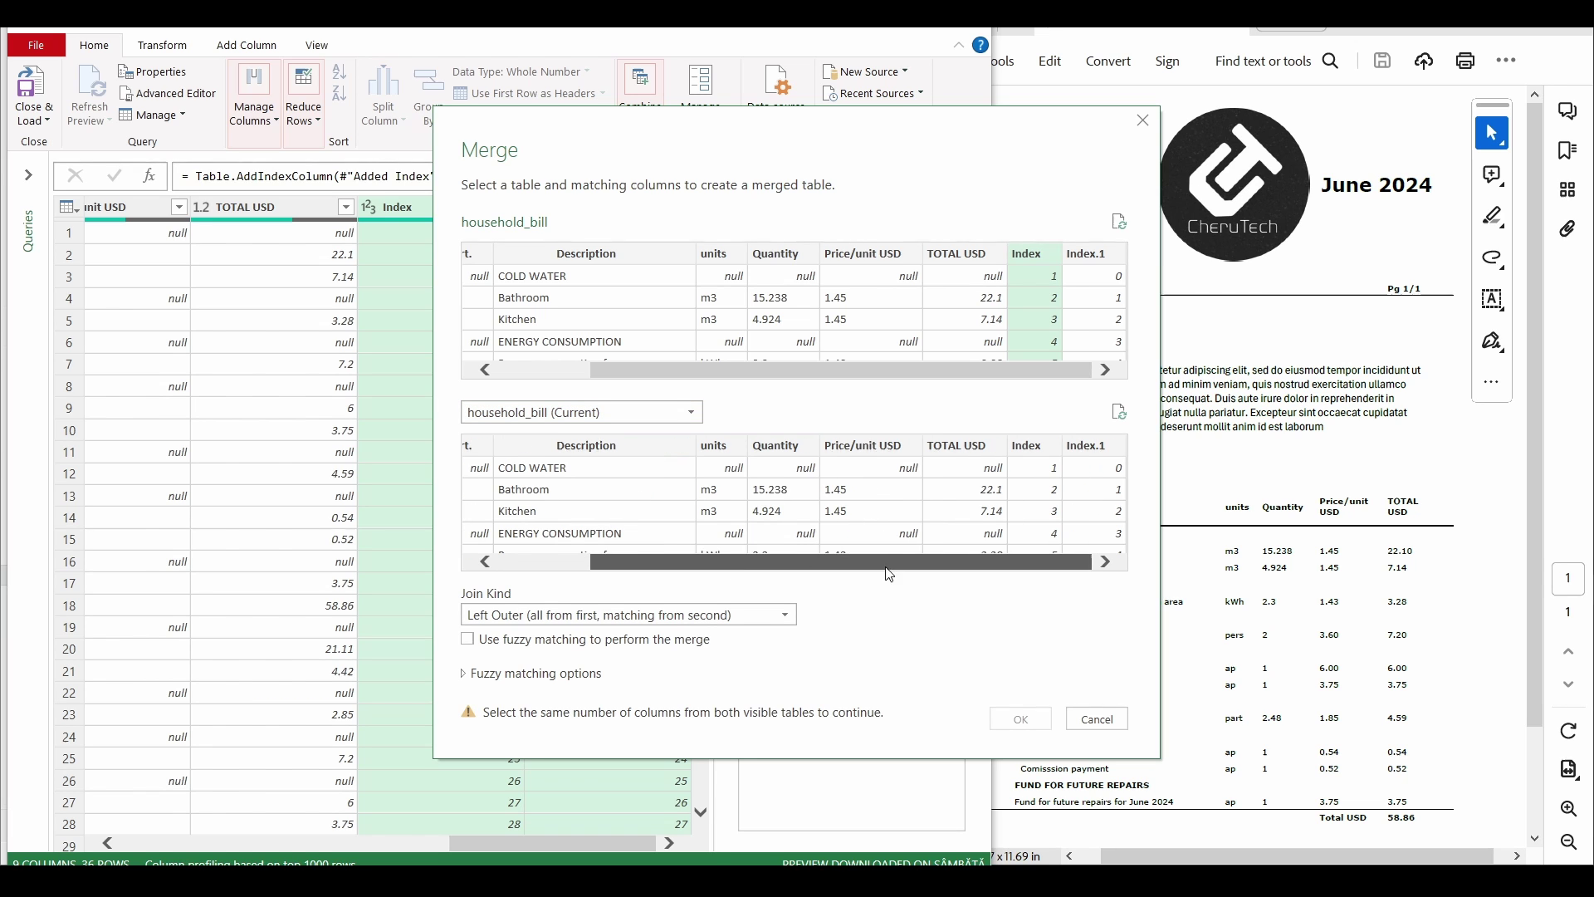
left_click(1105, 450)
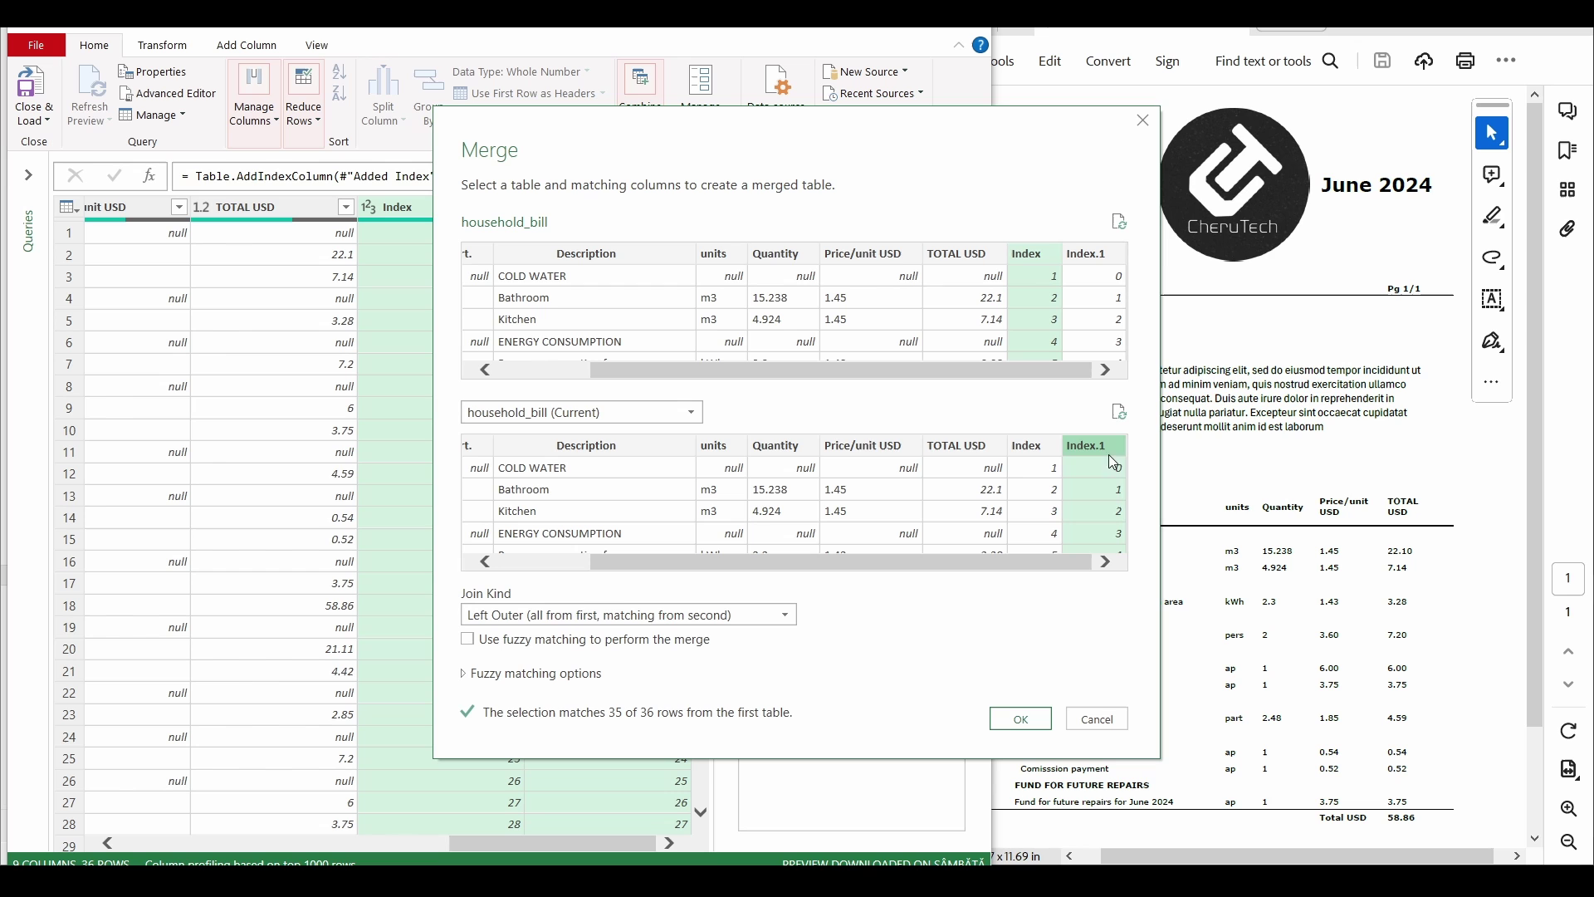
left_click(1021, 719)
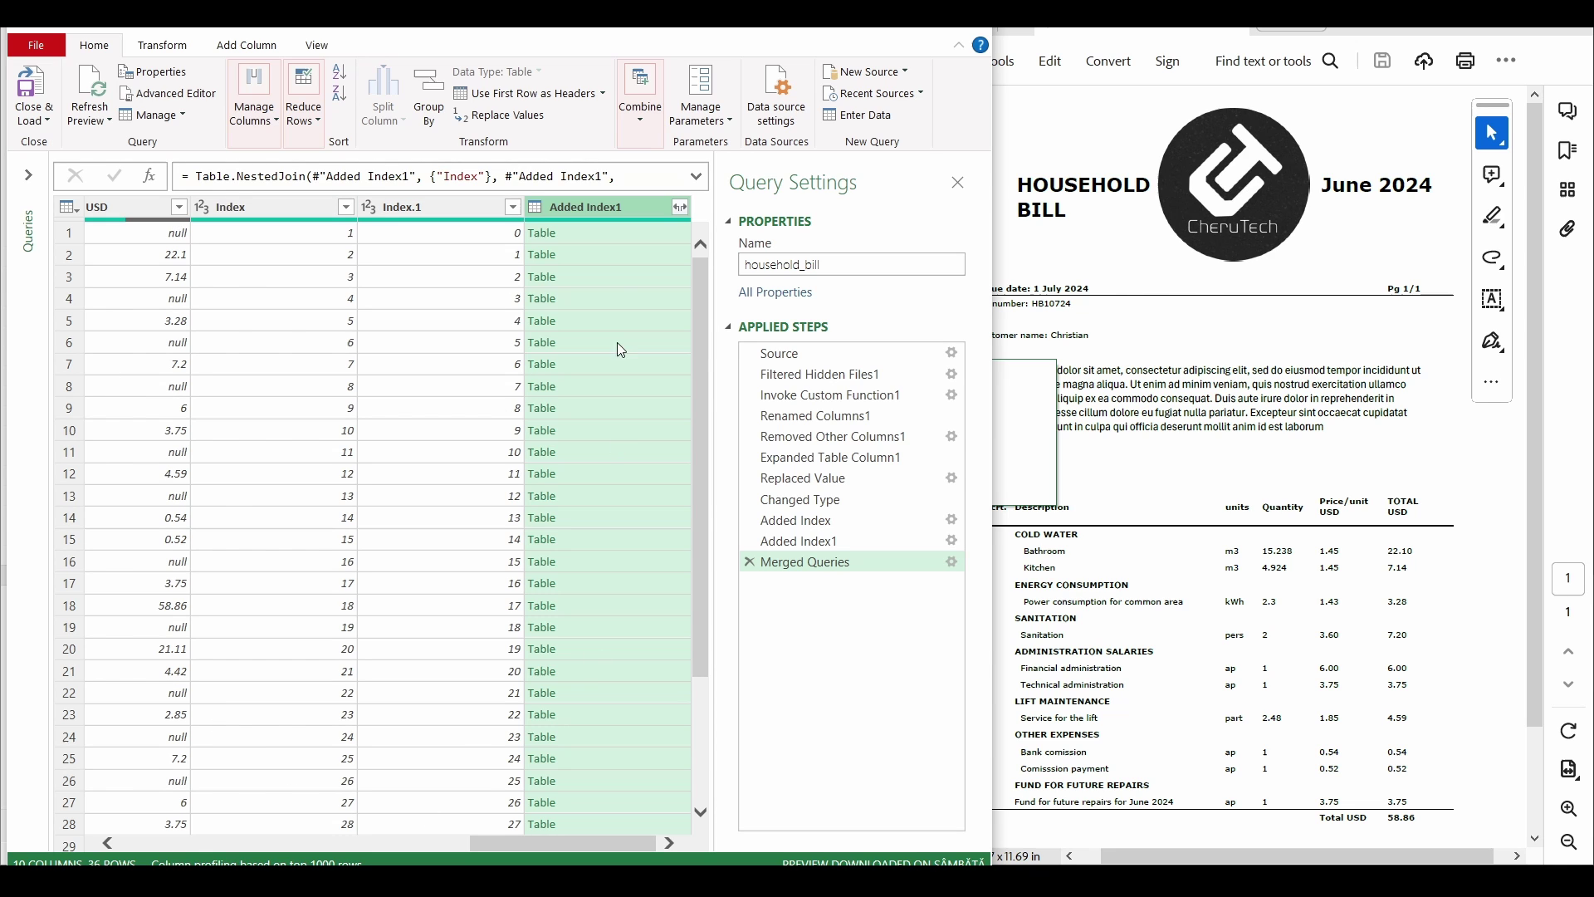
Step: Expand the merged Added Index1 tables, keeping only TOTAL USD as a shifted next-row totals column
left_click(681, 210)
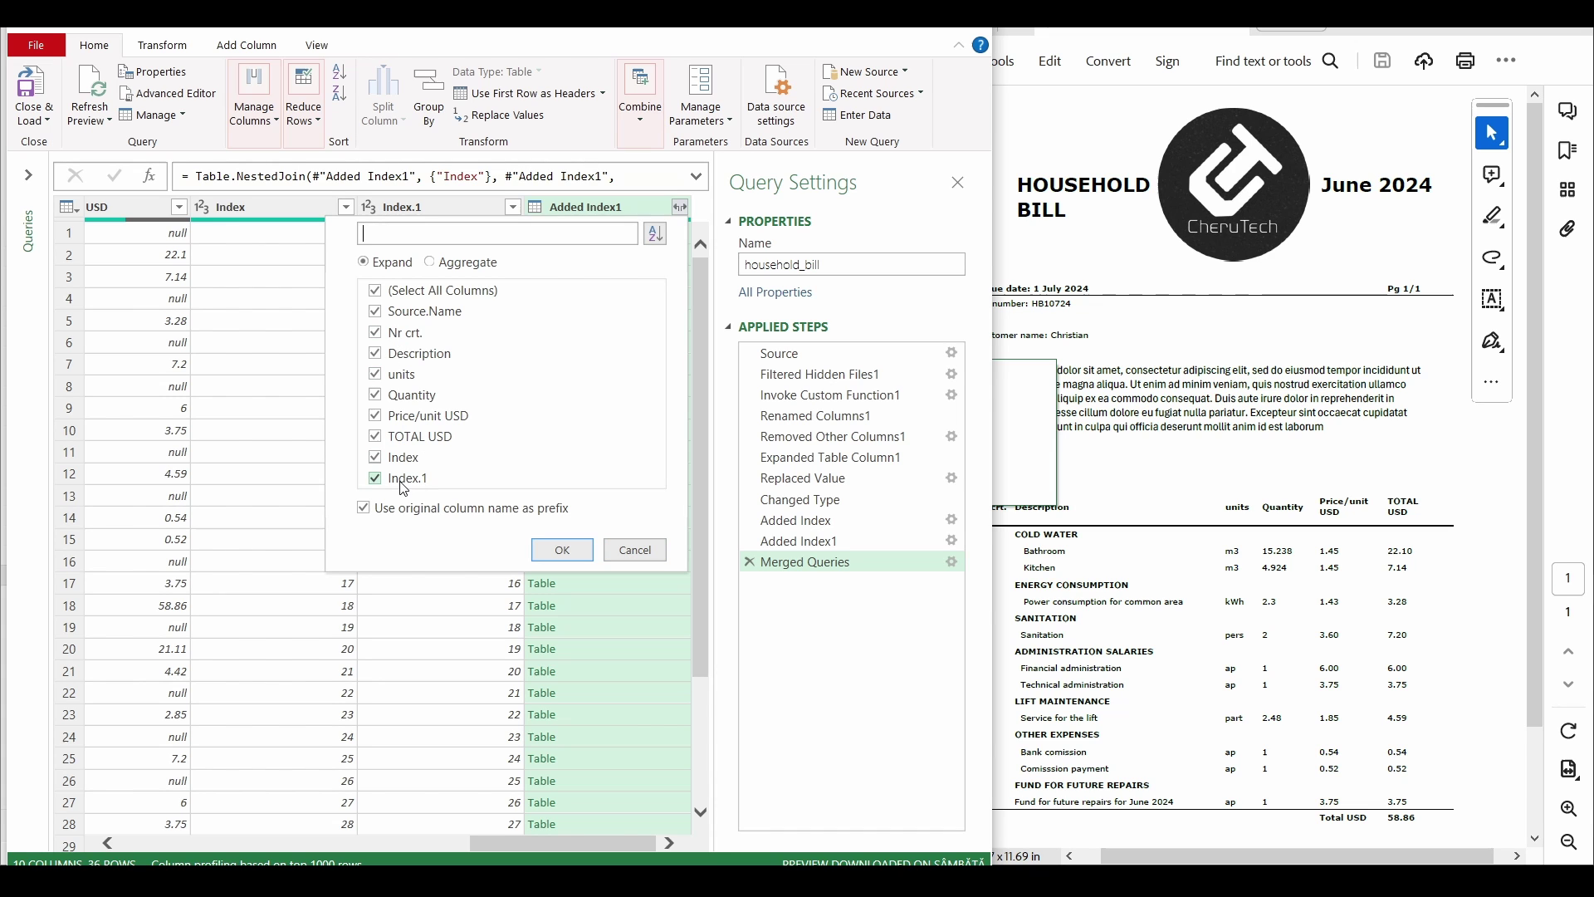
left_click(630, 547)
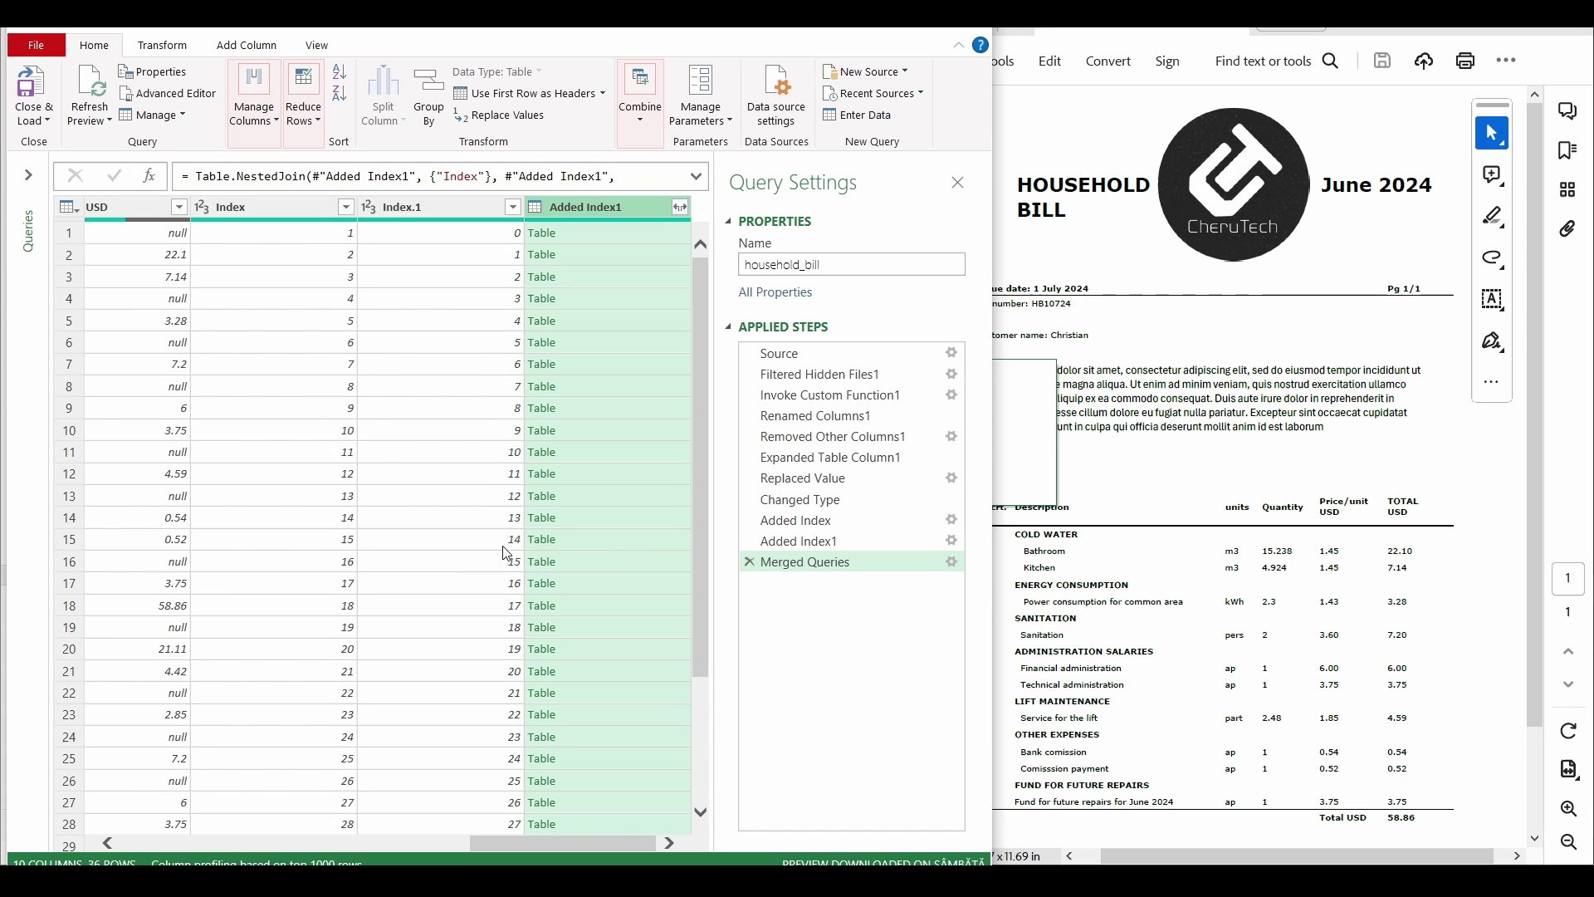
left_click_drag(552, 844, 453, 845)
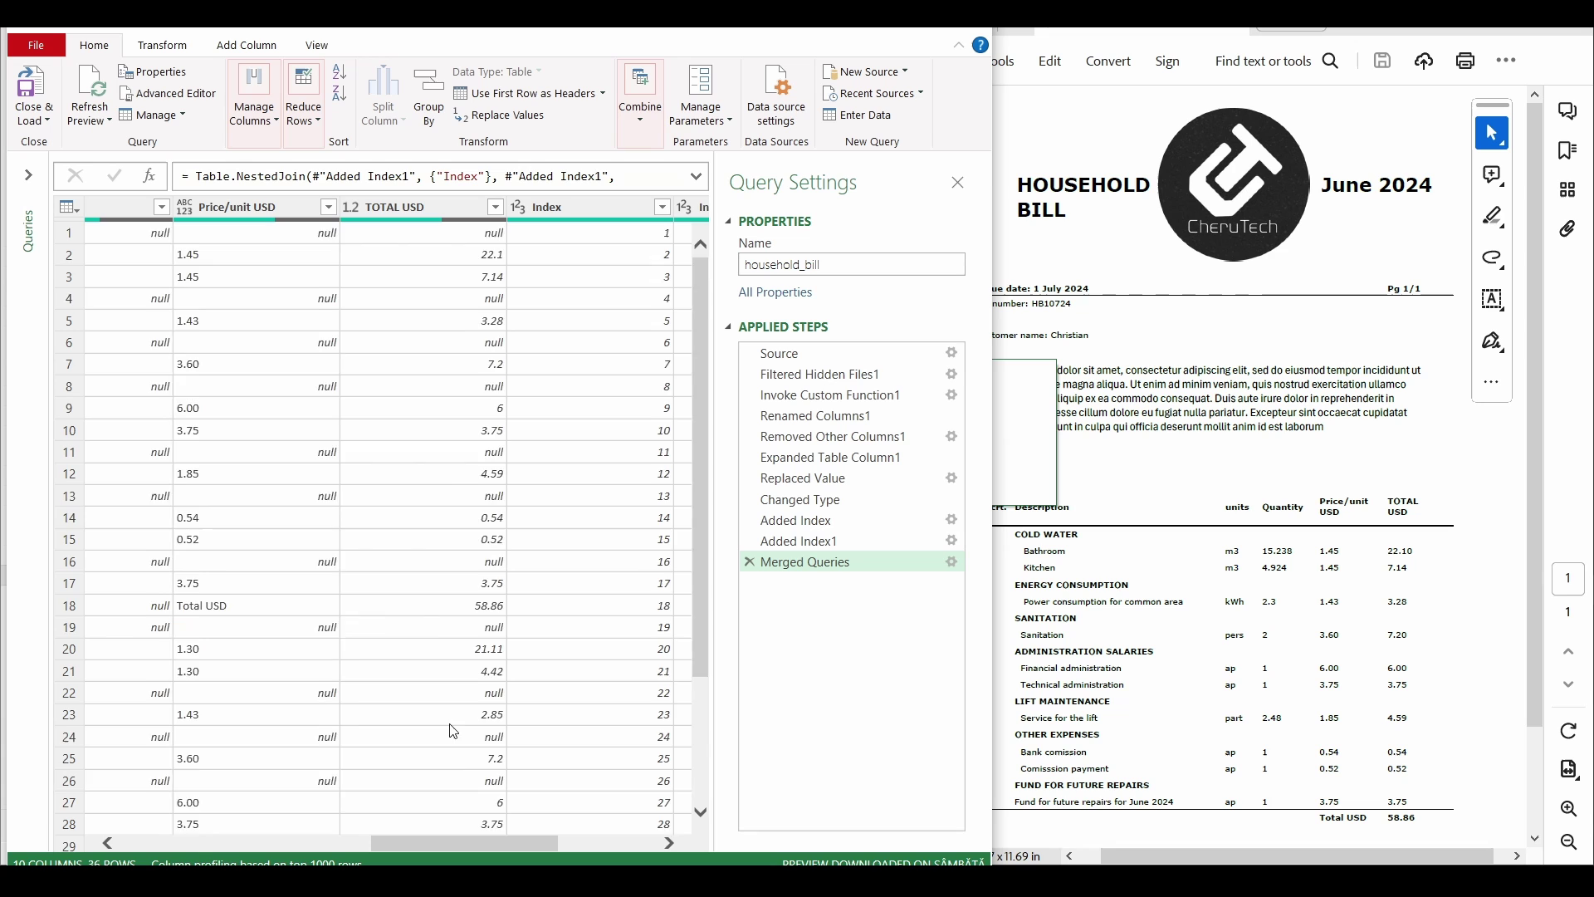
scroll(459, 739, "down", 3)
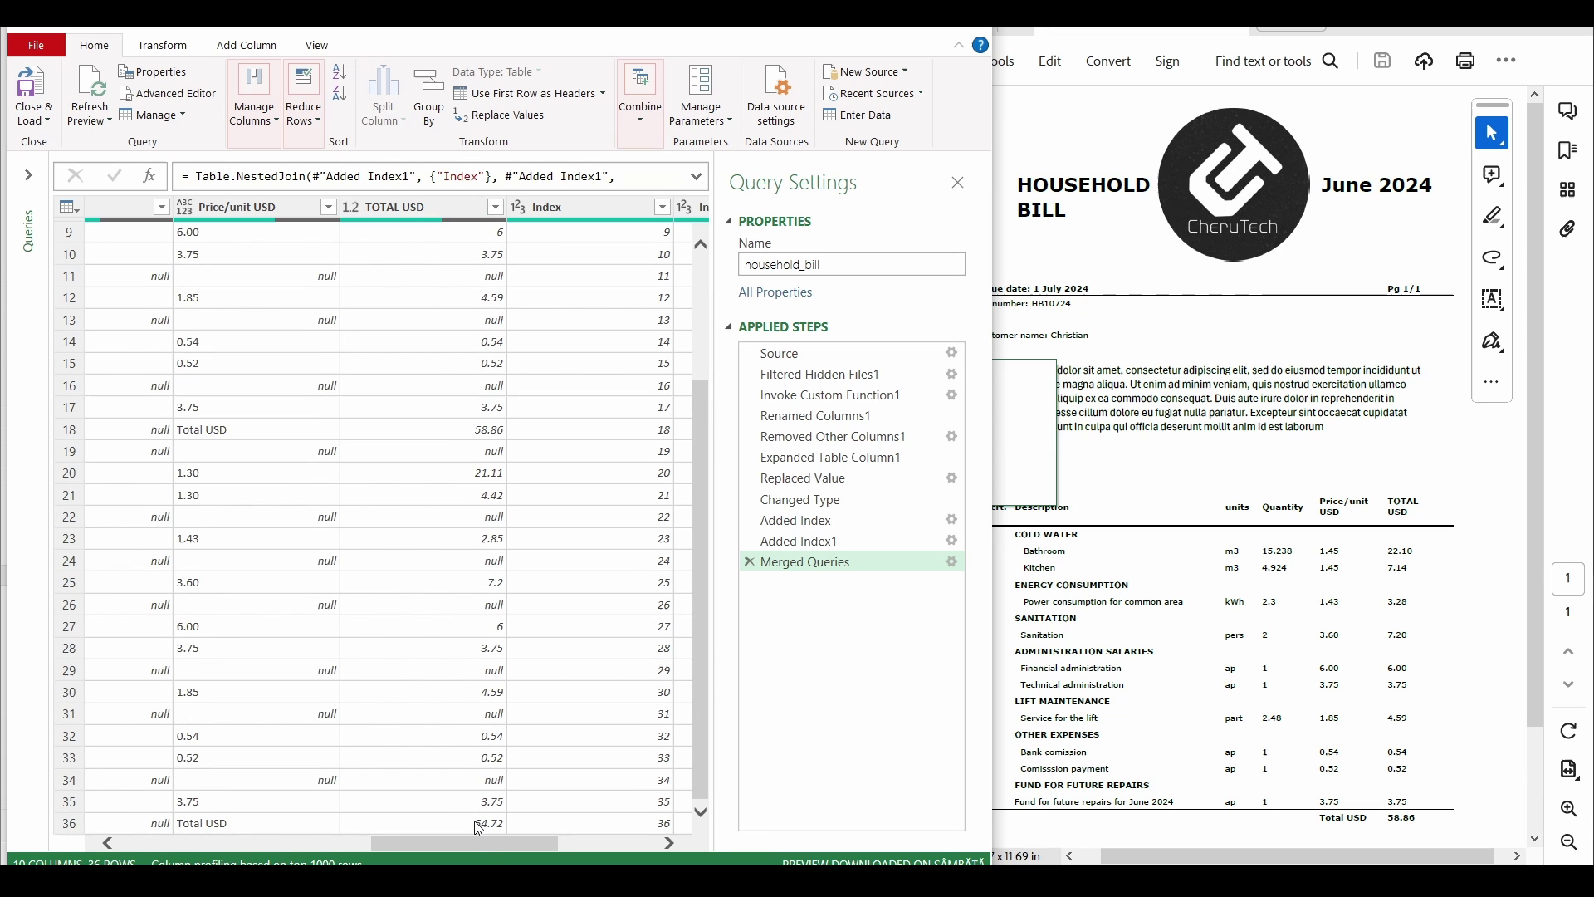
left_click_drag(490, 843, 644, 845)
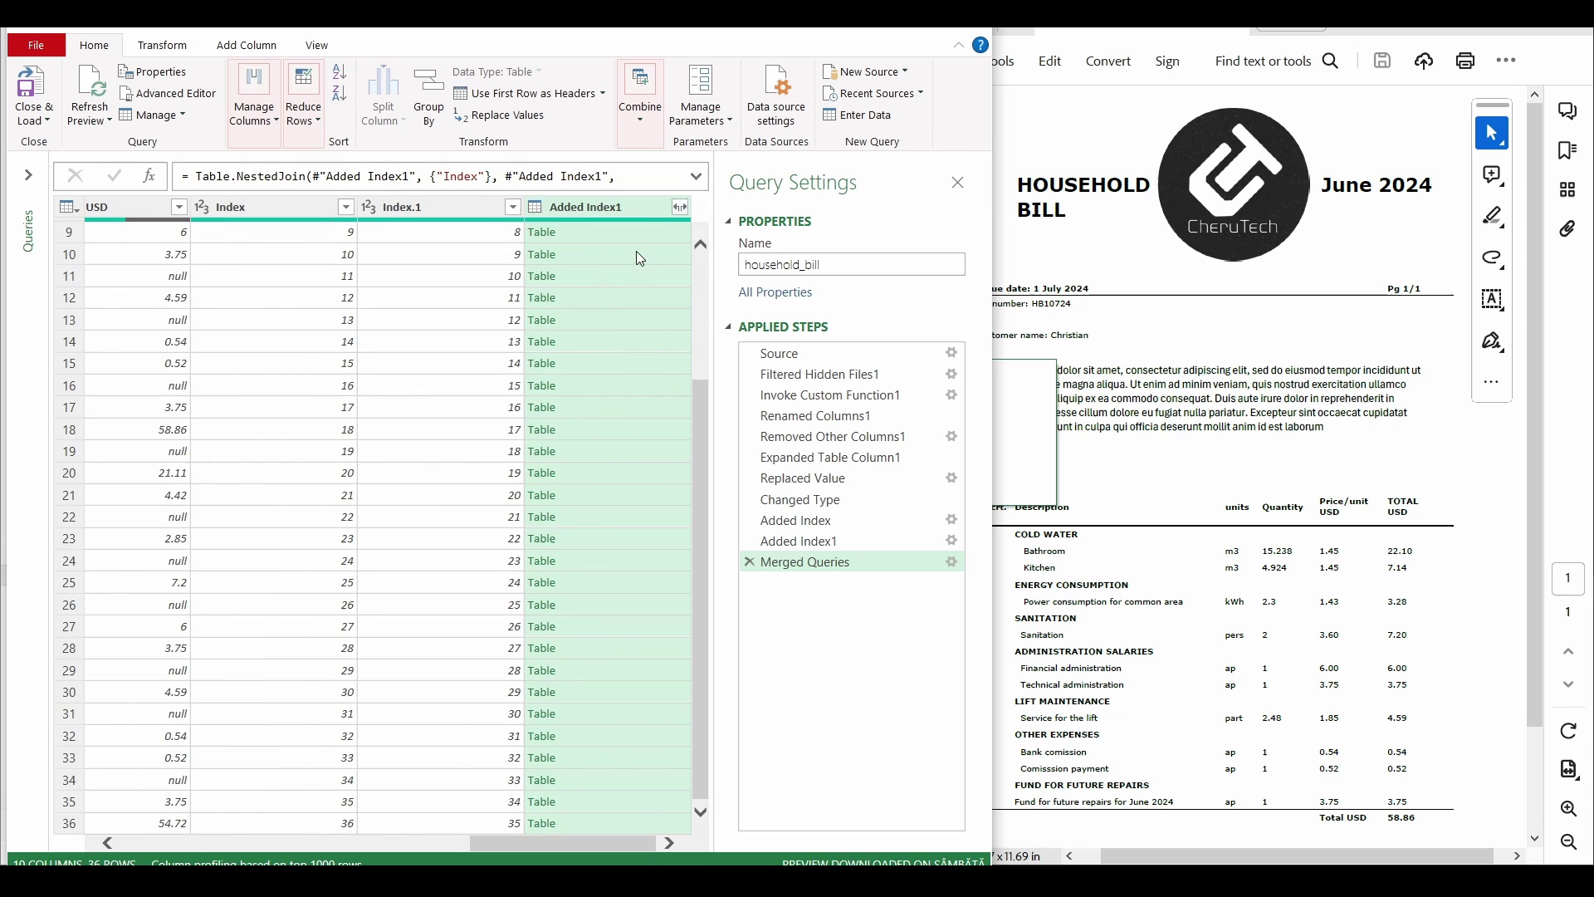
left_click(678, 207)
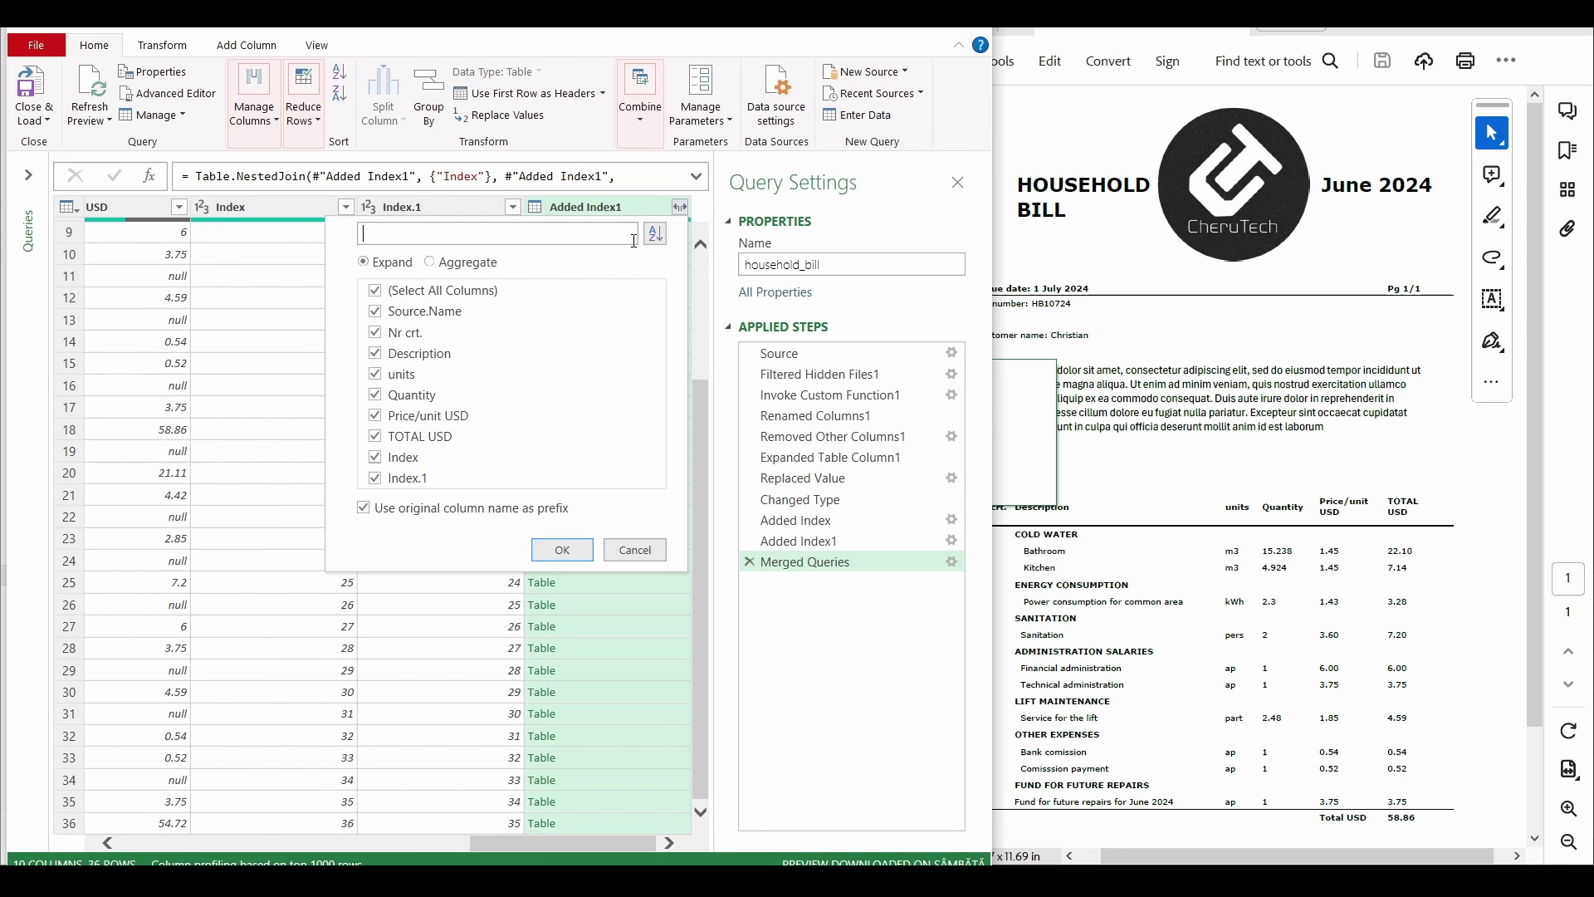
left_click(375, 290)
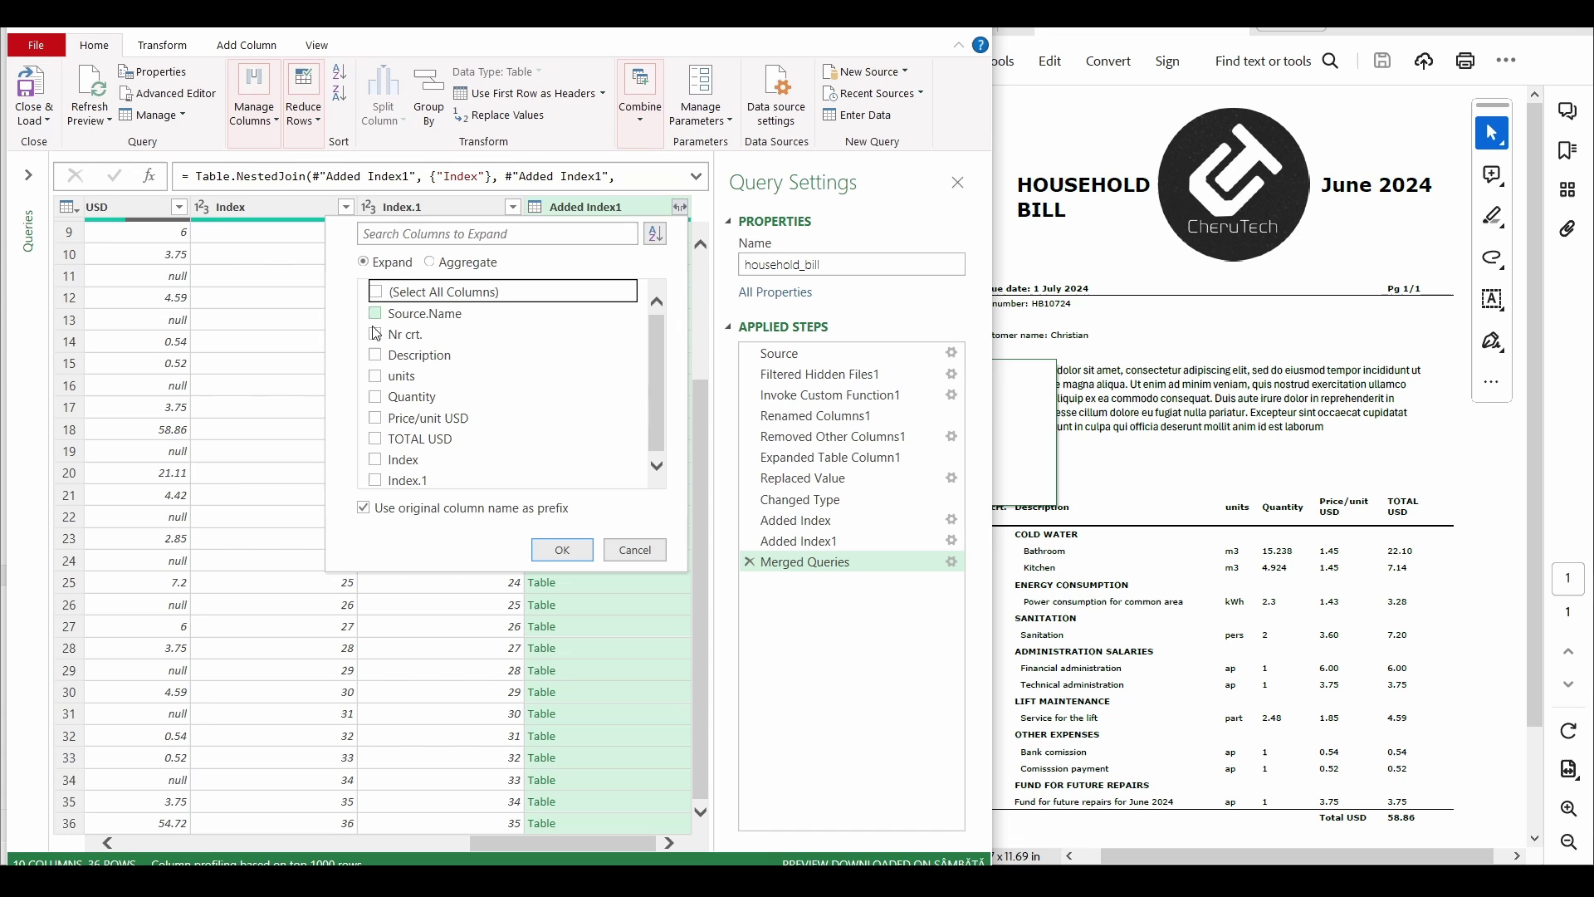
left_click(375, 439)
left_click(562, 551)
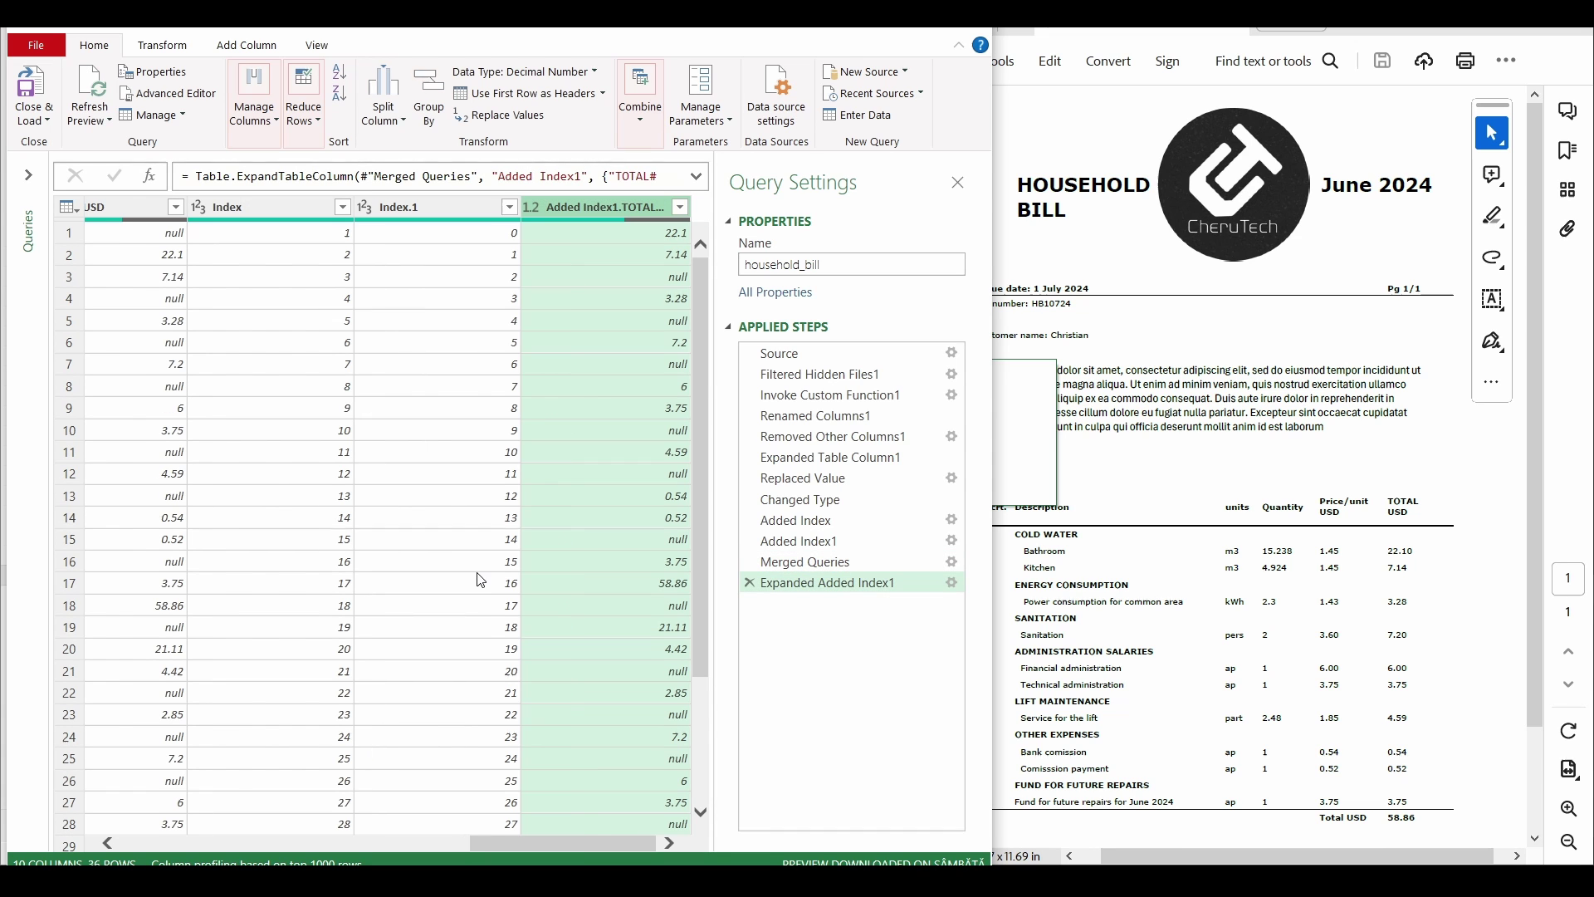
Step: Inspect the last rows, including the 54.72 total and the July 2024 future repairs description
scroll(664, 822, "down", 3)
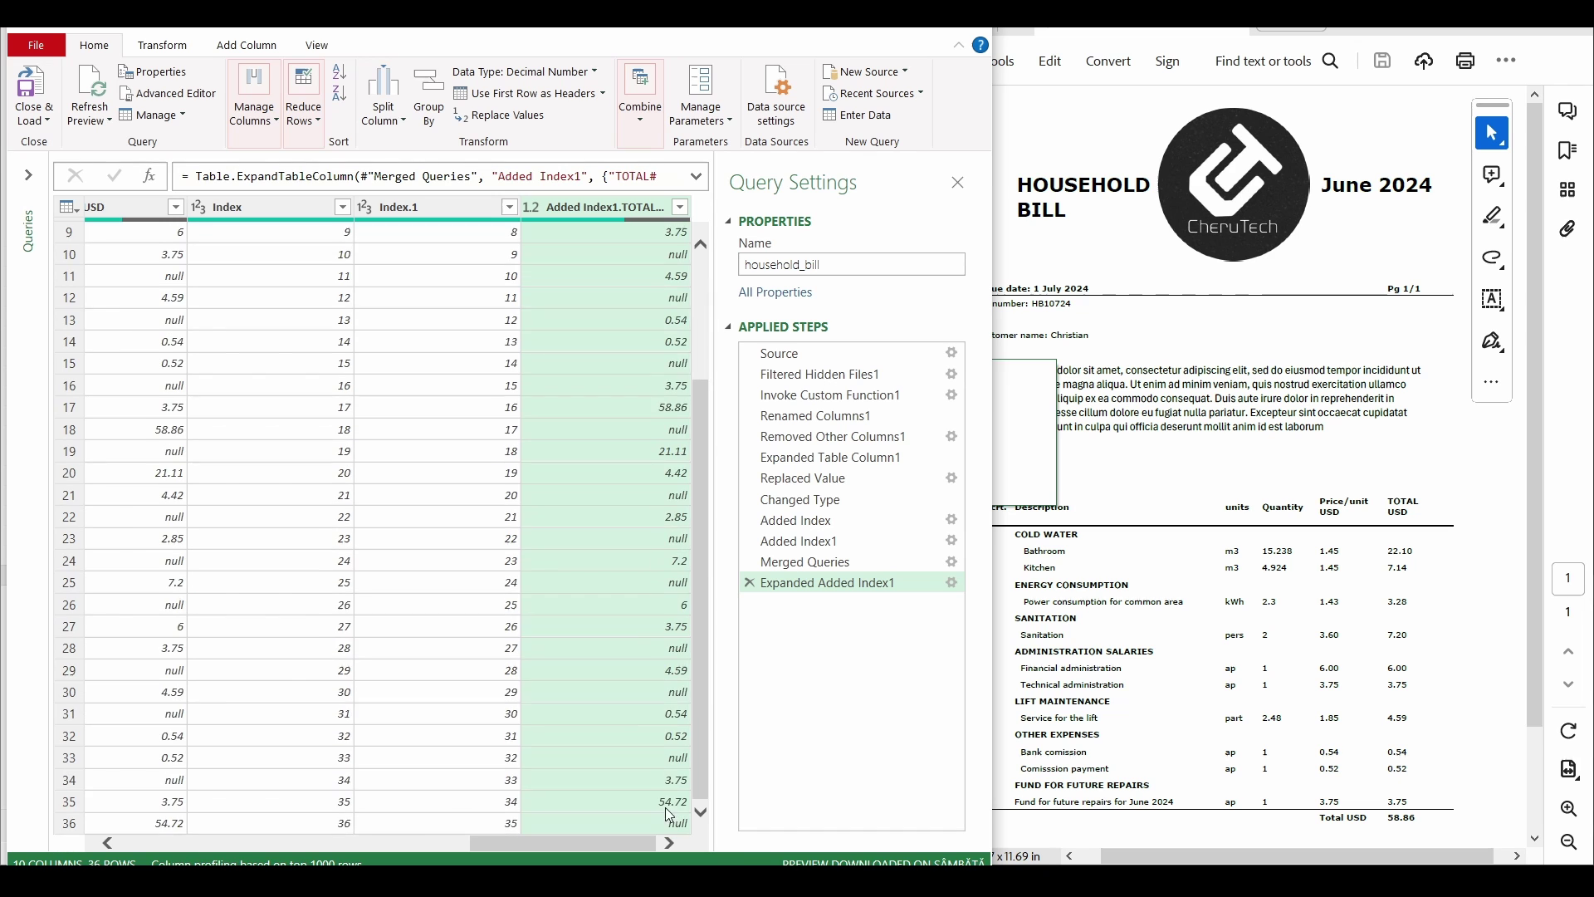
left_click(665, 807)
scroll(619, 712, "left", 3)
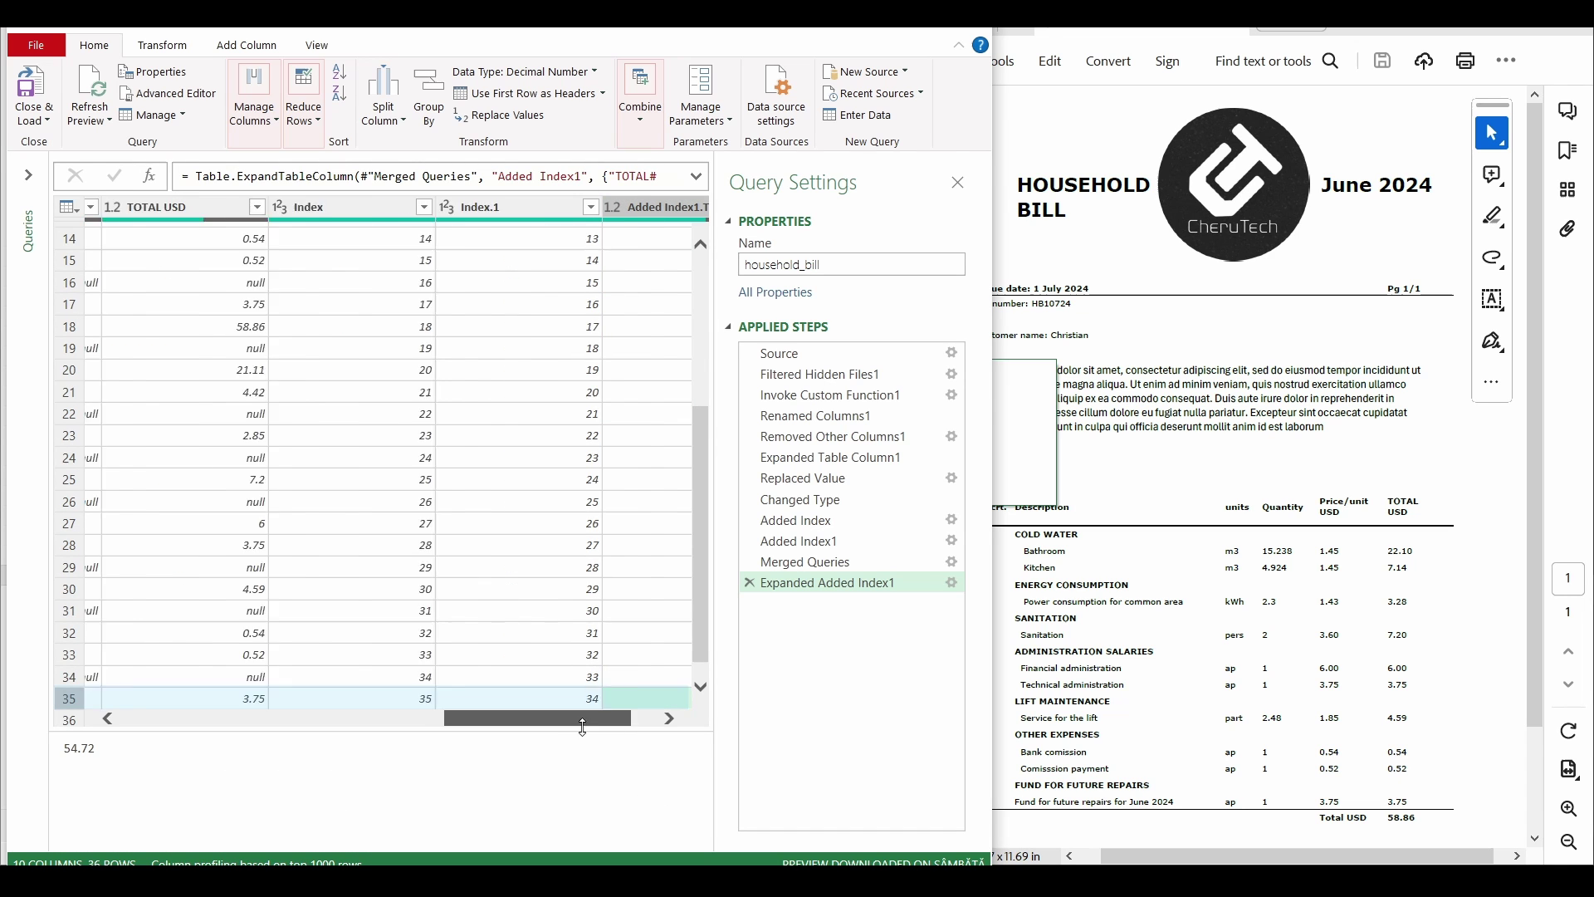
left_click_drag(641, 735, 641, 745)
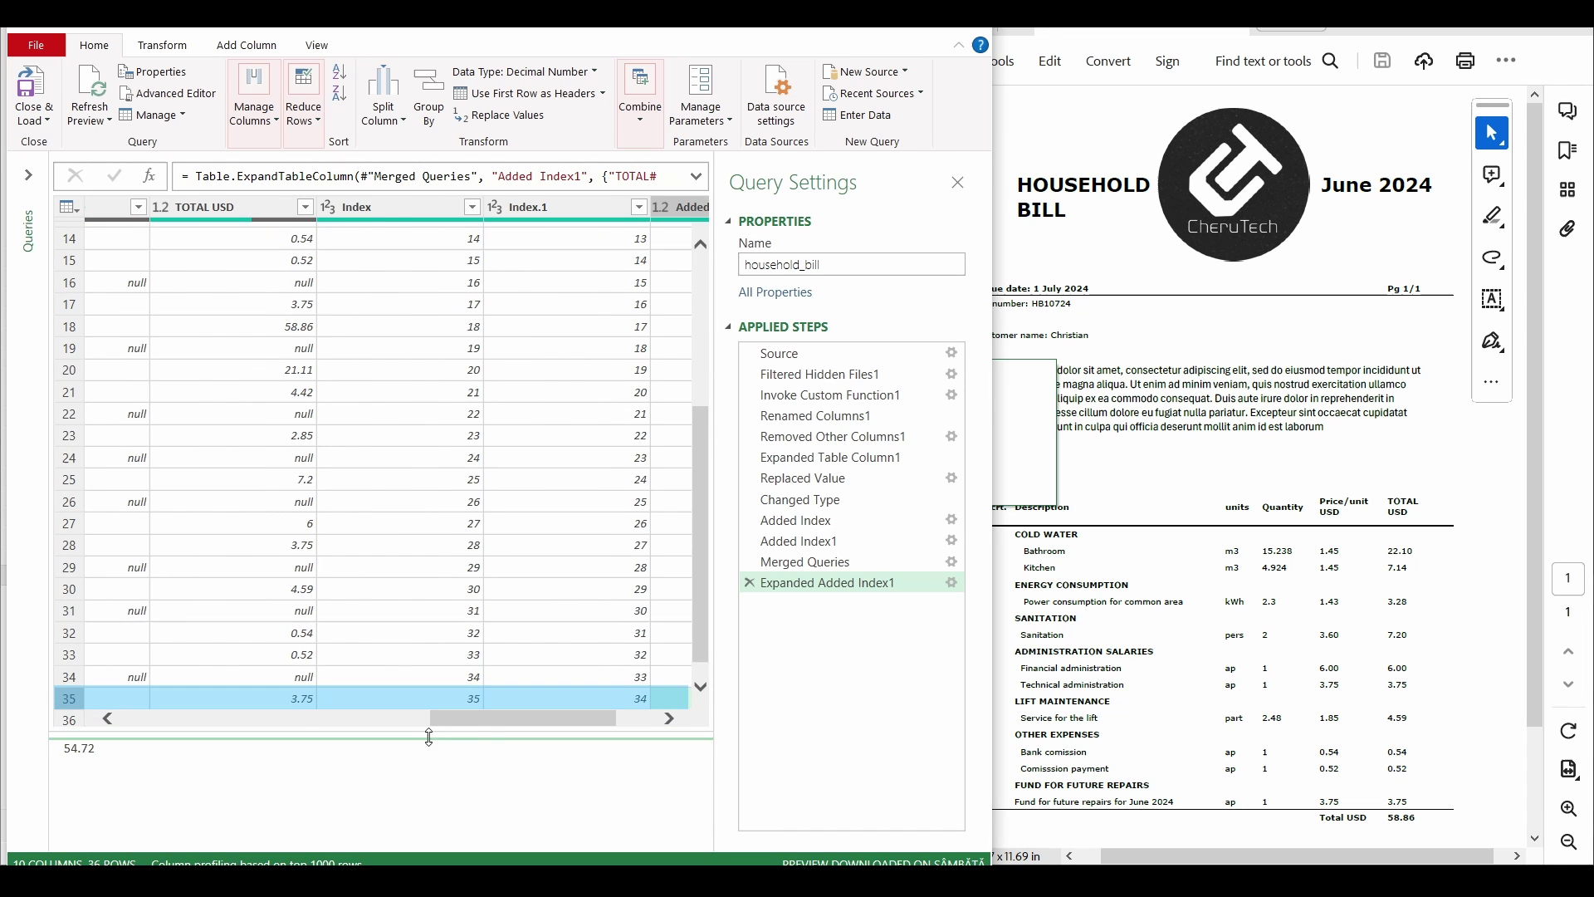
left_click_drag(478, 729, 228, 736)
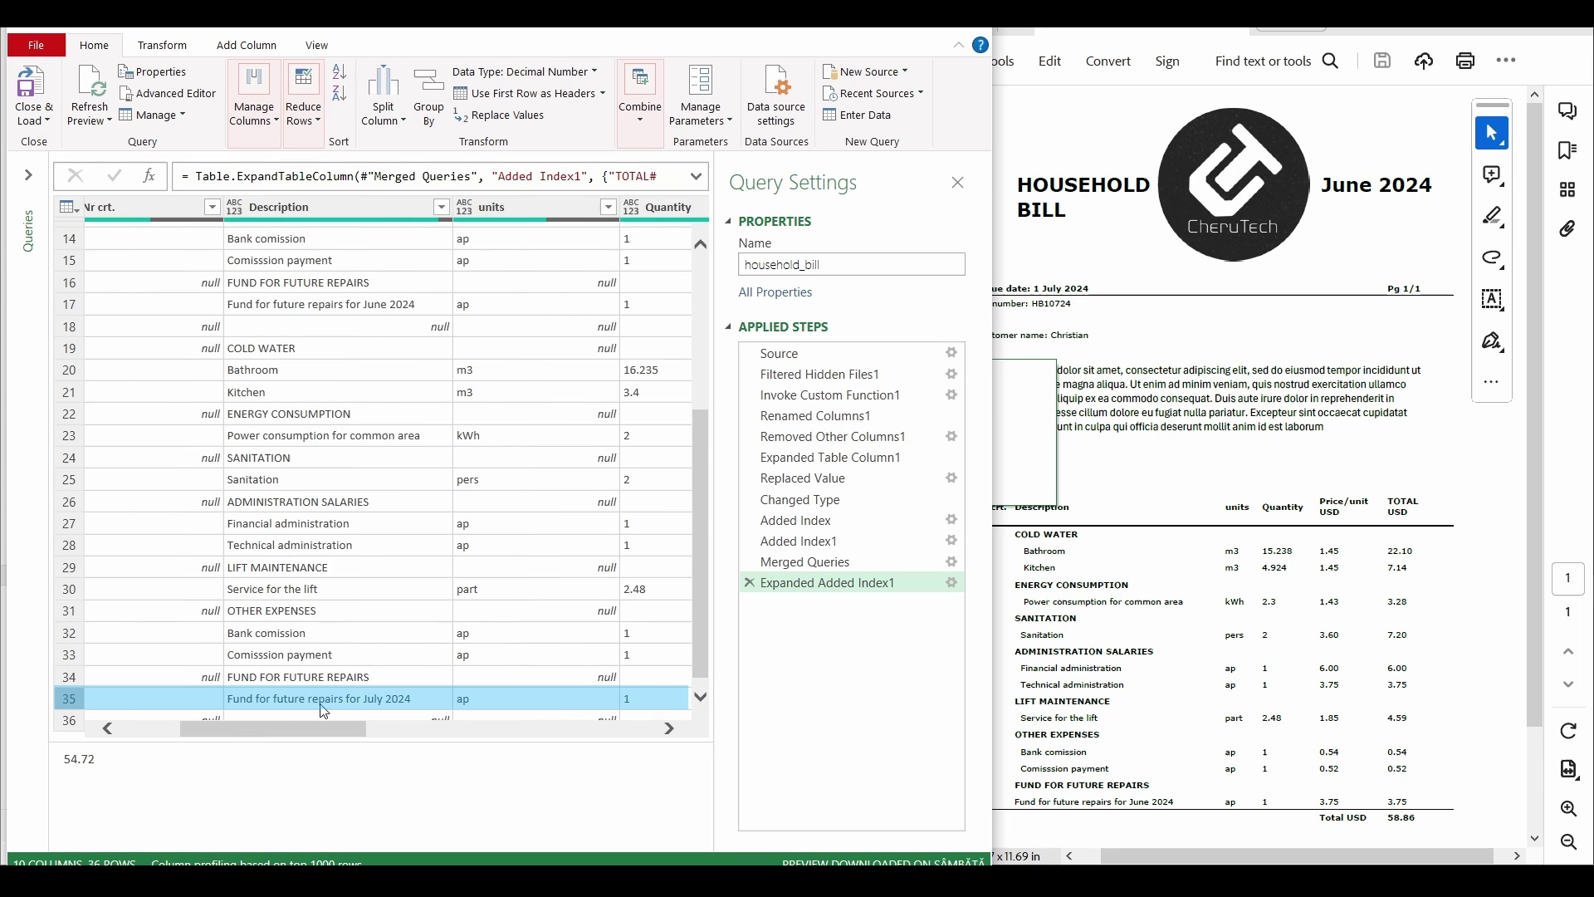
left_click(359, 699)
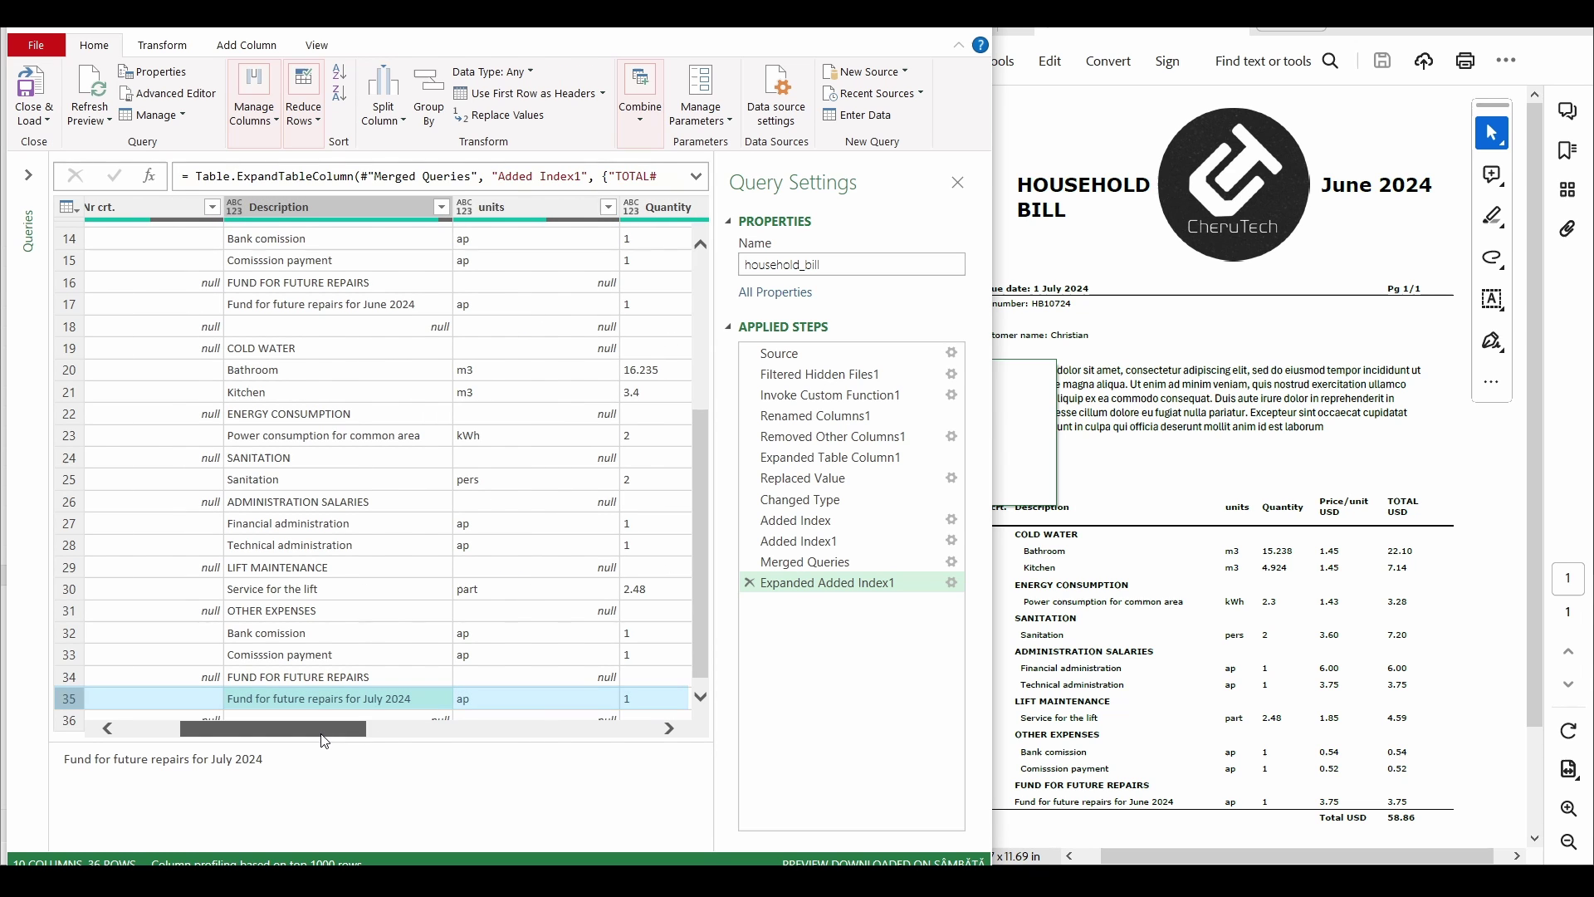
scroll(254, 706, "down", 1)
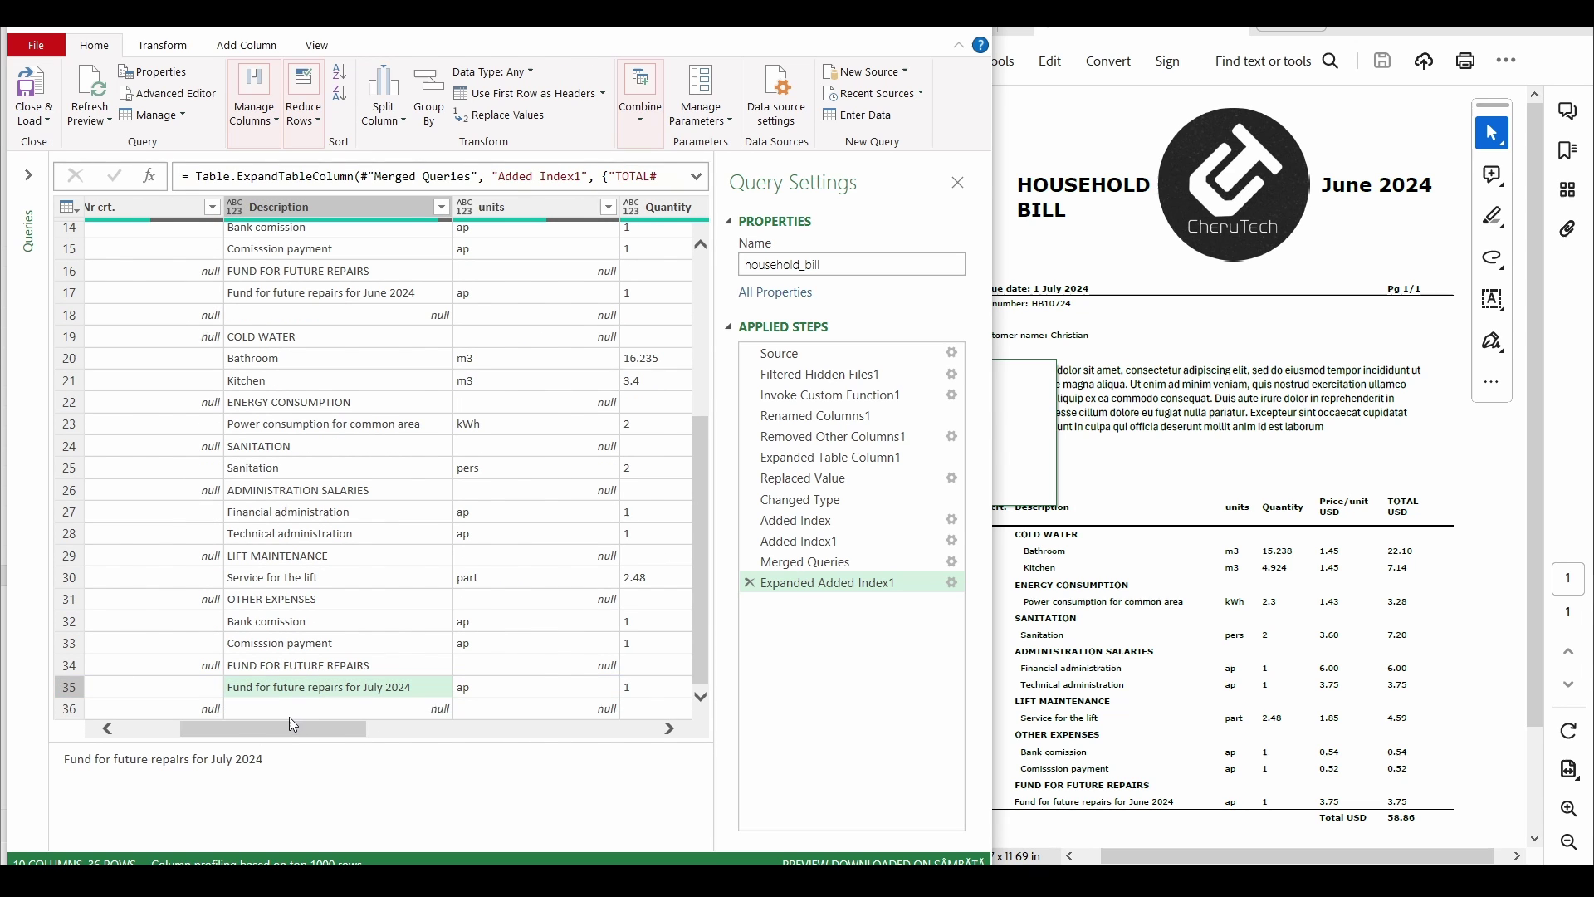
left_click_drag(293, 724, 232, 726)
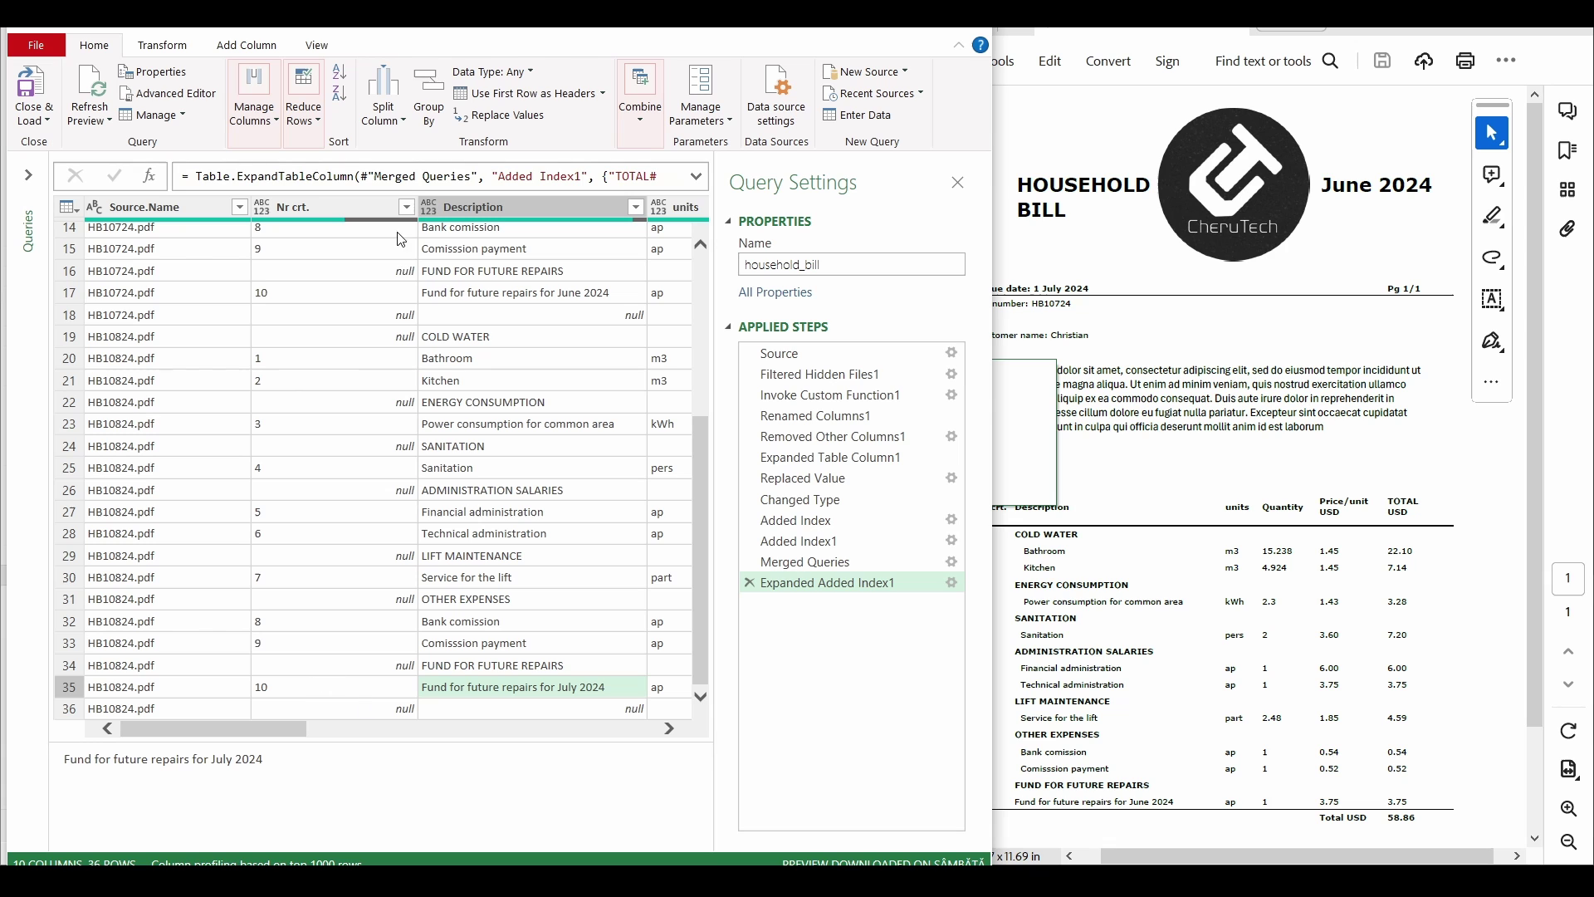
Step: Filter Nr crt. to only the value 10, leaving the two future-repairs rows
left_click(406, 206)
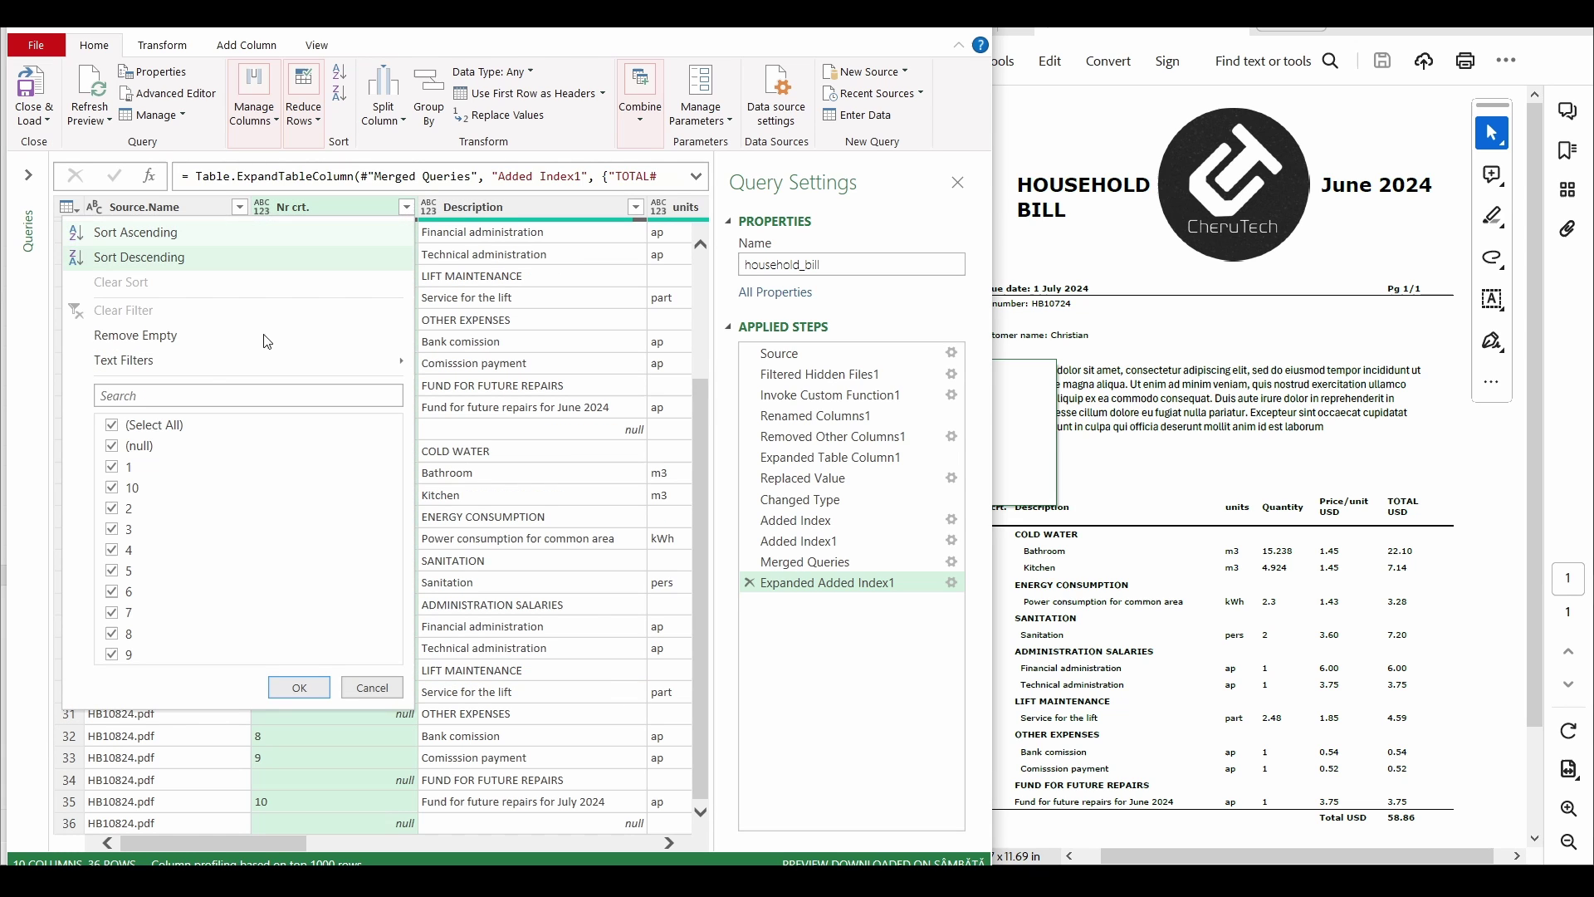
left_click(112, 425)
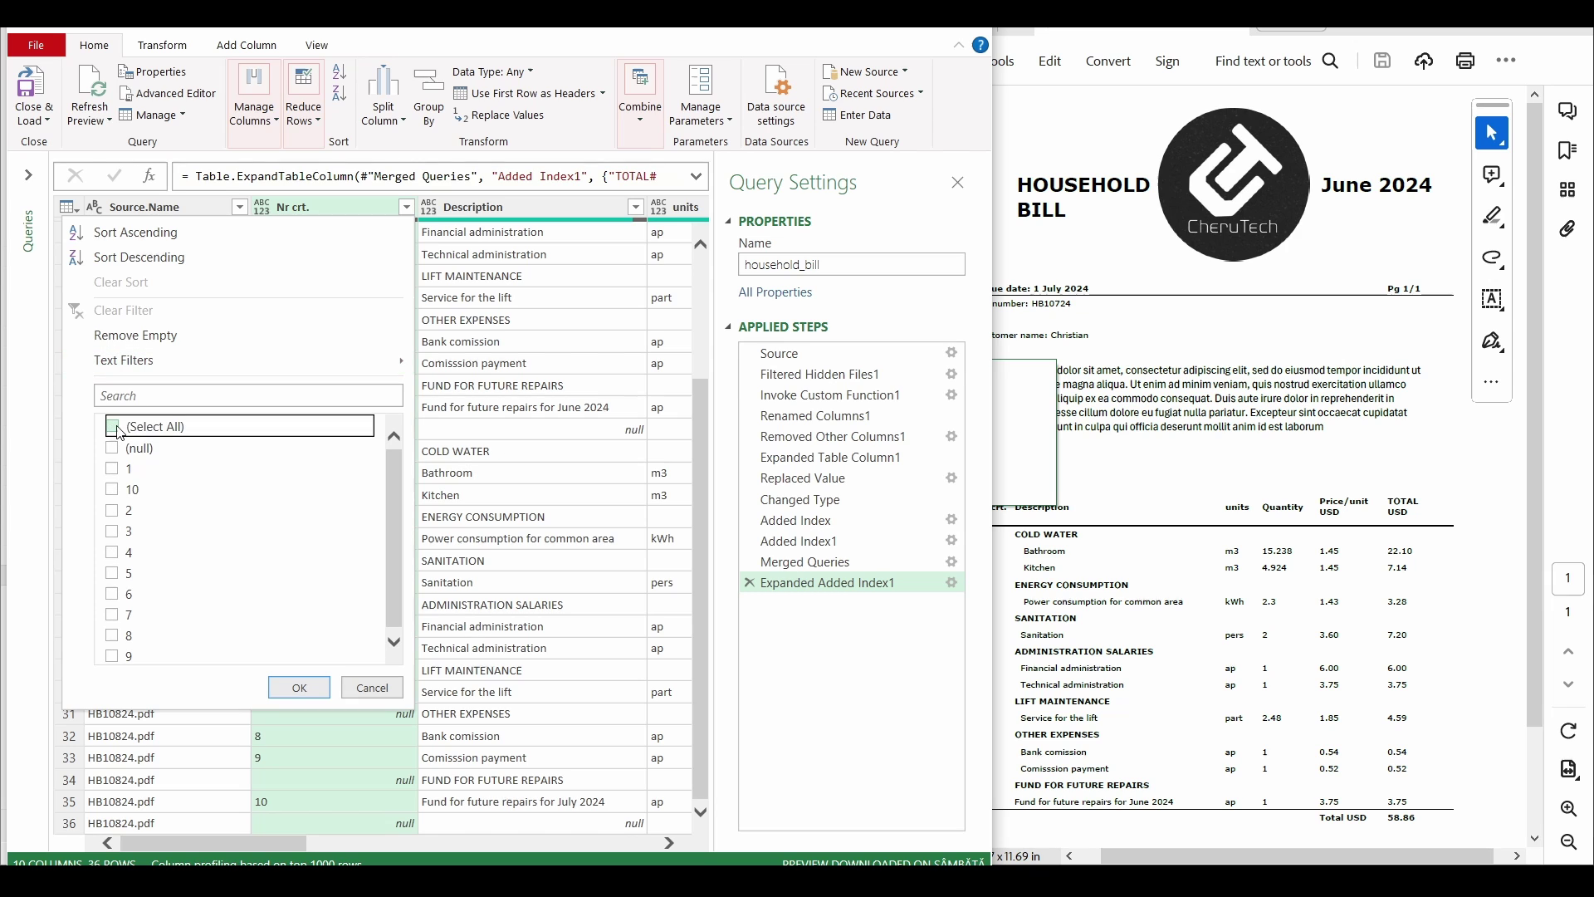
left_click(114, 493)
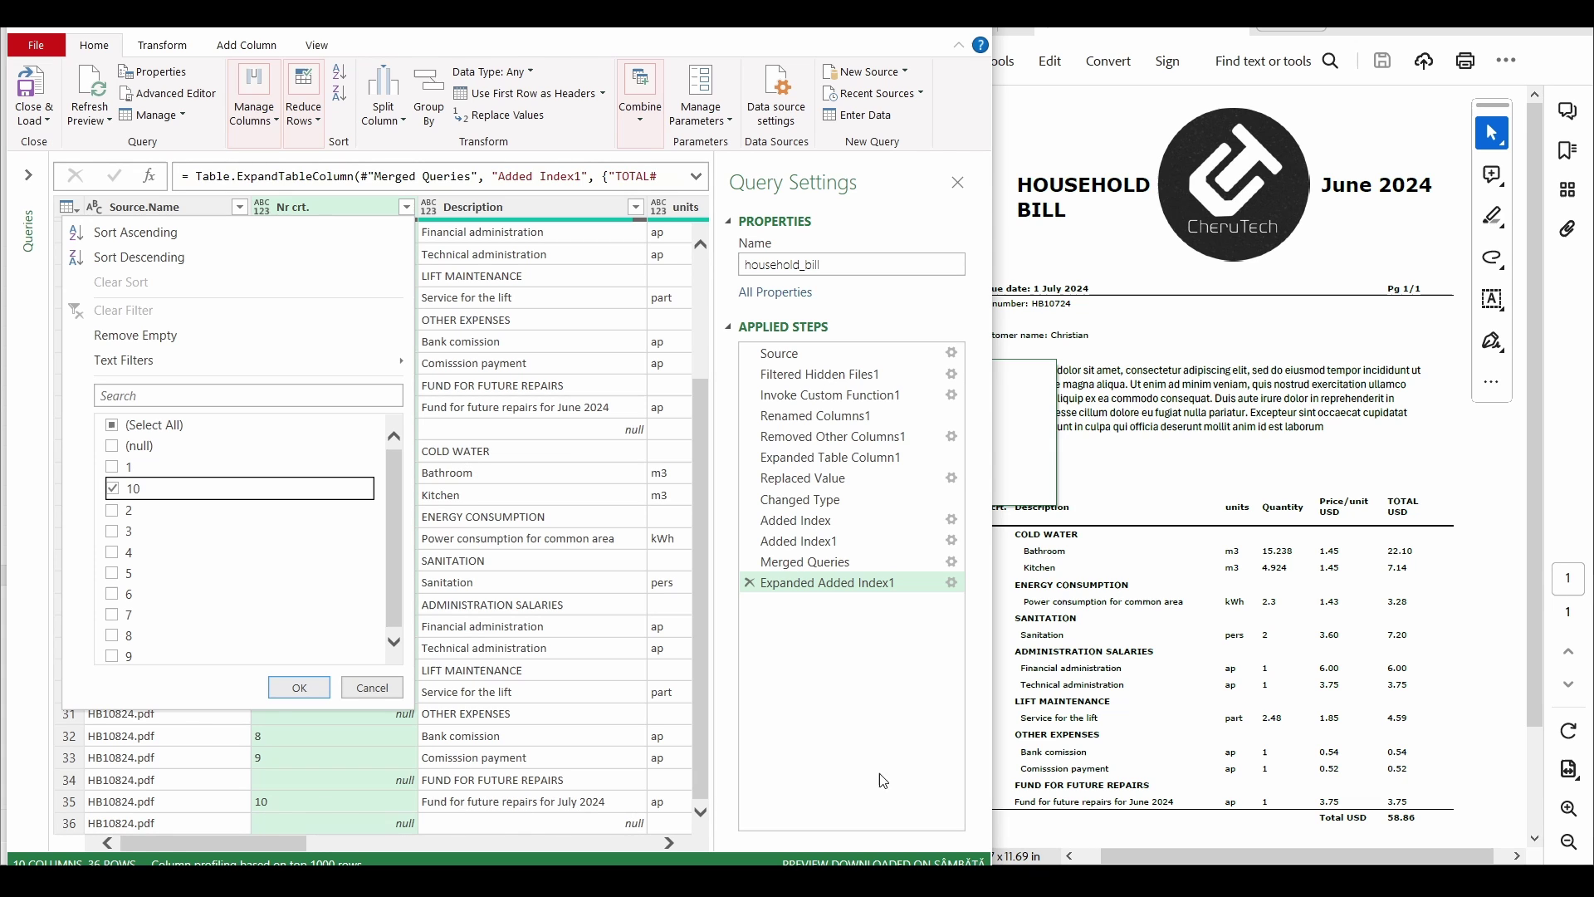
left_click(299, 688)
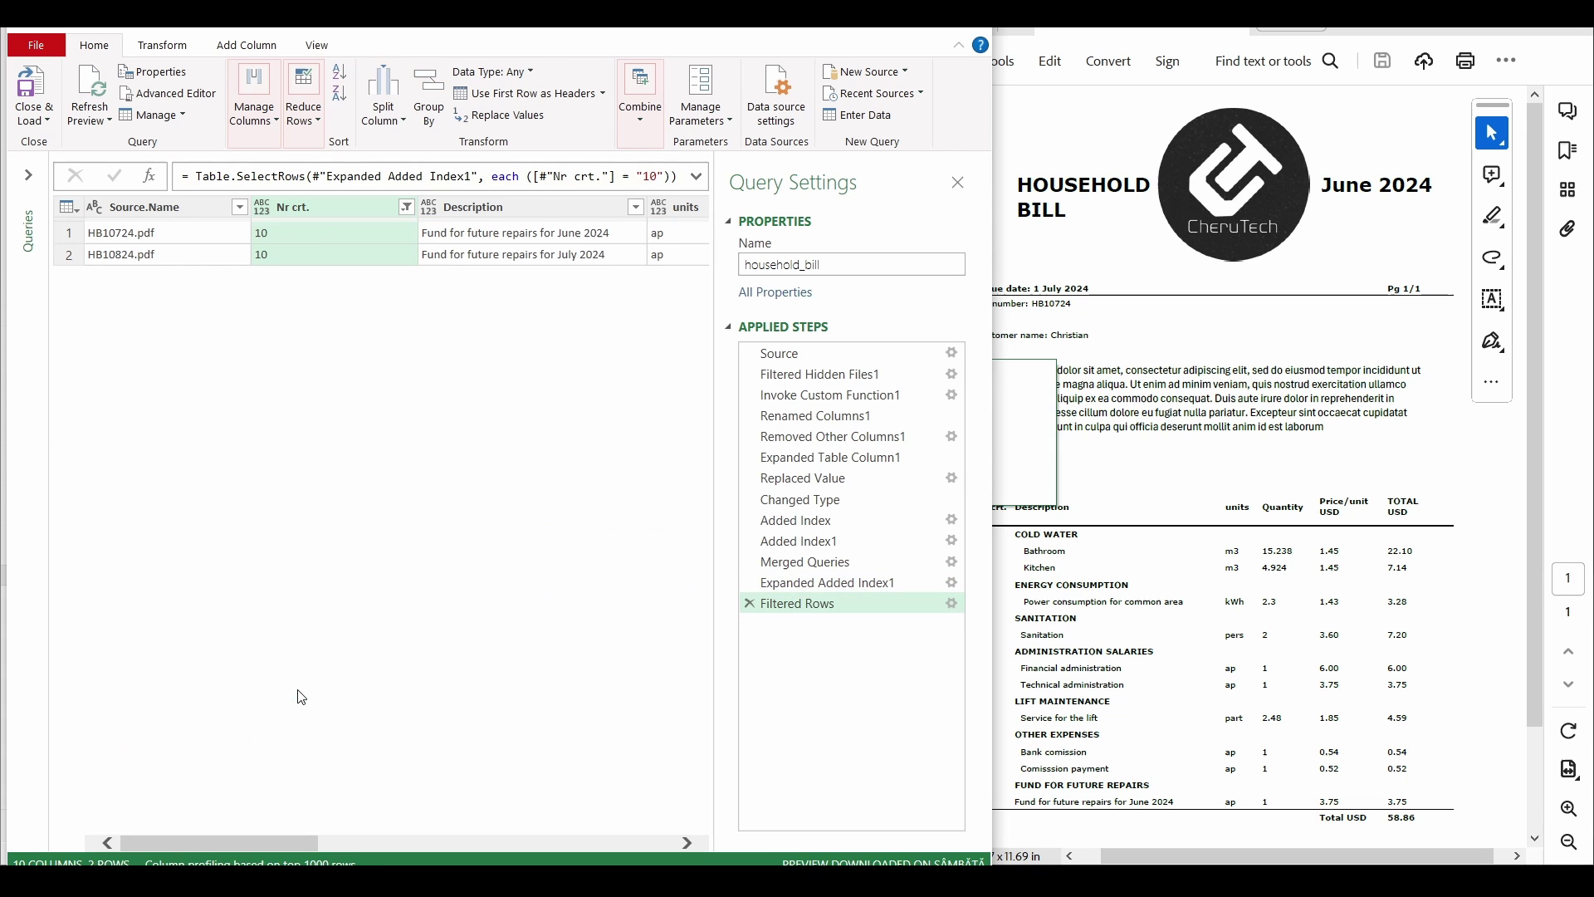
left_click_drag(289, 840, 650, 830)
Step: Remove the units, Quantity, Price/unit USD, TOTAL USD, Index and Index.1 columns
left_click(628, 208)
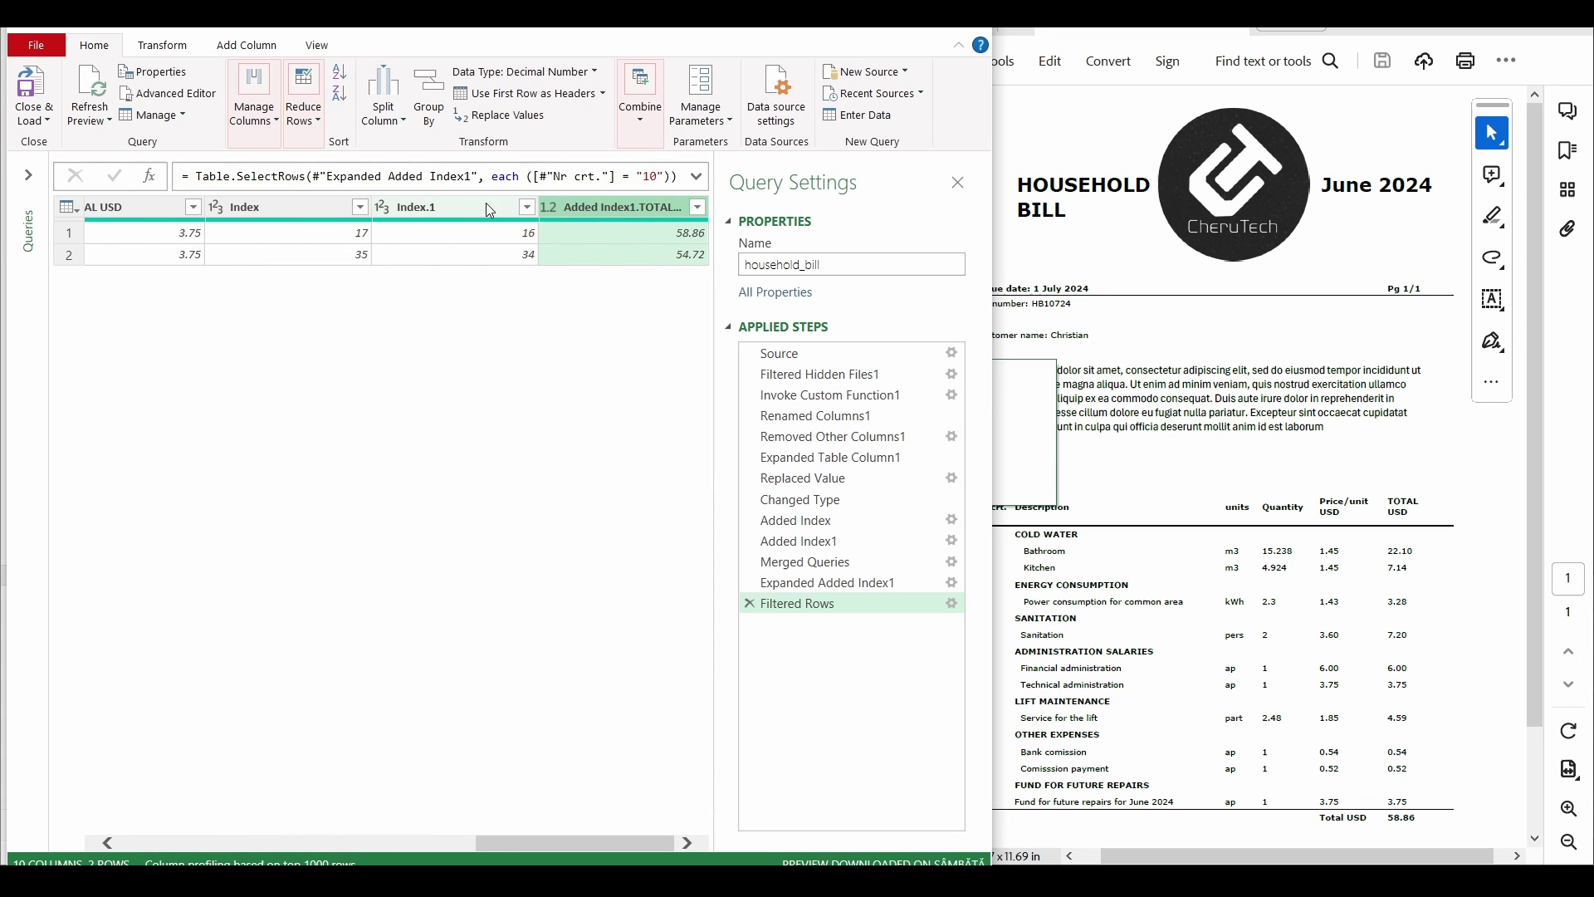
left_click_drag(502, 847, 274, 809)
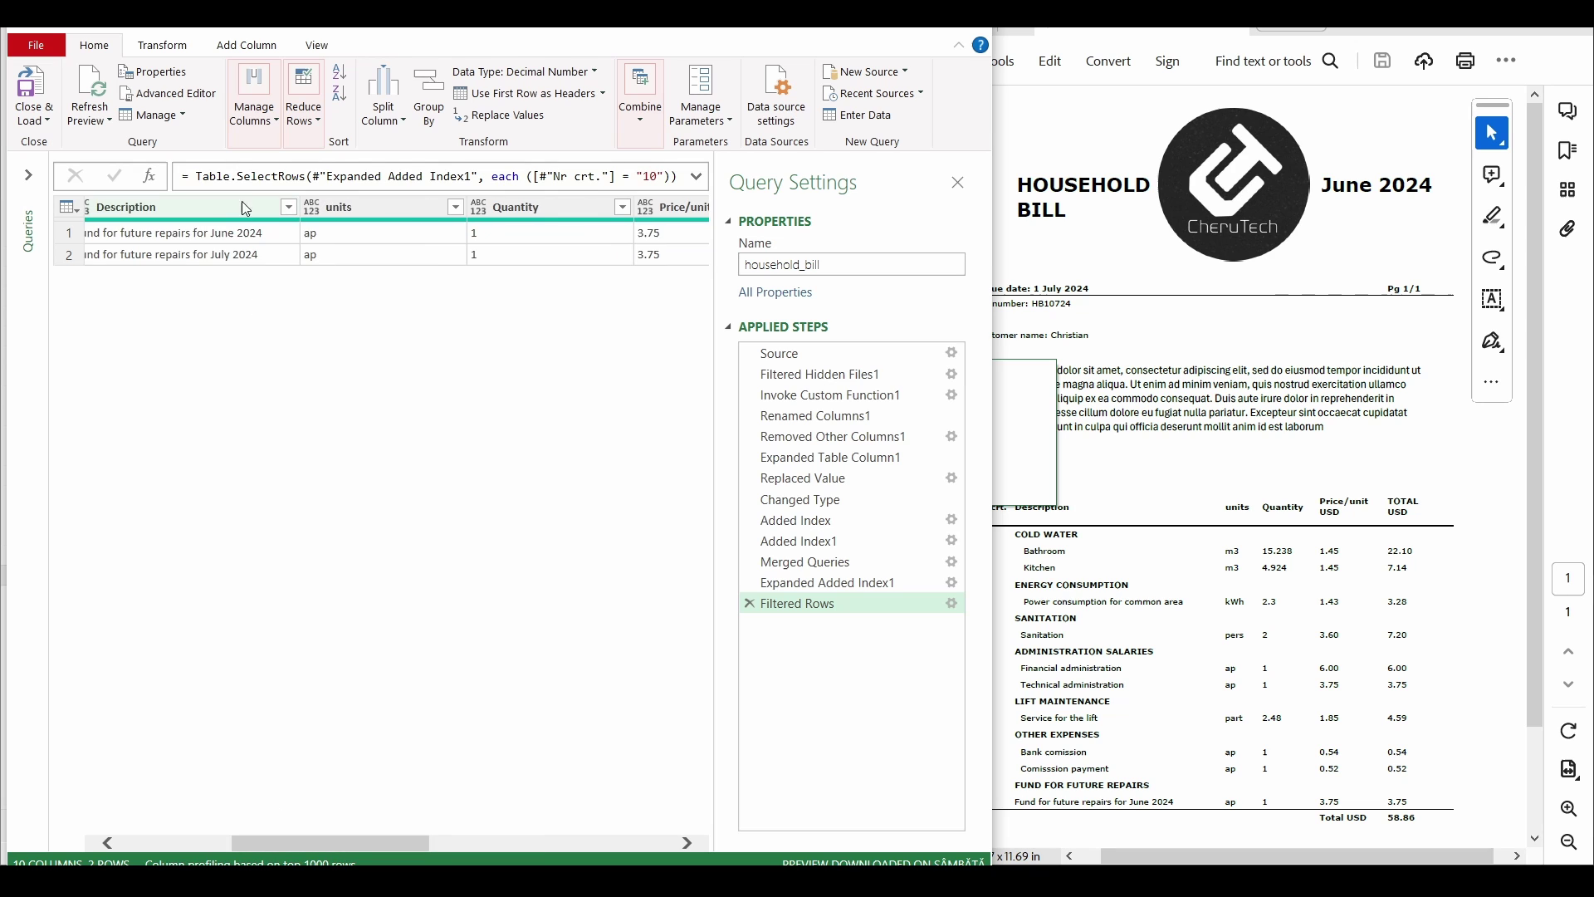
left_click(371, 212)
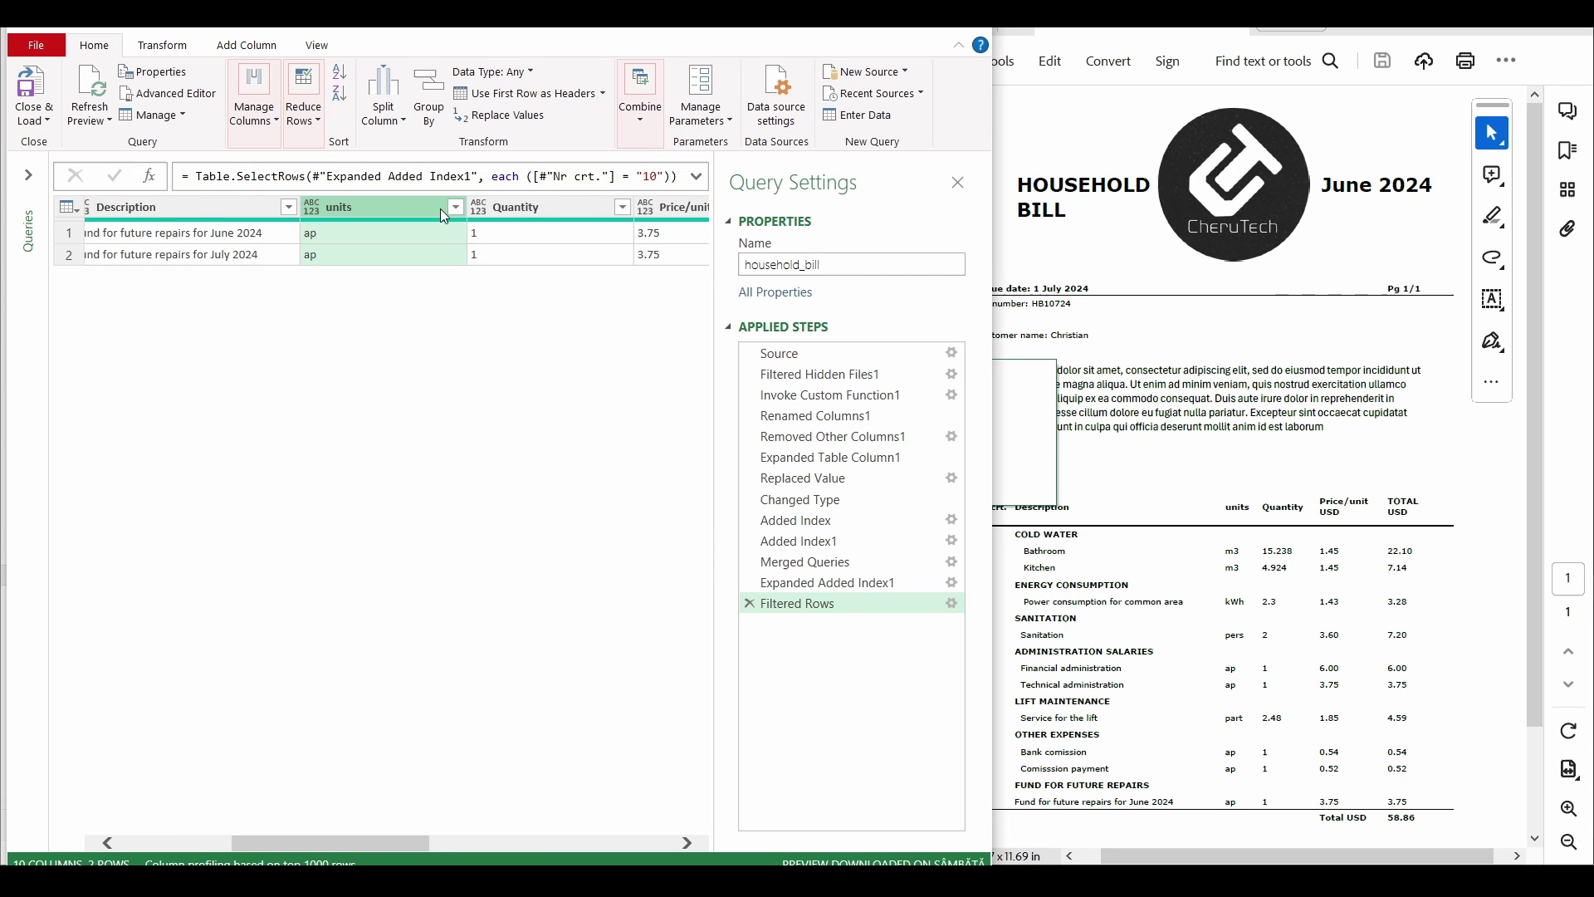
left_click(520, 206, "shift")
left_click_drag(419, 842, 565, 843)
left_click(456, 207, "shift")
left_click(292, 207, "shift")
left_click(407, 207, "shift")
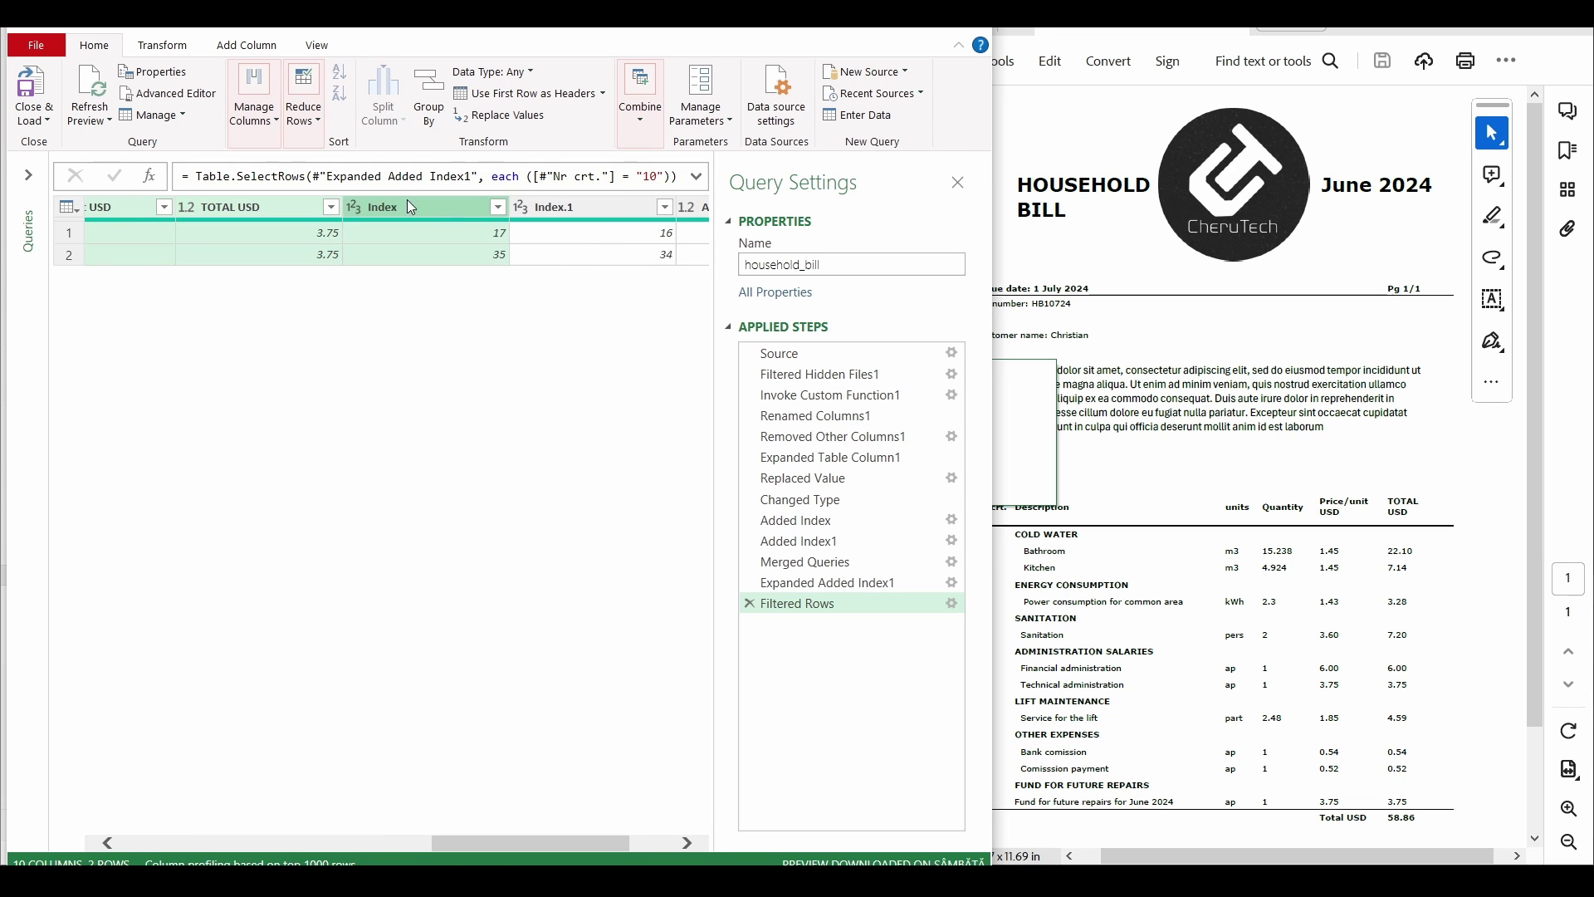
left_click(547, 206, "shift")
right_click(545, 207)
left_click(573, 247)
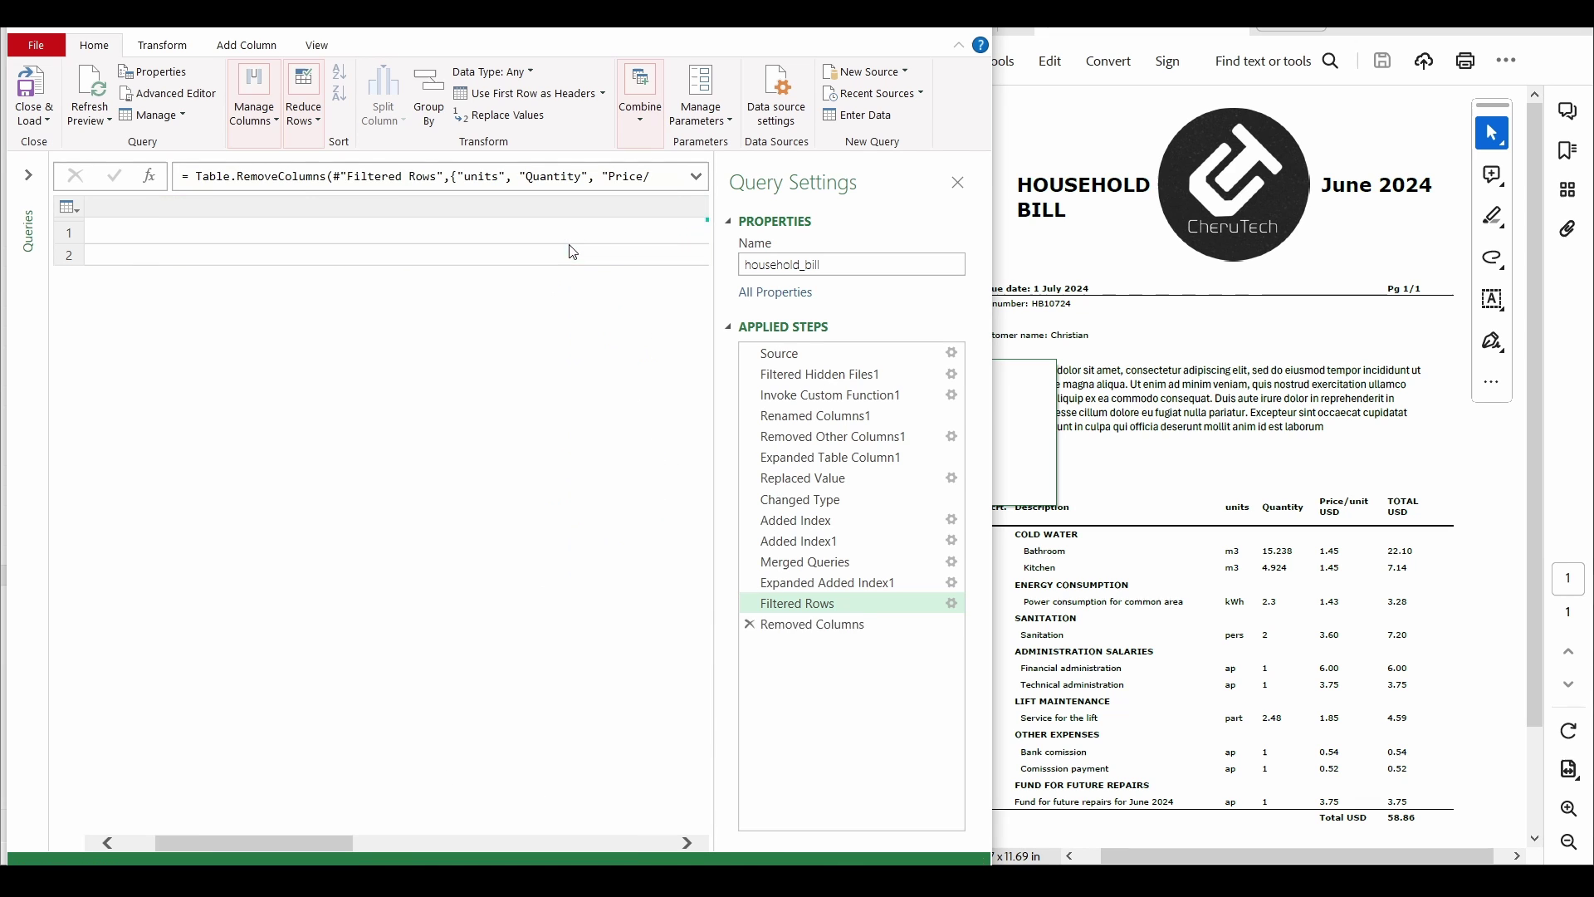
Step: Remove the Nr crt. column, leaving Source.Name, Description and Added Index1.TOTAL USD
left_click_drag(516, 845, 432, 844)
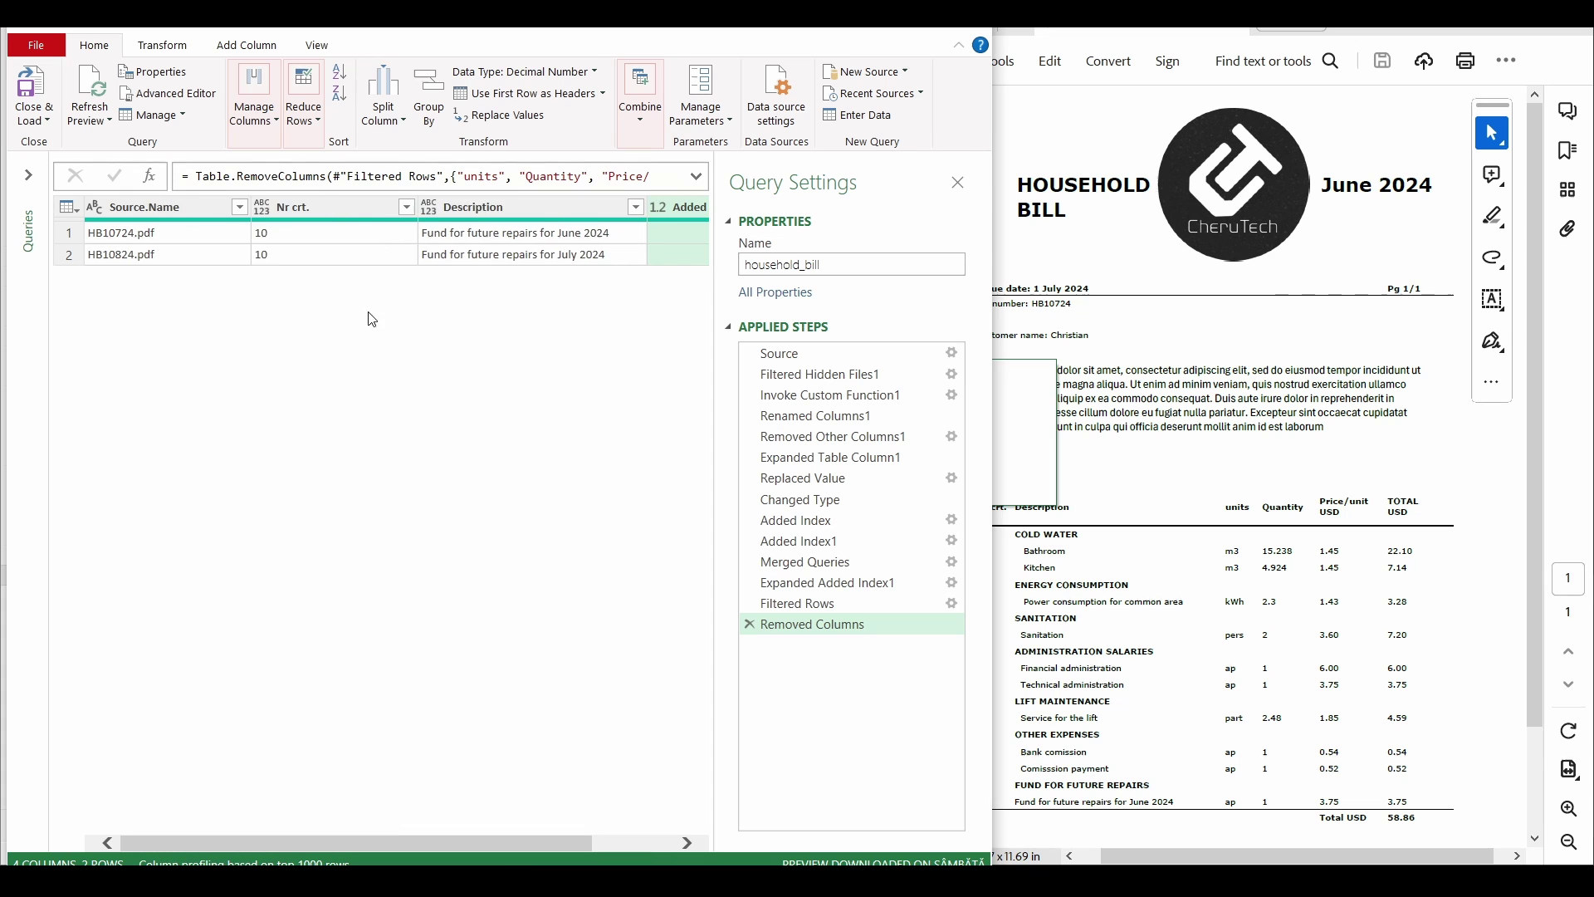
right_click(333, 213)
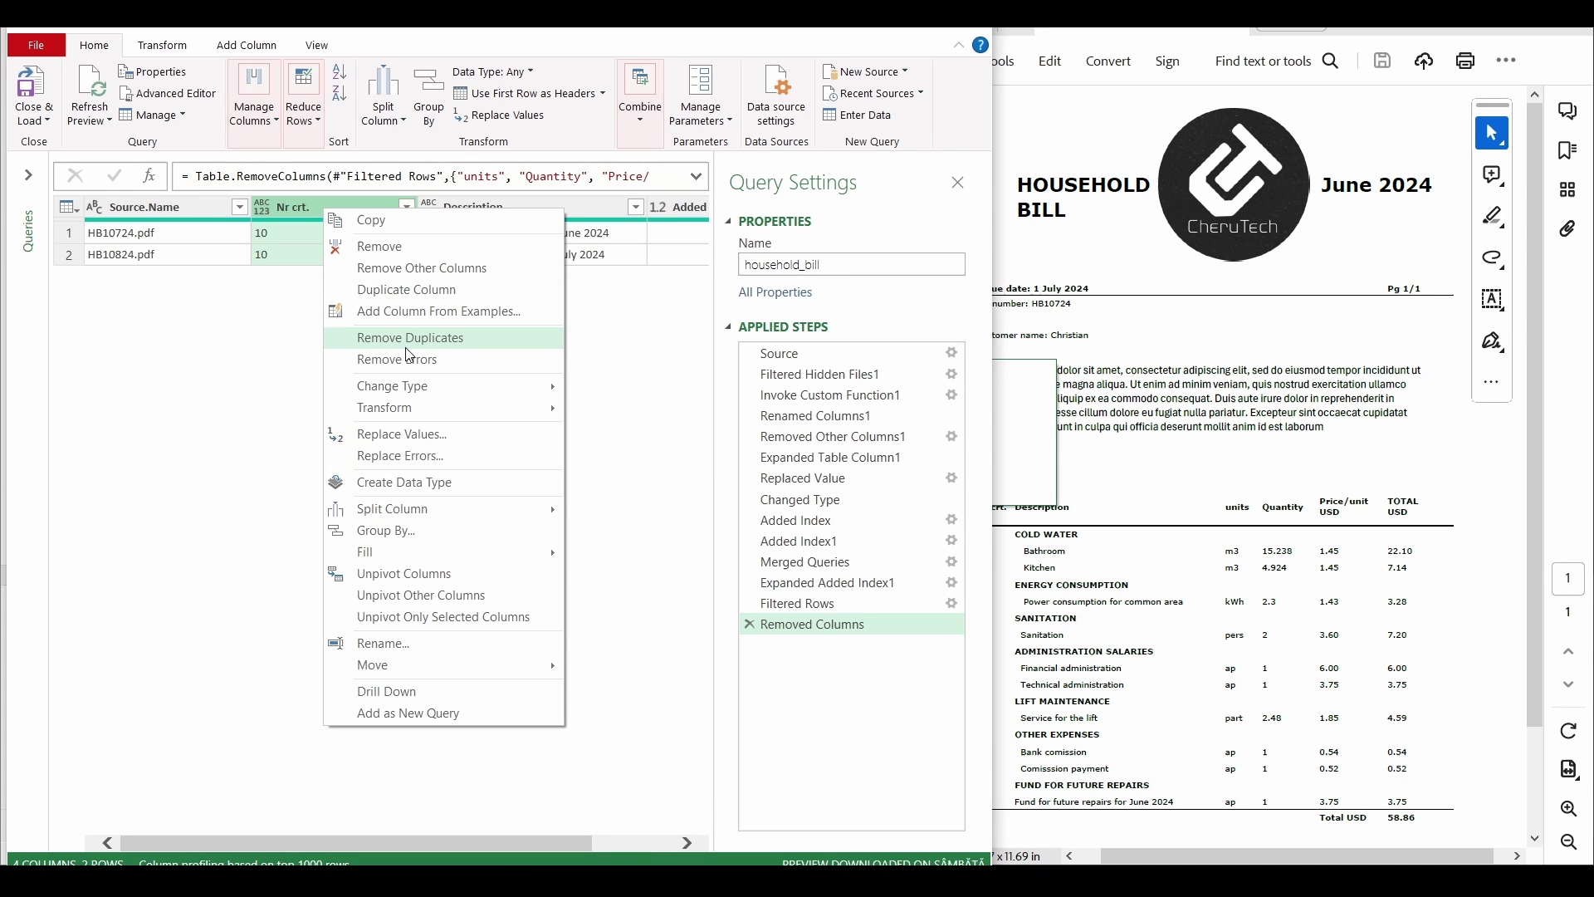
left_click(382, 246)
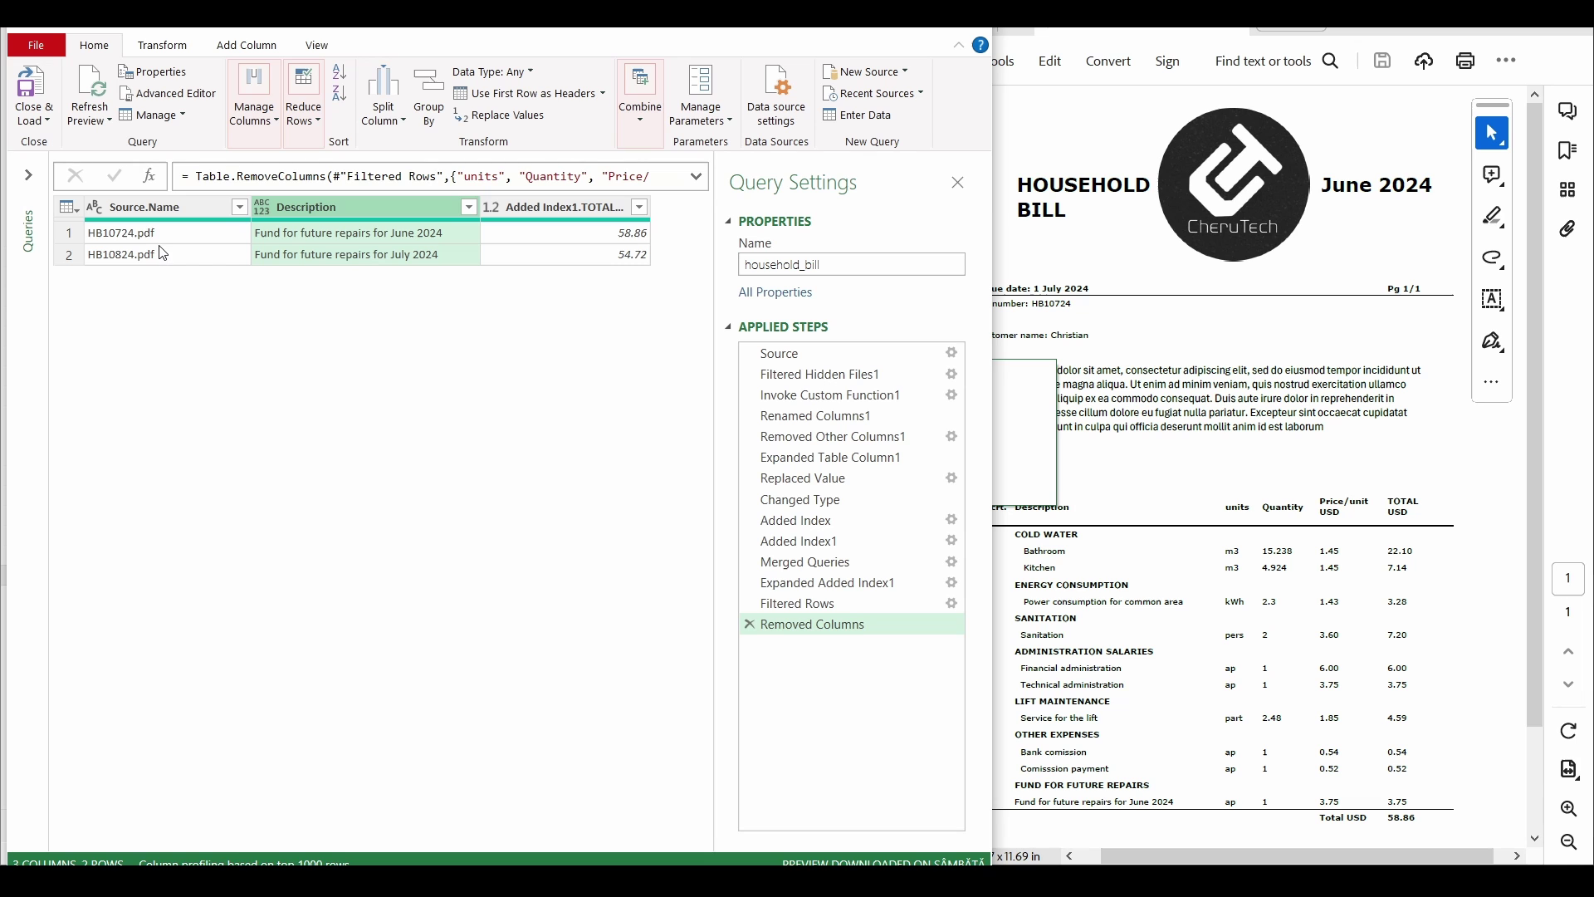
mouse_move(343, 859)
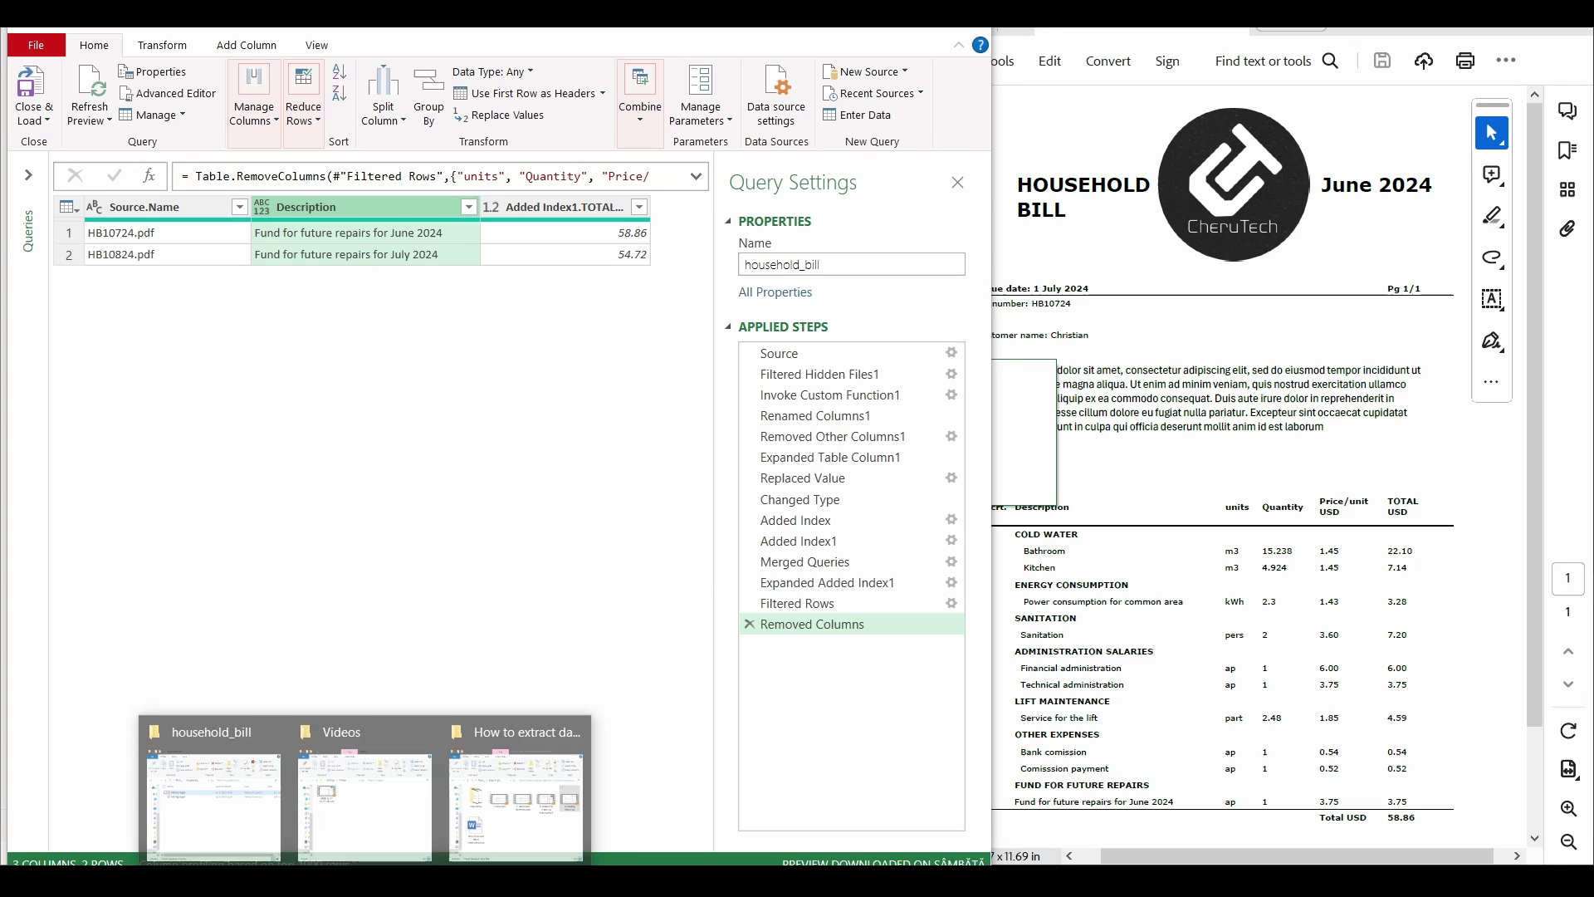
left_click(238, 805)
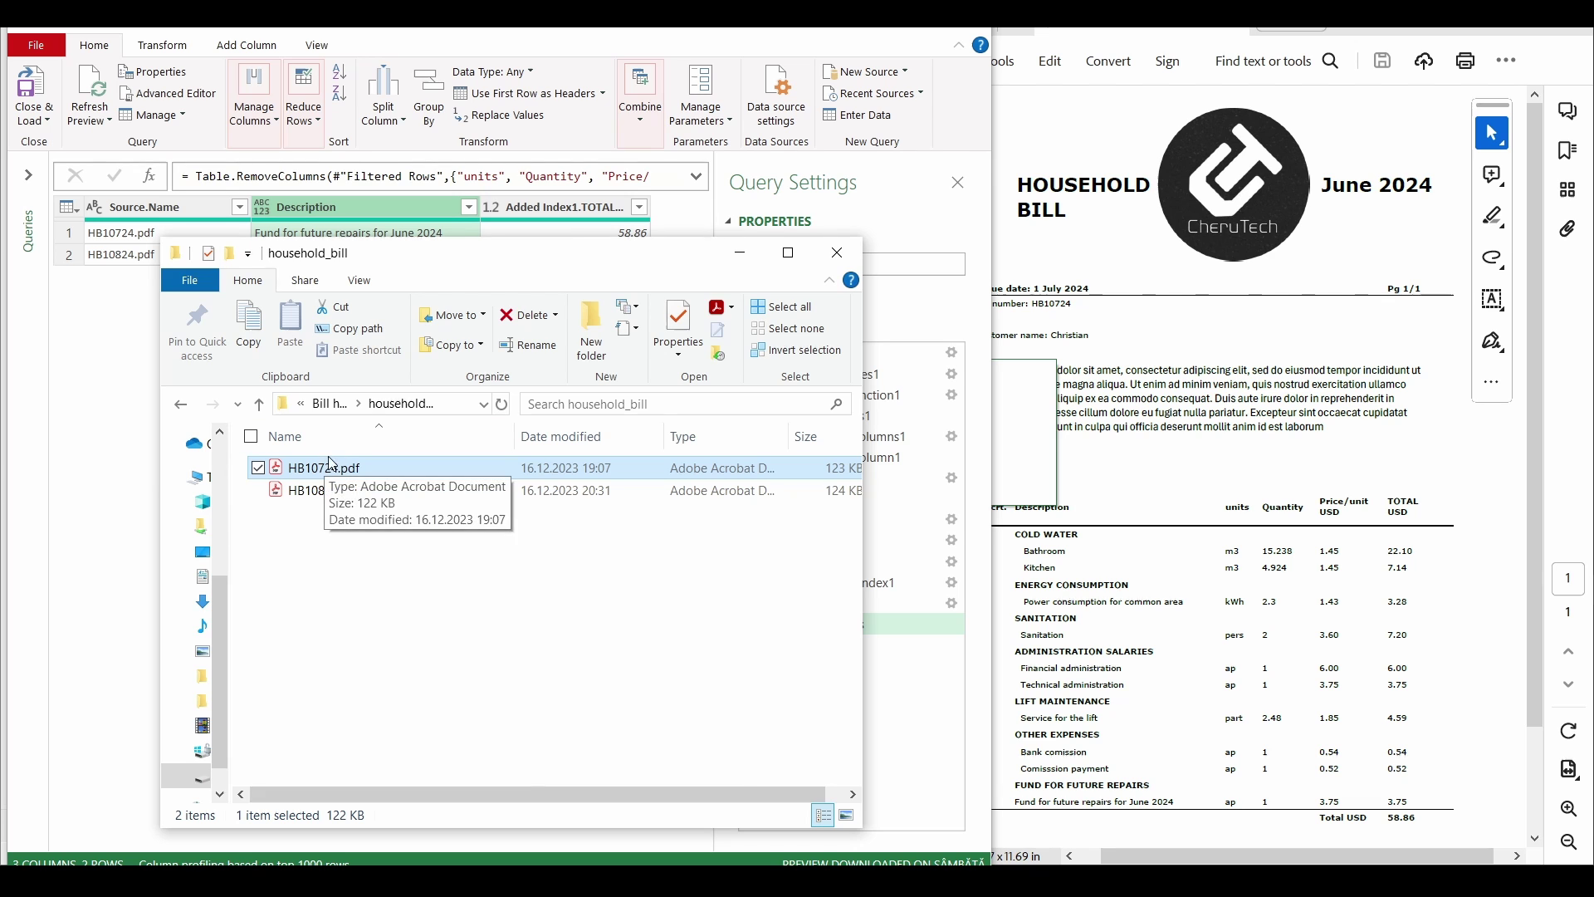
left_click_drag(402, 264, 296, 306)
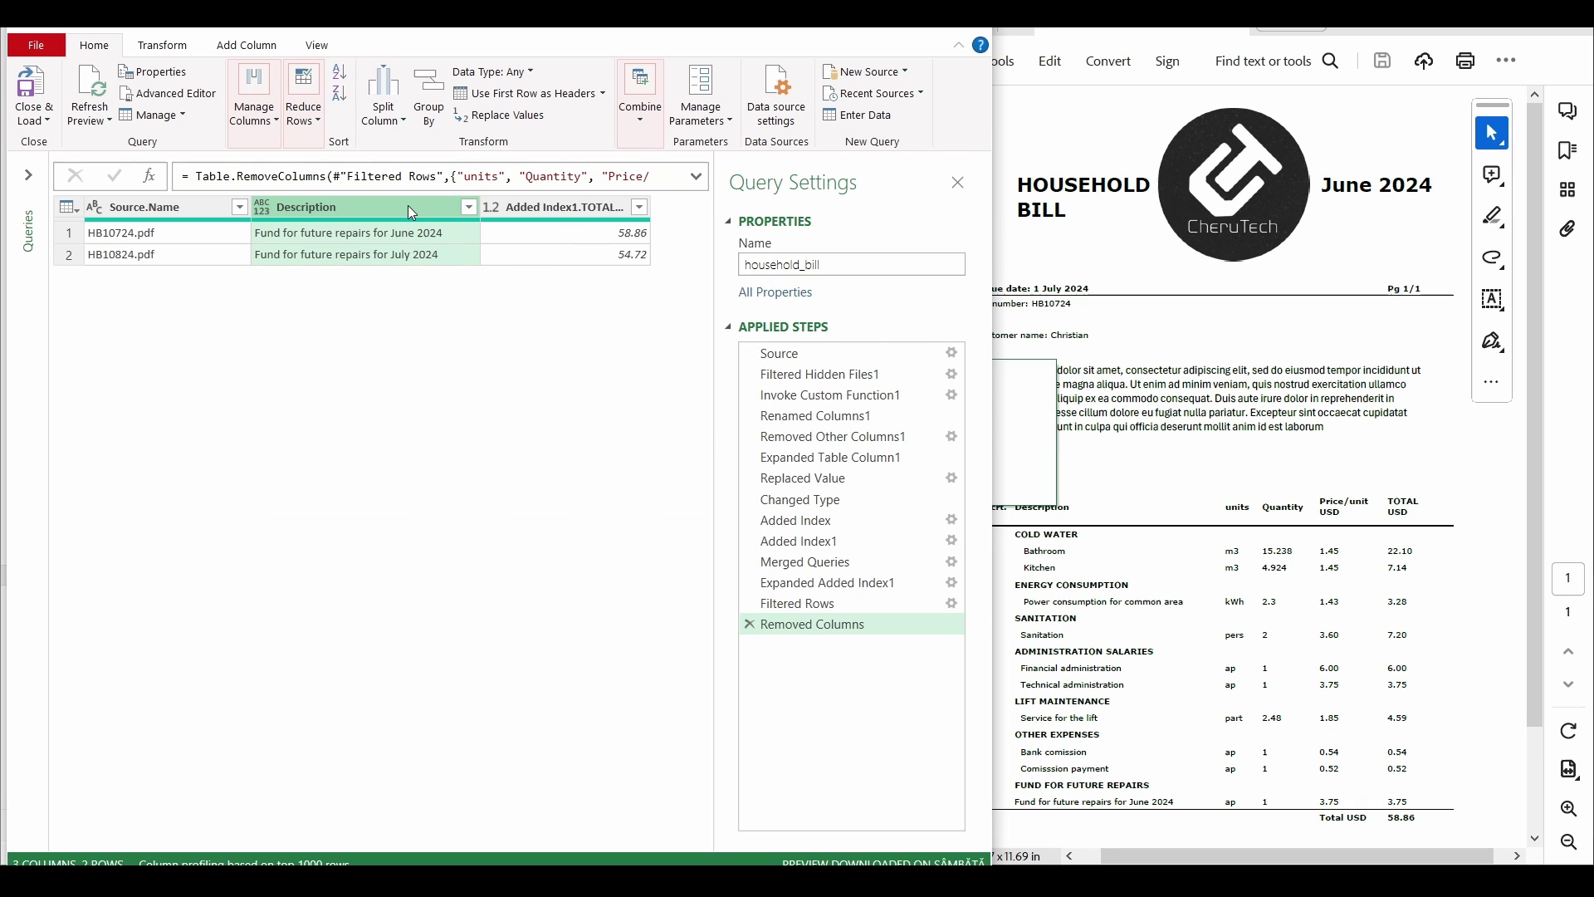
Step: Add a Text After Delimiter column extracting the Description text after 'for '
left_click(634, 295)
left_click(180, 48)
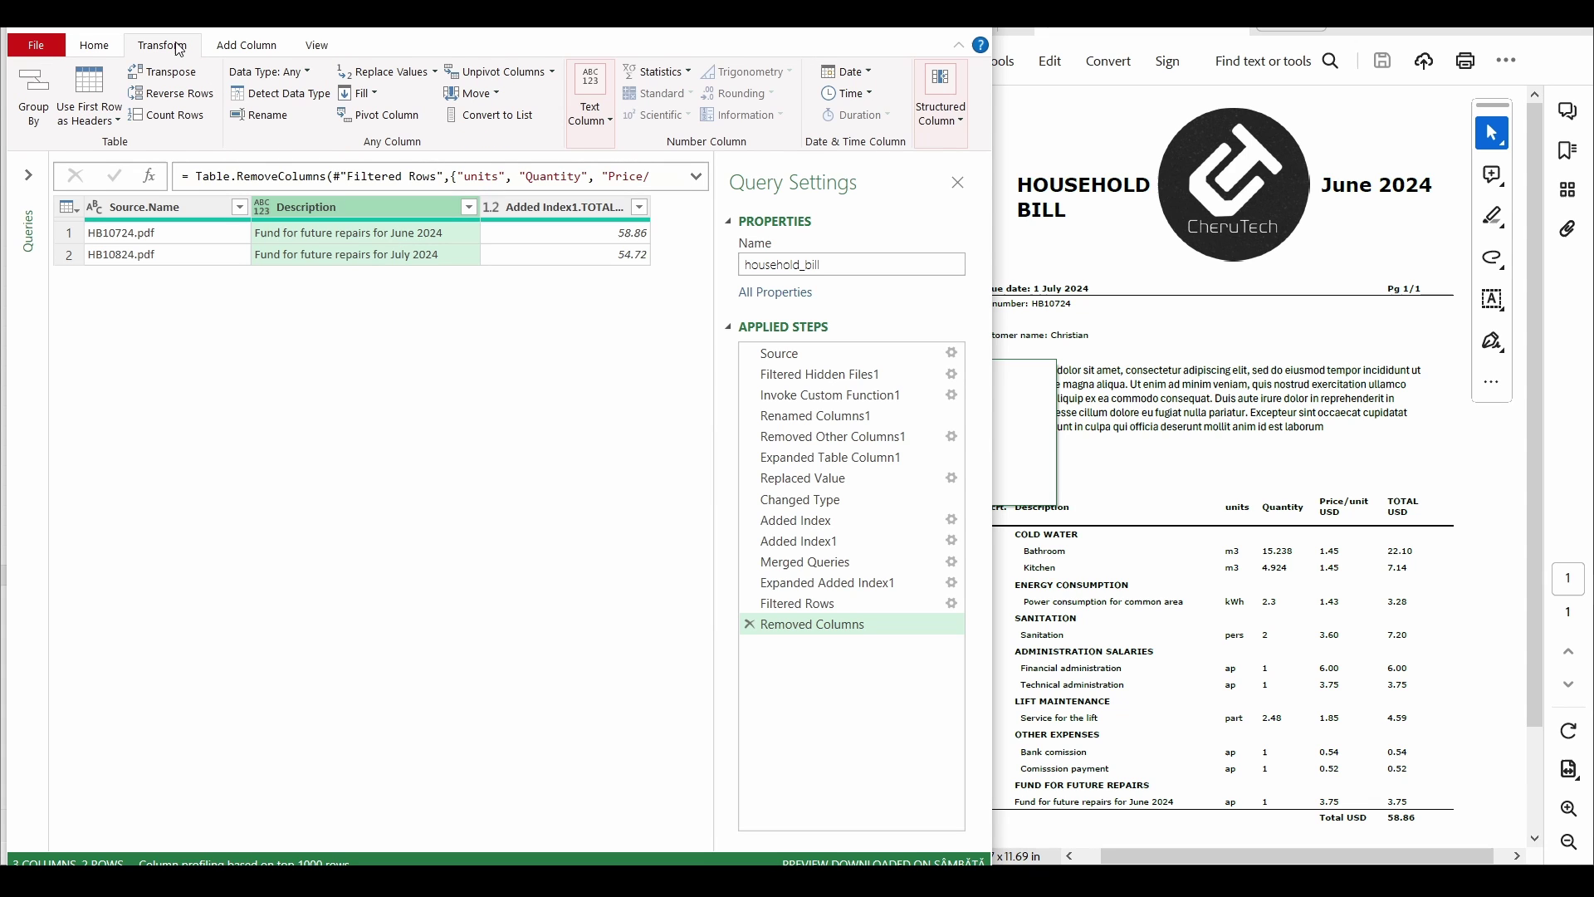
left_click(246, 50)
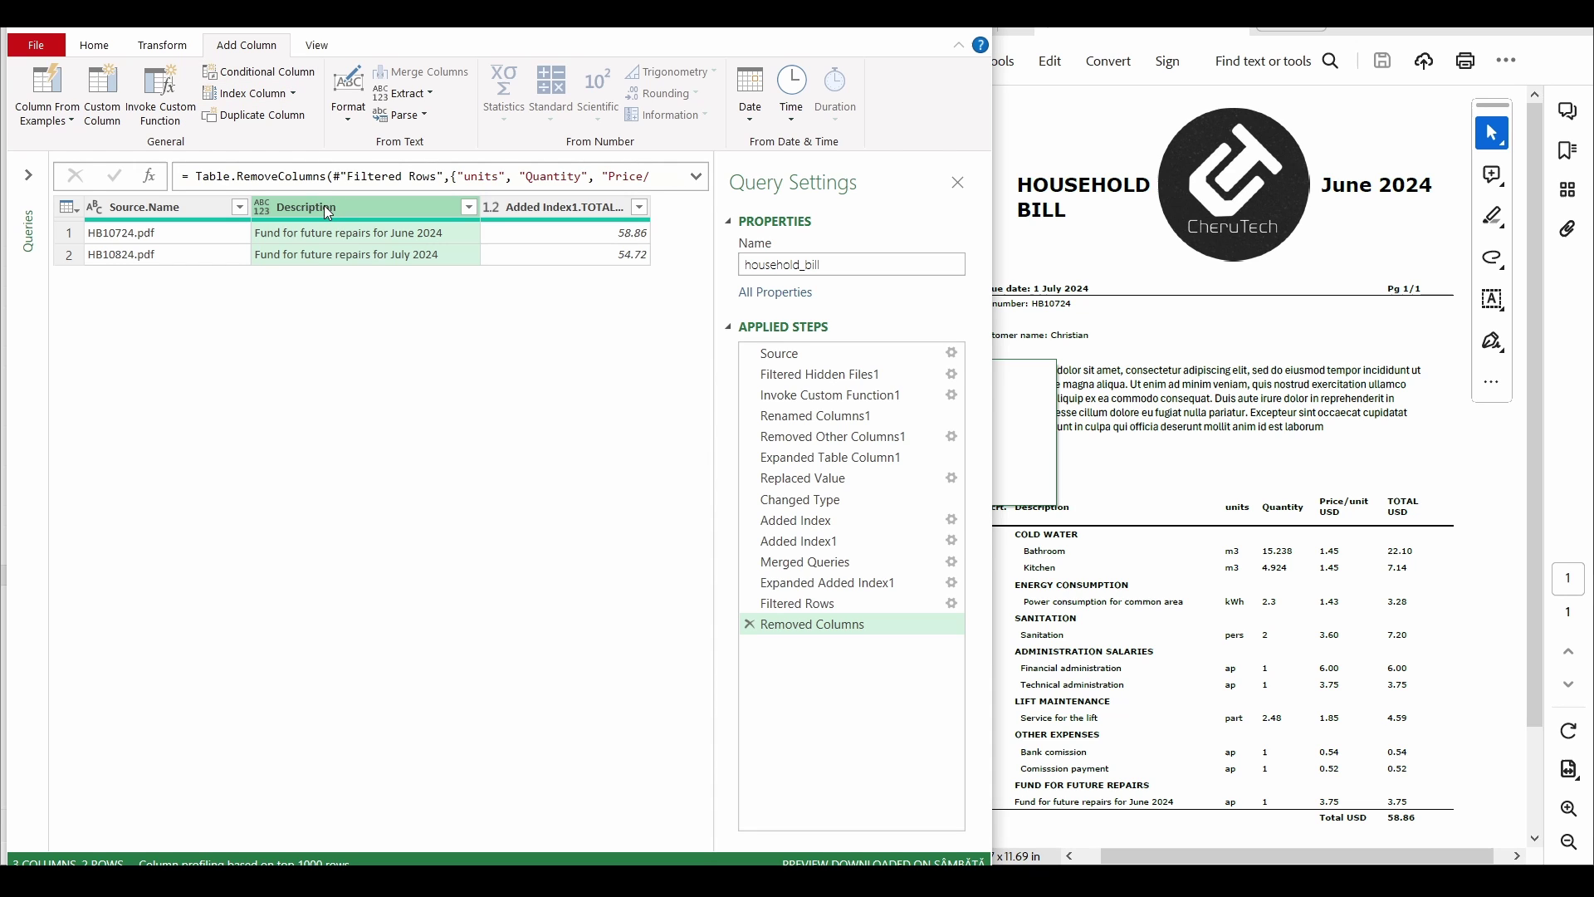
left_click(430, 95)
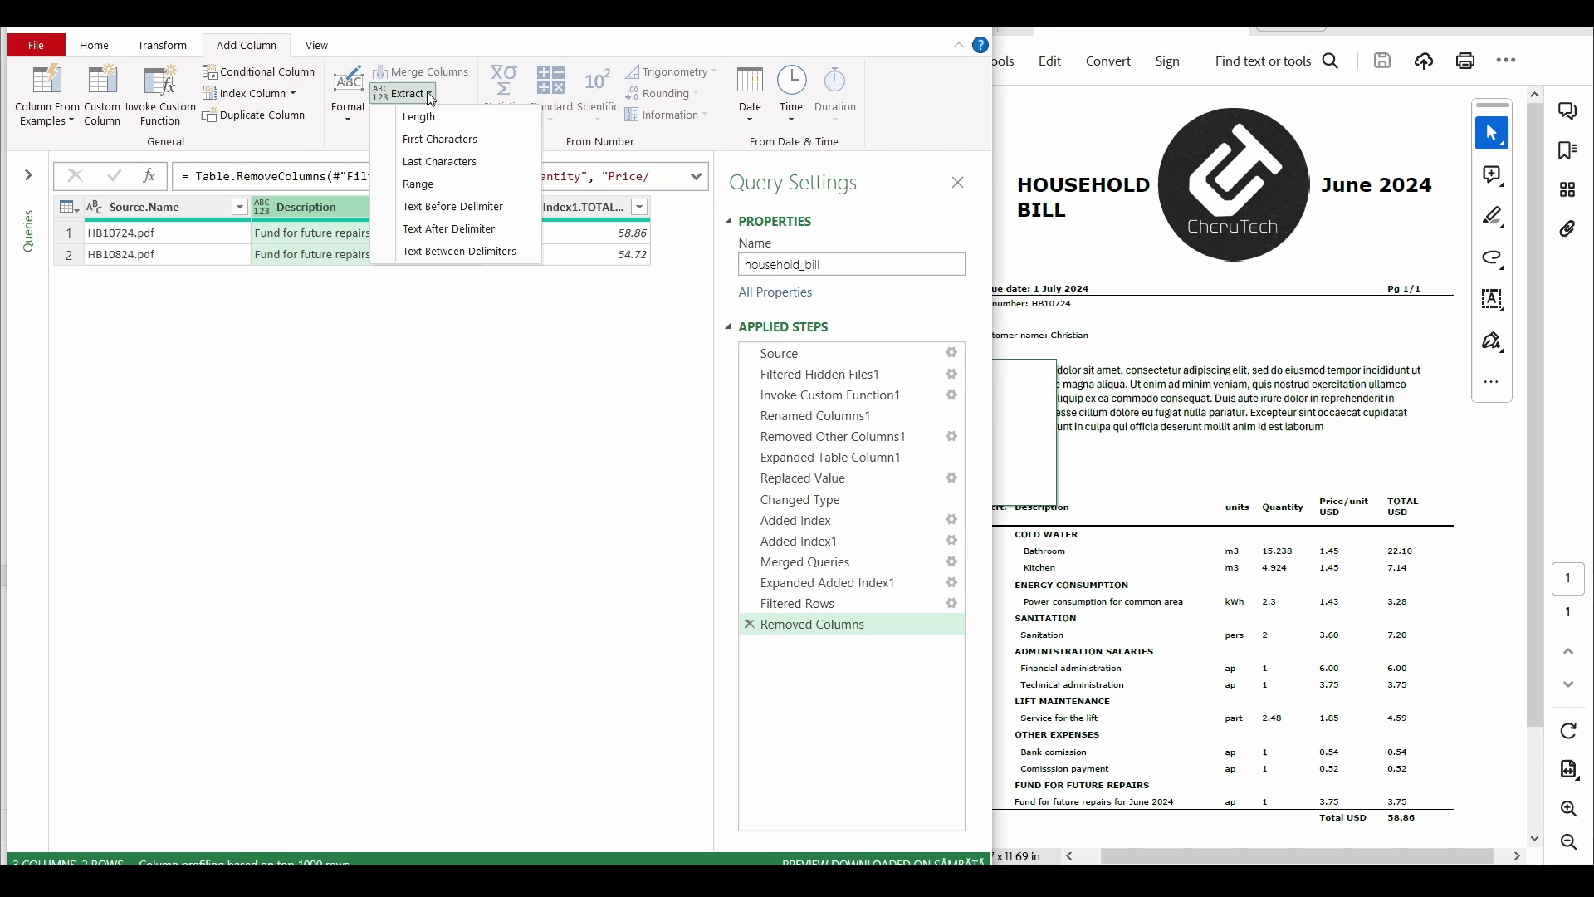
left_click(456, 231)
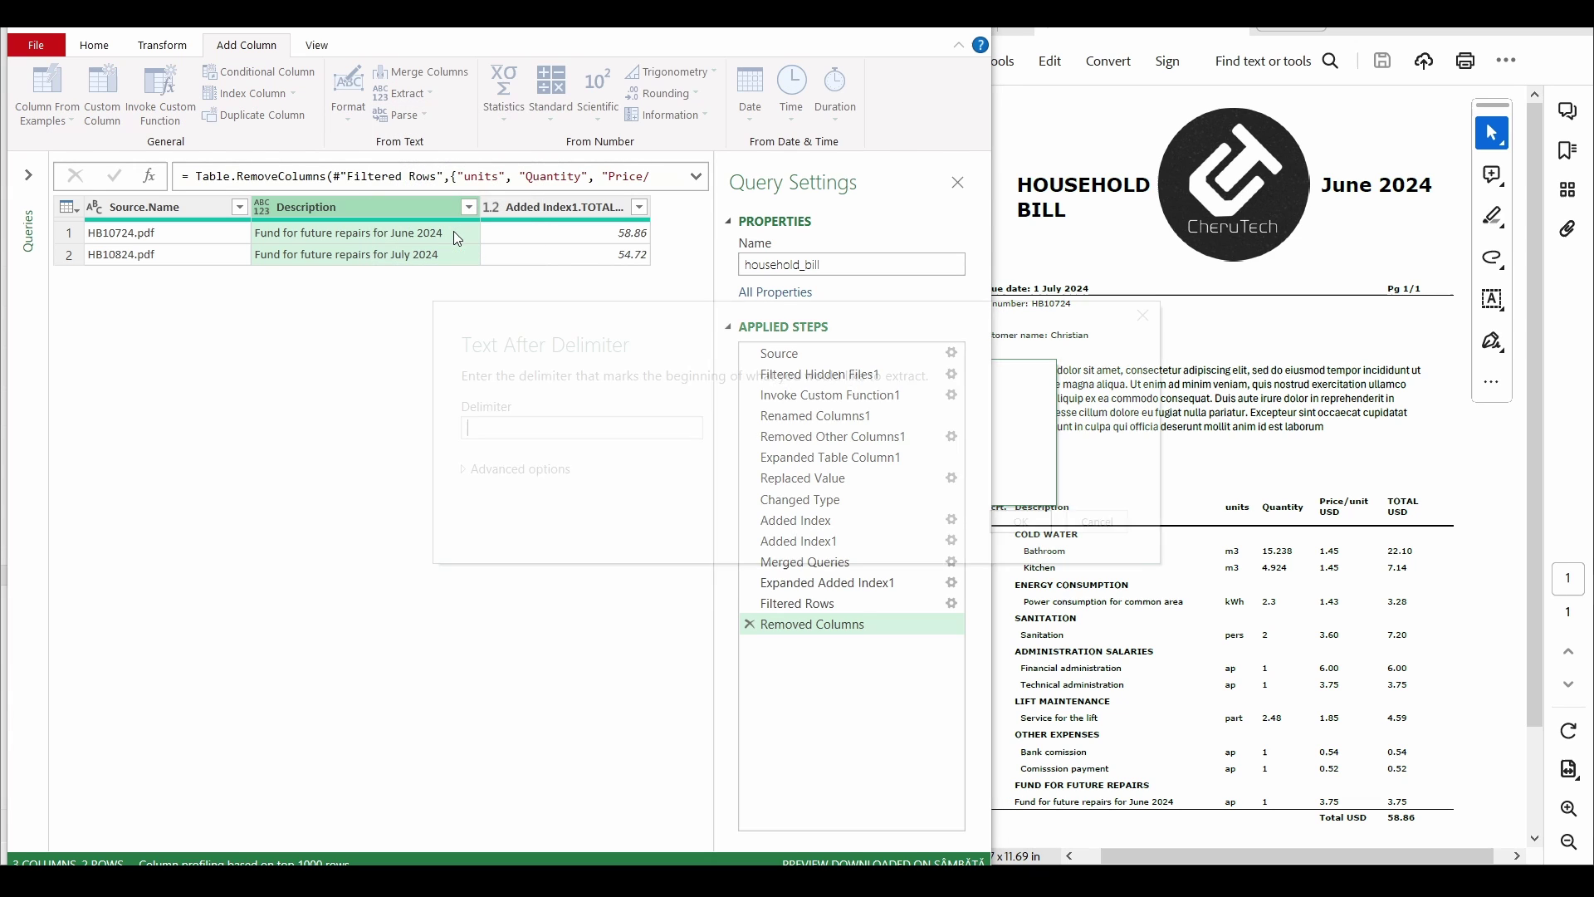
left_click_drag(550, 321, 356, 327)
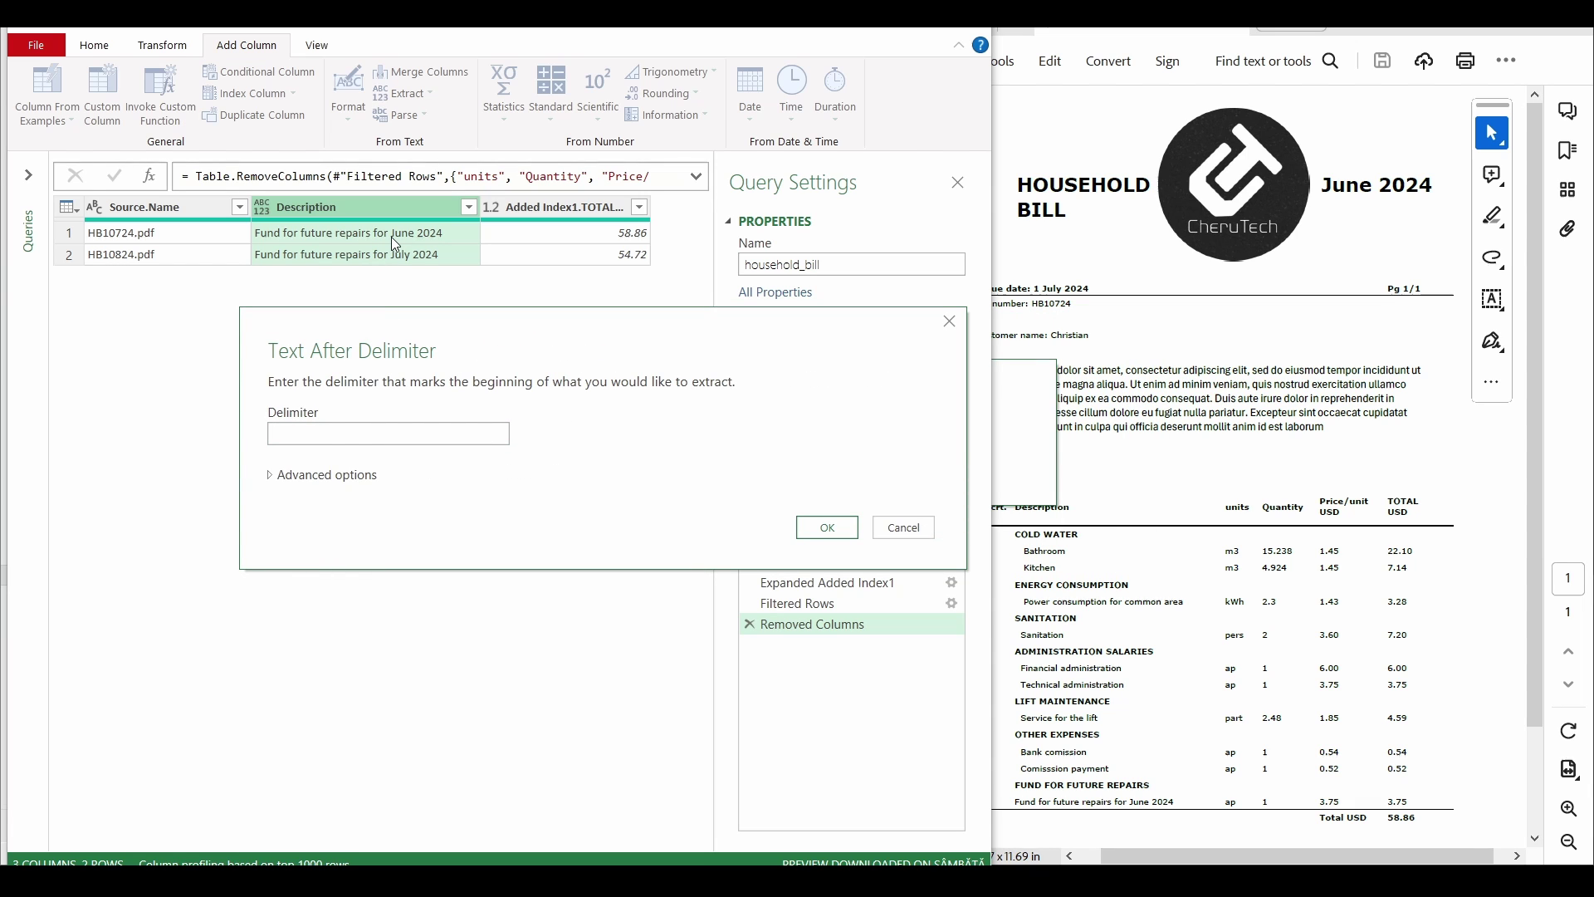
left_click(327, 442)
type("for")
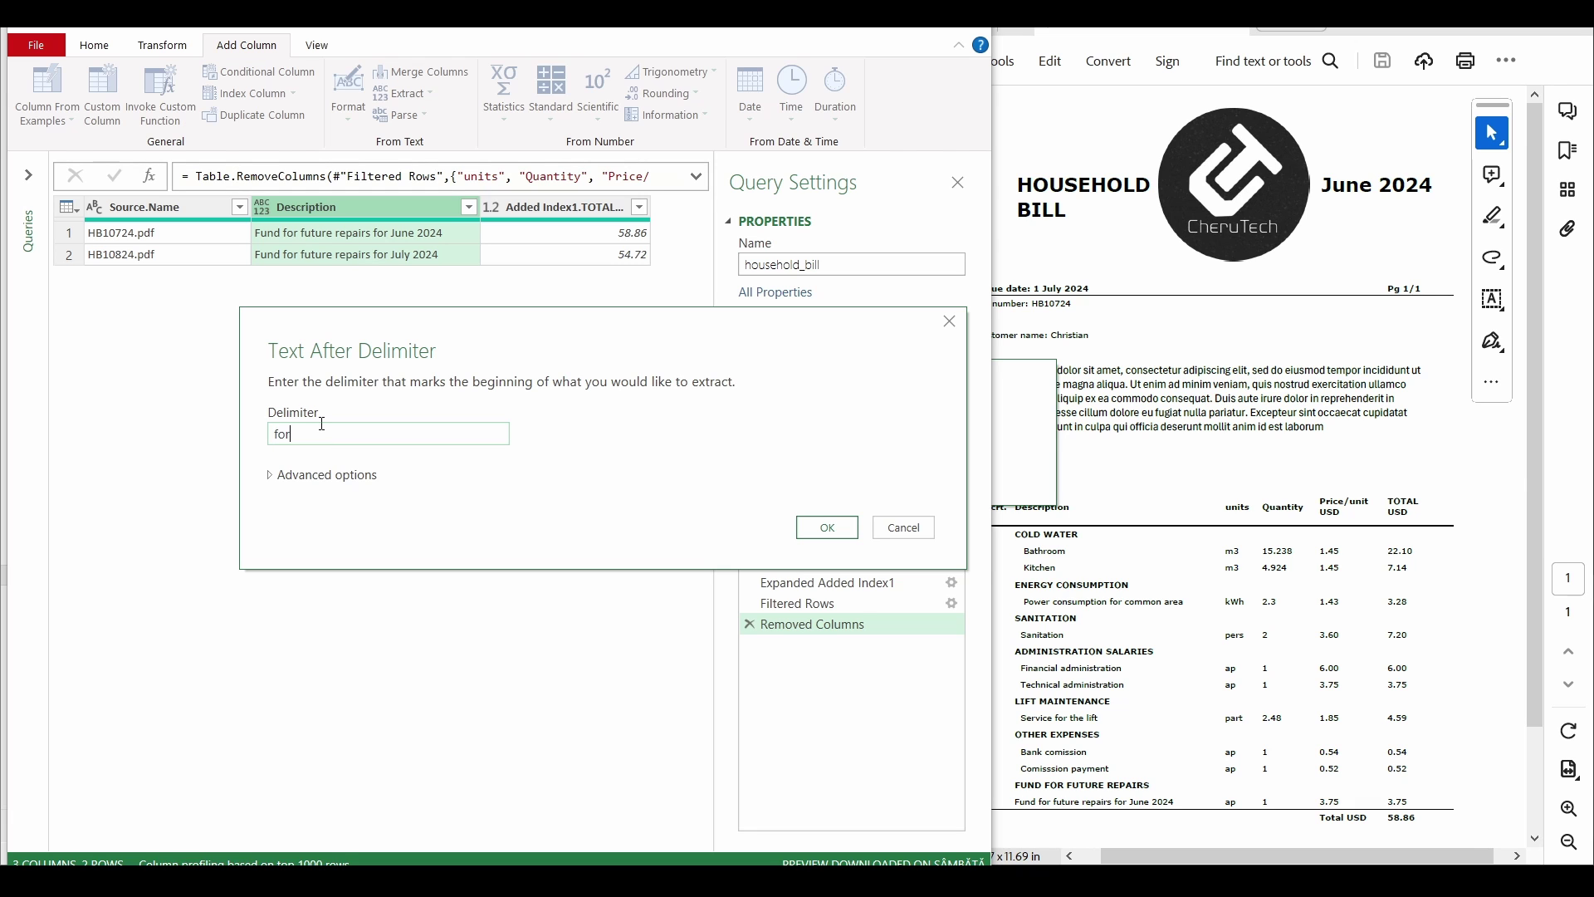
left_click(827, 528)
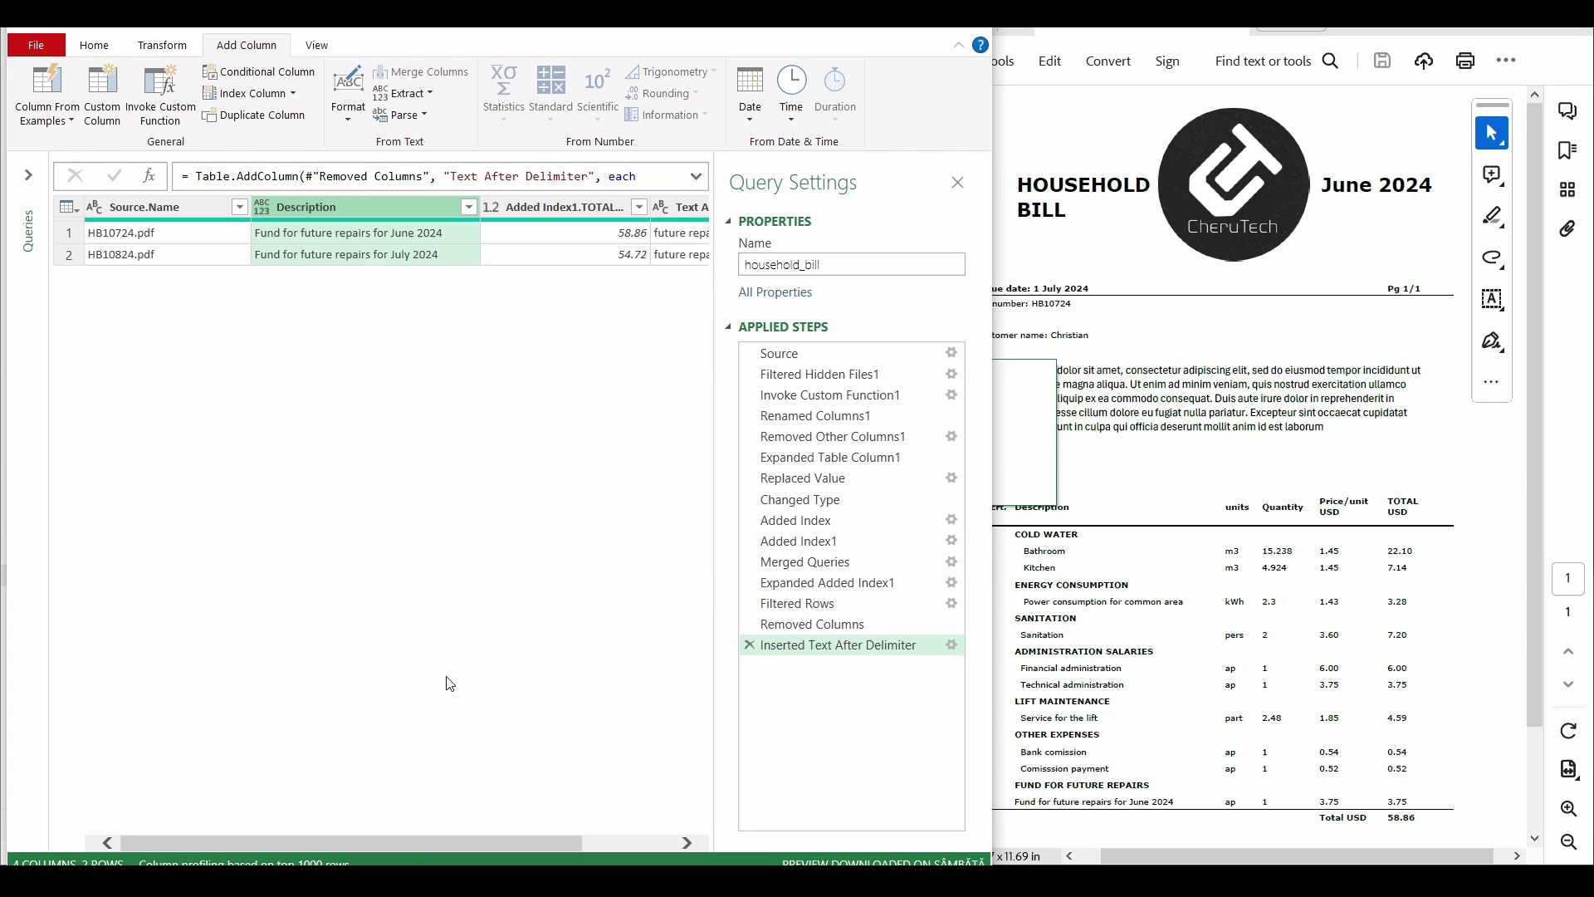
left_click_drag(410, 838, 544, 835)
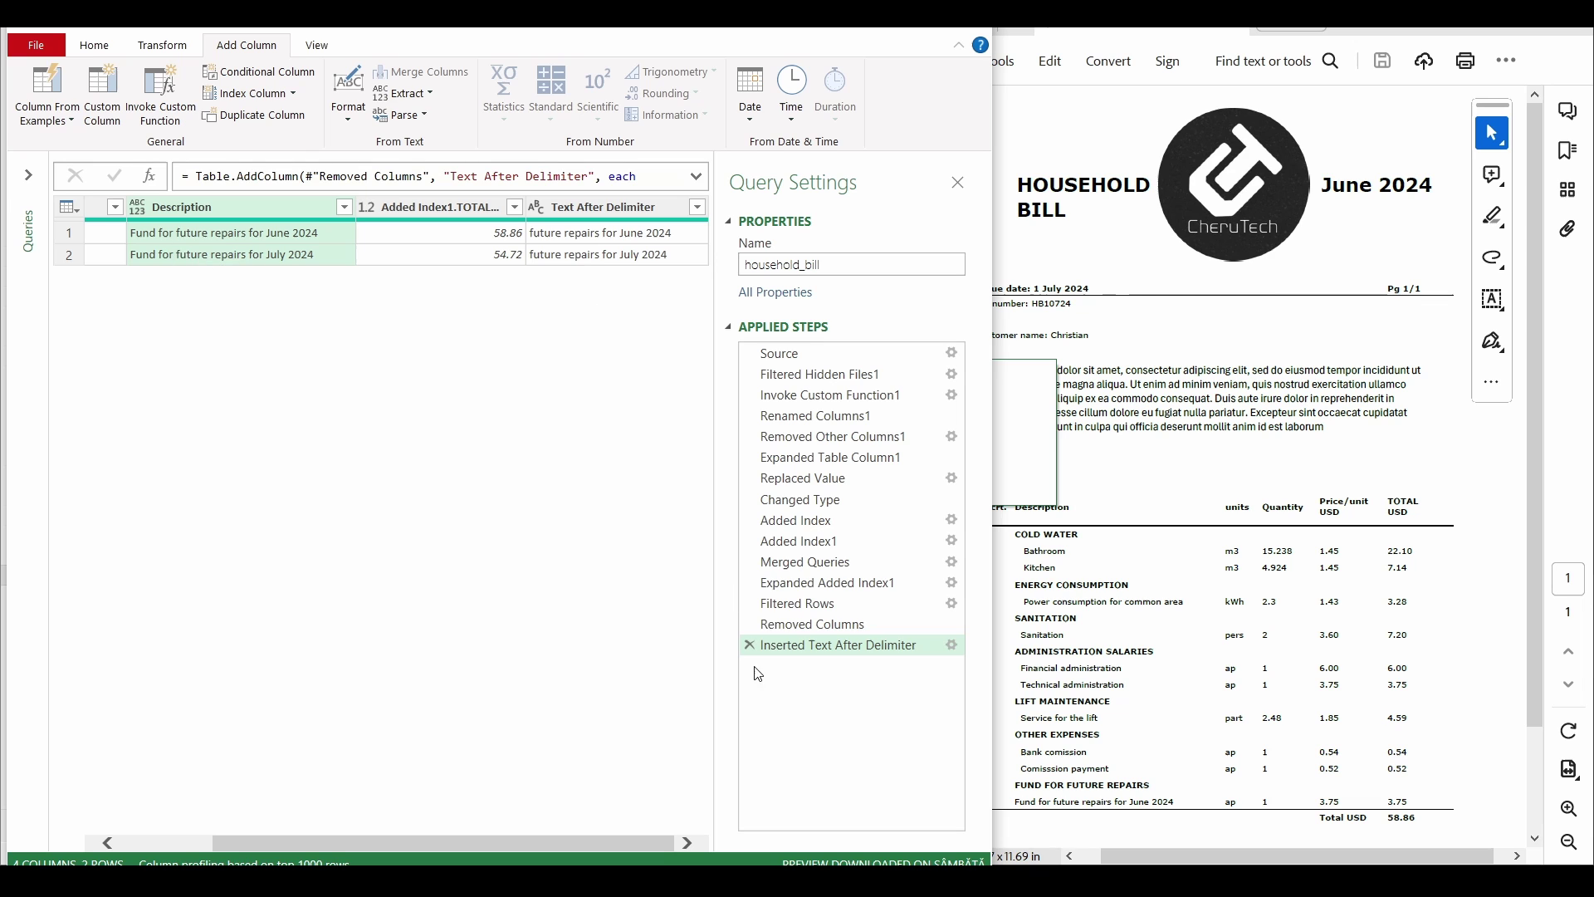
Step: Change the extraction delimiter to 'repairs for ' so the column reads June 2024 and July 2024
left_click(952, 645)
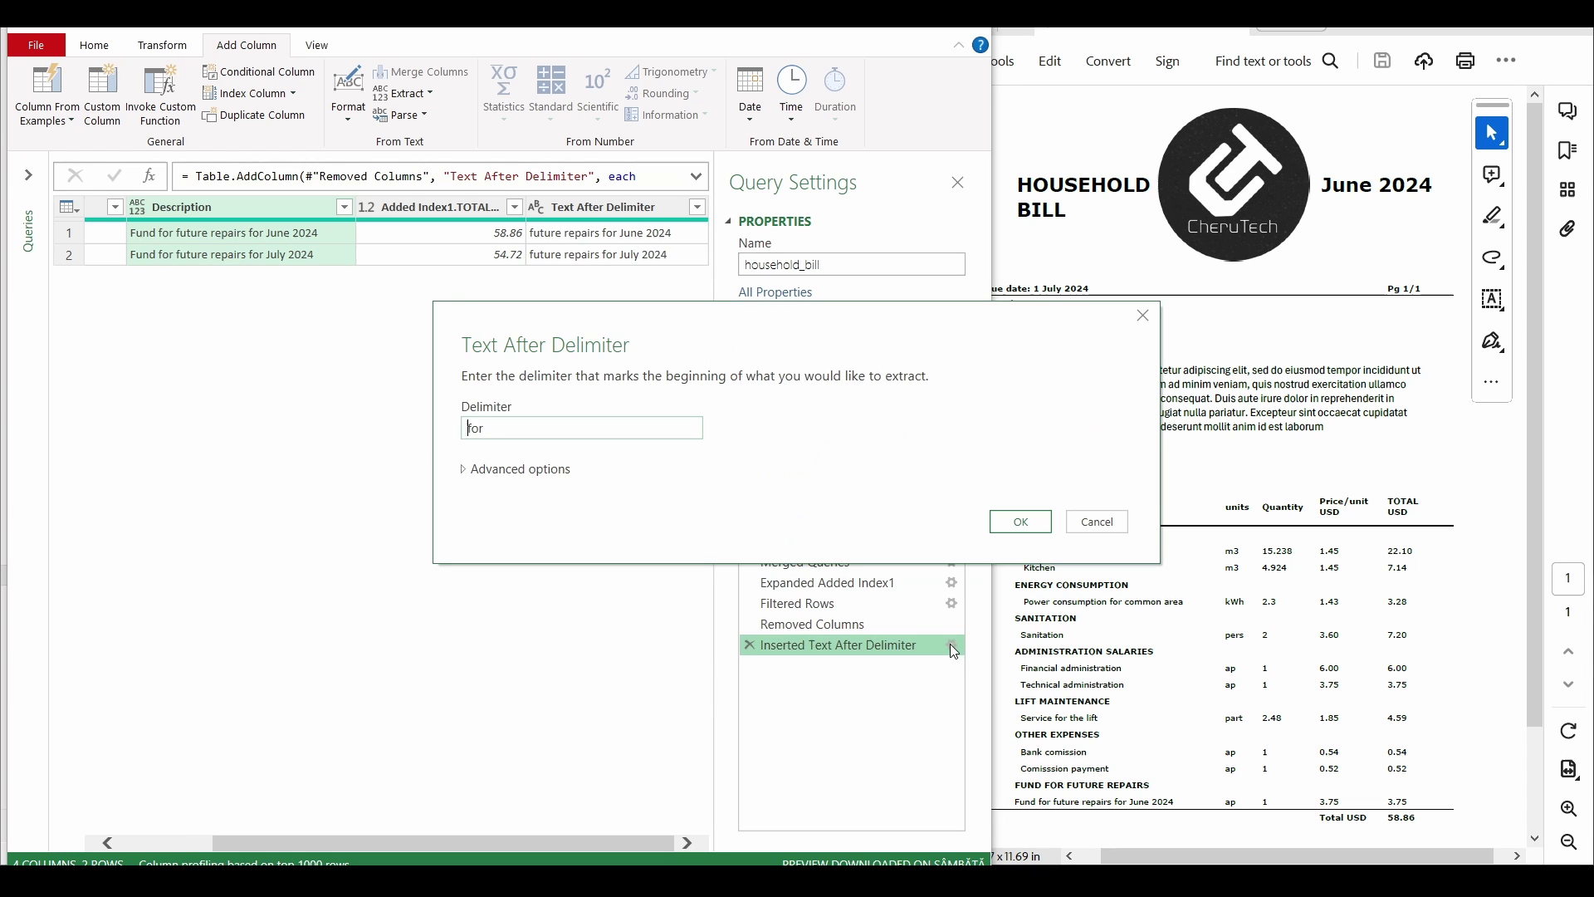
left_click_drag(826, 326, 456, 397)
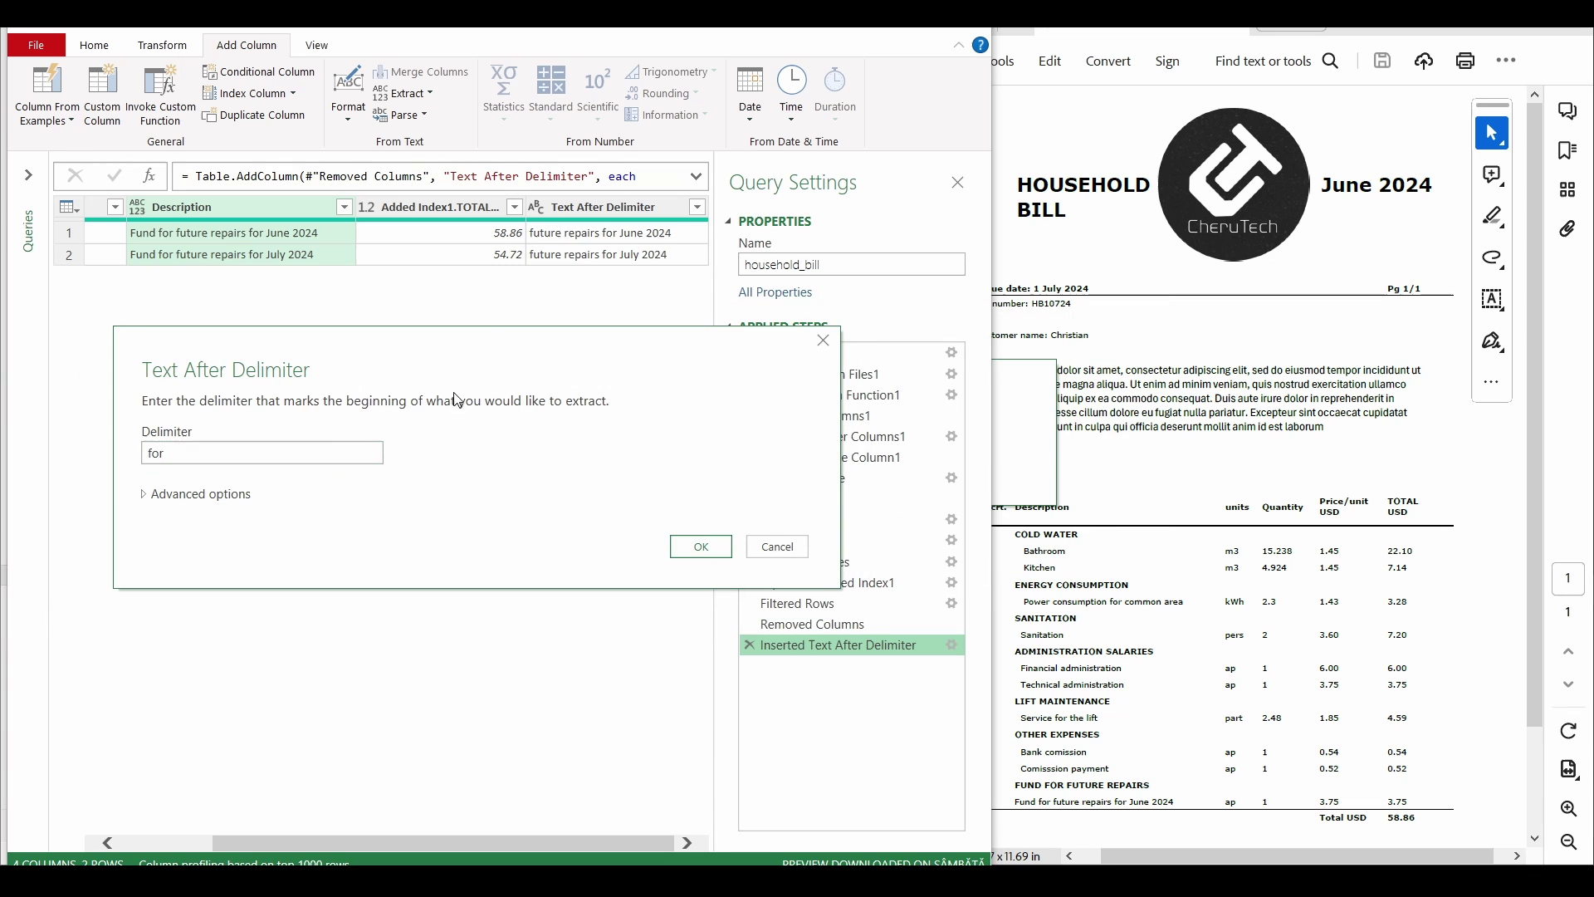
left_click(149, 453)
type("repairs")
left_click(700, 546)
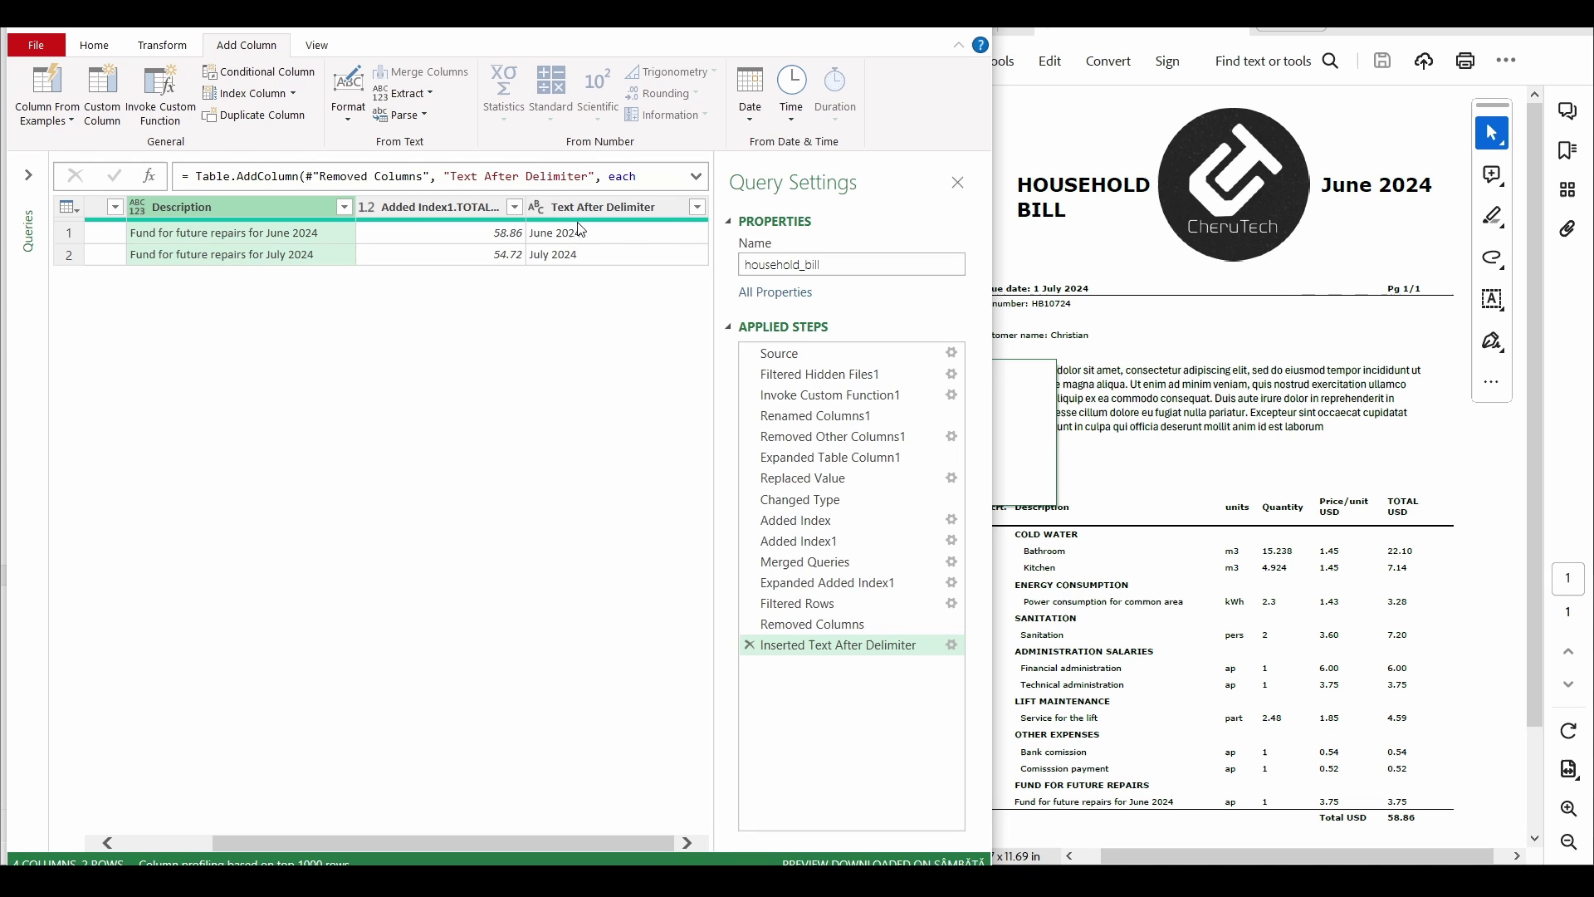
Step: Remove the Description column and move the month column before the total column
right_click(264, 214)
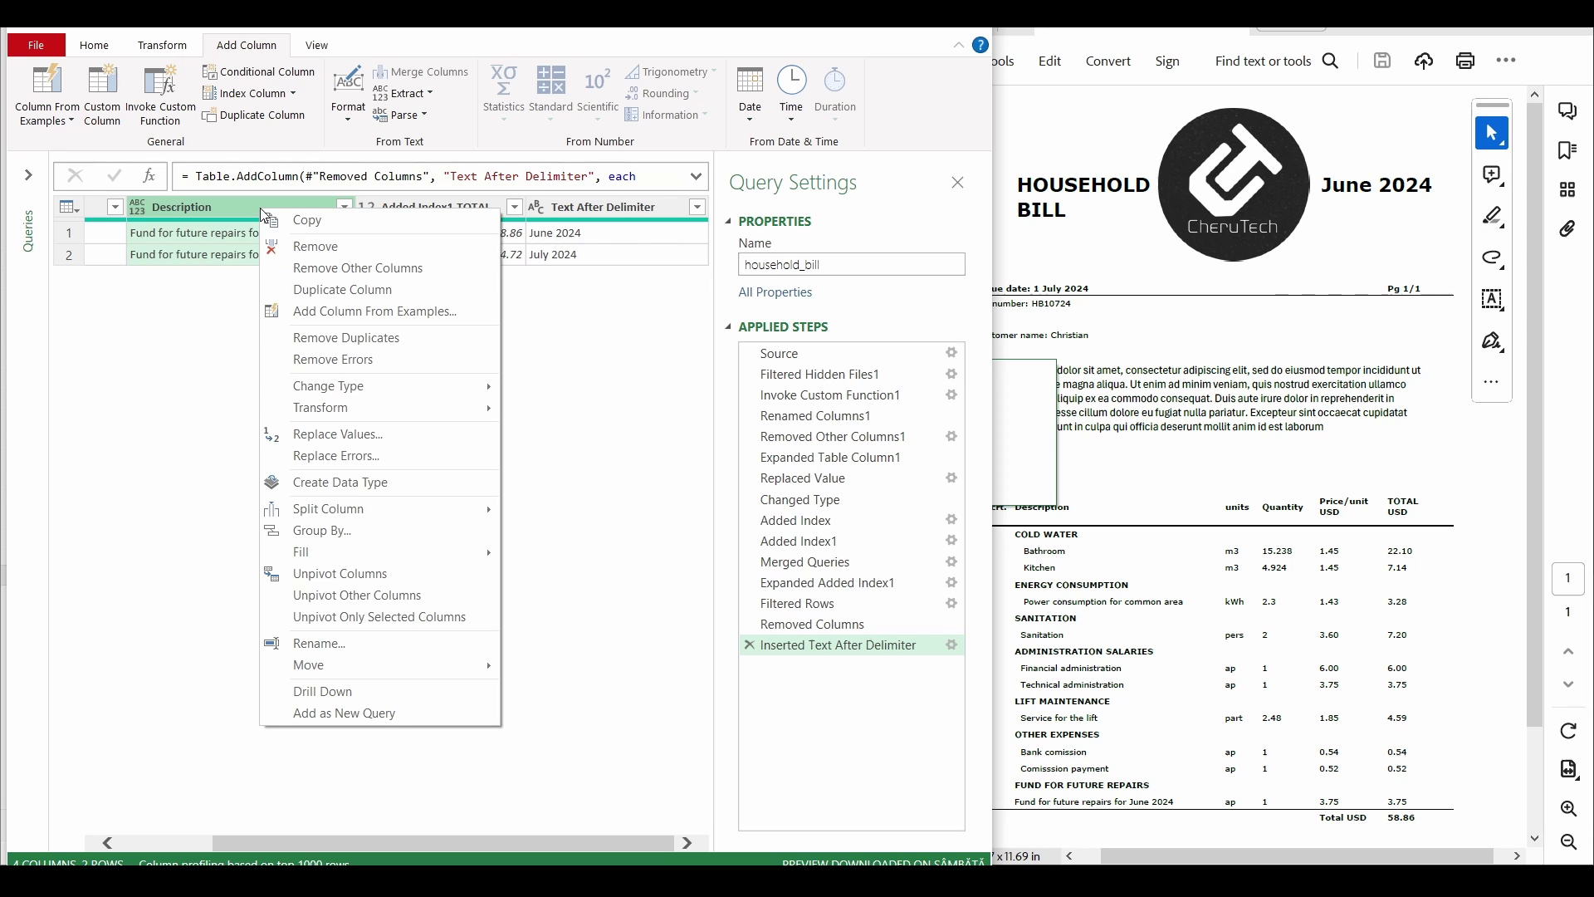
left_click(309, 246)
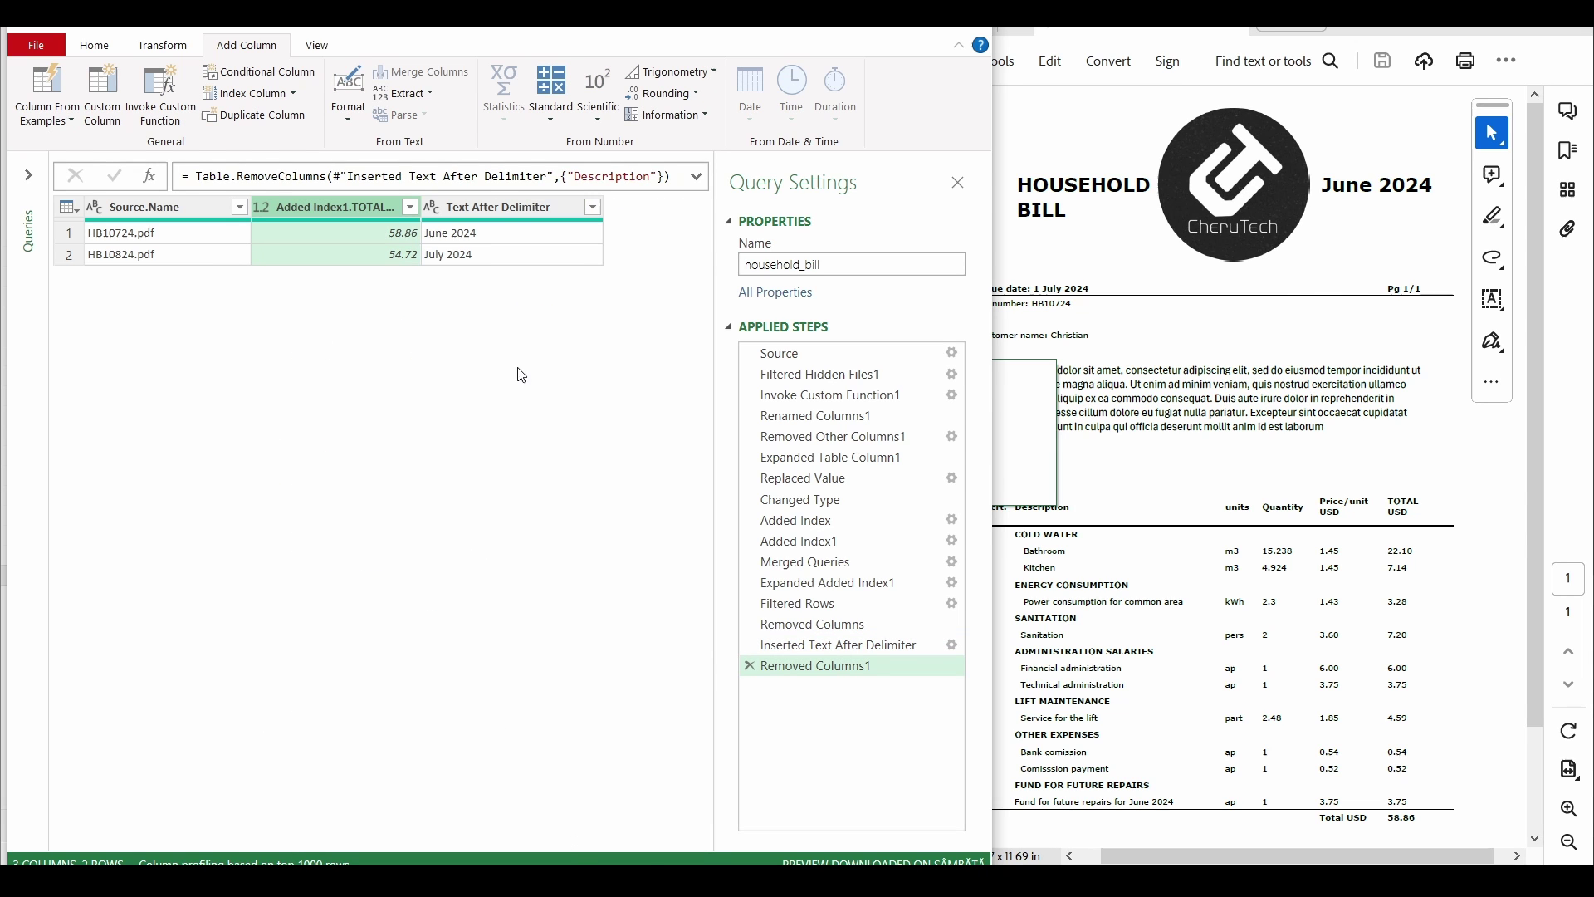
left_click_drag(496, 215, 337, 218)
Step: Rename the columns to Total amount [USD], Month of expenses and Invoice no
left_click(509, 214)
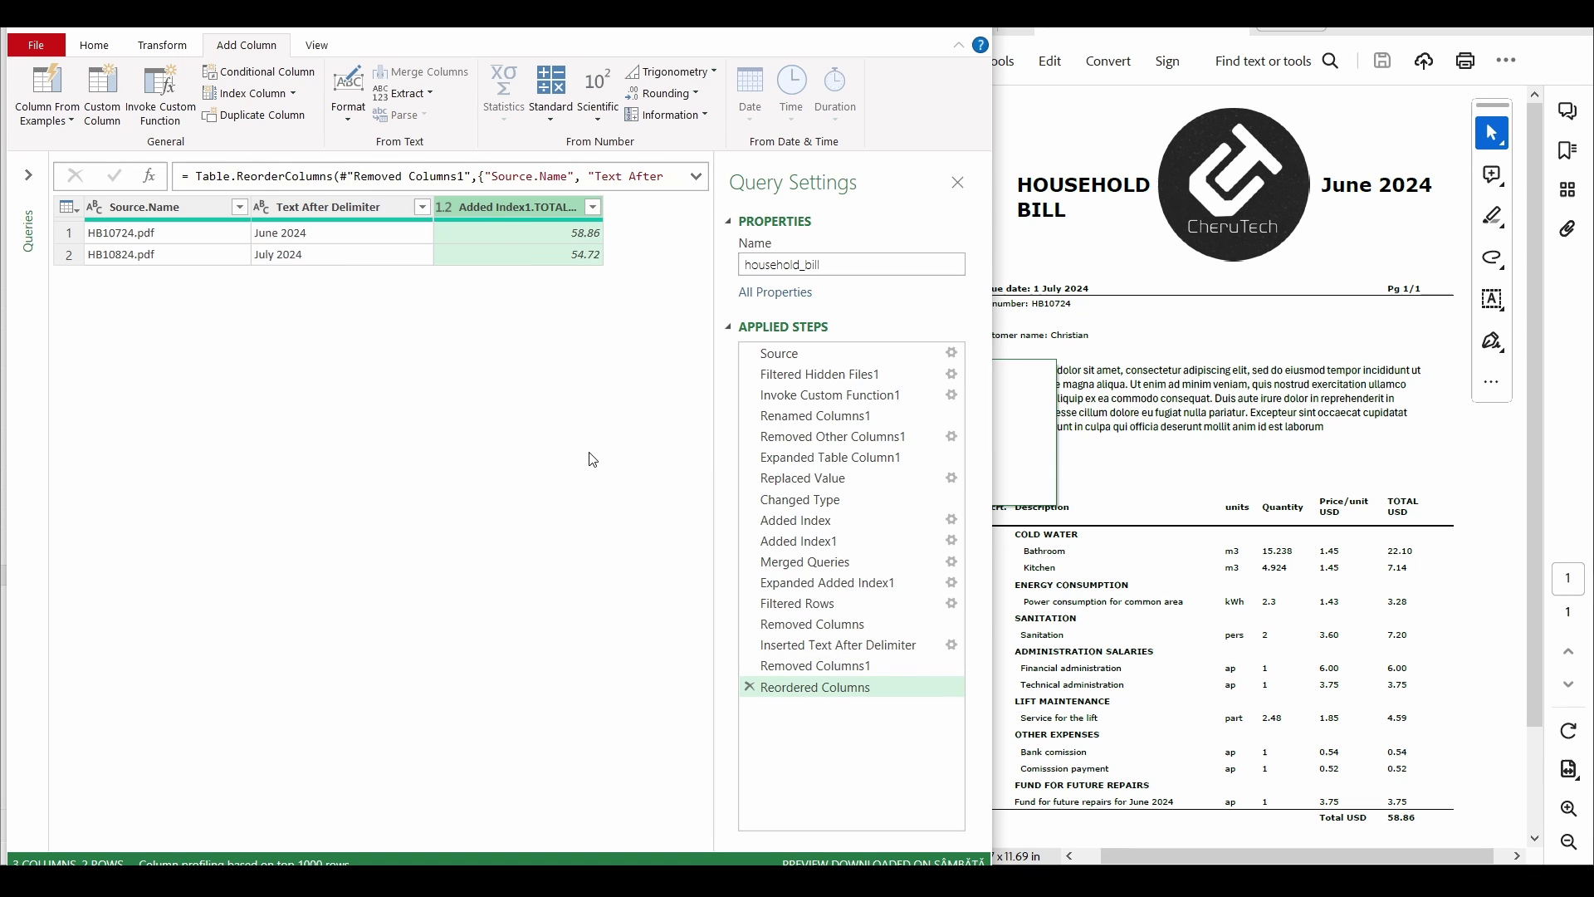
key("F2")
type("To")
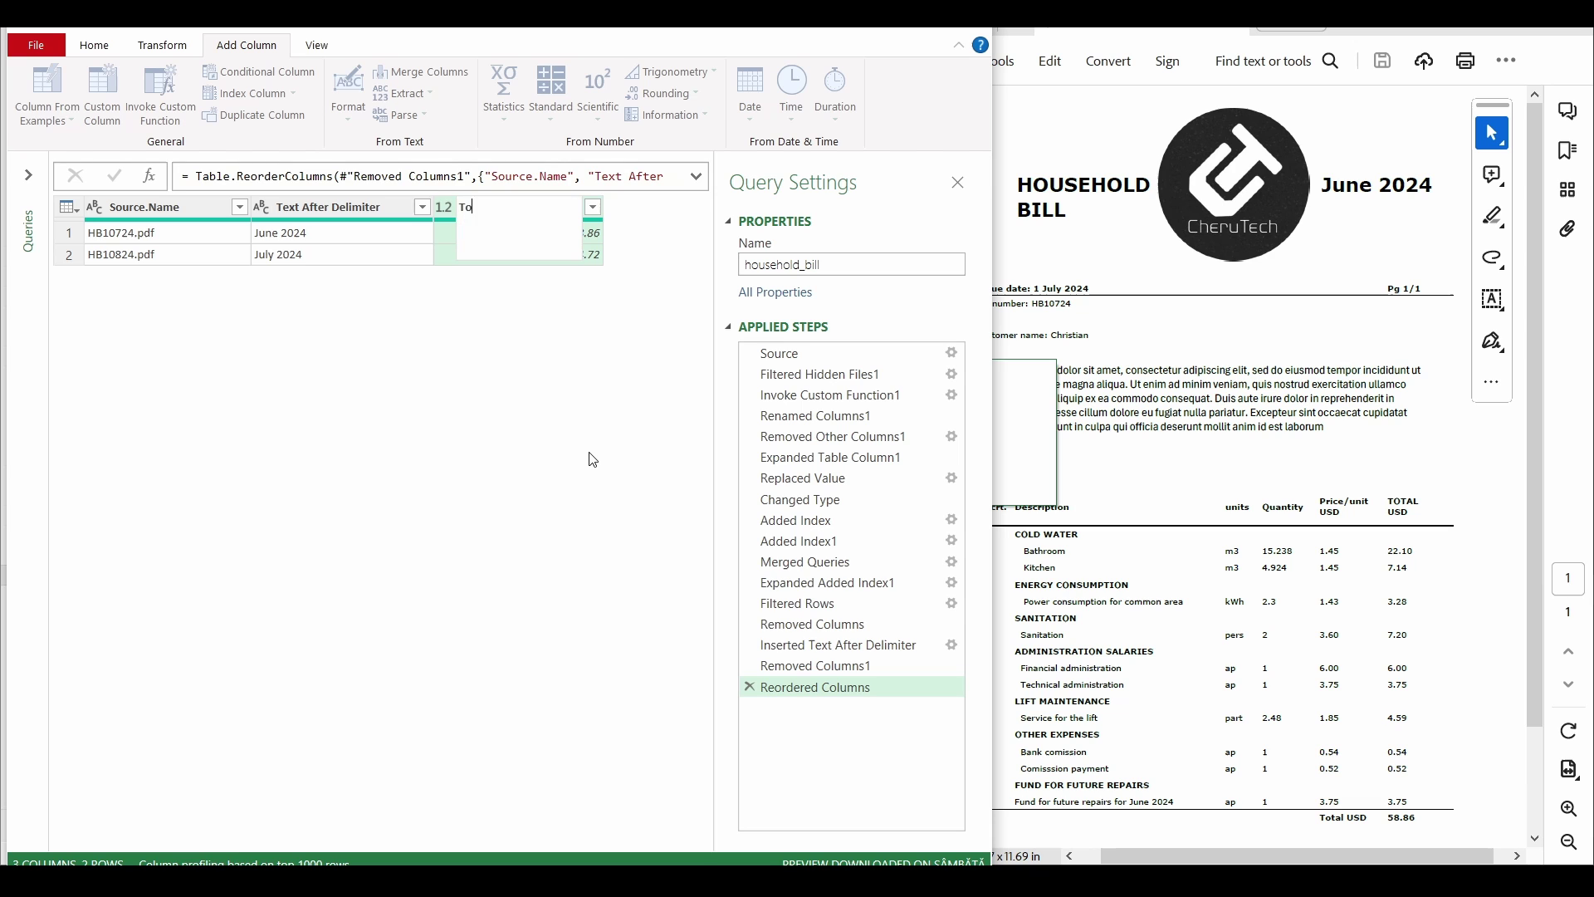
type("tal amount [USD]")
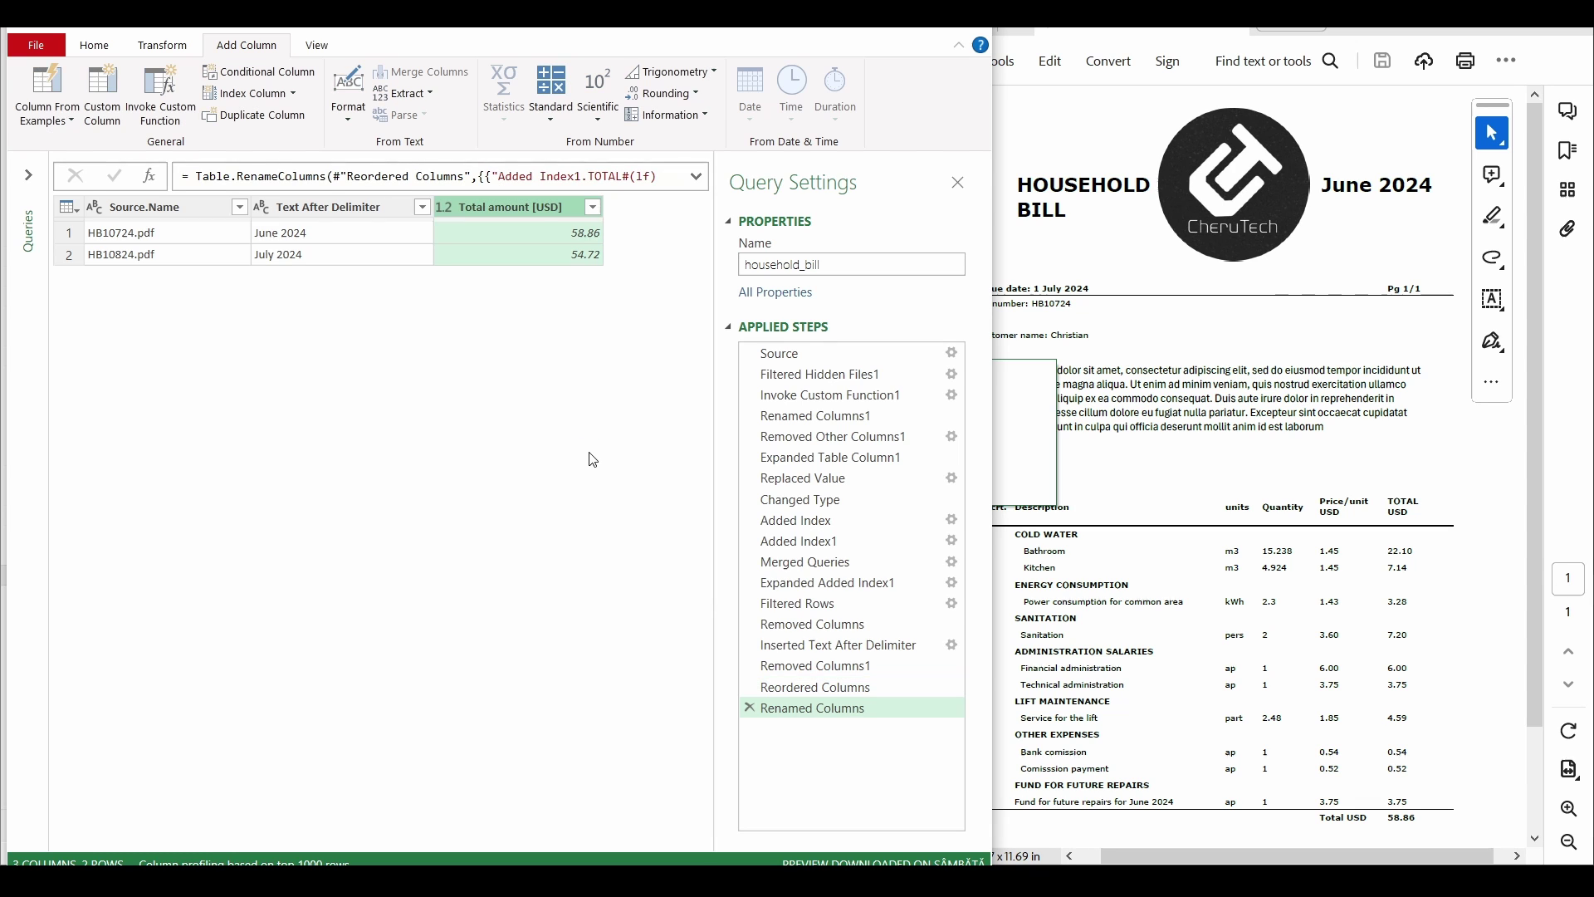
key("Return")
double_click(359, 207)
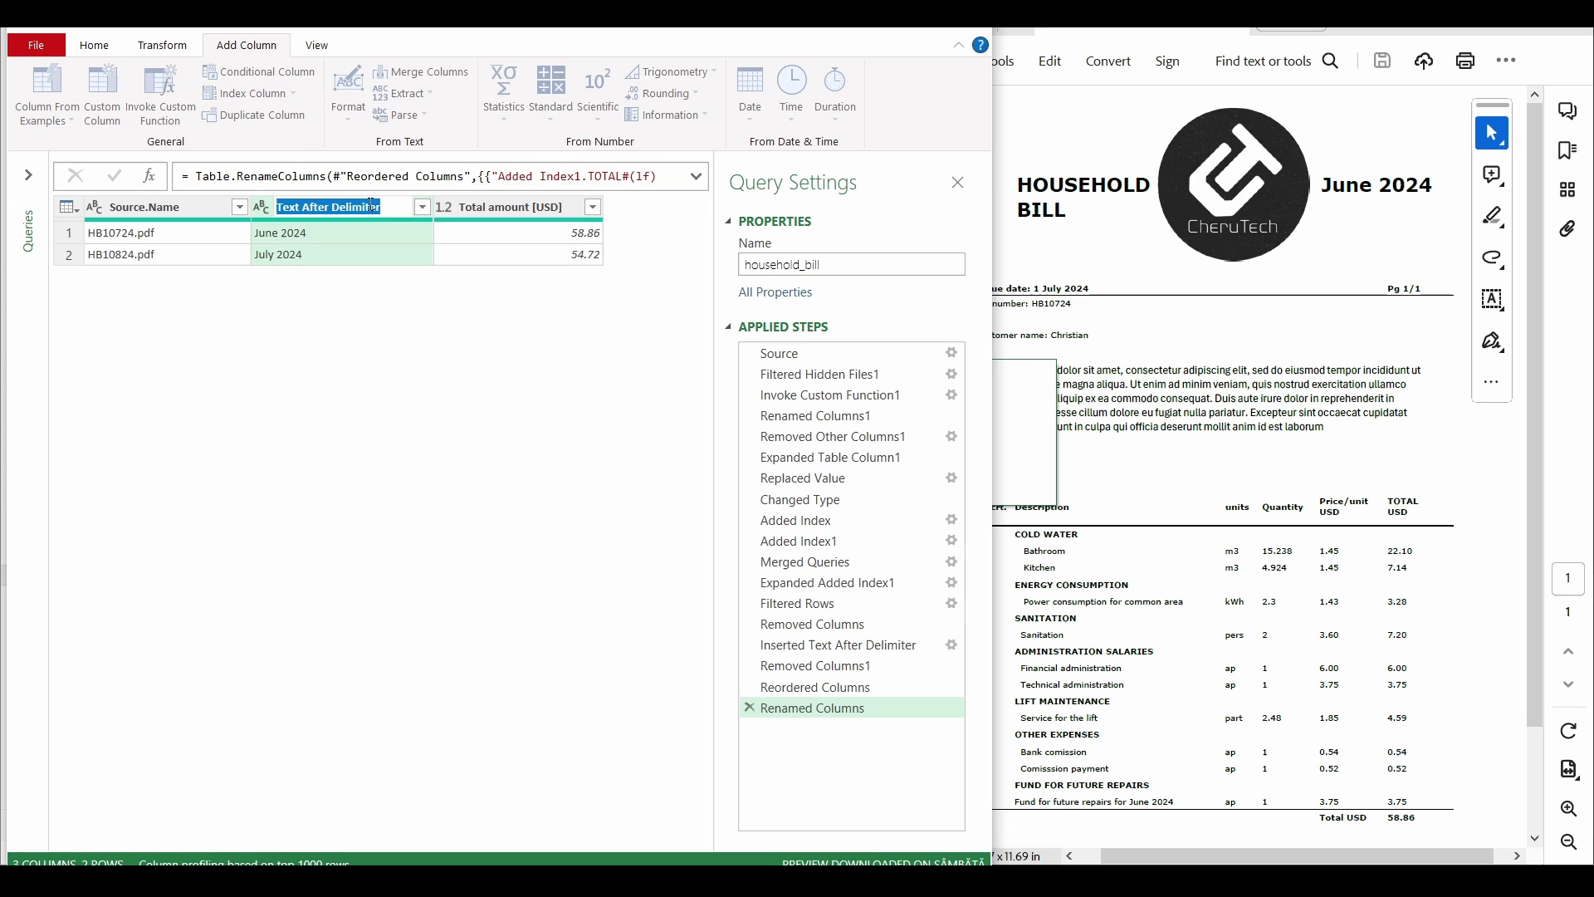
type("Mont")
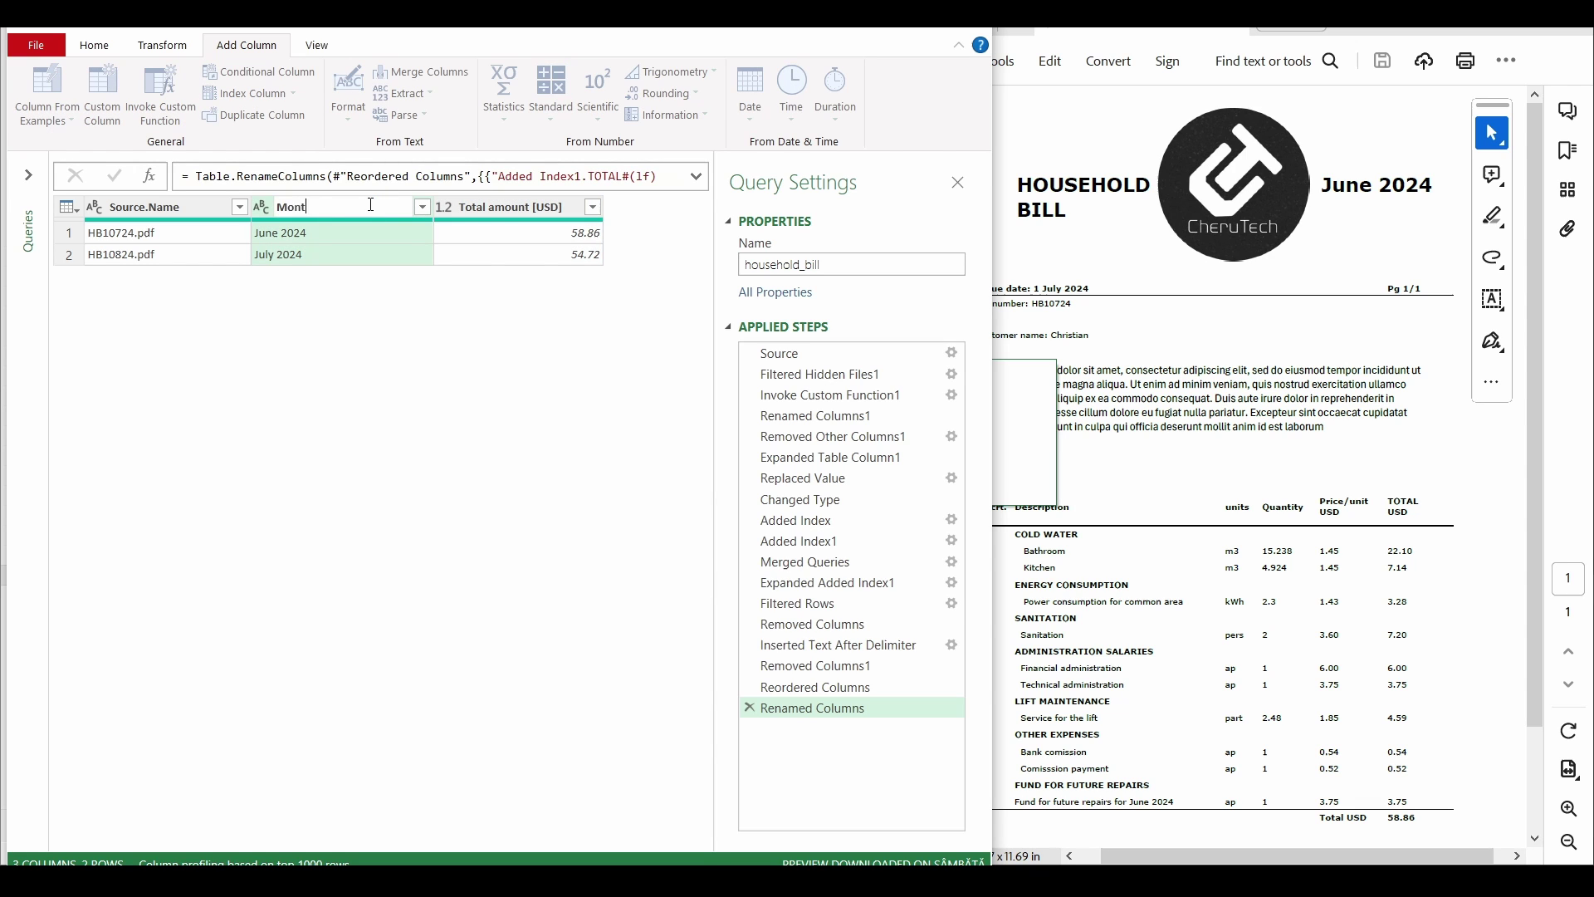
type("h of expenses")
key("Return")
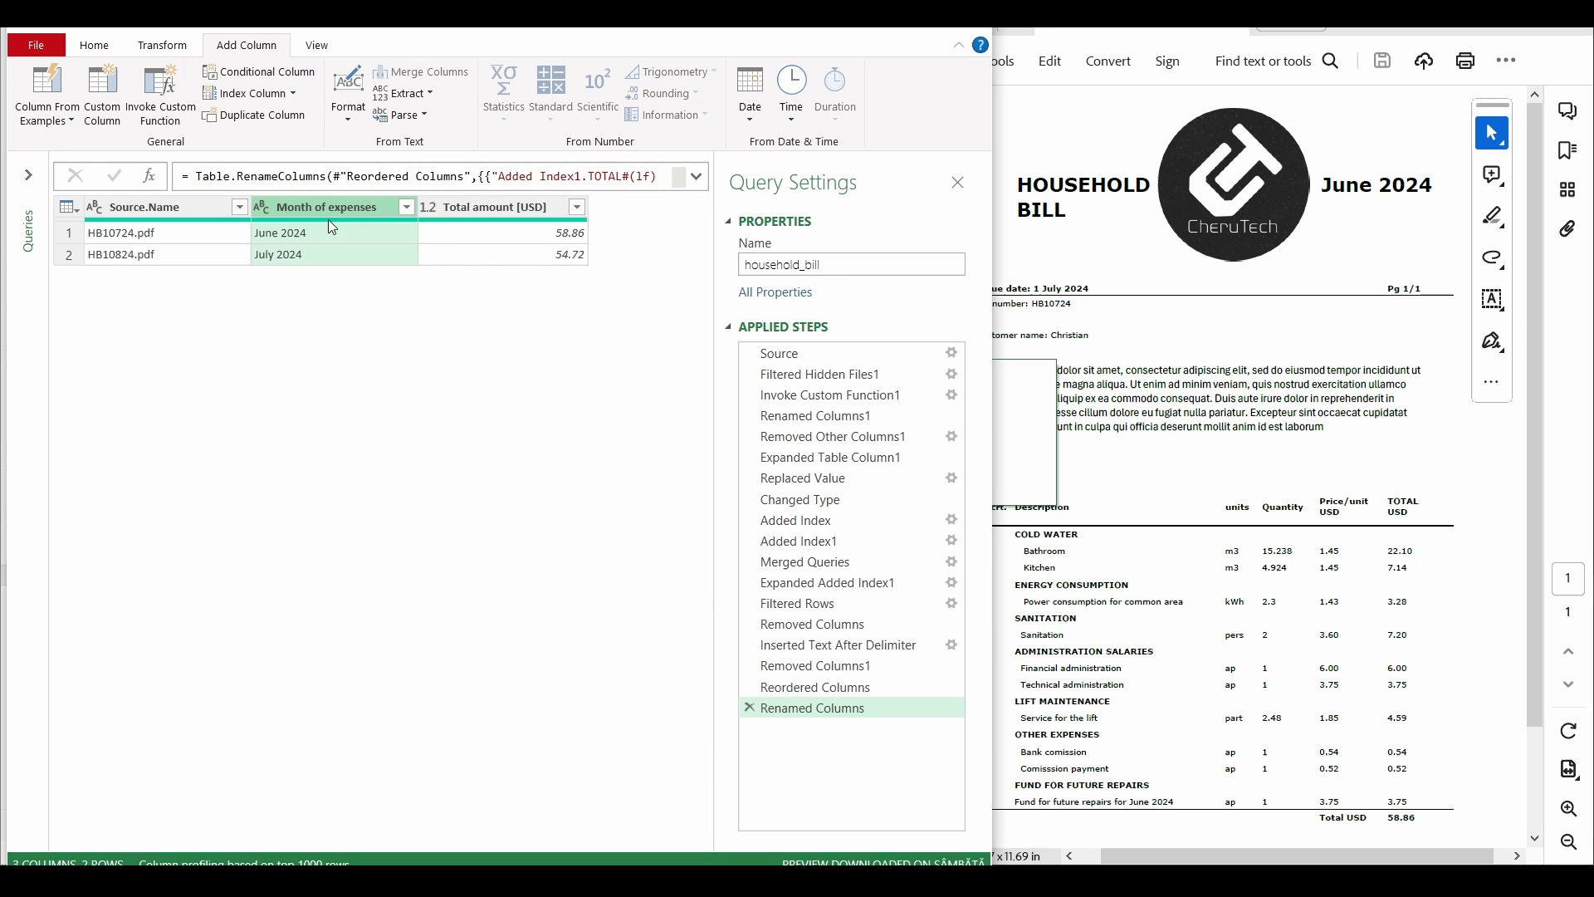
left_click(193, 214)
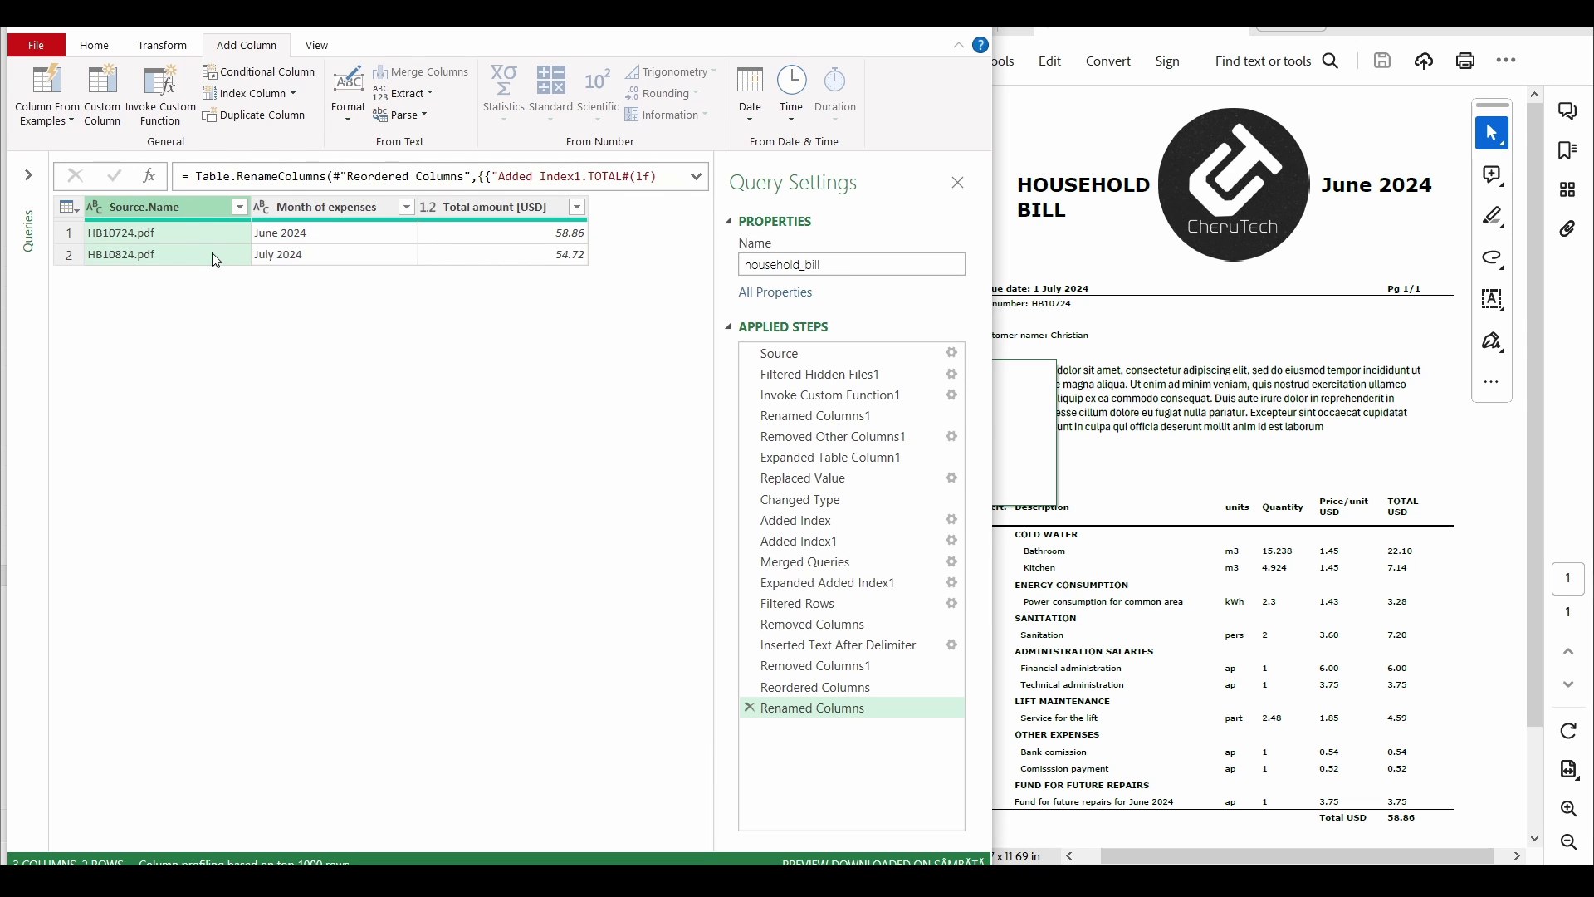
double_click(194, 209)
type("Invoice no.")
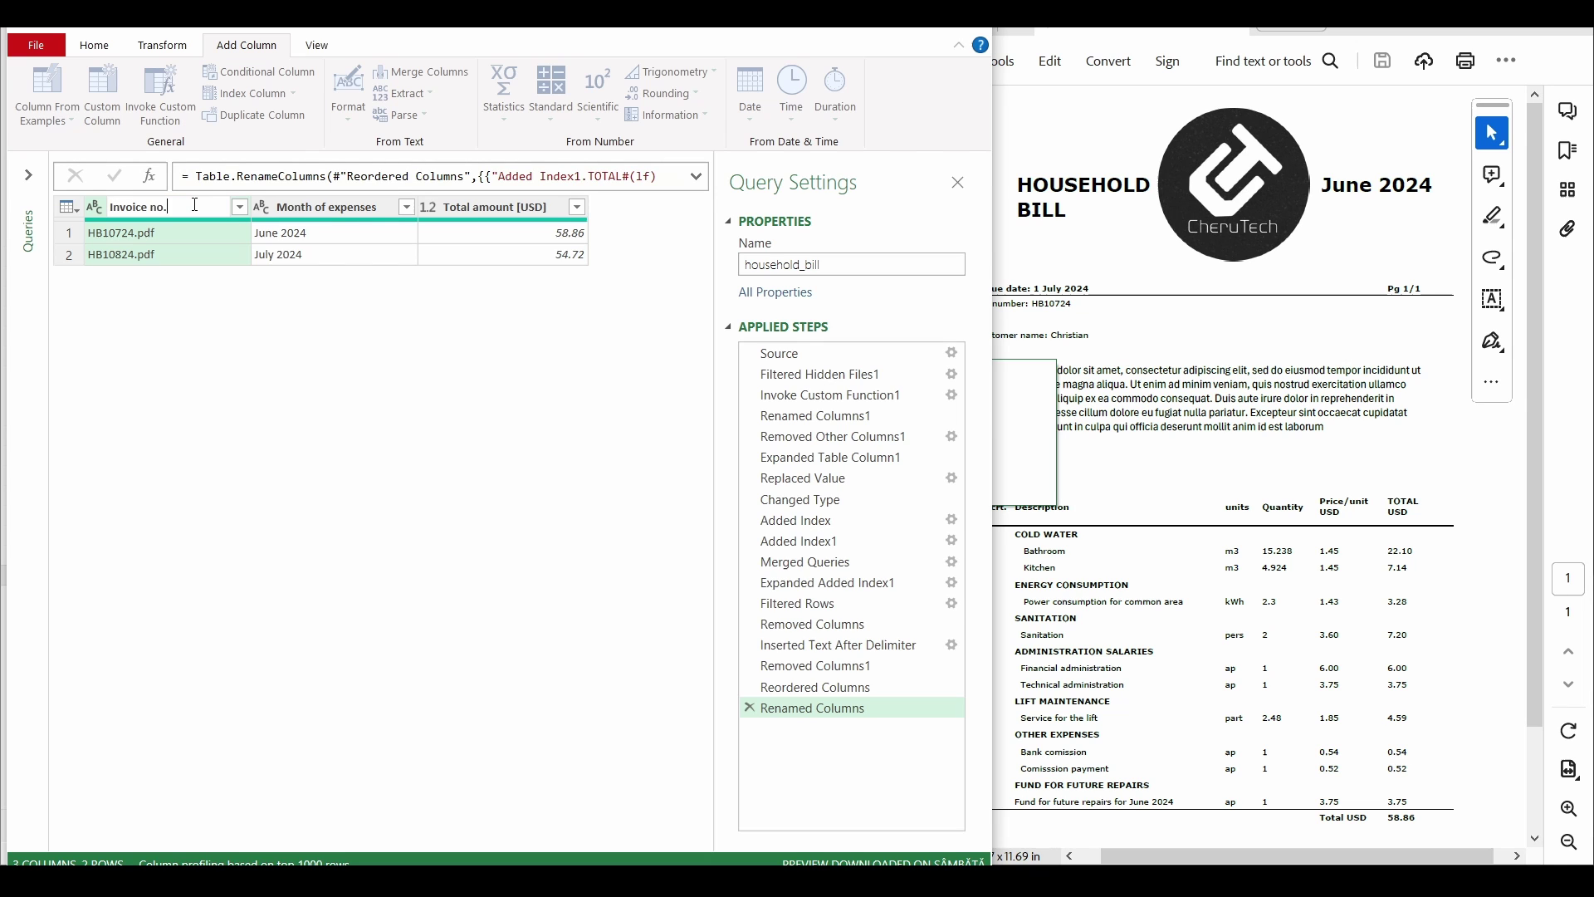
key("Return")
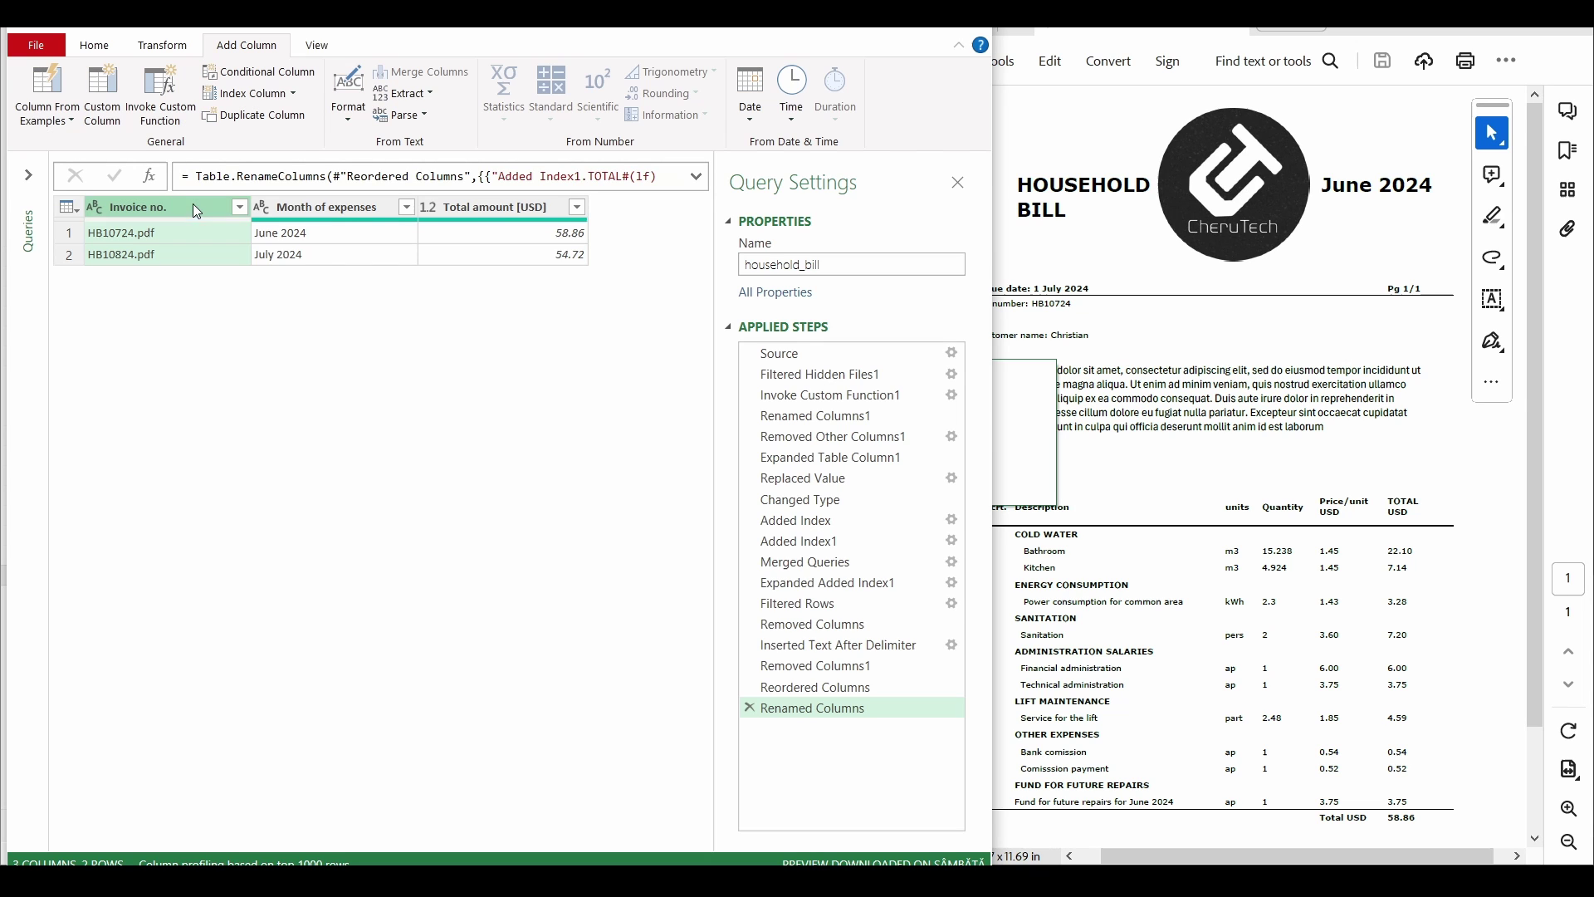
Step: Set the Month of expenses column type to Date, showing 01.06.2024 and 01.07.2024
left_click(331, 214)
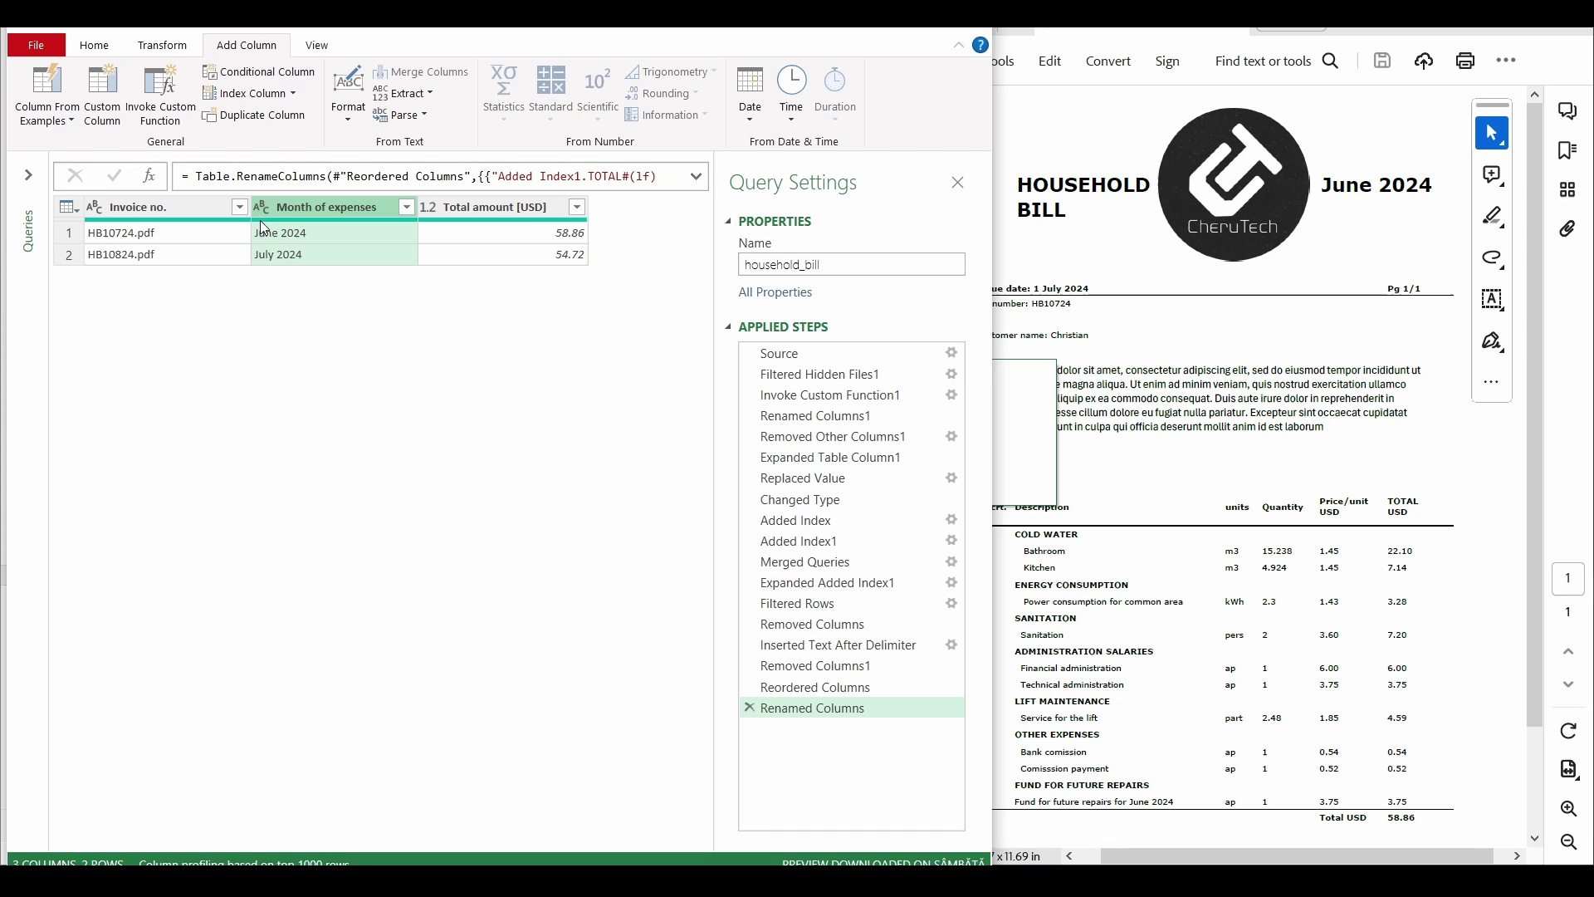
mouse_move(261, 221)
left_click(428, 207)
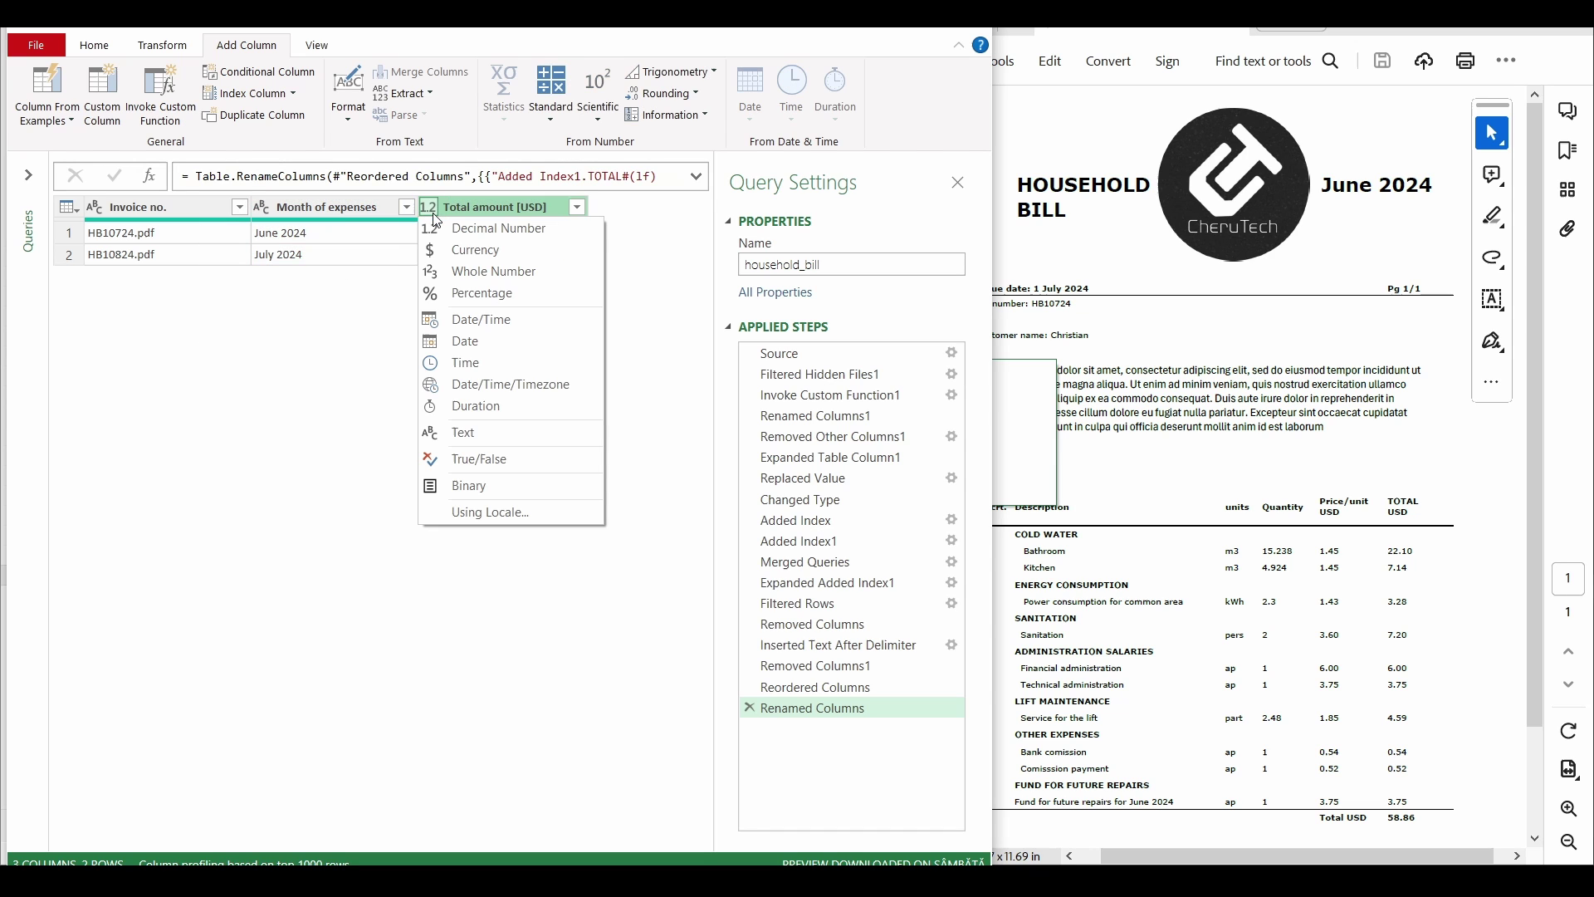
left_click(366, 330)
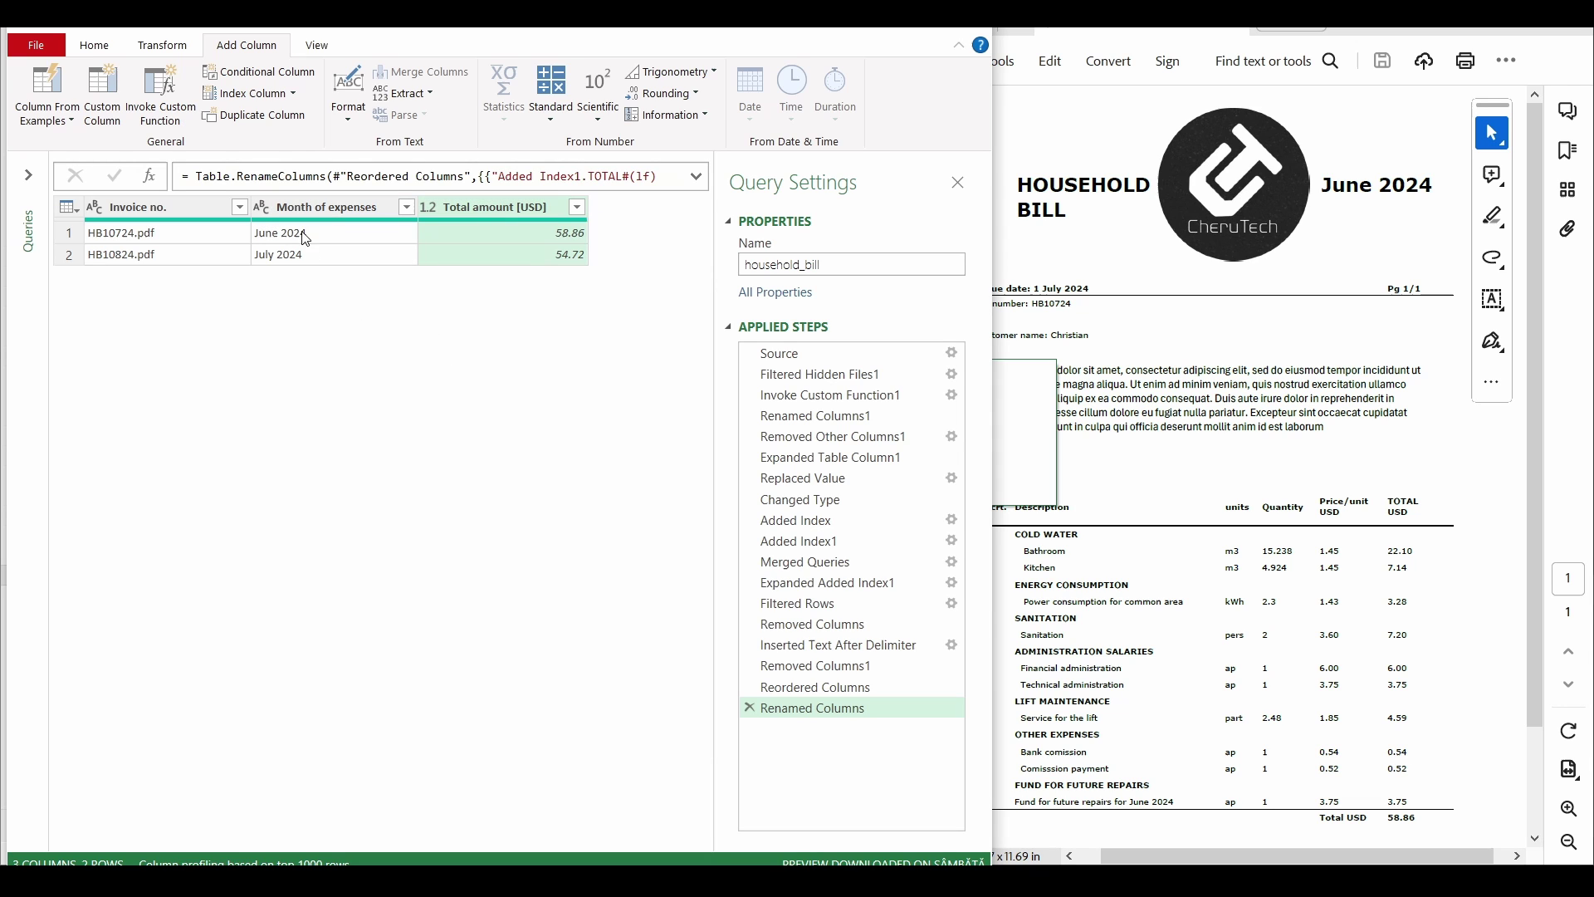
left_click(270, 213)
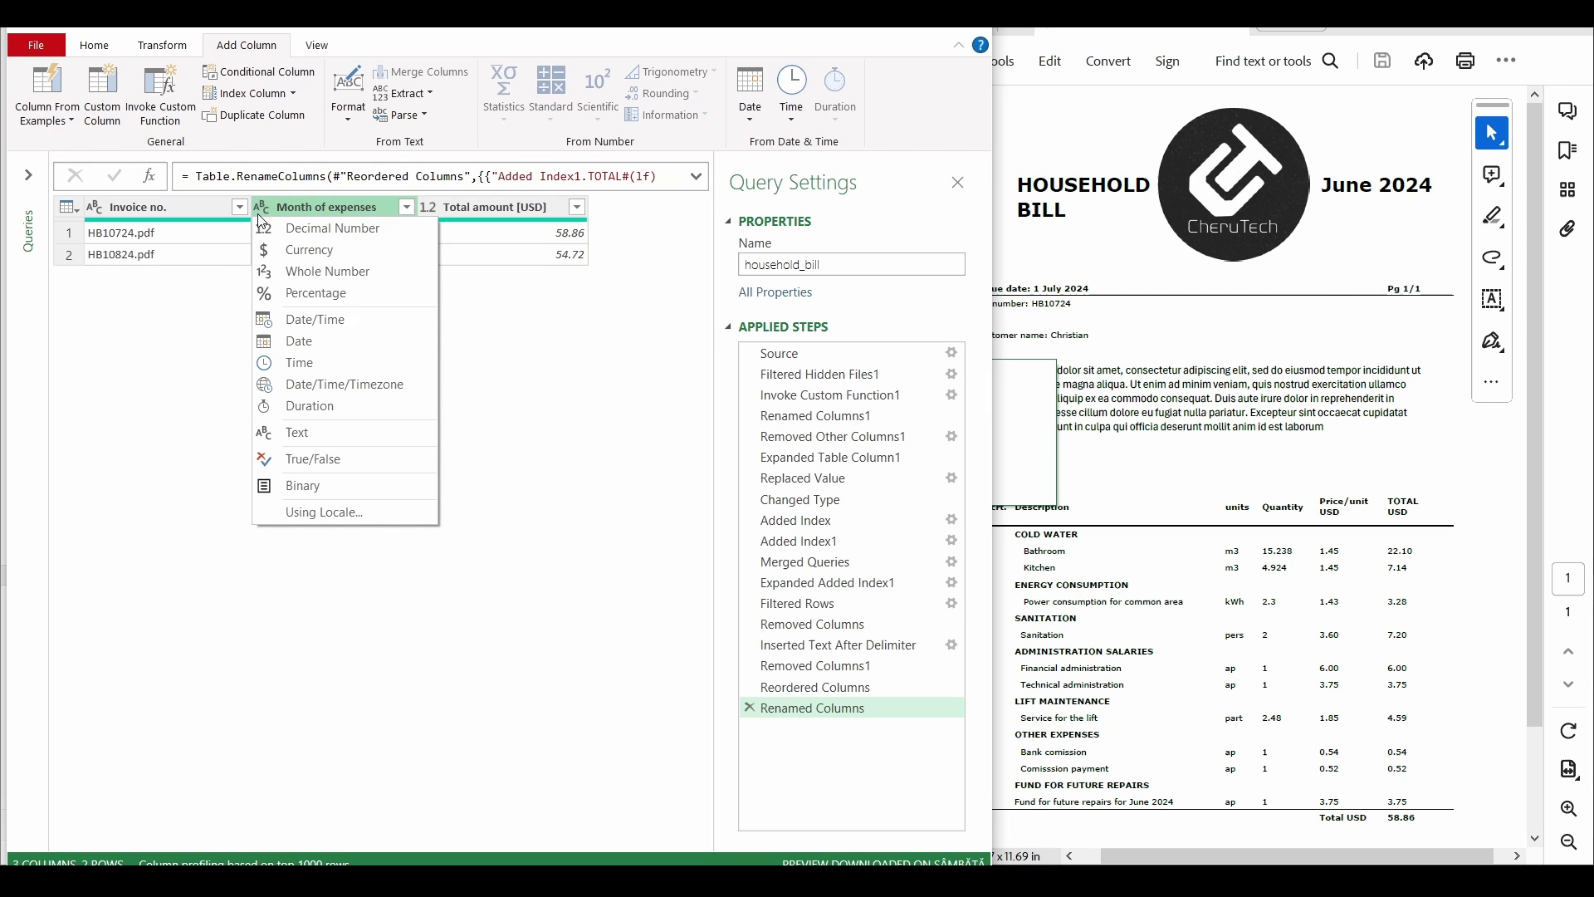
right_click(311, 211)
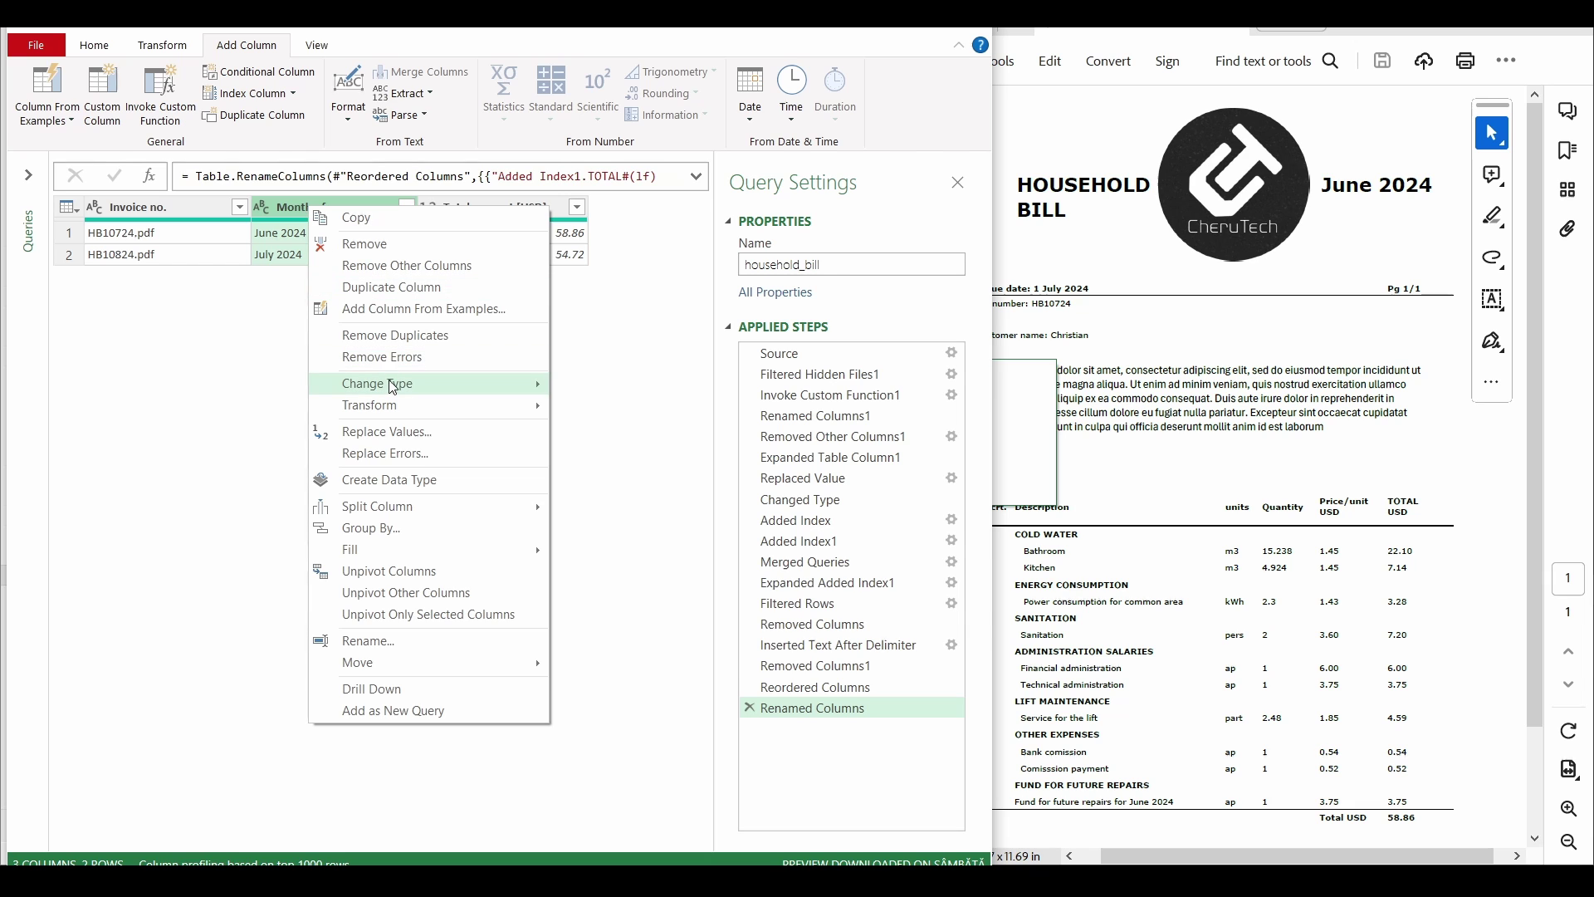
mouse_move(394, 385)
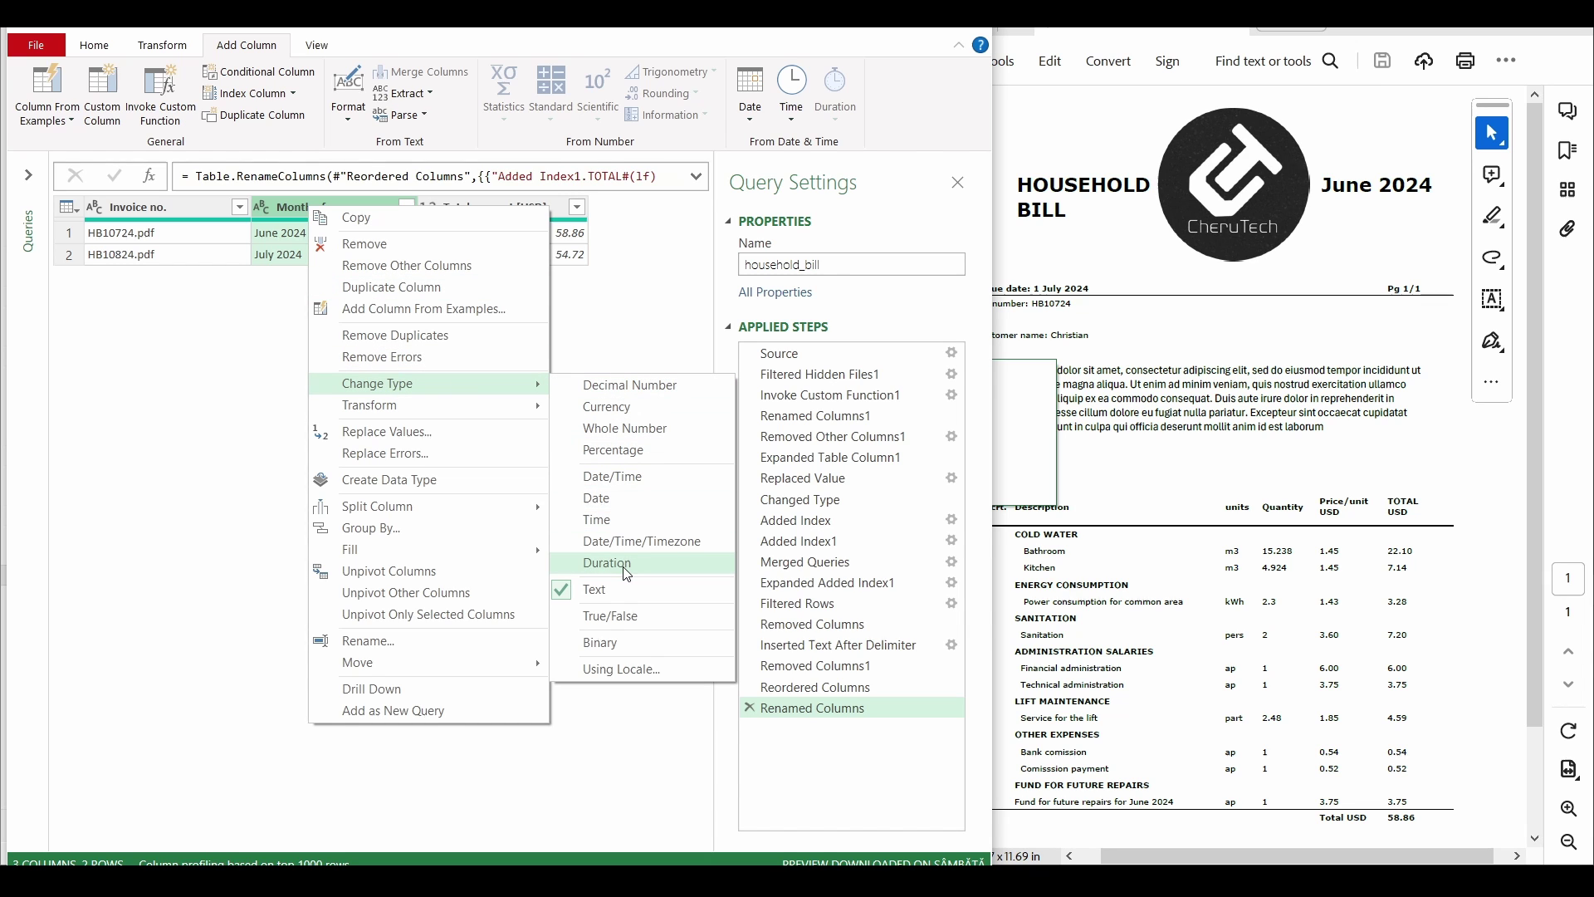
left_click(262, 211)
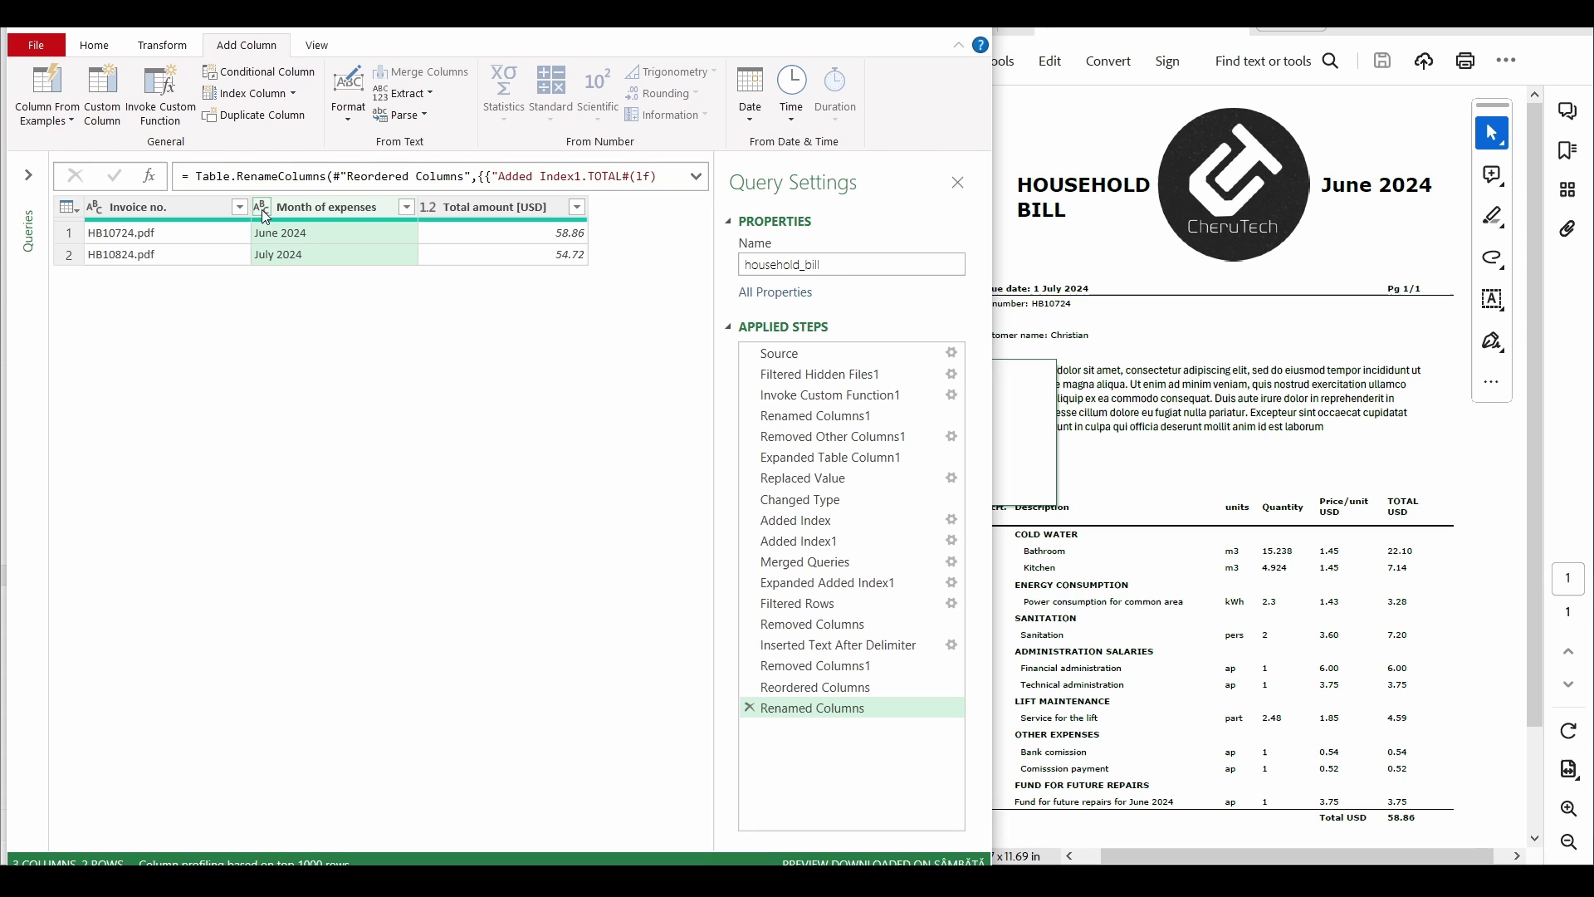
left_click(263, 213)
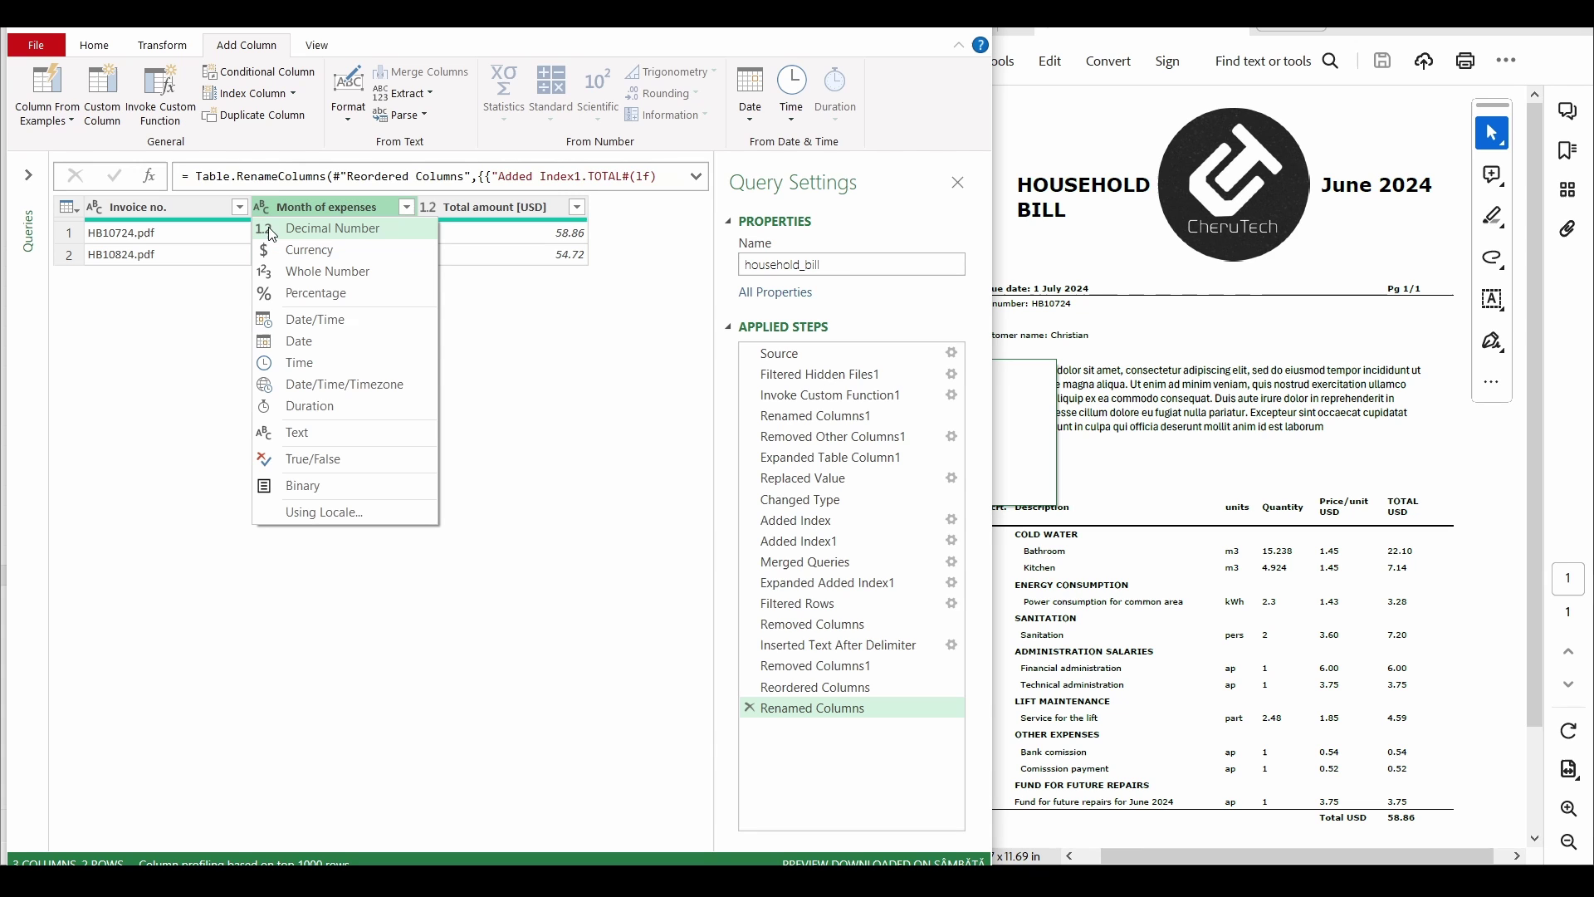
left_click(313, 342)
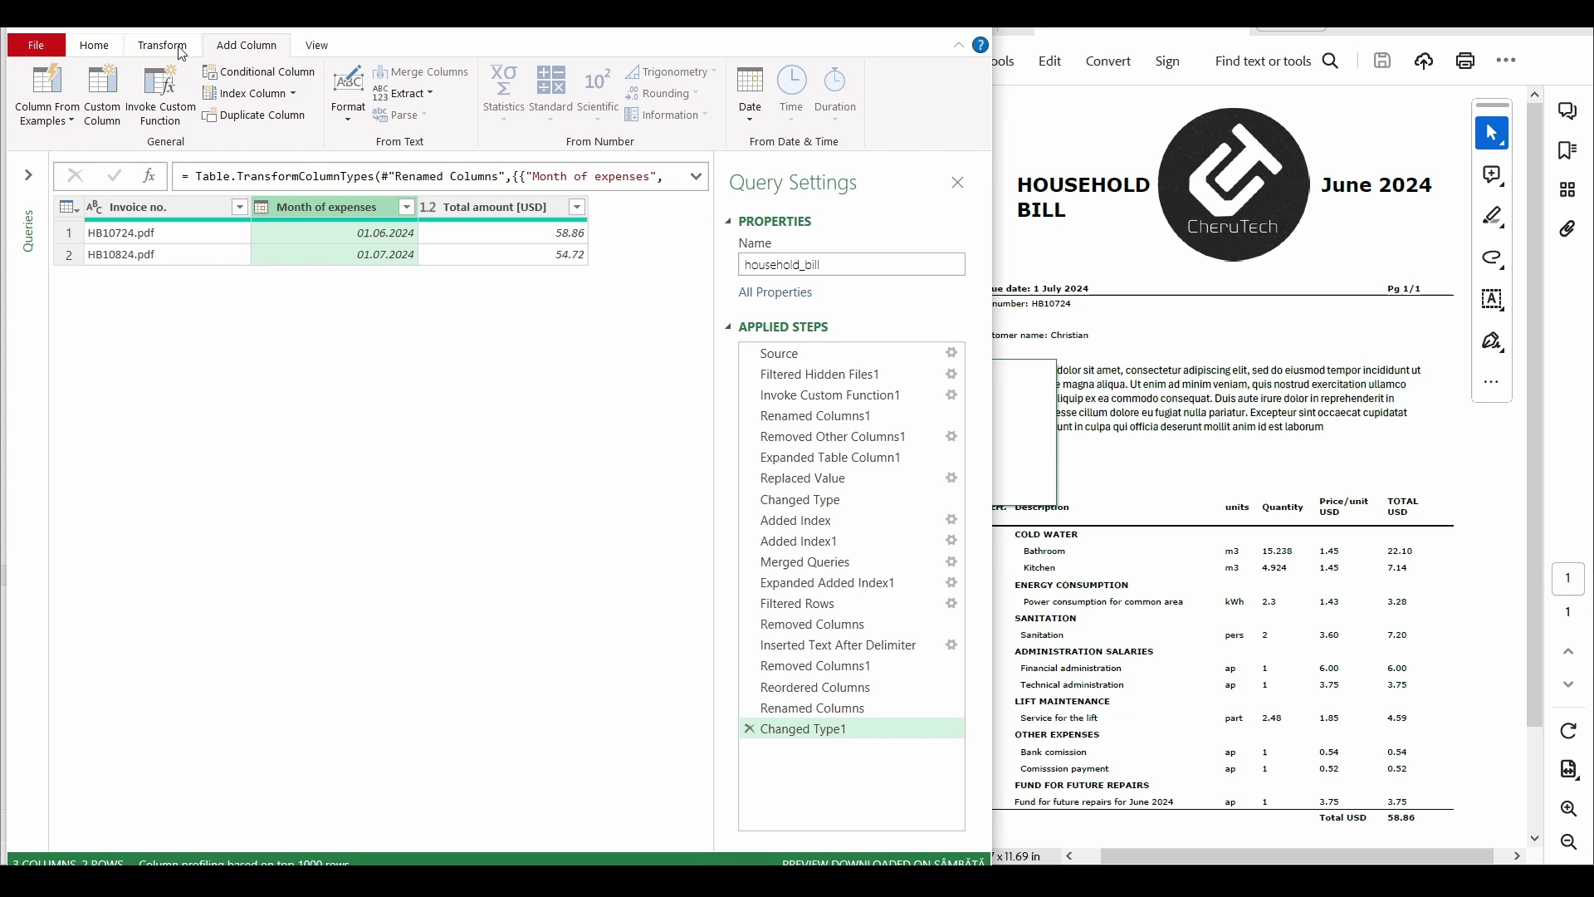
Step: Close & Load the query to the worksheet and collapse the Transform File query group
left_click(94, 48)
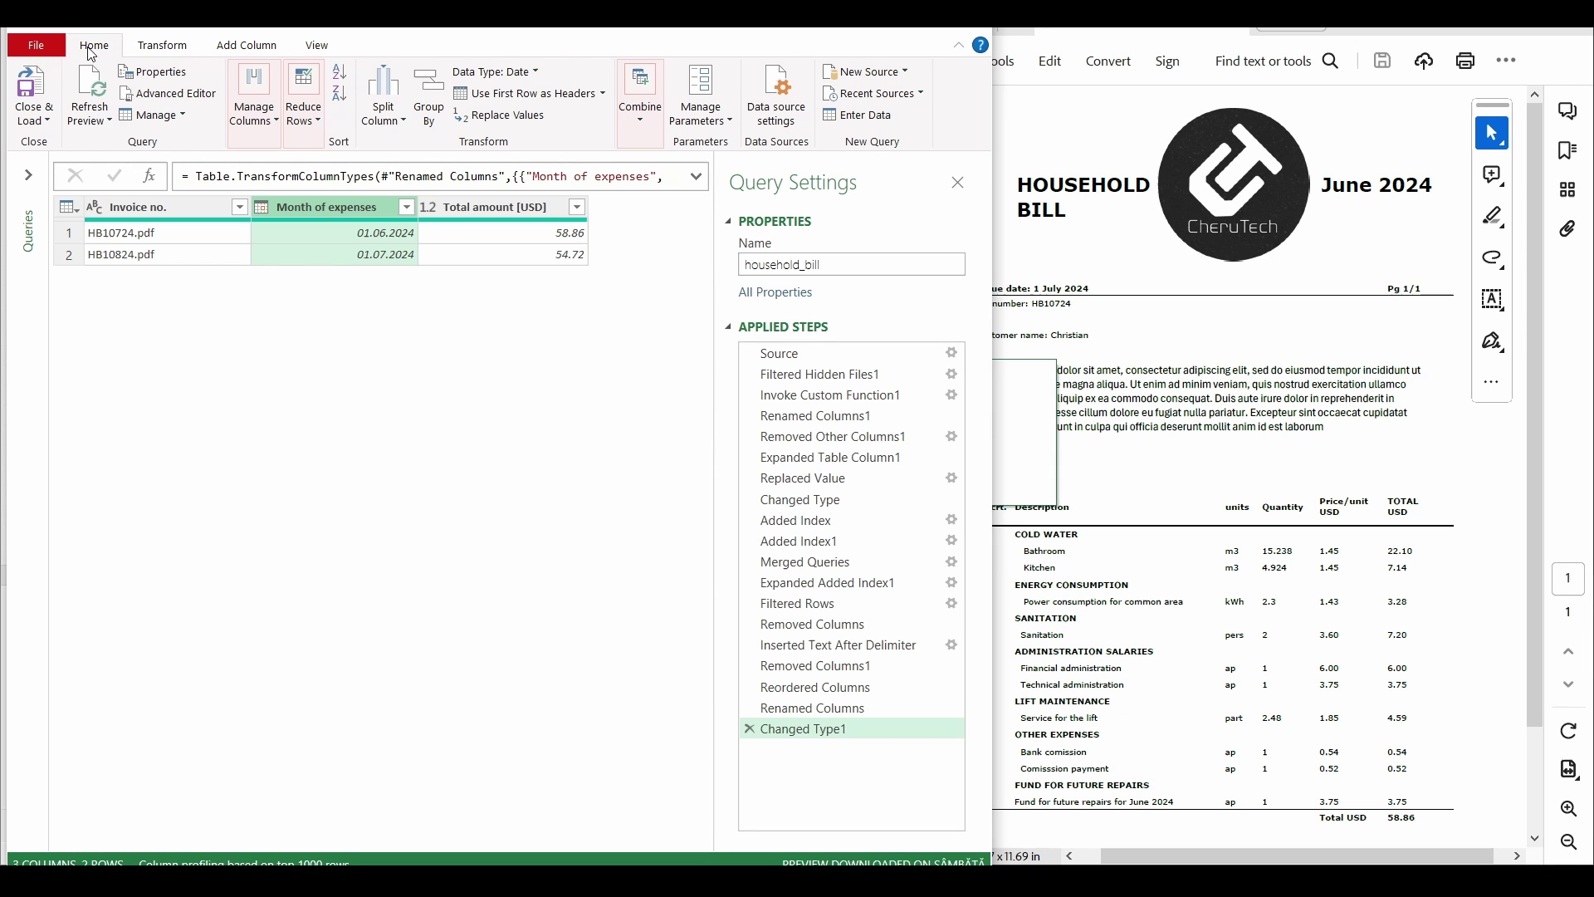
left_click(33, 93)
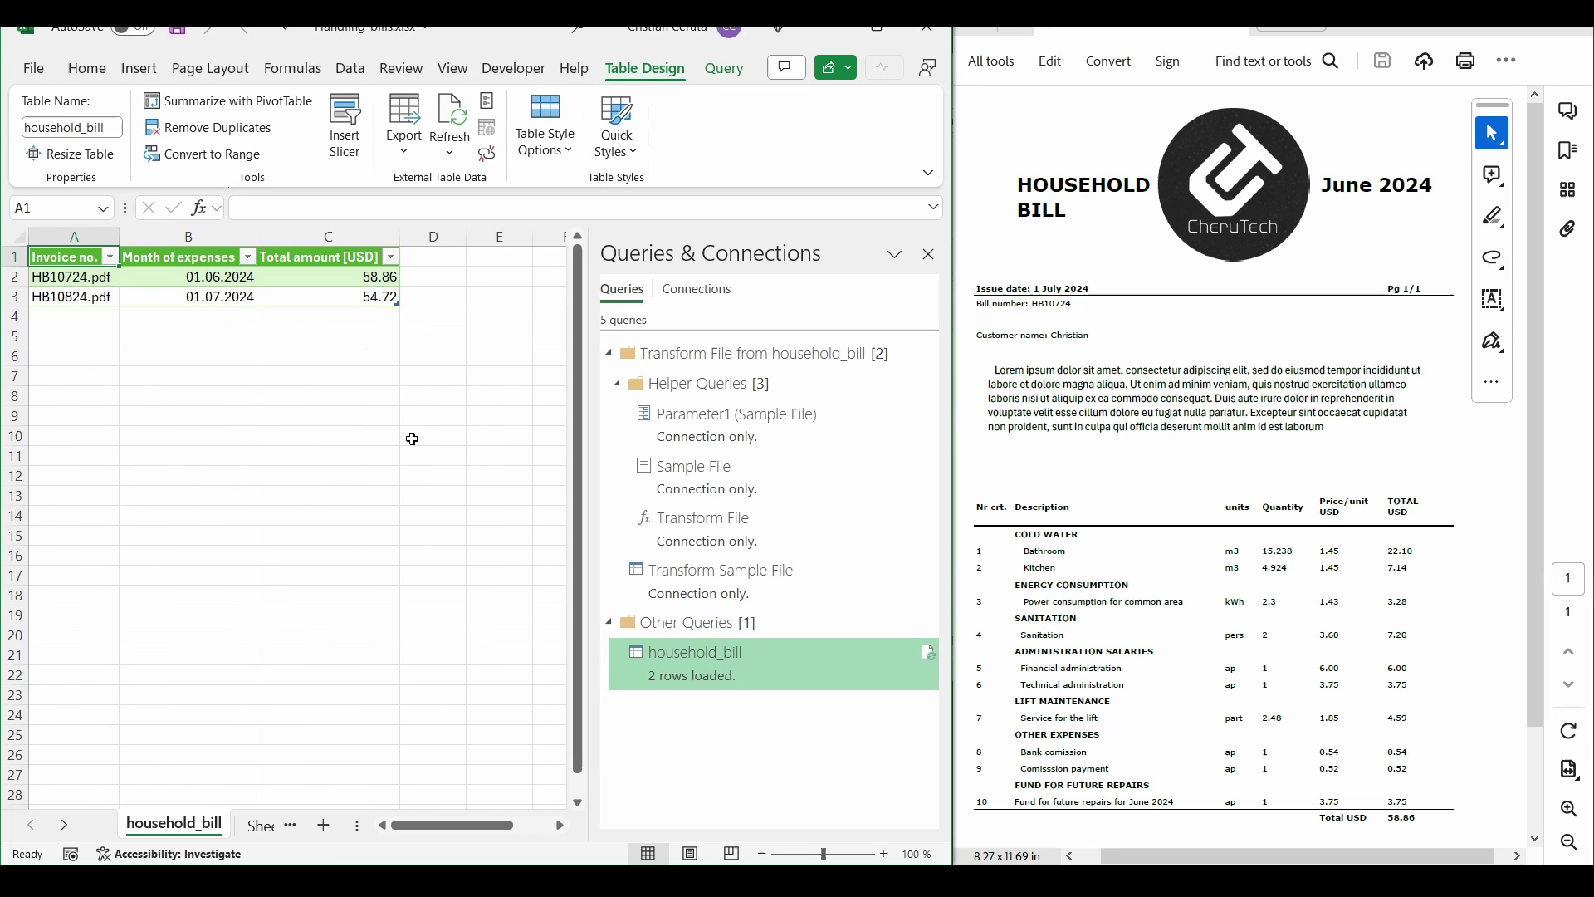
left_click(610, 353)
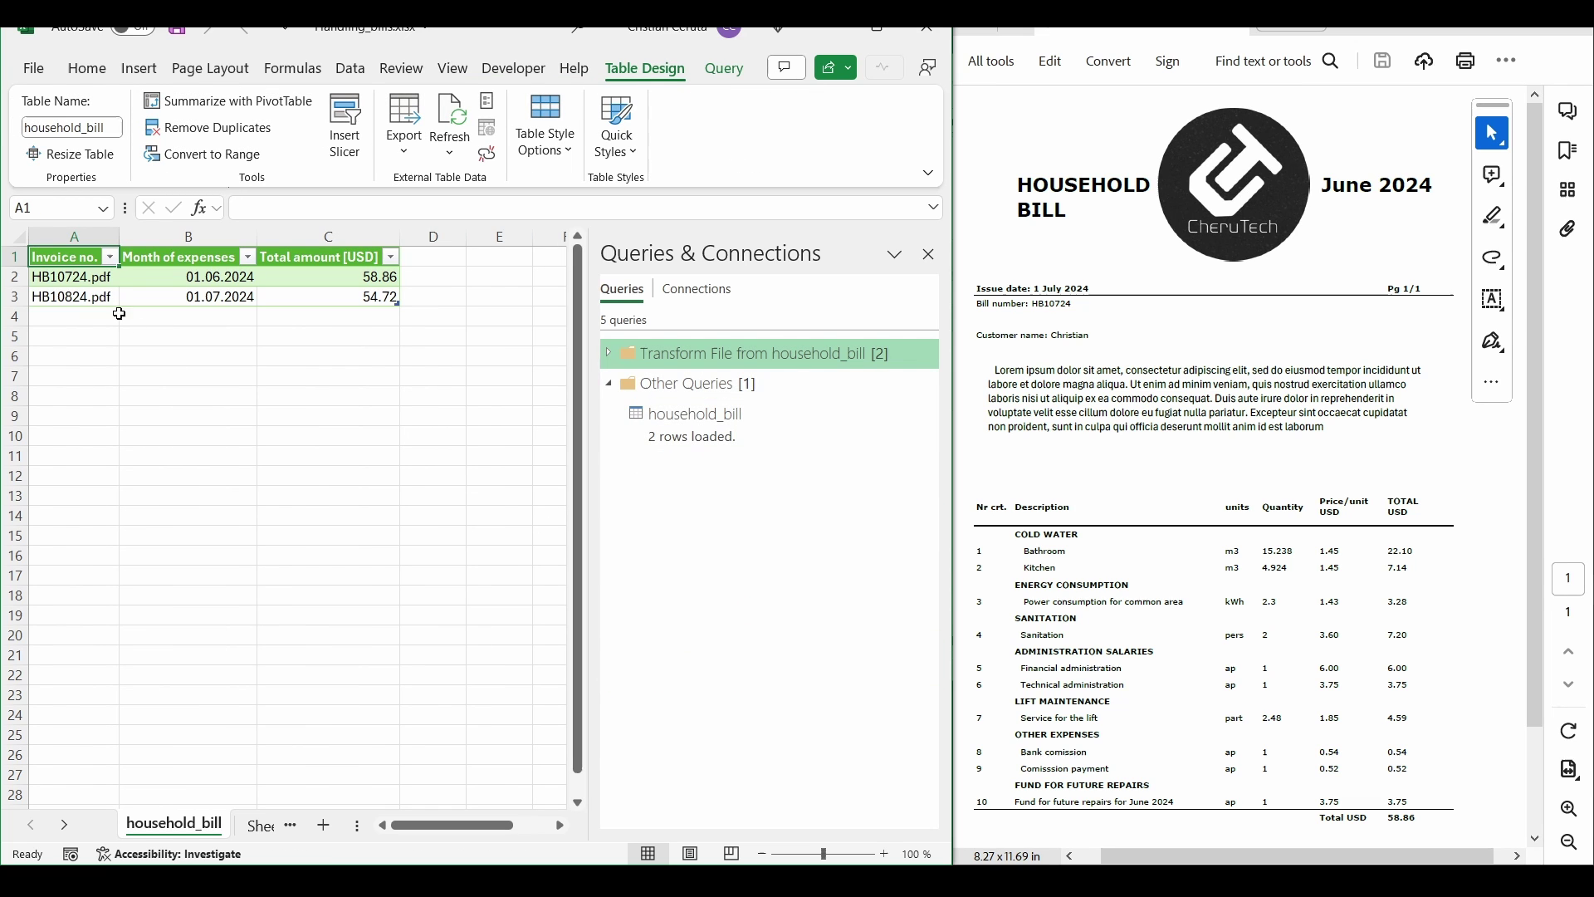
Step: Check the loaded table's invoice number, 01.06.2024 date and 58.86 total values
left_click(82, 279)
left_click(207, 279)
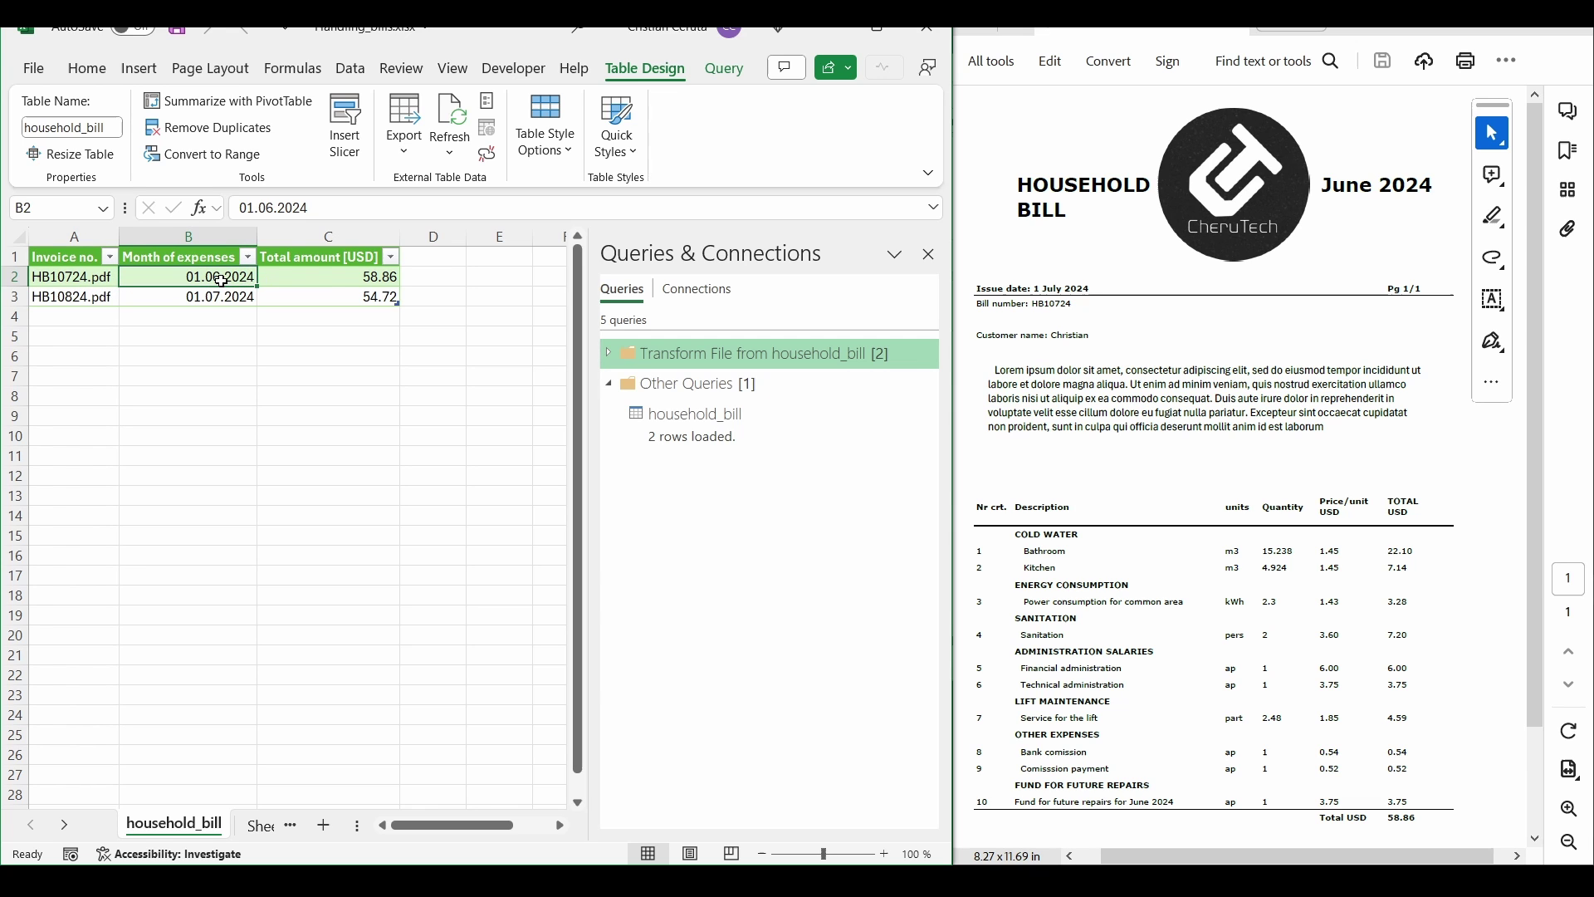
left_click(320, 277)
left_click(353, 357)
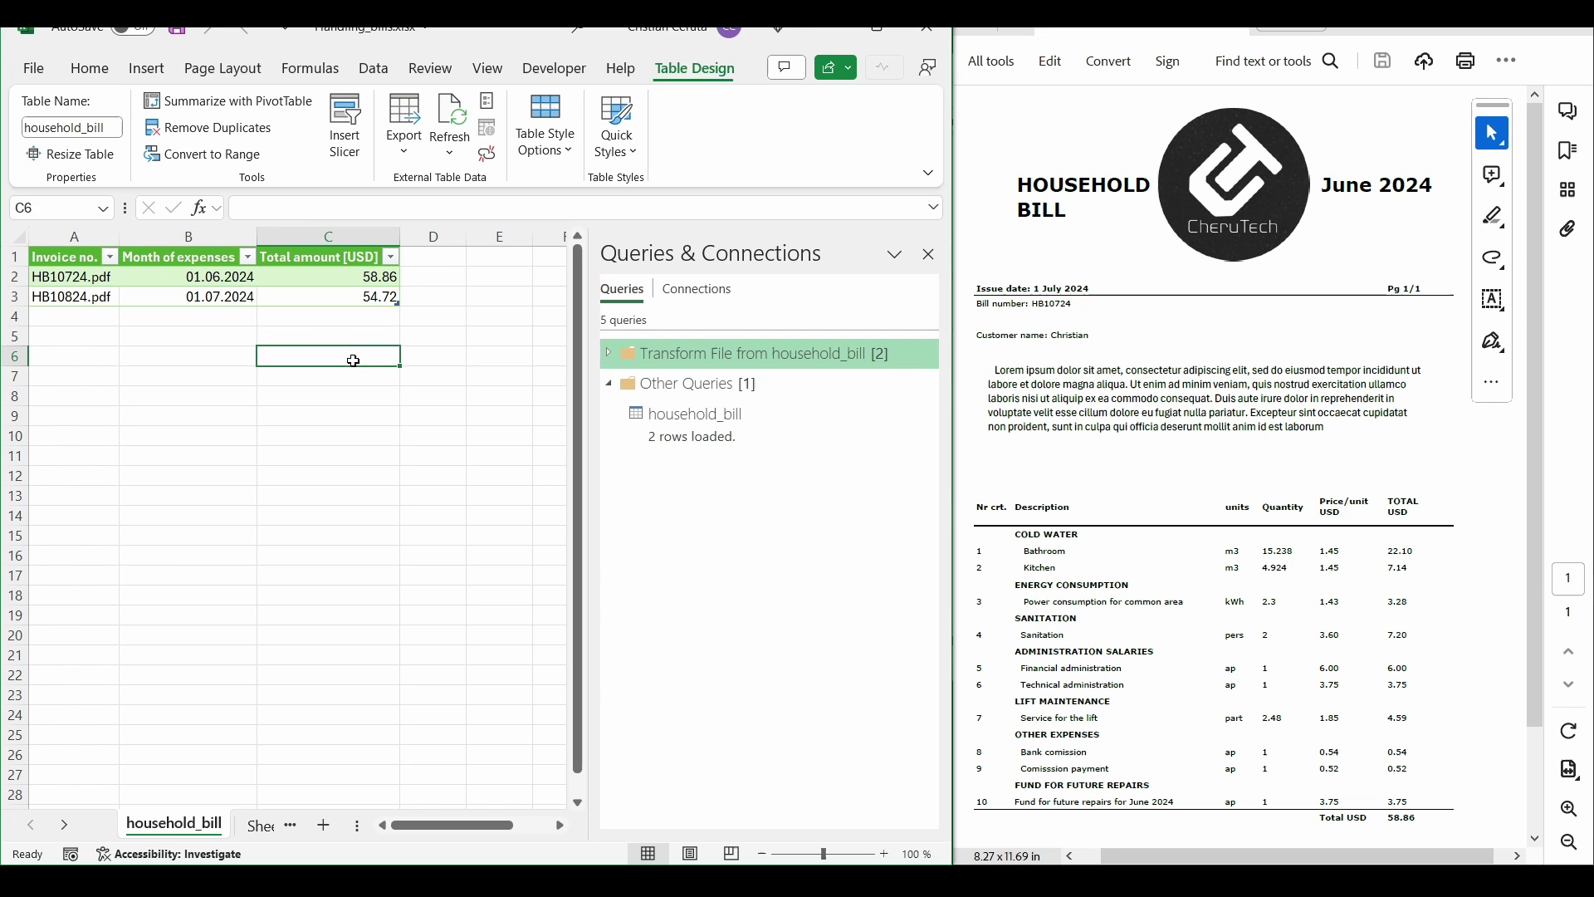
left_click_drag(75, 277, 366, 296)
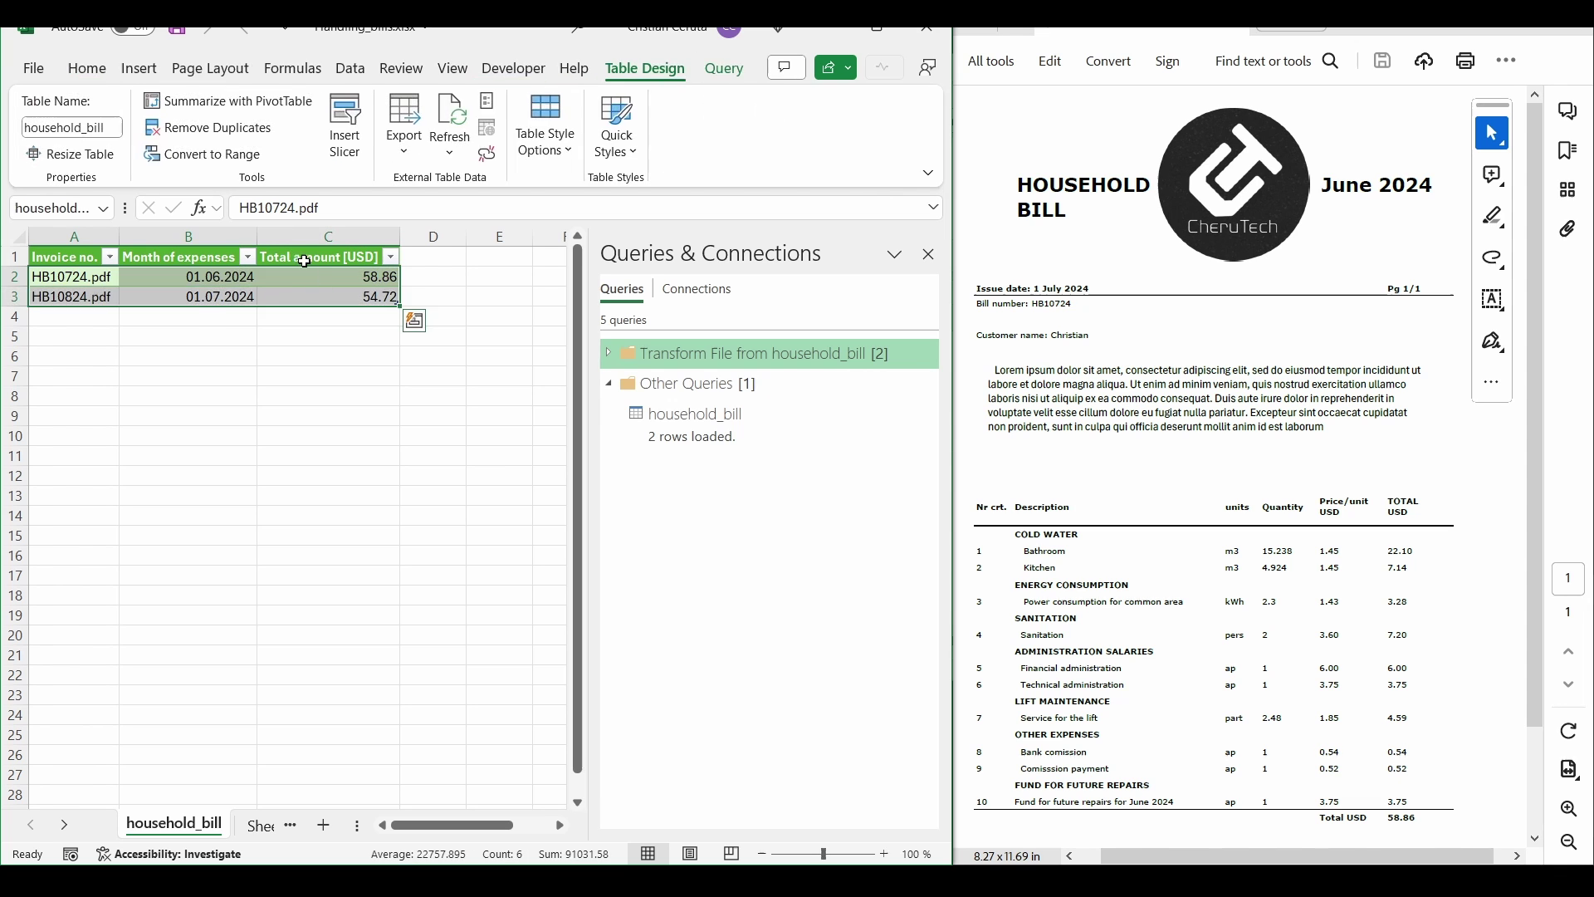
left_click(329, 357)
Step: Copy HB10924.pdf from the add folder into the household_bill folder beside HB10724.pdf and HB10824.pdf
mouse_move(366, 881)
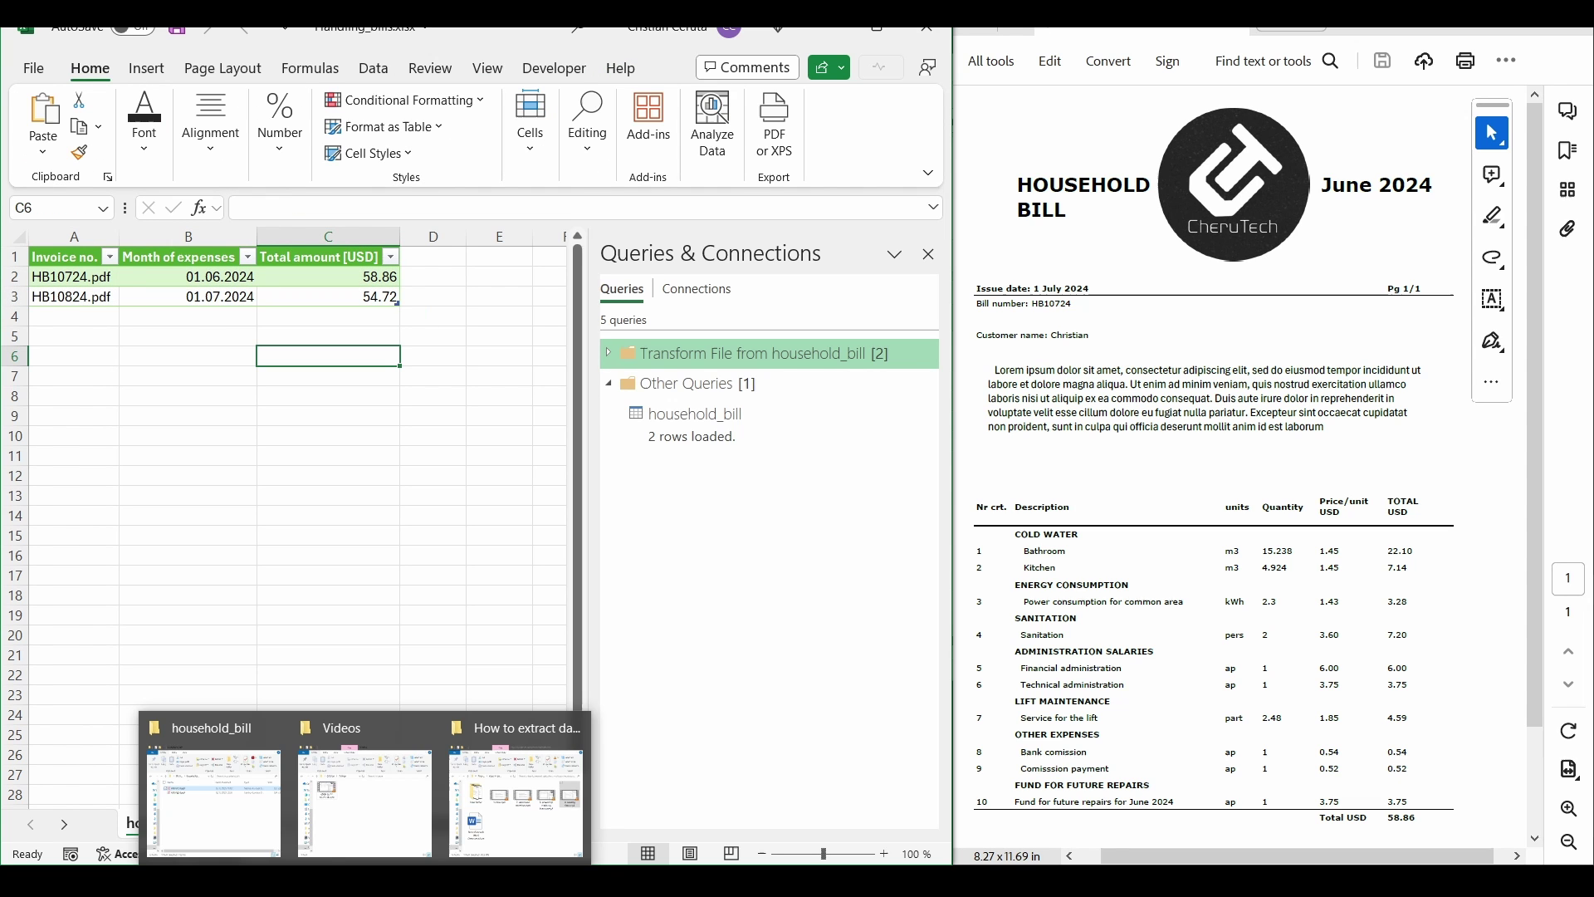
left_click(214, 801)
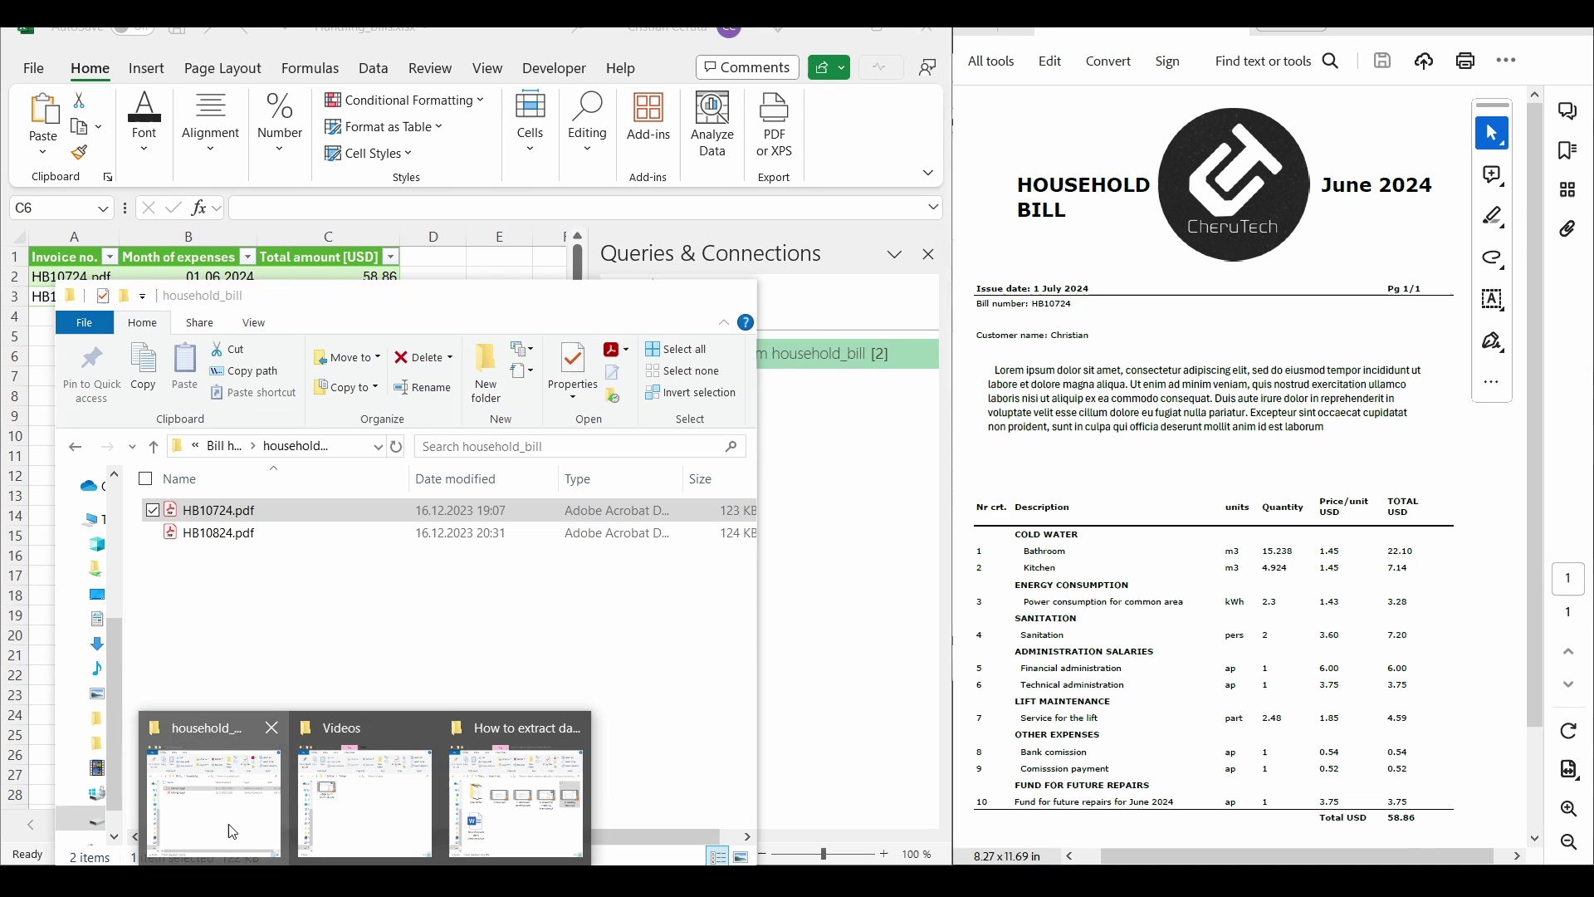
left_click(208, 535)
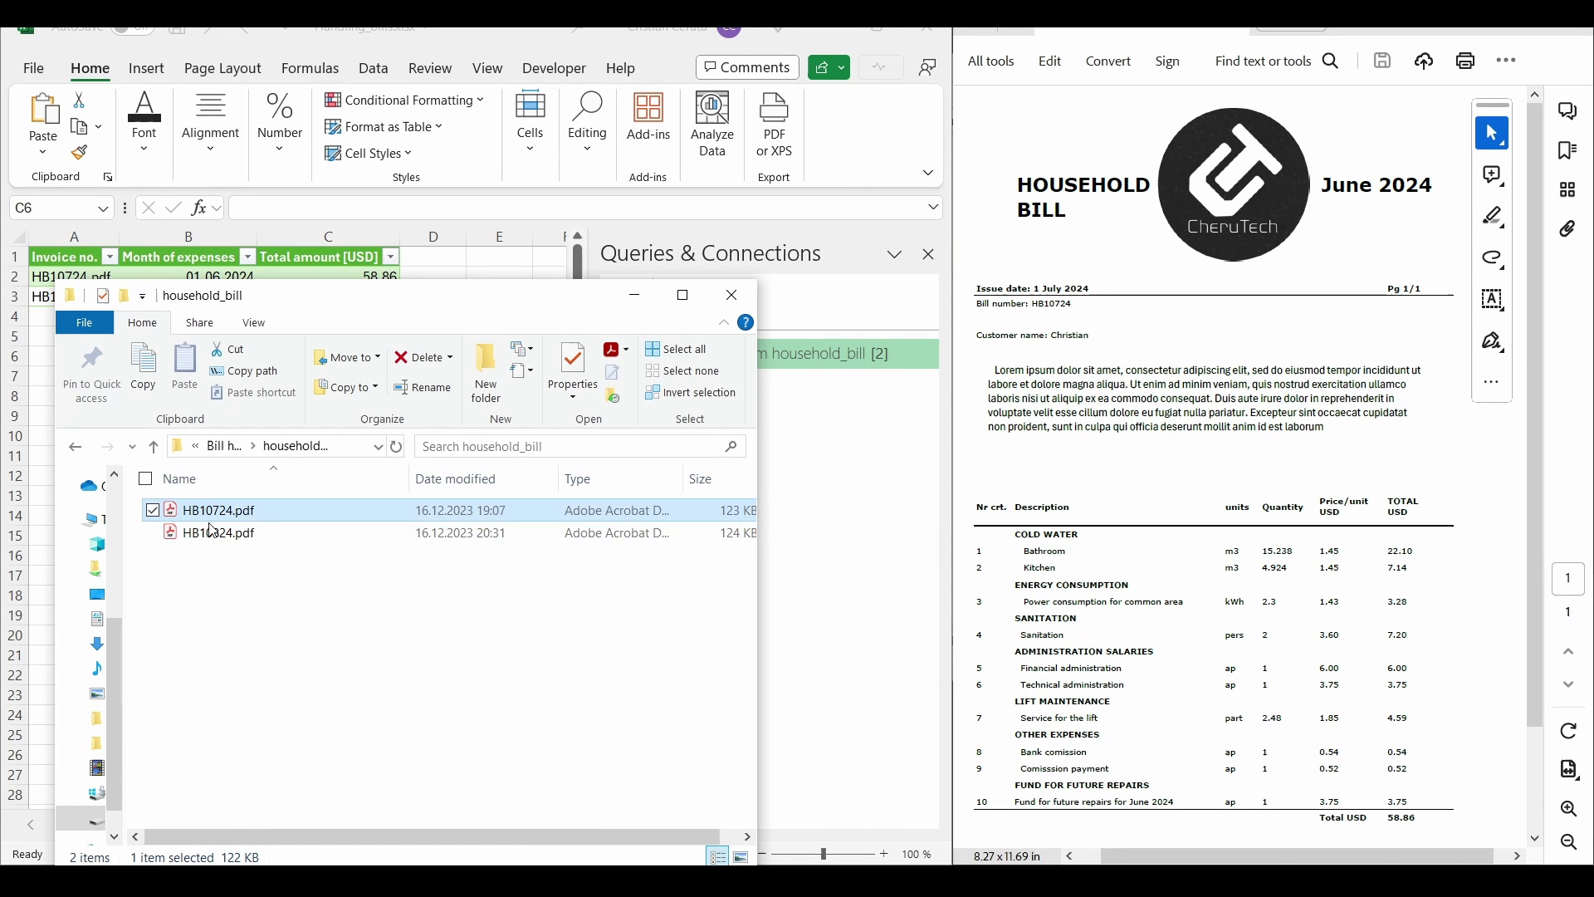
left_click(155, 450)
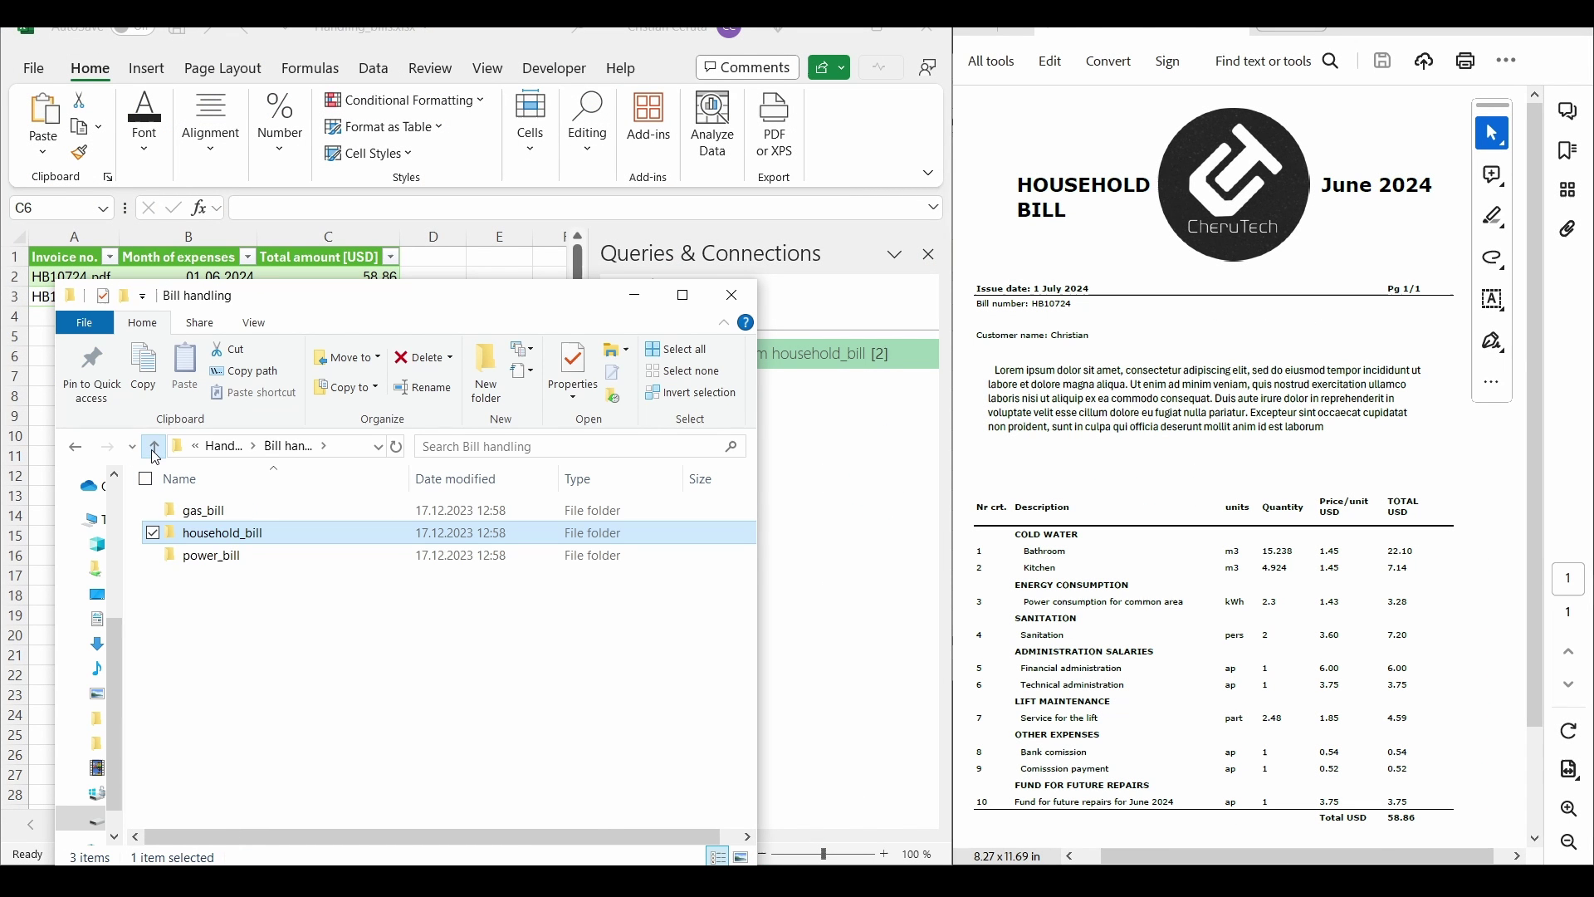
left_click(154, 450)
double_click(199, 509)
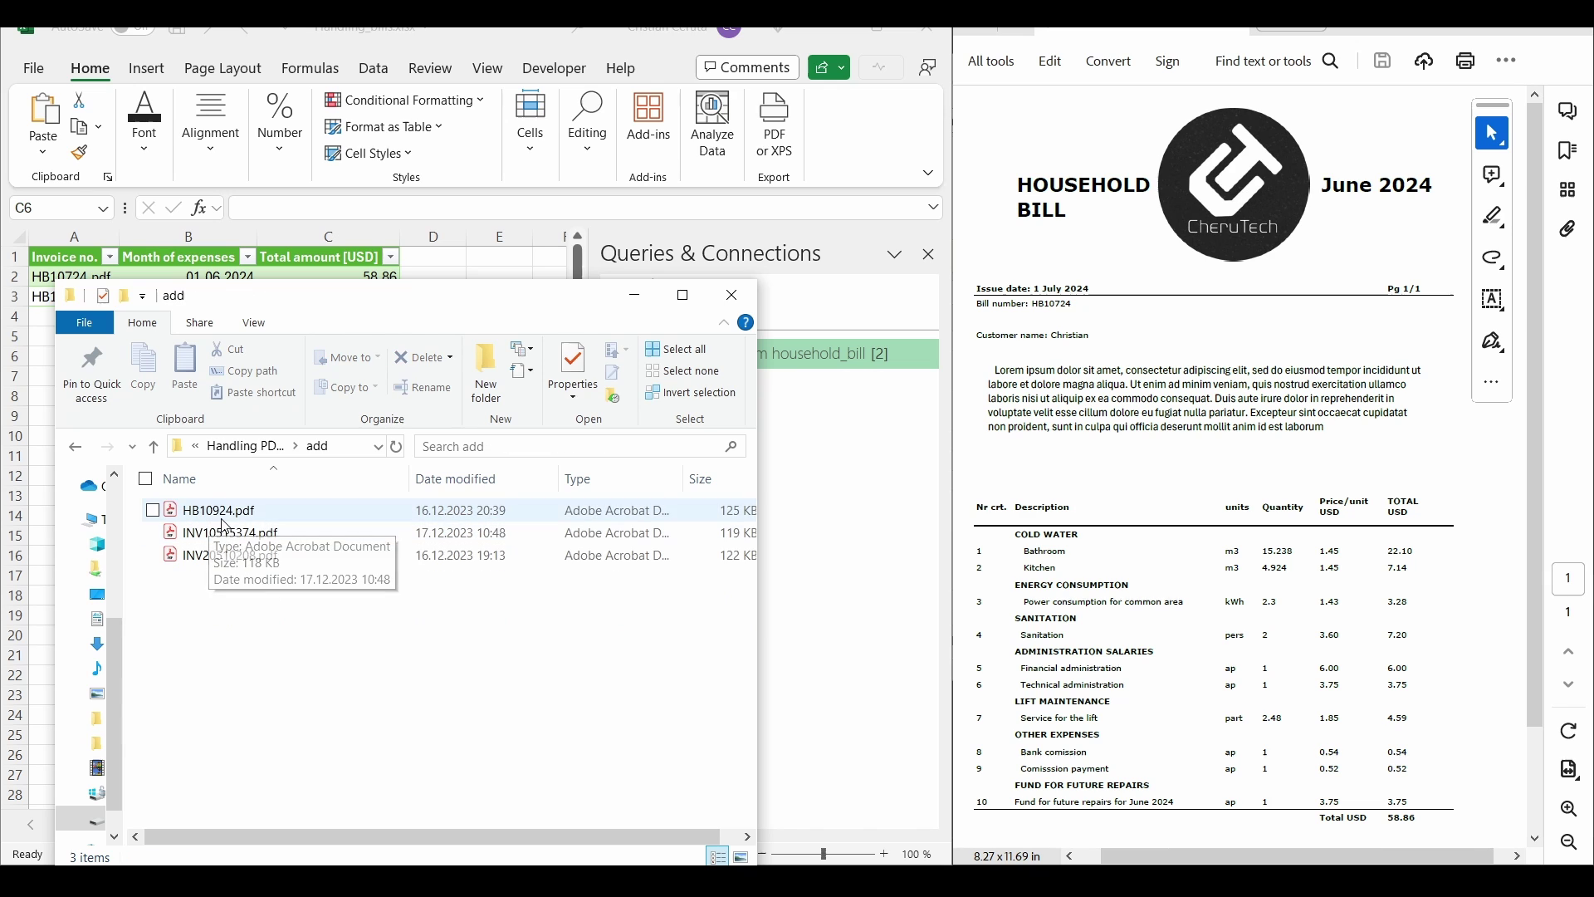
left_click(226, 518)
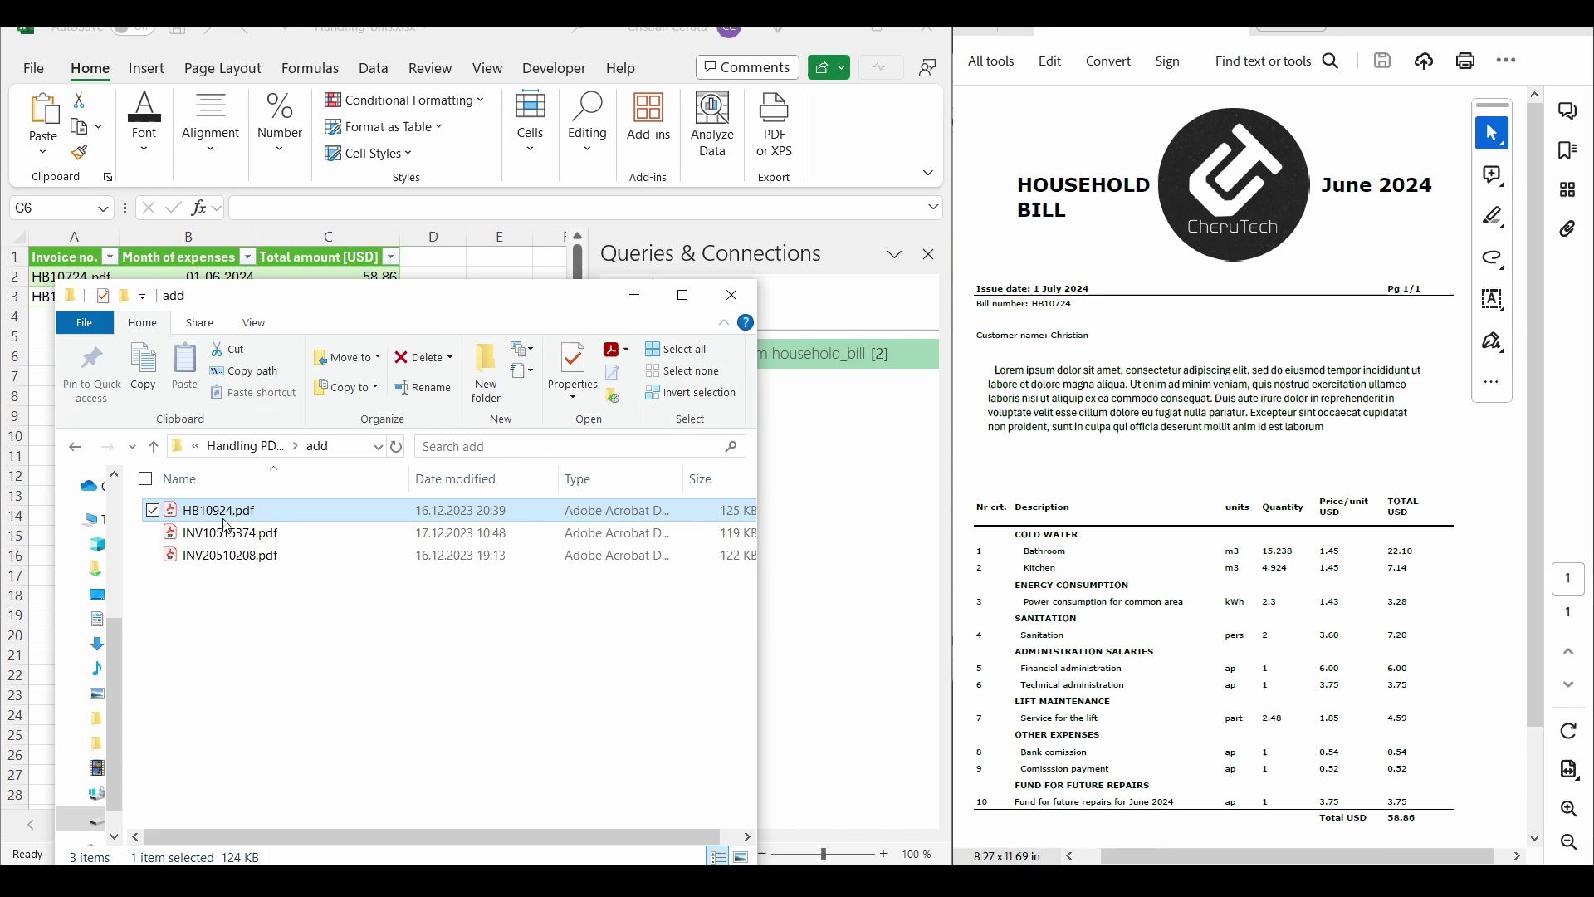
left_click(154, 448)
double_click(207, 534)
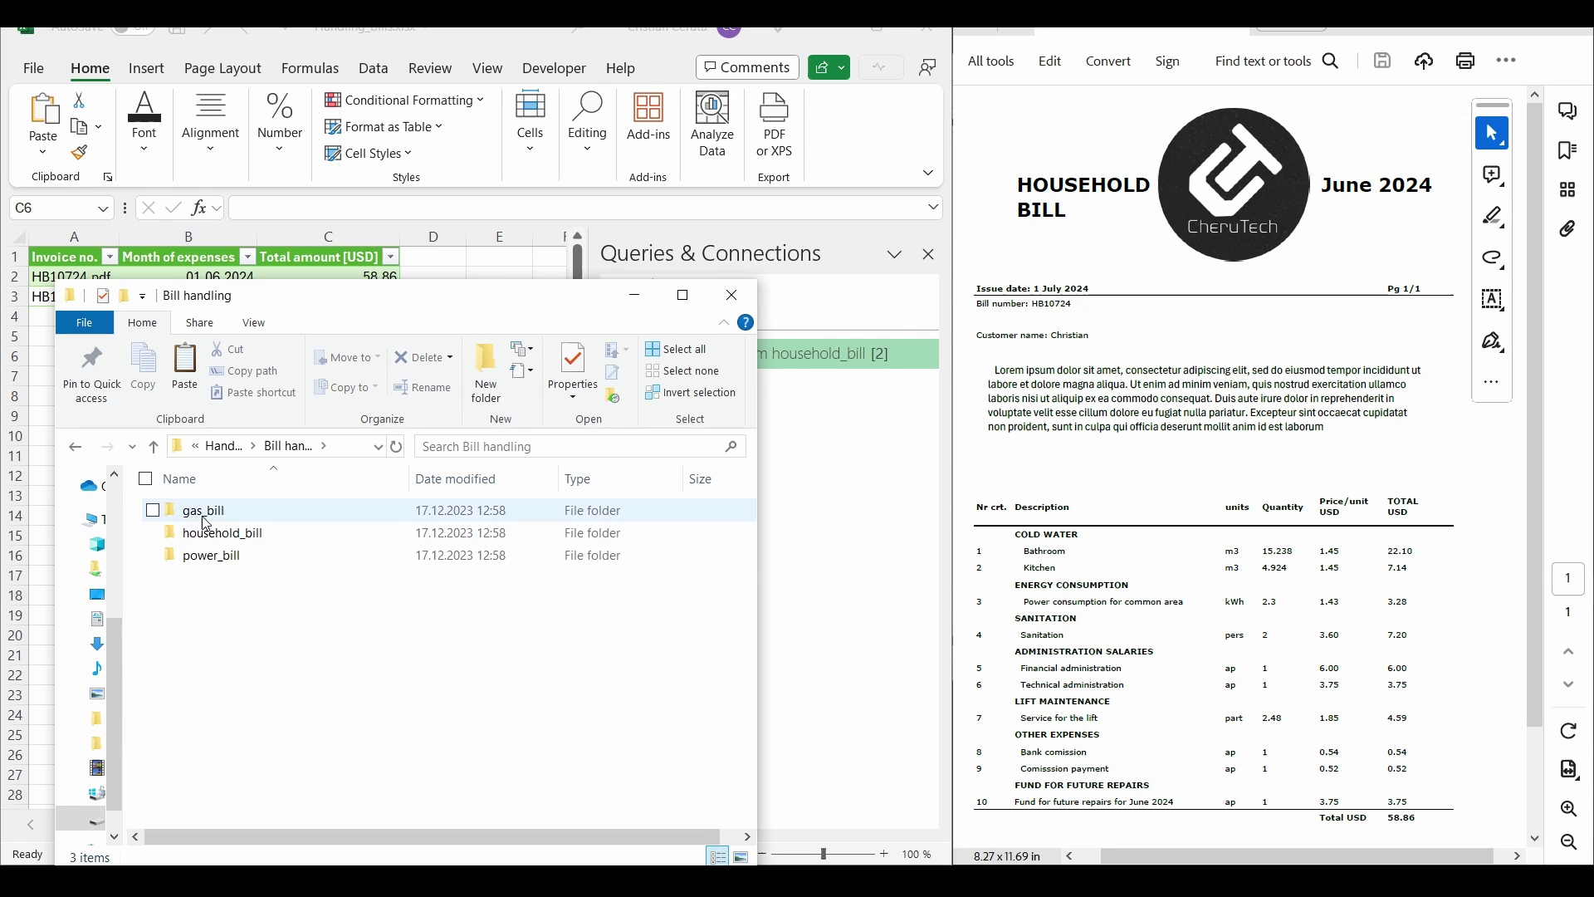
left_click(211, 541)
double_click(210, 540)
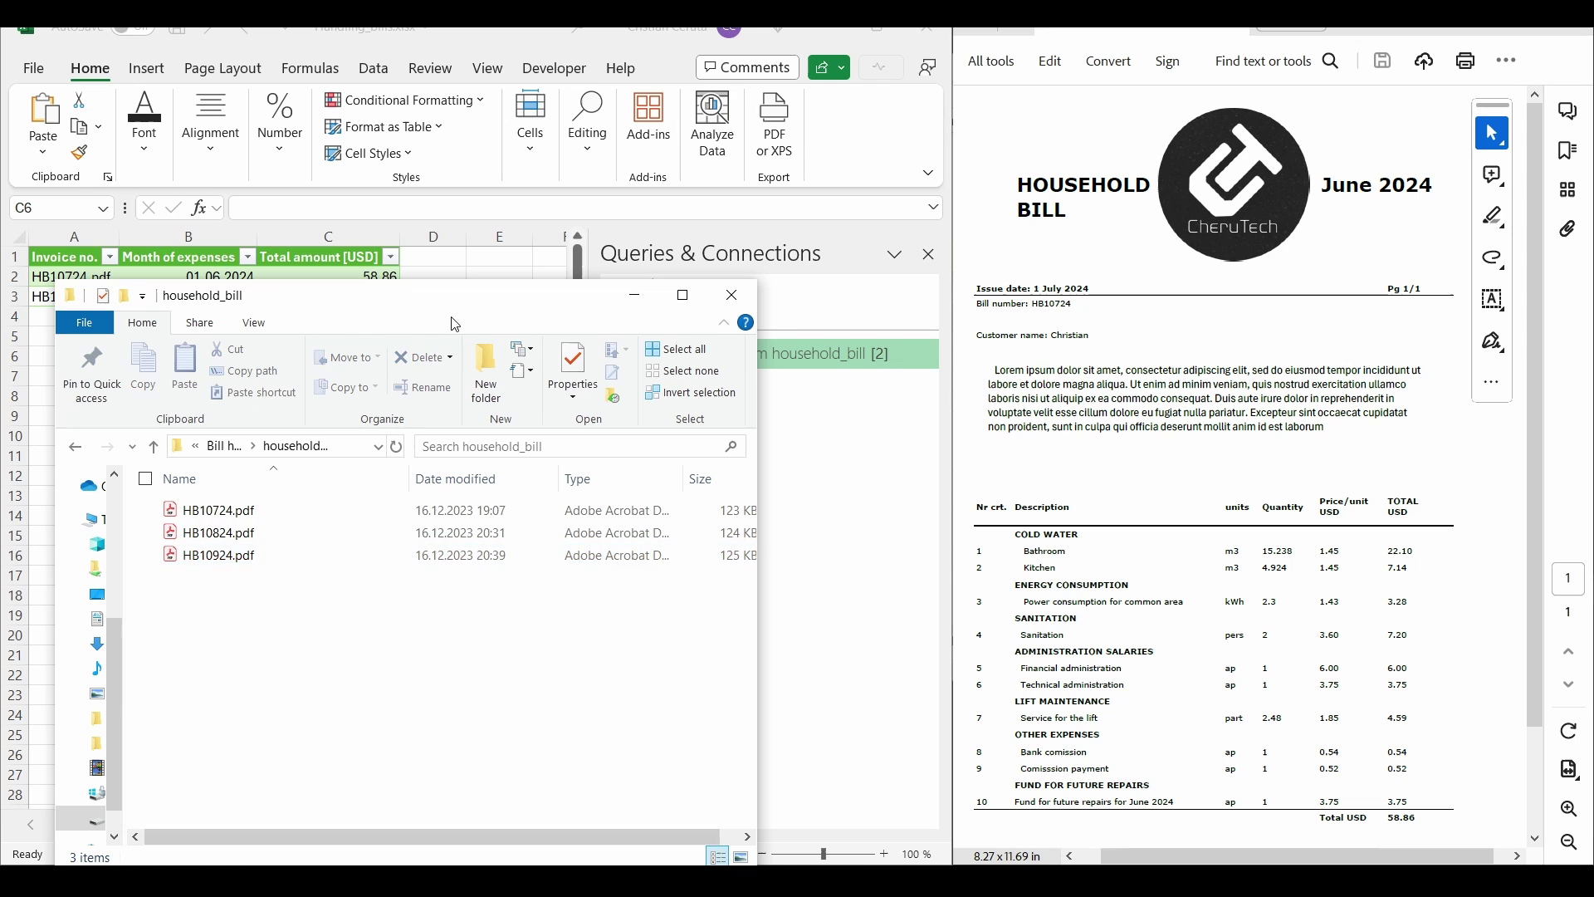
left_click_drag(456, 323, 774, 260)
Step: Refresh All so the table gains a third row: HB10924.pdf, 01.08.2024, 47.31
left_click(959, 232)
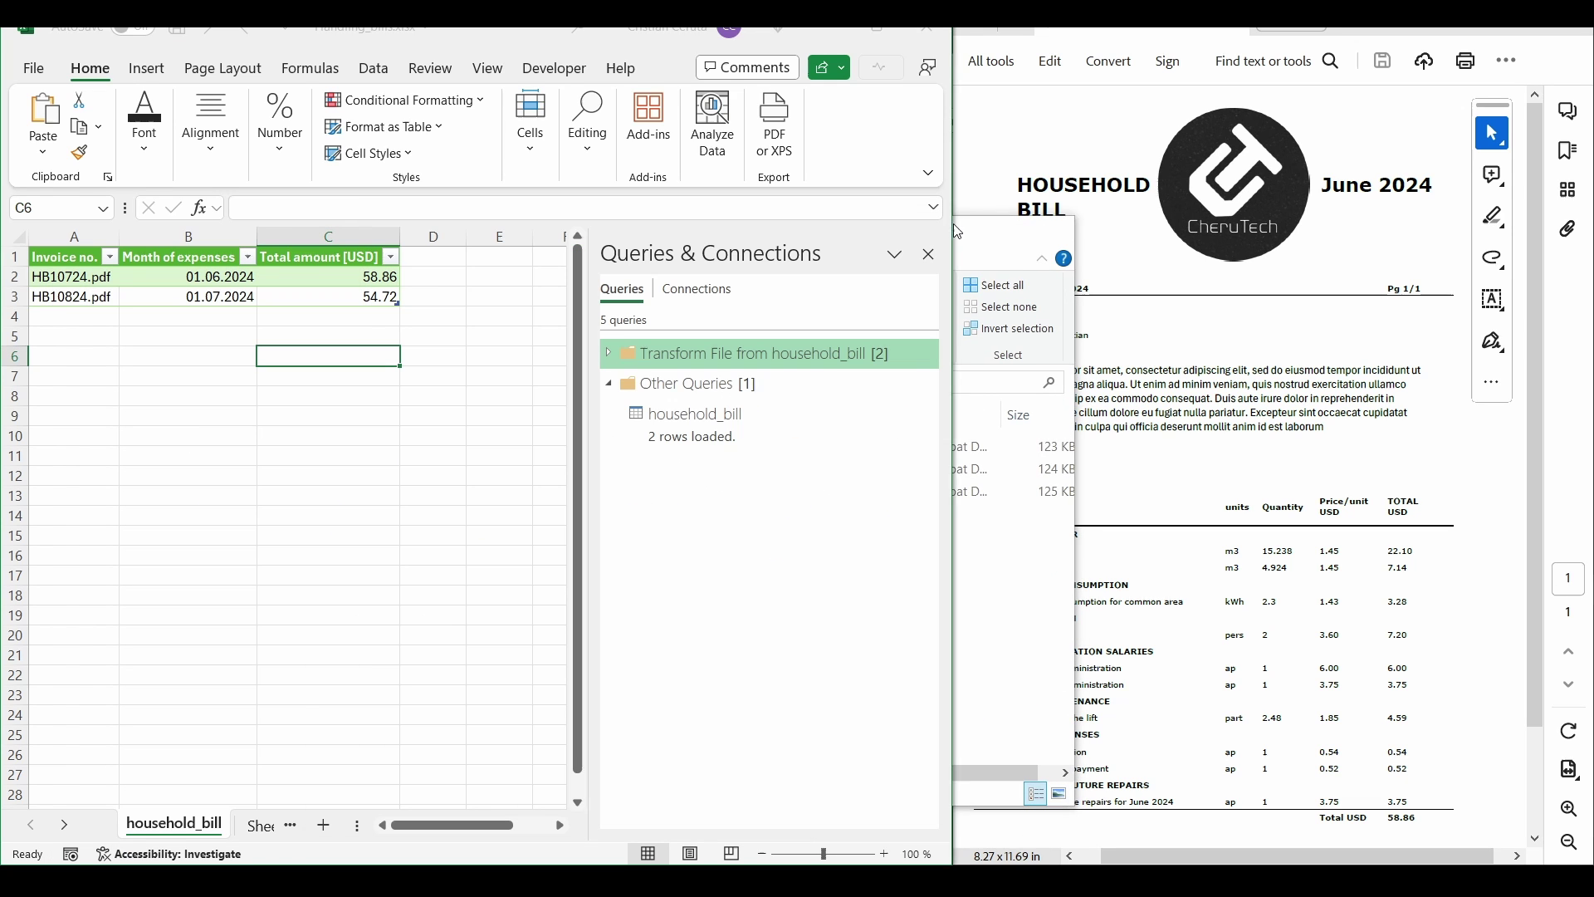
left_click(446, 299)
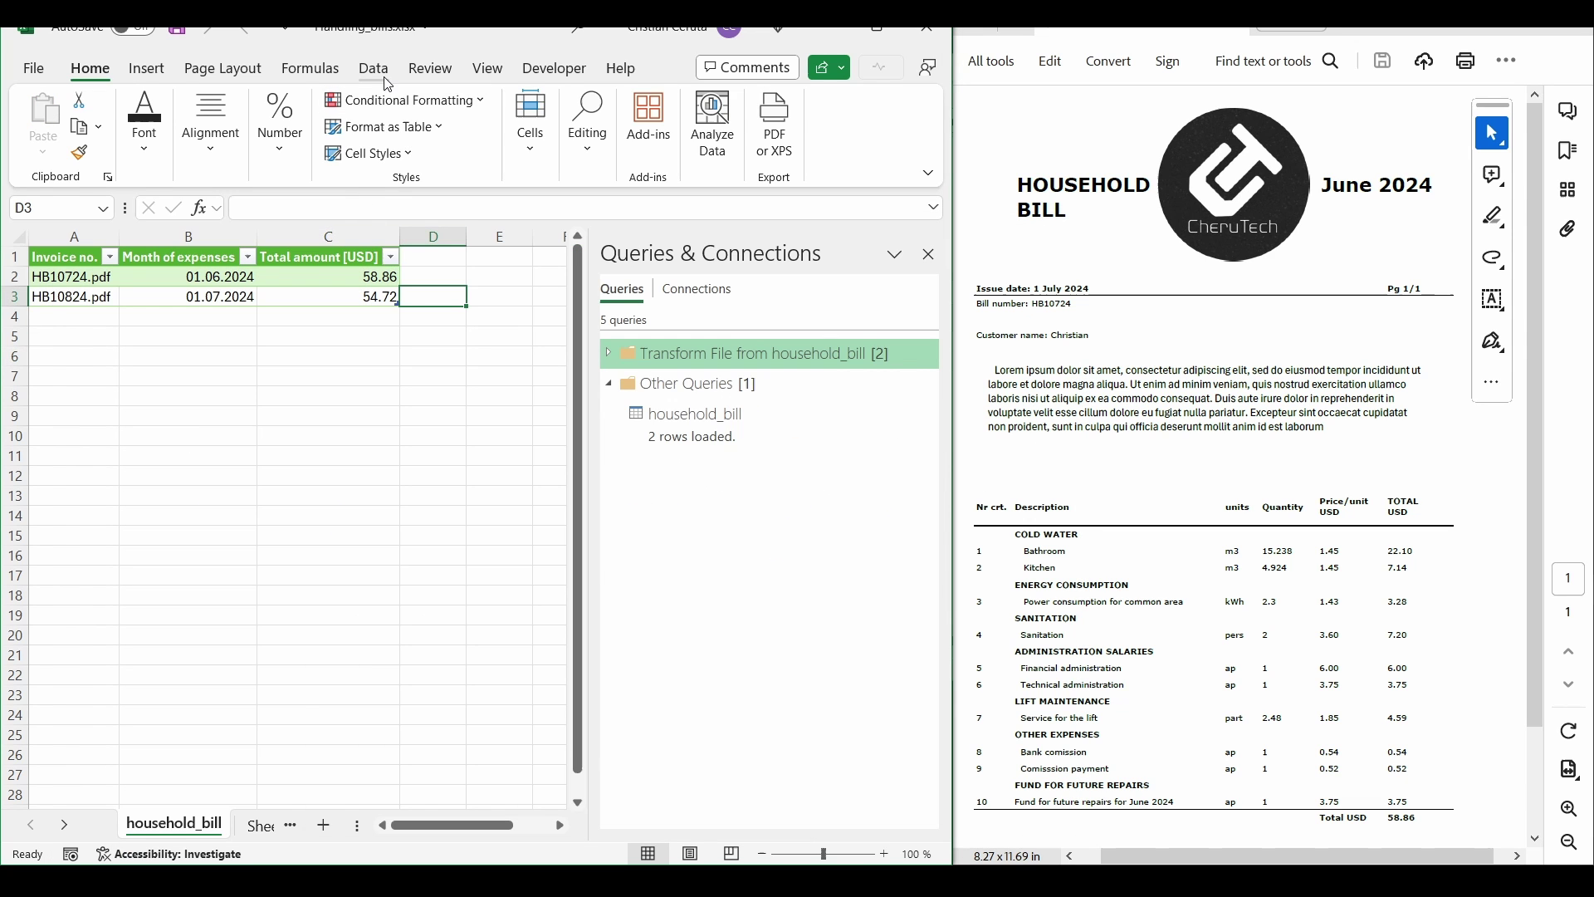
left_click(375, 68)
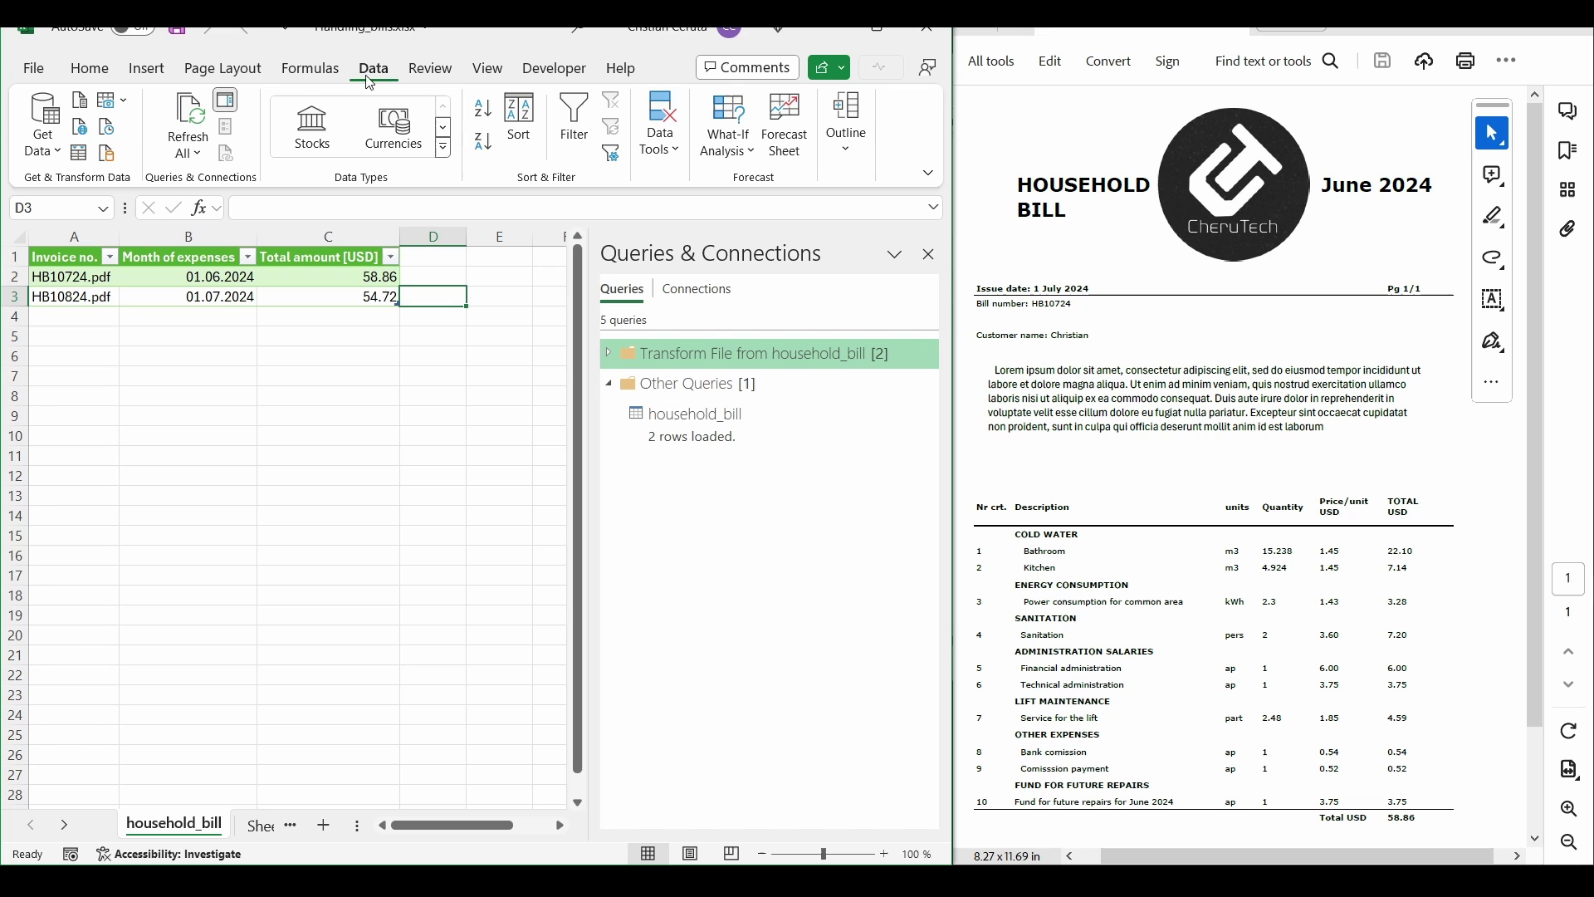
left_click(191, 122)
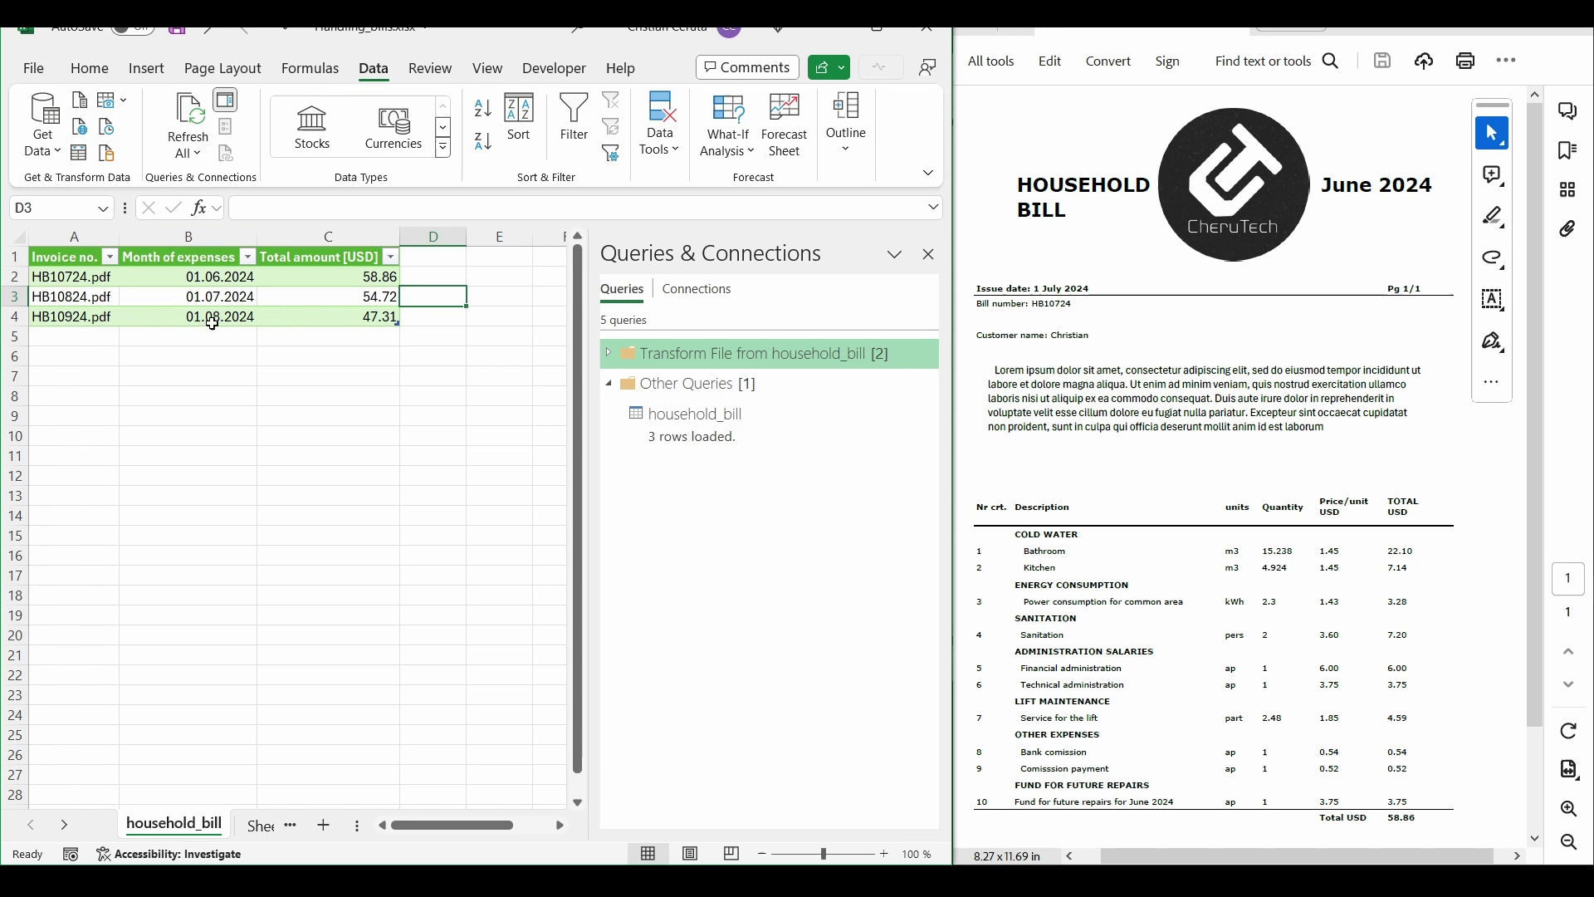
left_click_drag(79, 265, 392, 316)
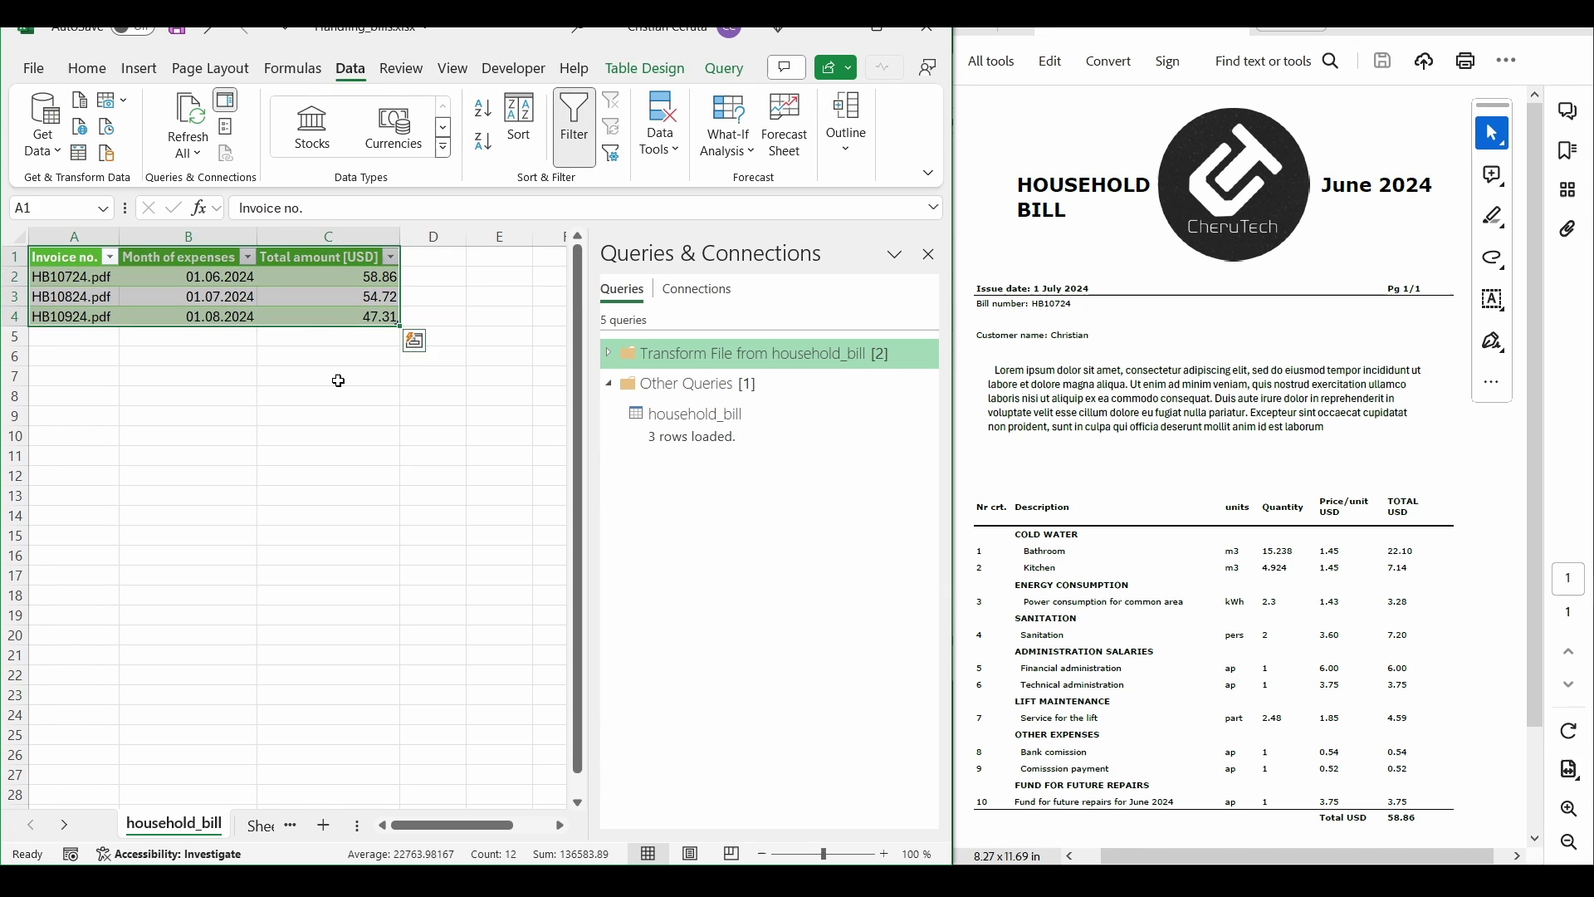
left_click(339, 380)
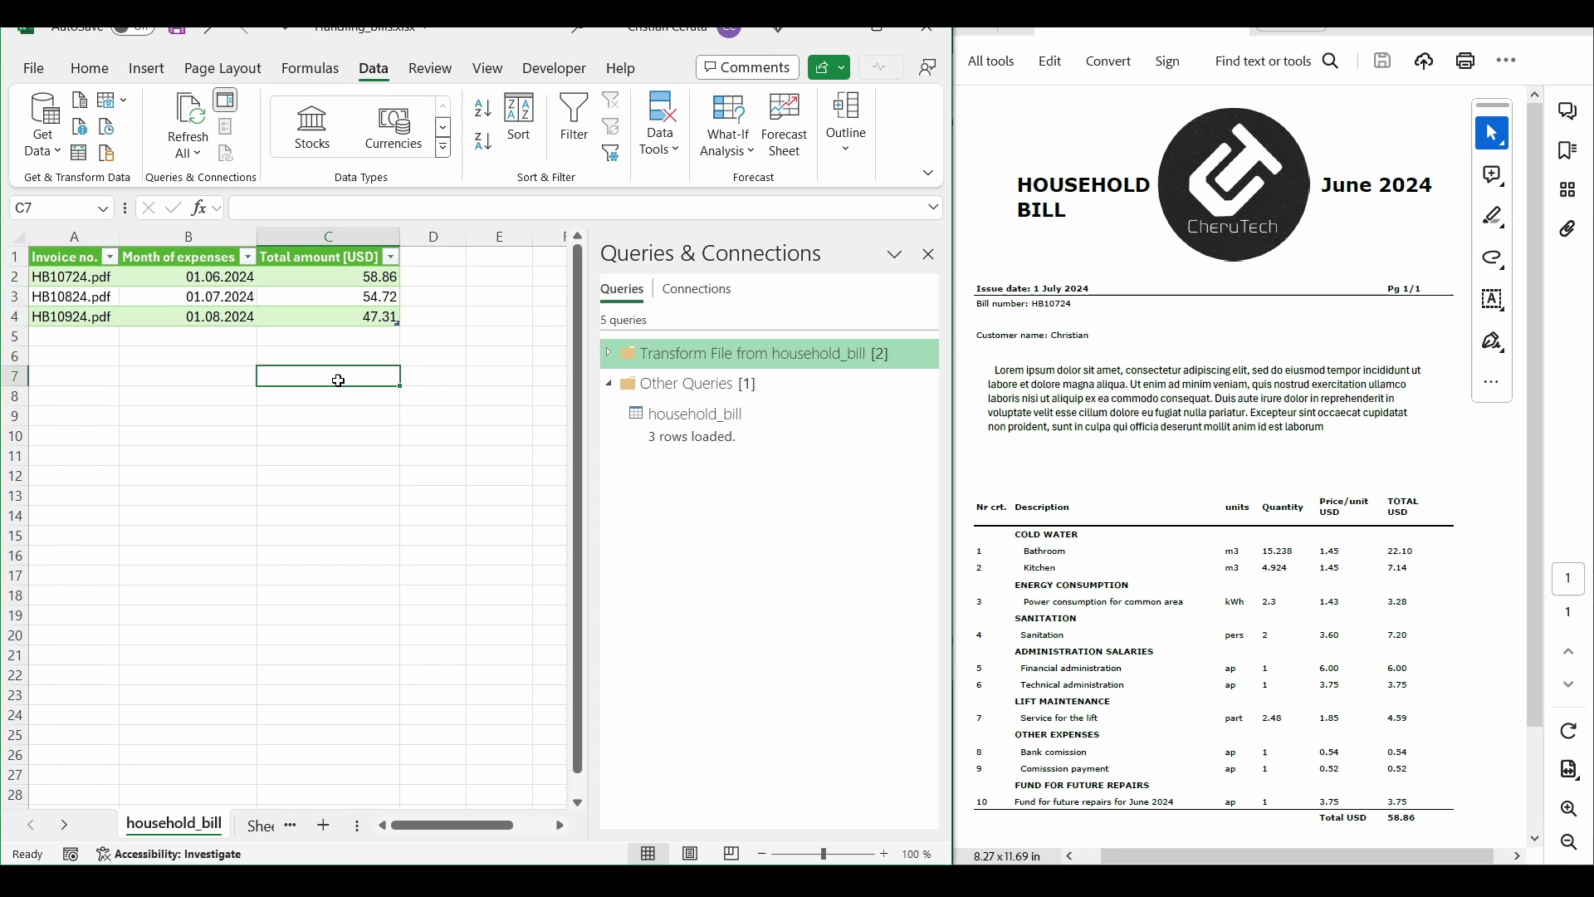